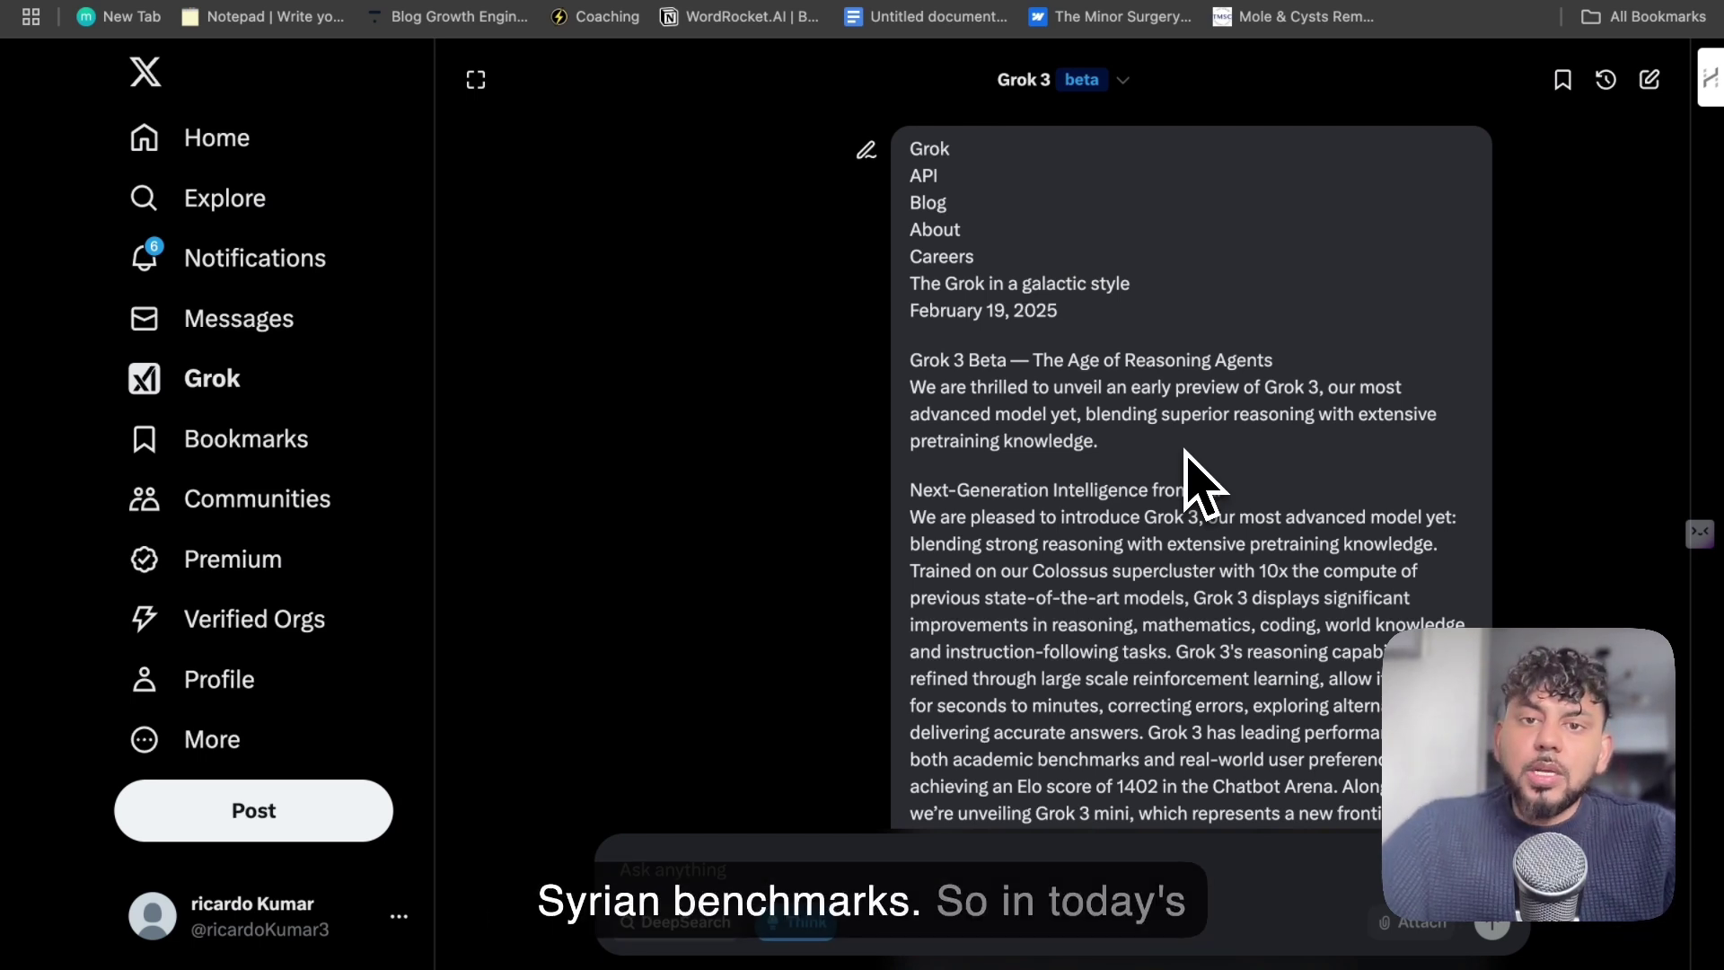
# - Scroll down through Grok's Grok 3 summary on X
pyautogui.scroll(-6, 1194, 476)
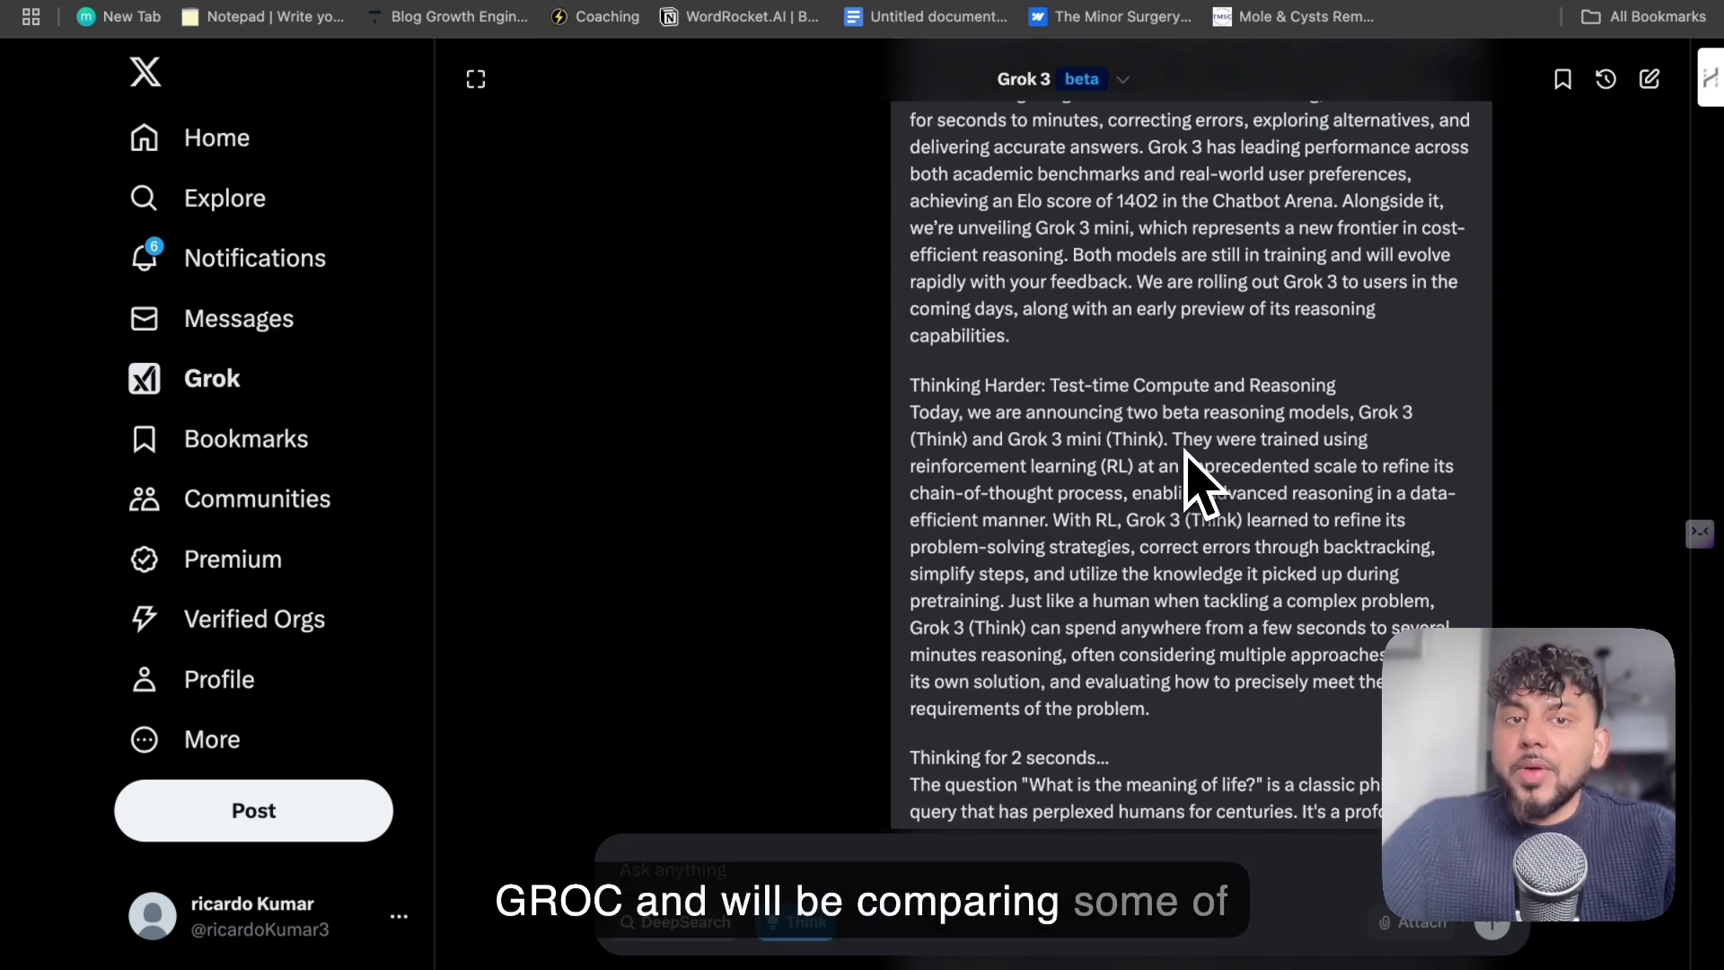
pyautogui.scroll(-15, 1194, 476)
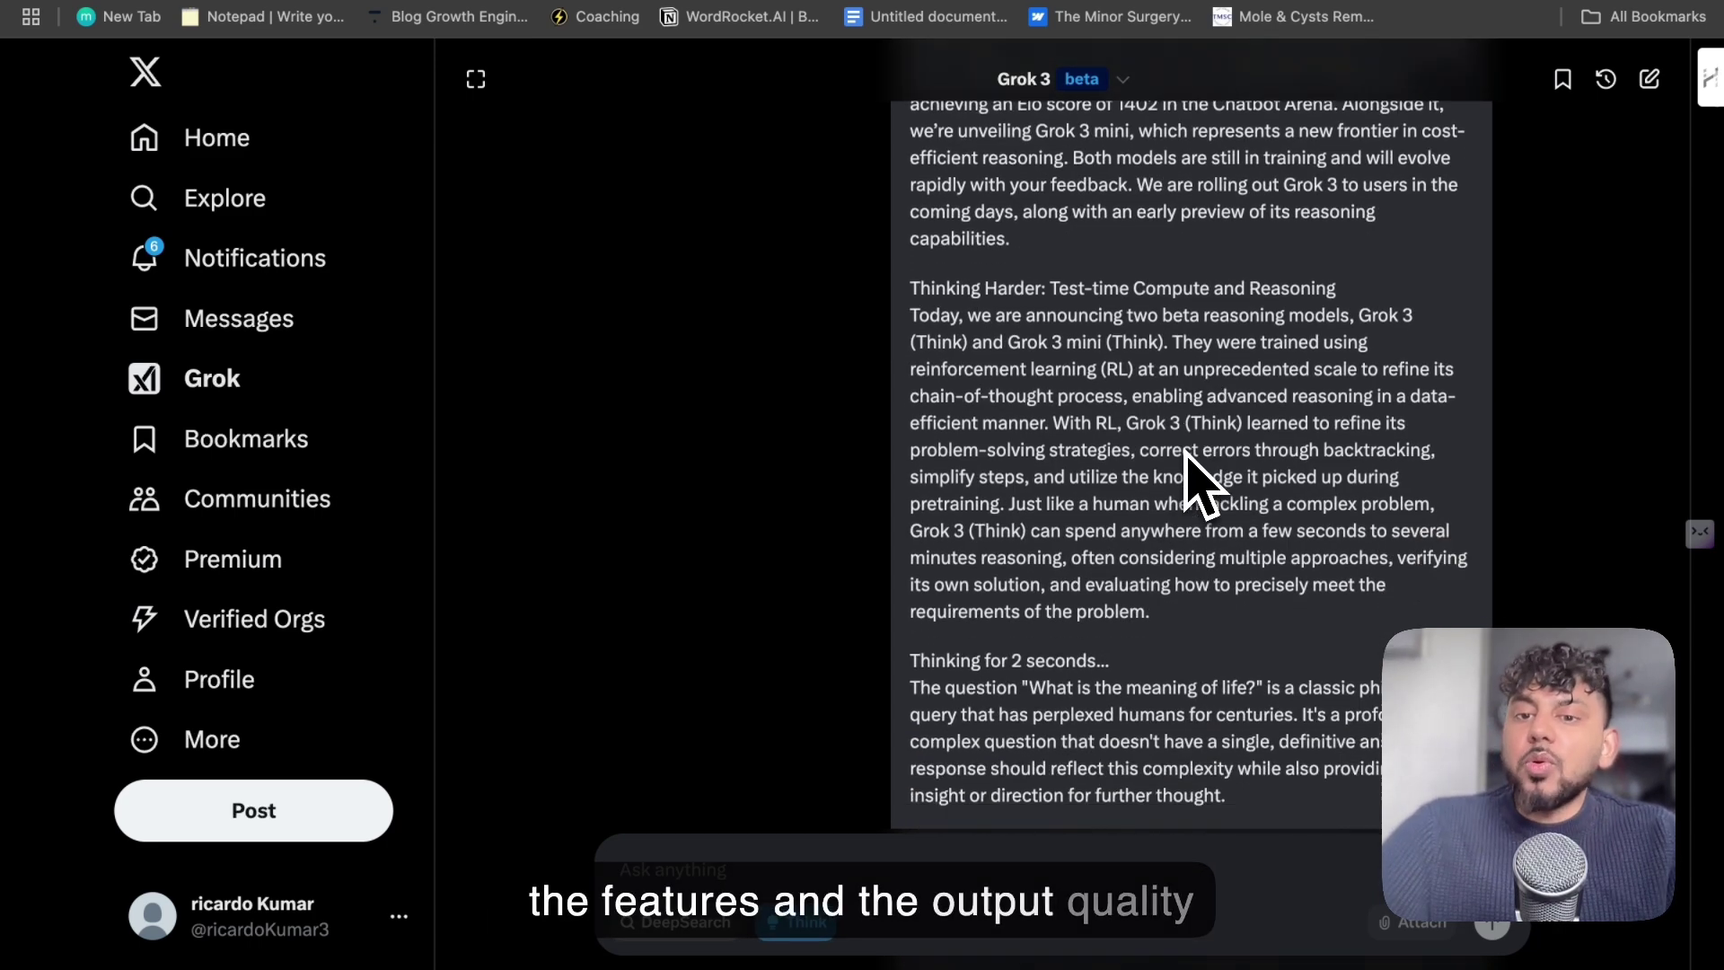
pyautogui.scroll(-3, 1199, 482)
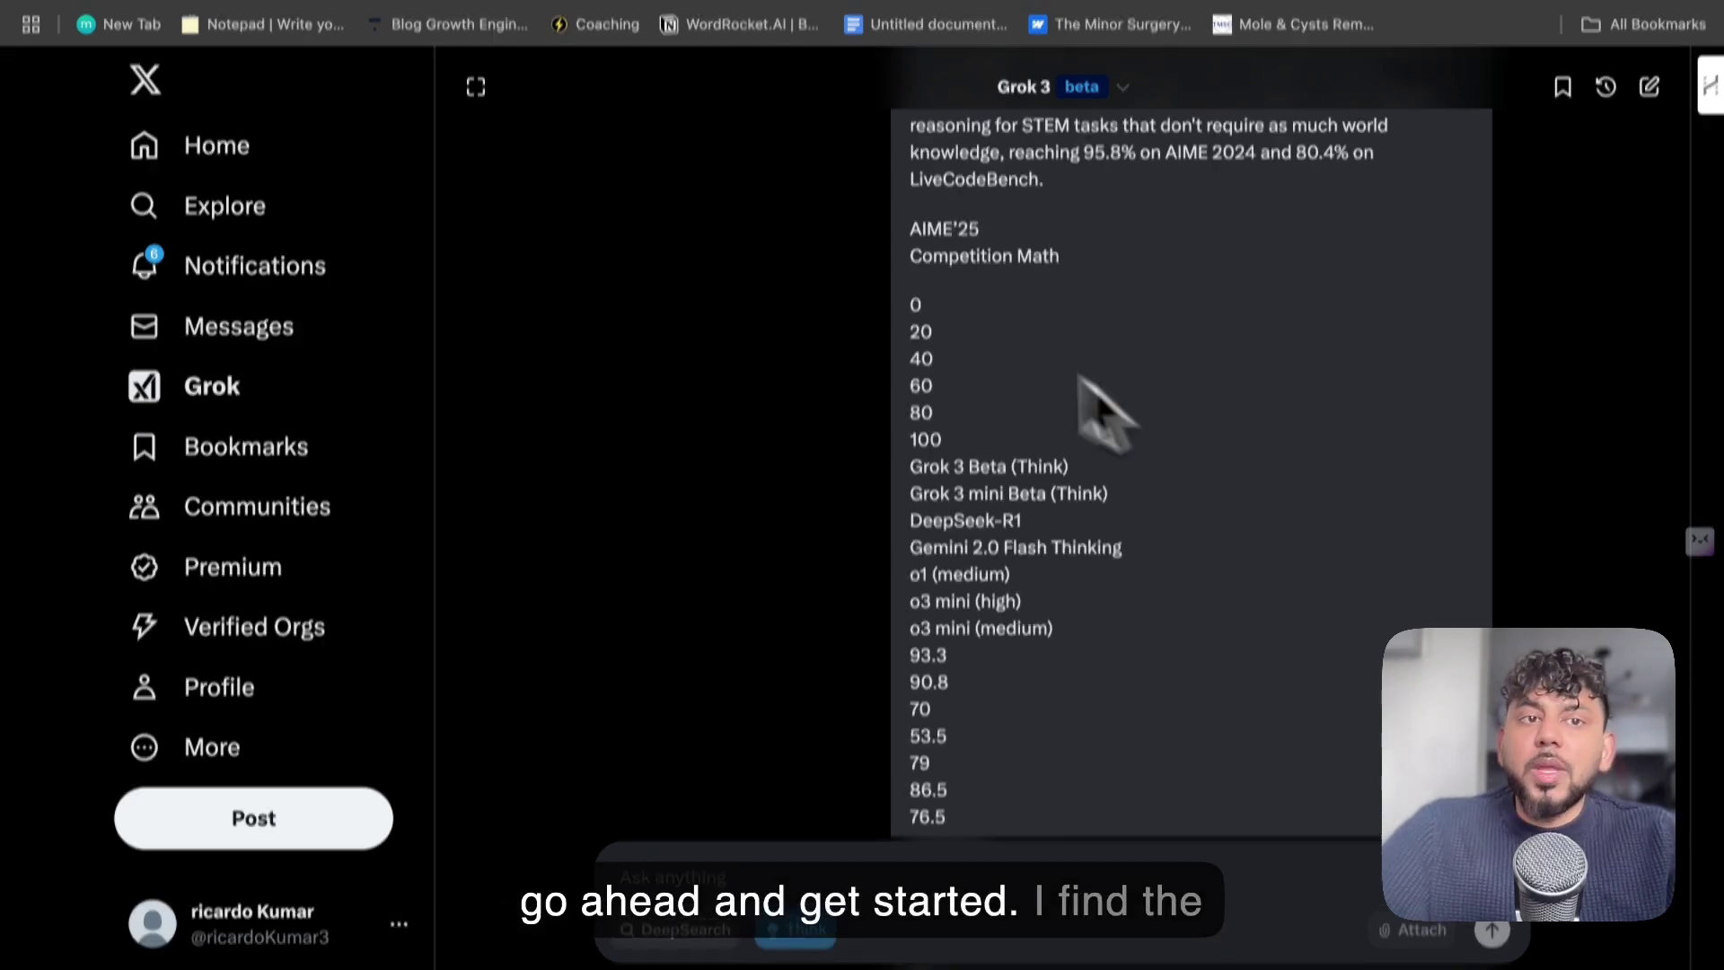
pyautogui.scroll(-10, 808, 323)
pyautogui.scroll(-15, 800, 406)
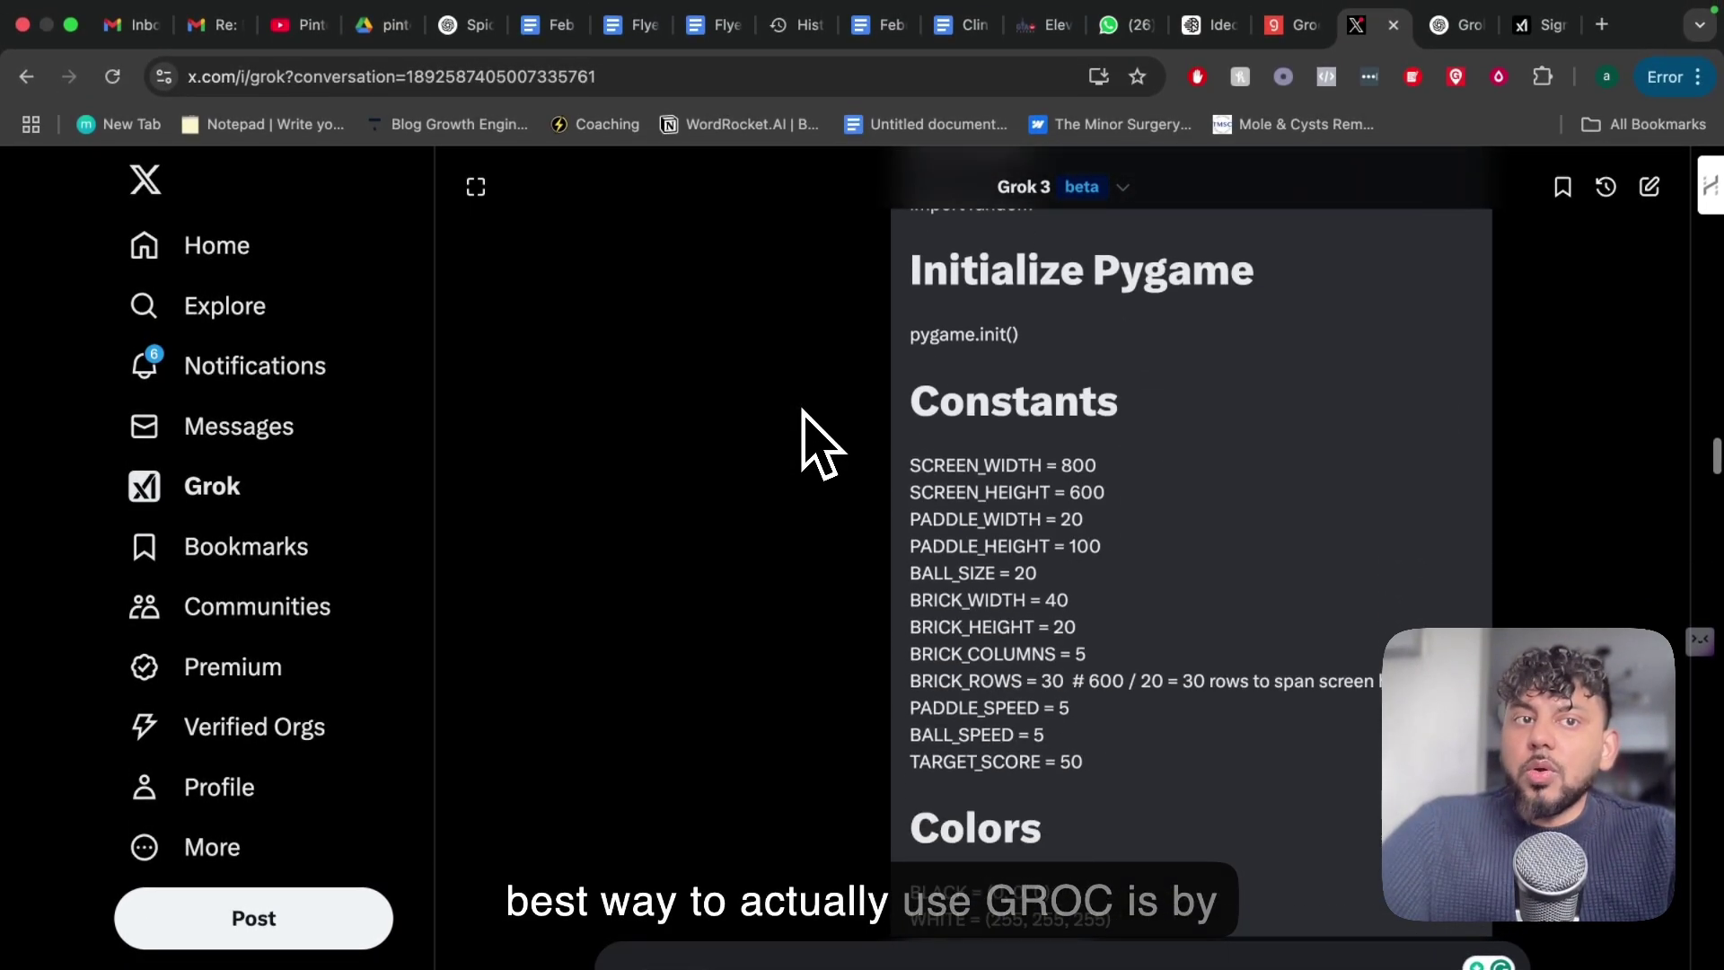
pyautogui.scroll(-15, 818, 443)
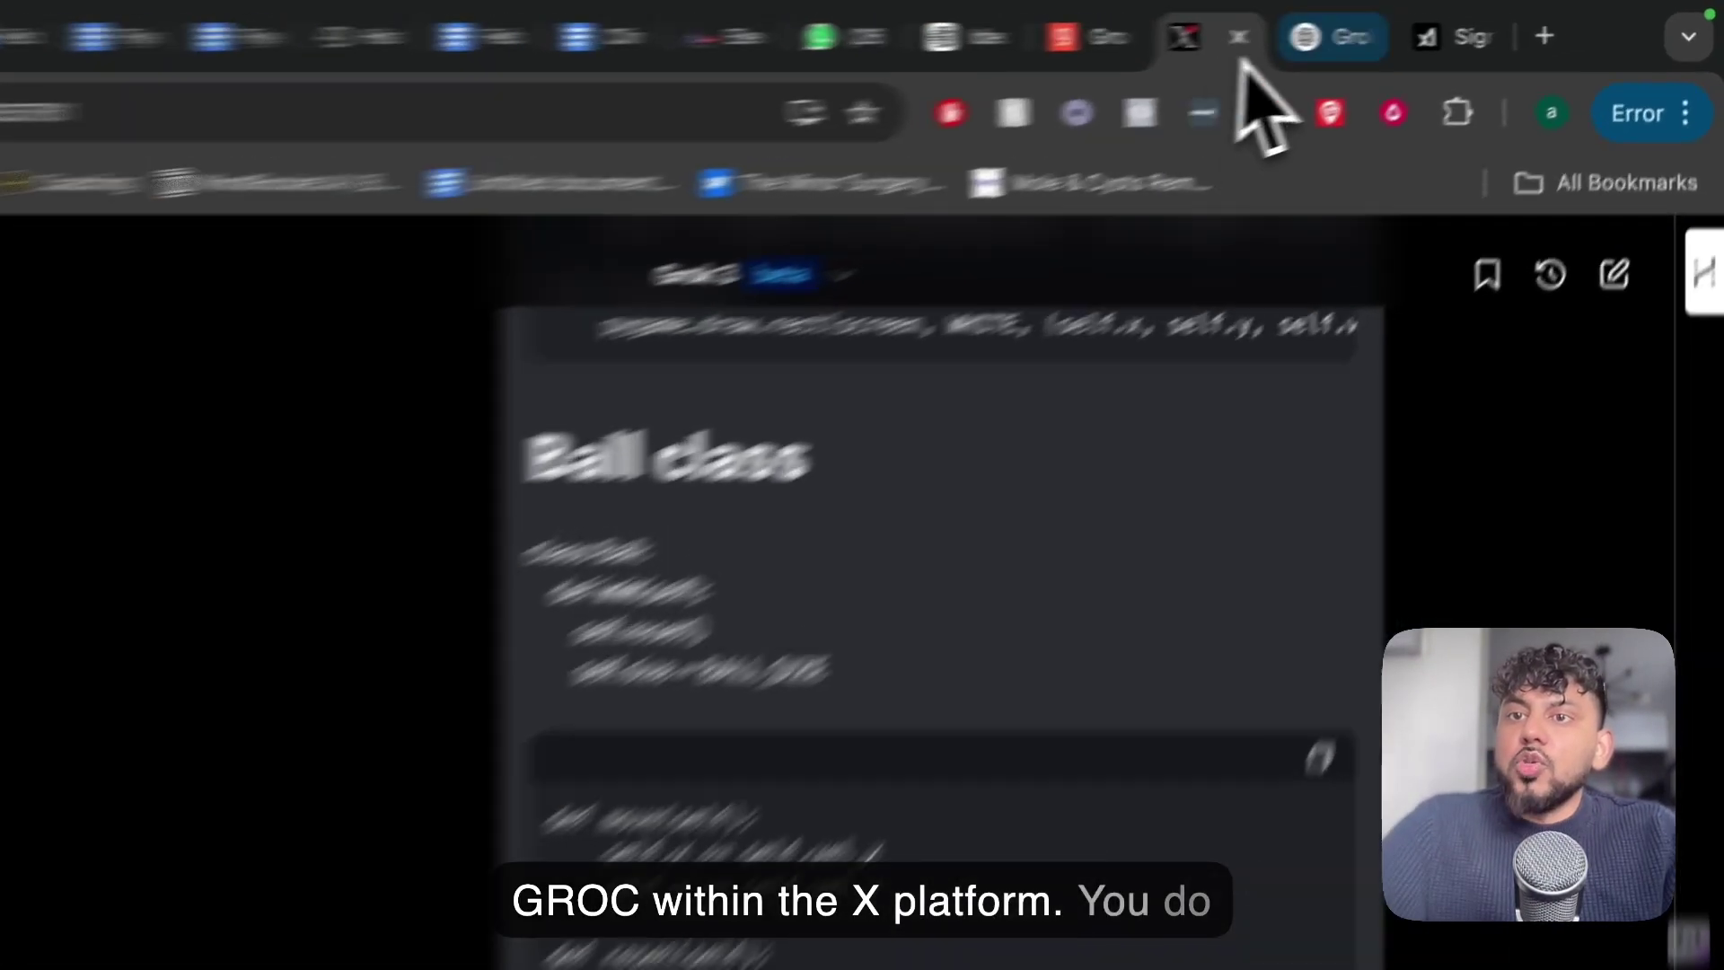
# - Glance at the ChatGPT and grok.com sign-in tabs, then return to Grok and scroll further
pyautogui.click(1457, 26)
pyautogui.click(1526, 27)
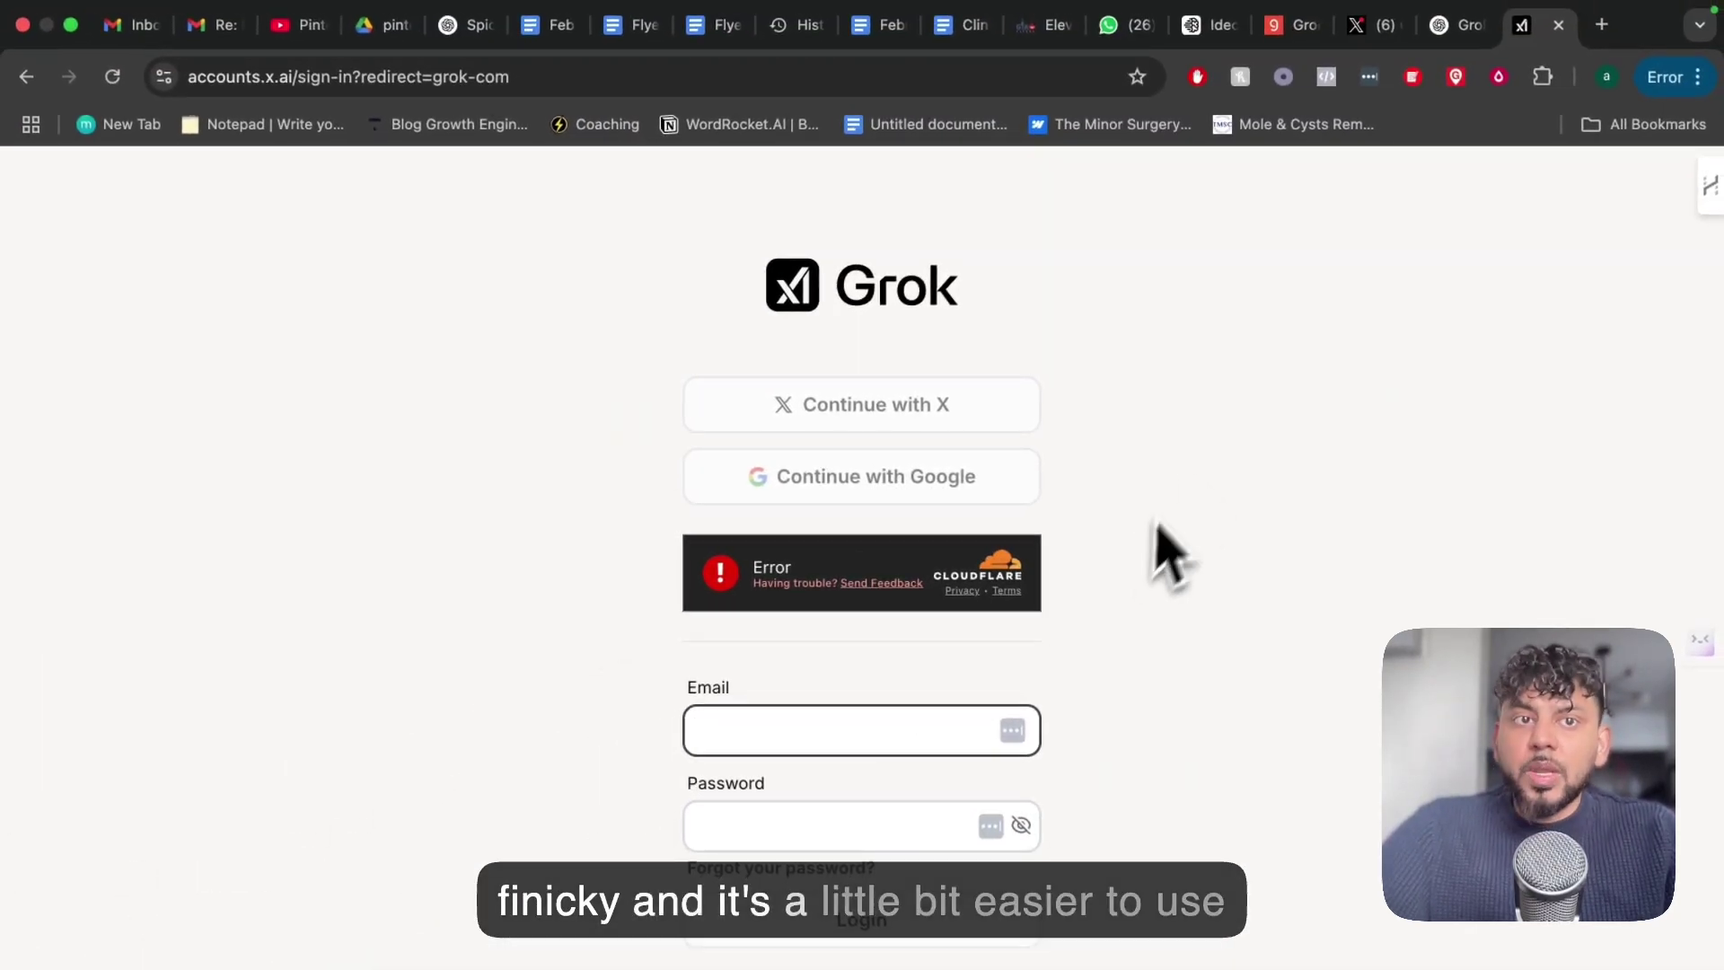
pyautogui.click(1374, 27)
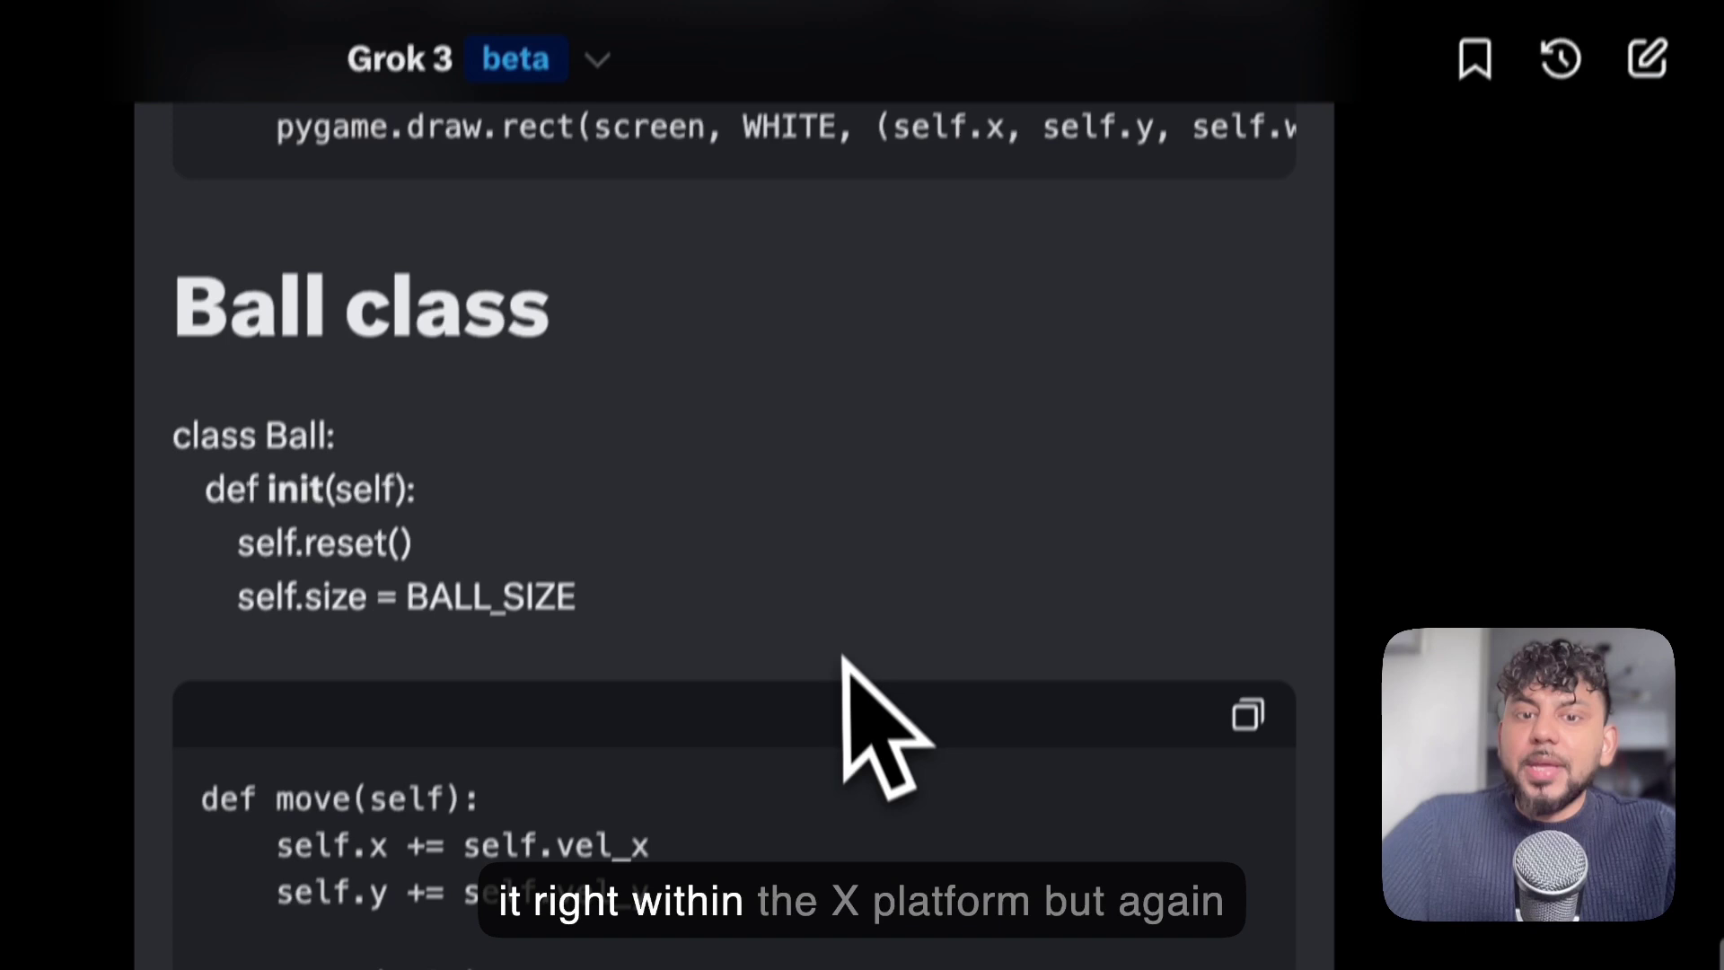
pyautogui.scroll(-15, 884, 718)
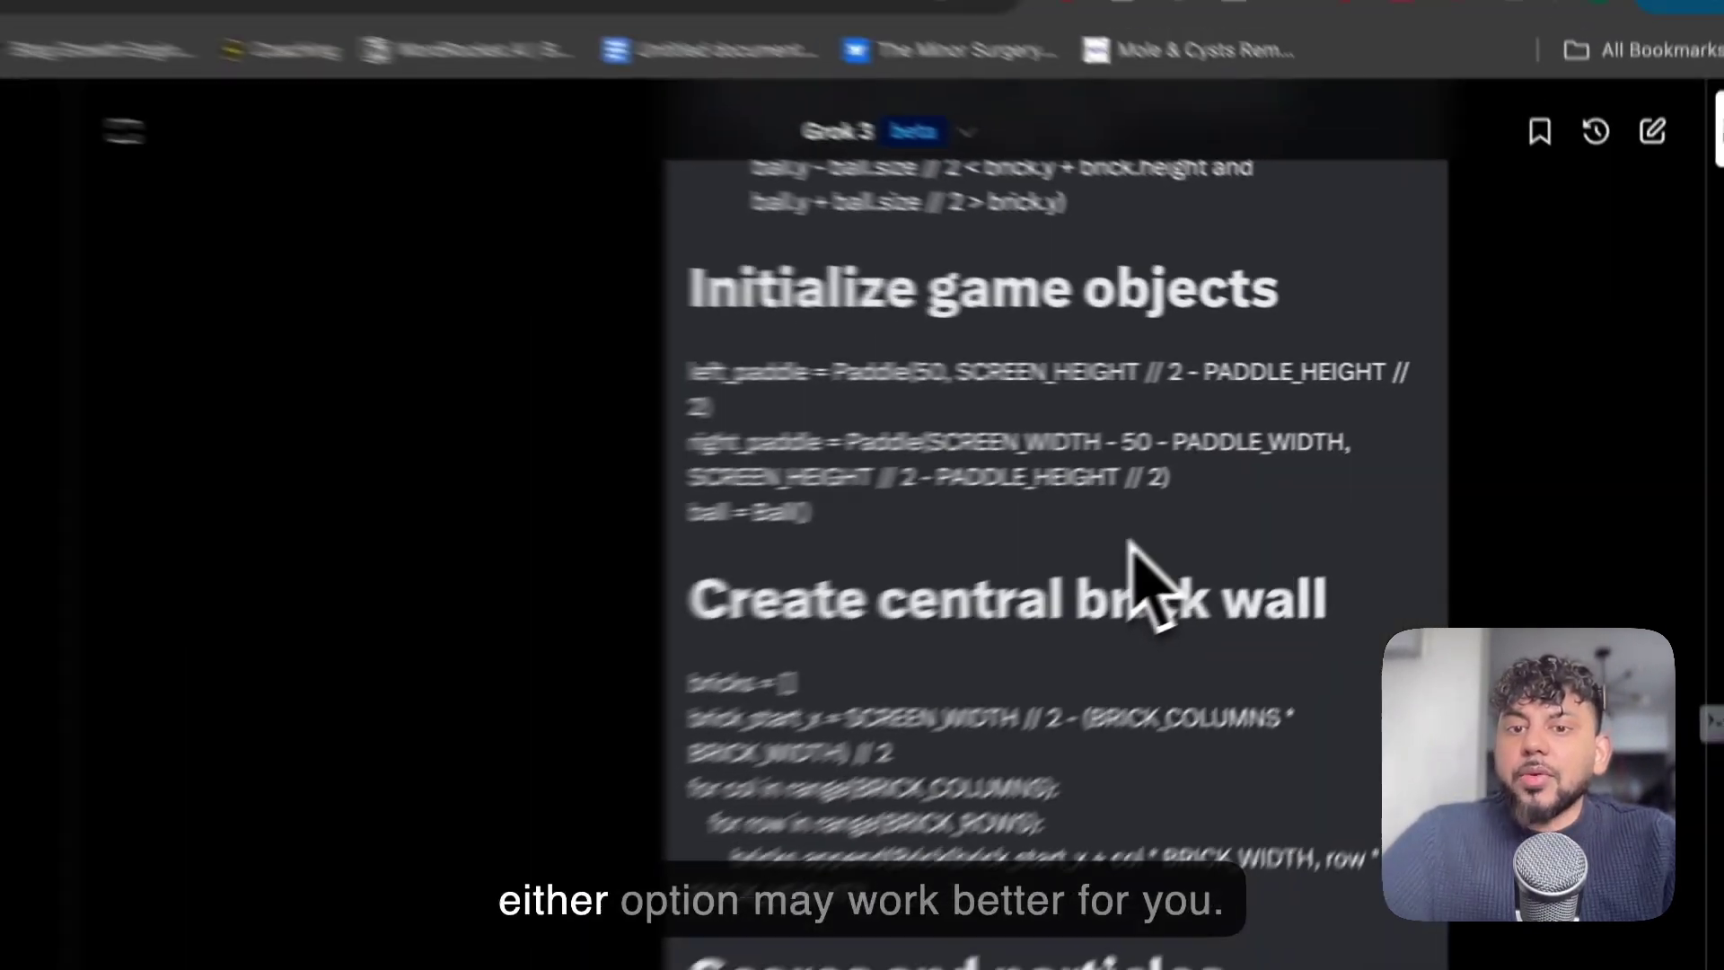
pyautogui.scroll(-20, 857, 633)
pyautogui.scroll(-10, 1248, 503)
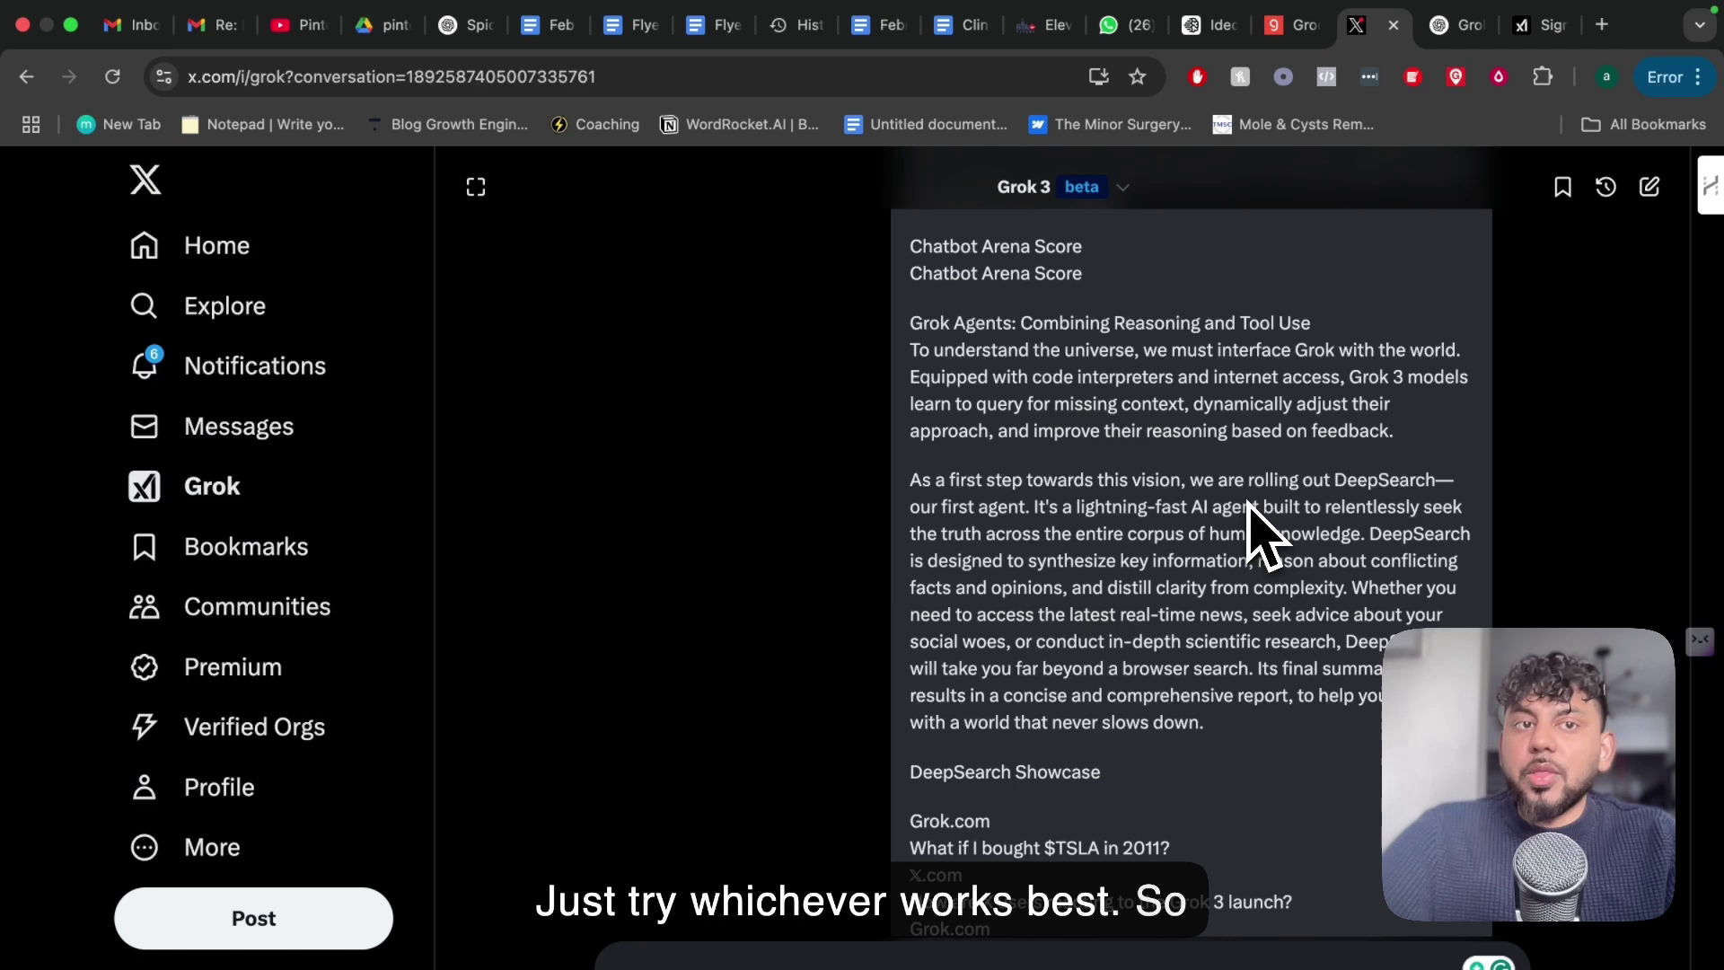
pyautogui.scroll(-8, 1248, 503)
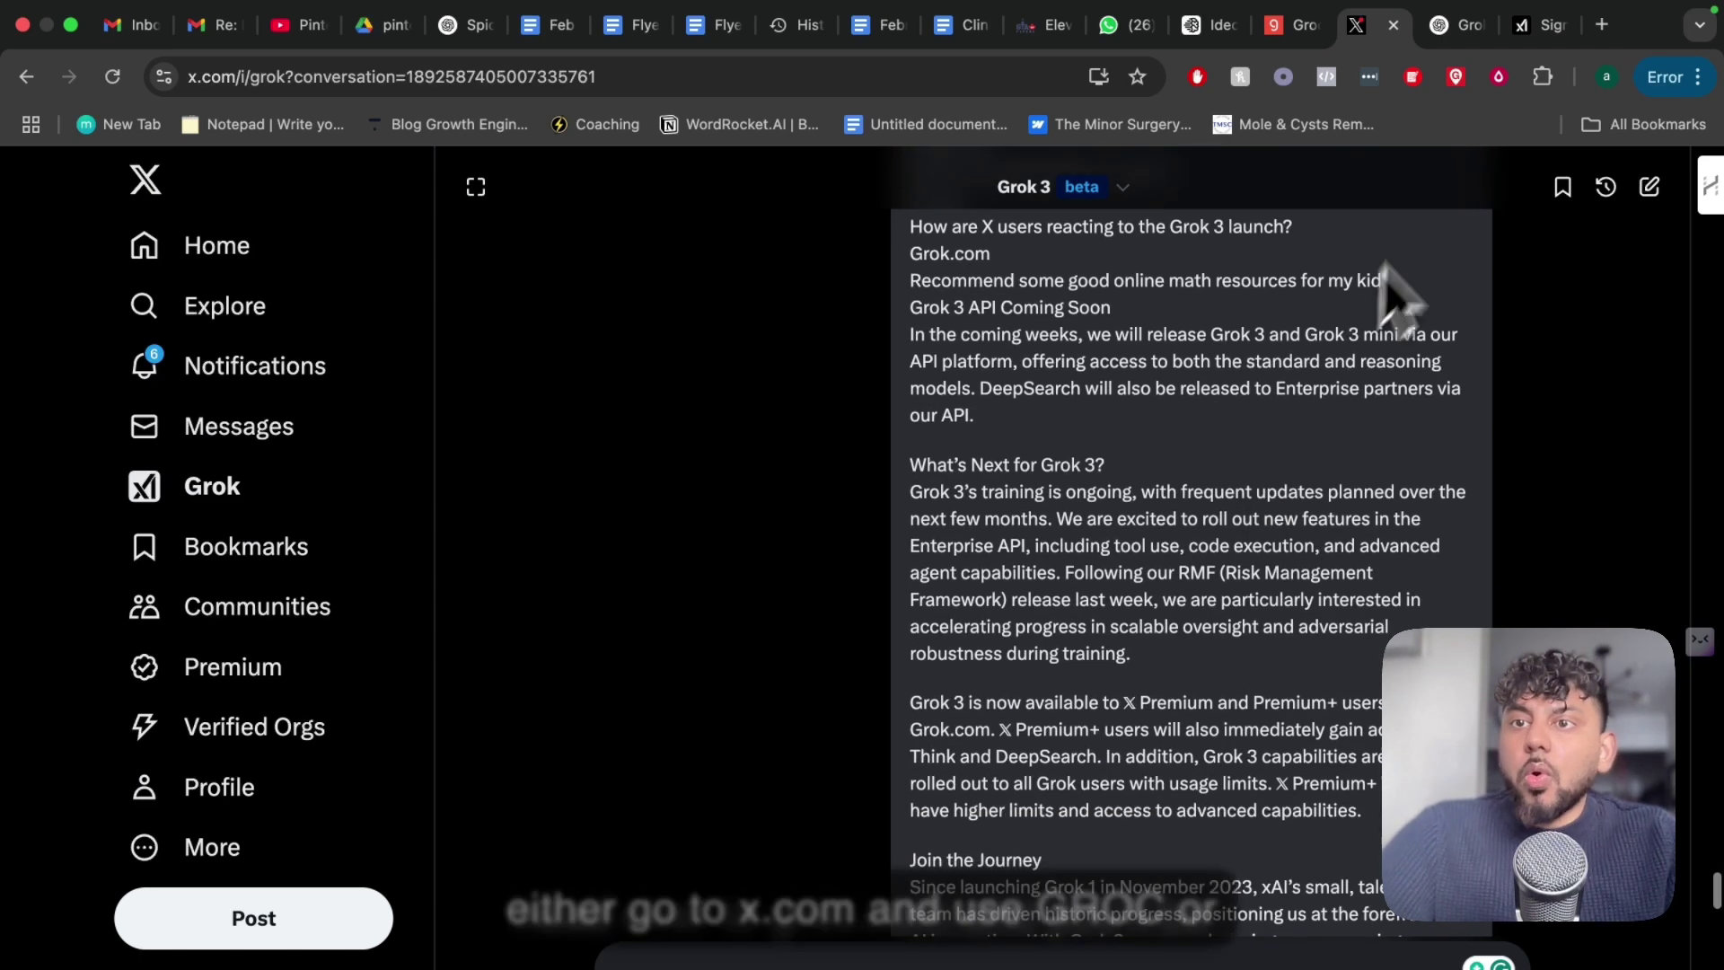
# - Move over to the ChatGPT conversation and scroll through it, highlighting a passage
pyautogui.click(1537, 26)
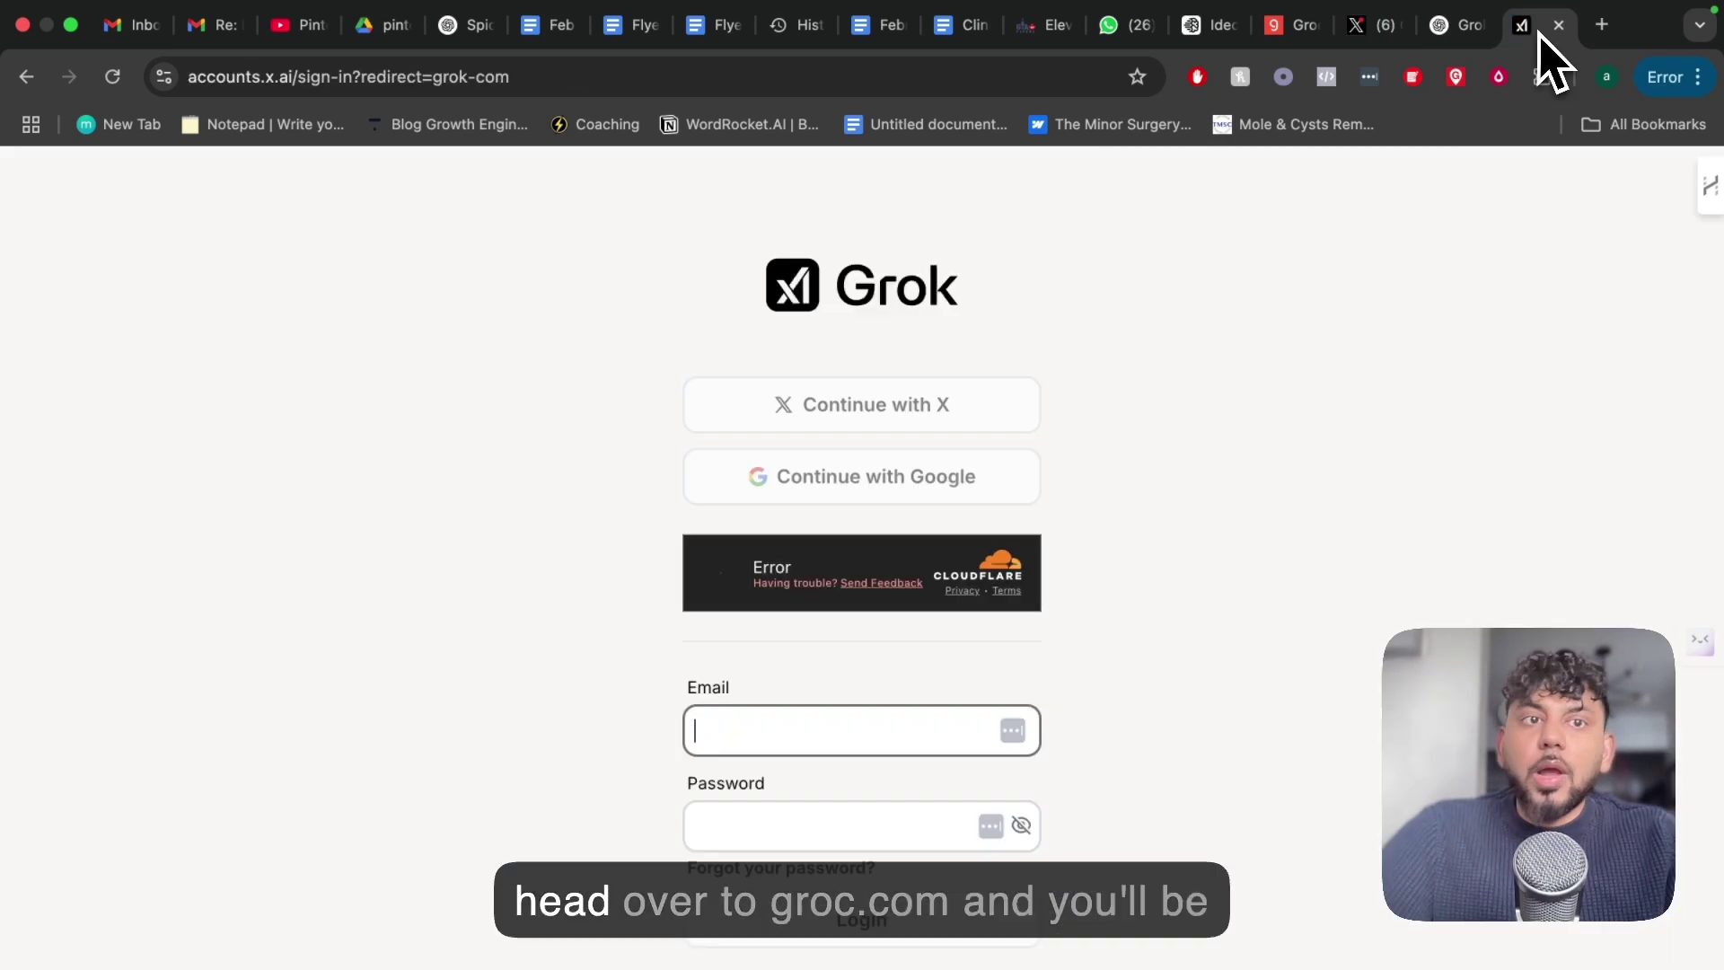
pyautogui.click(1452, 27)
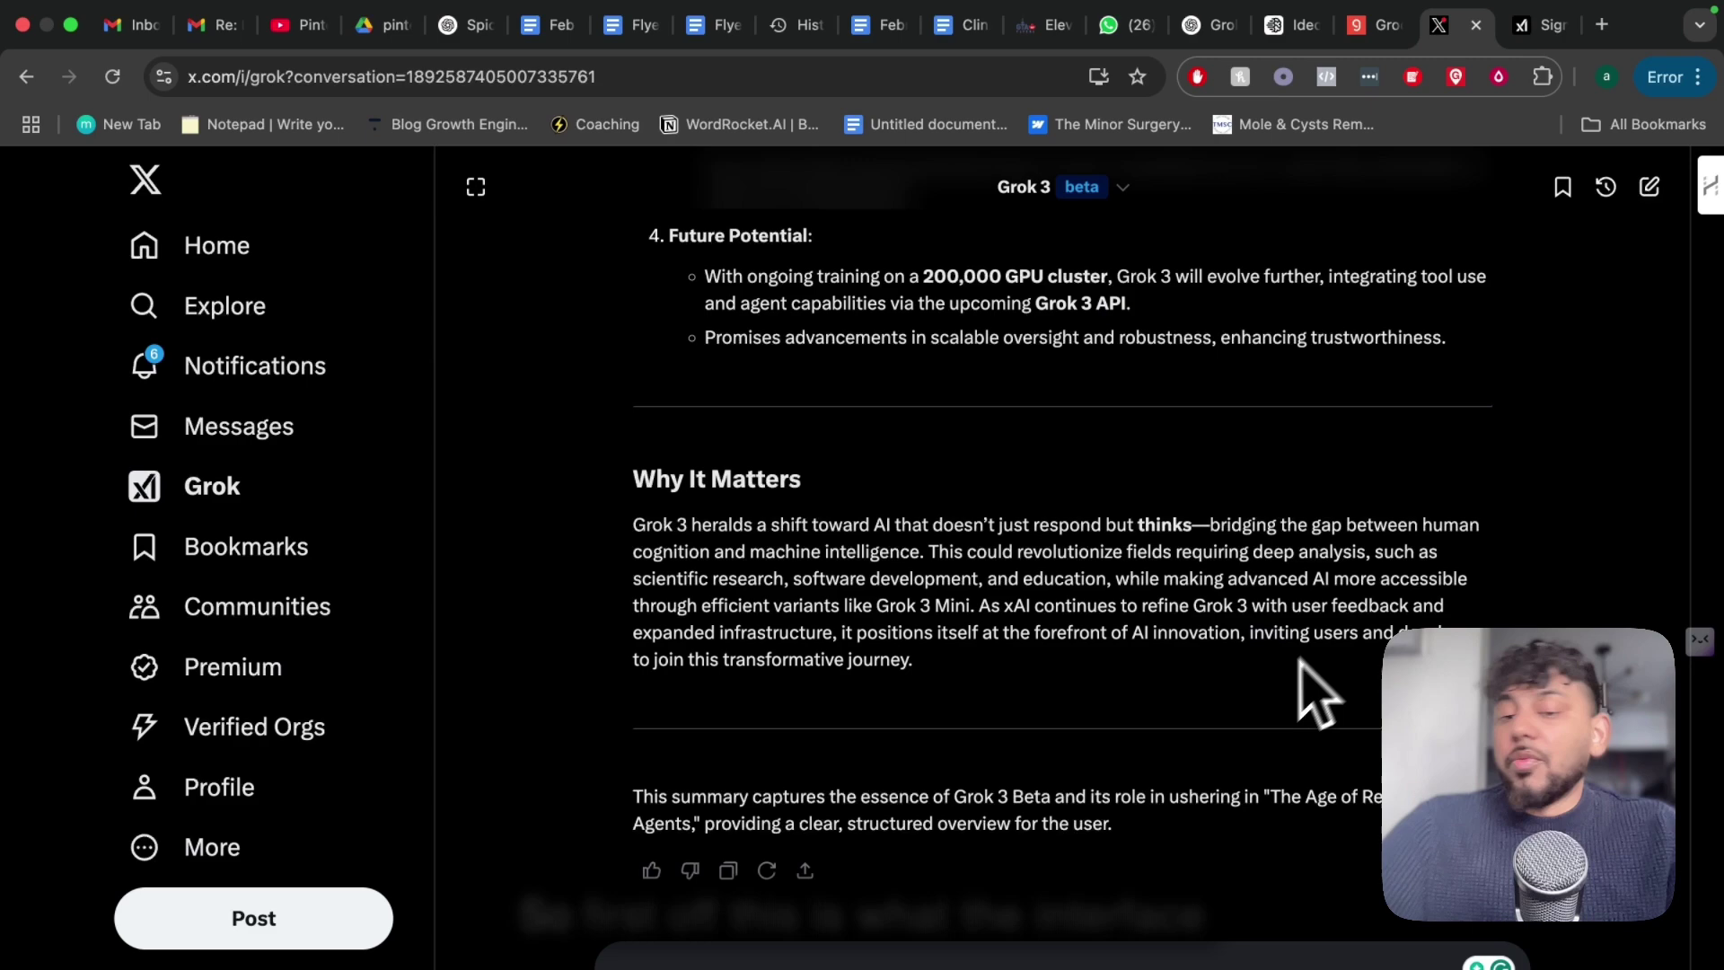
pyautogui.scroll(1, 1293, 700)
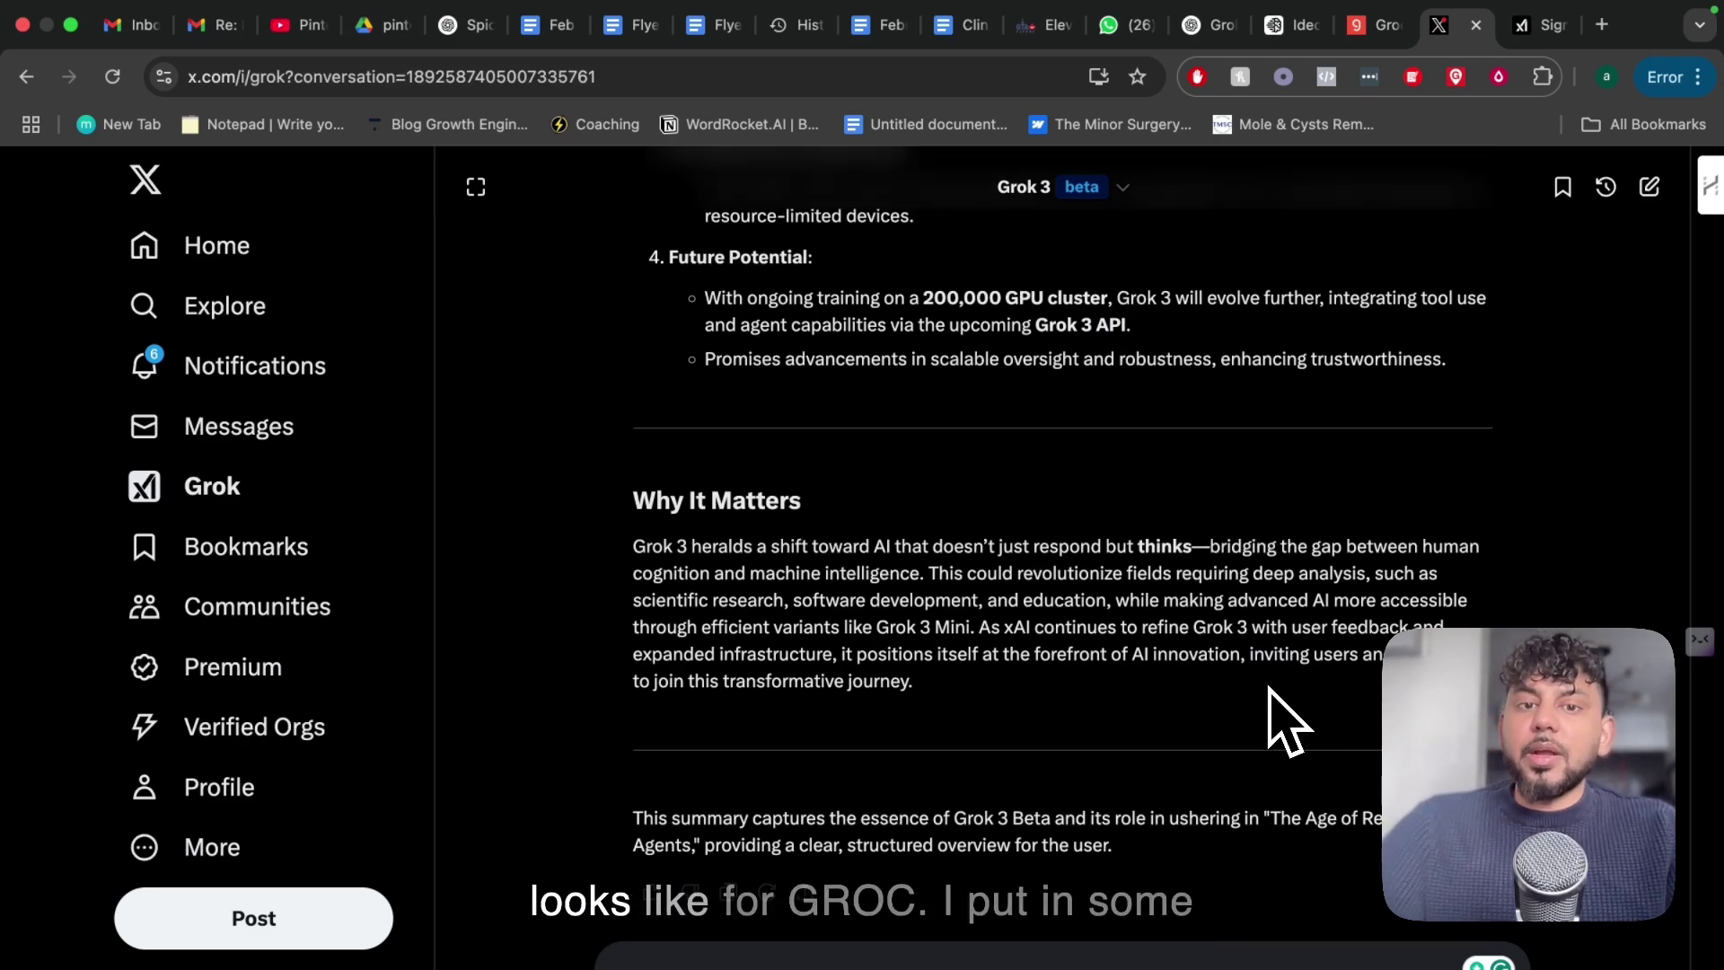
pyautogui.scroll(15, 1285, 718)
pyautogui.scroll(-7, 1285, 718)
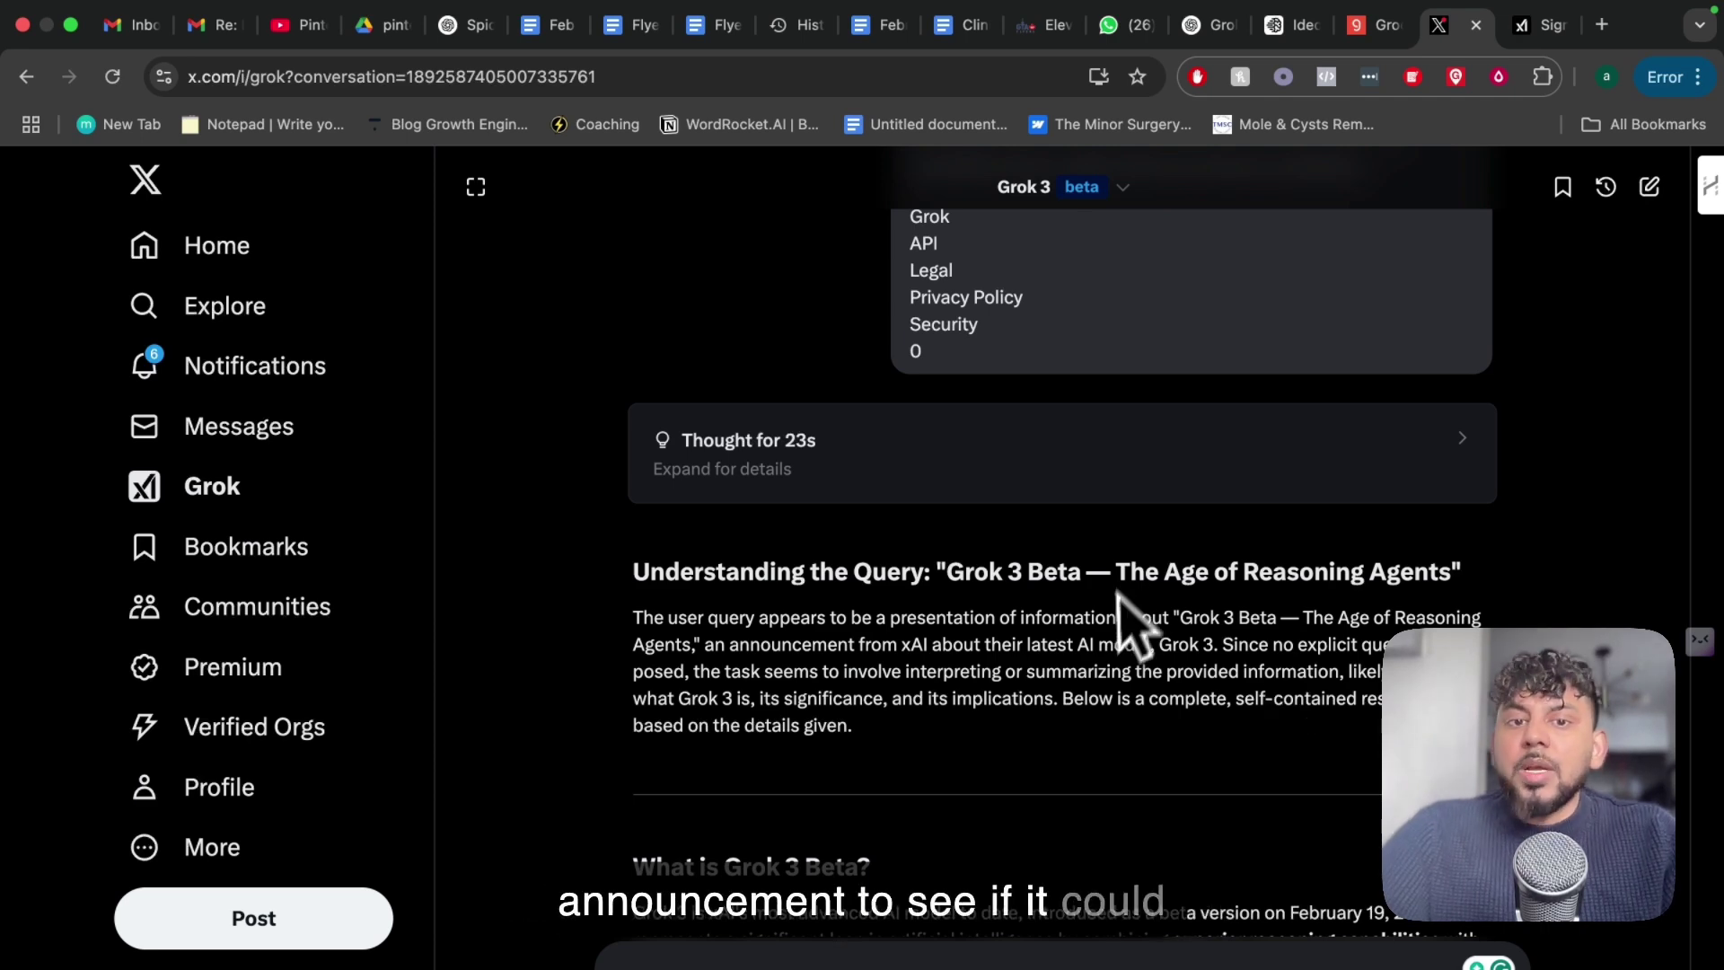
pyautogui.scroll(-1, 1133, 620)
pyautogui.scroll(-3, 1113, 696)
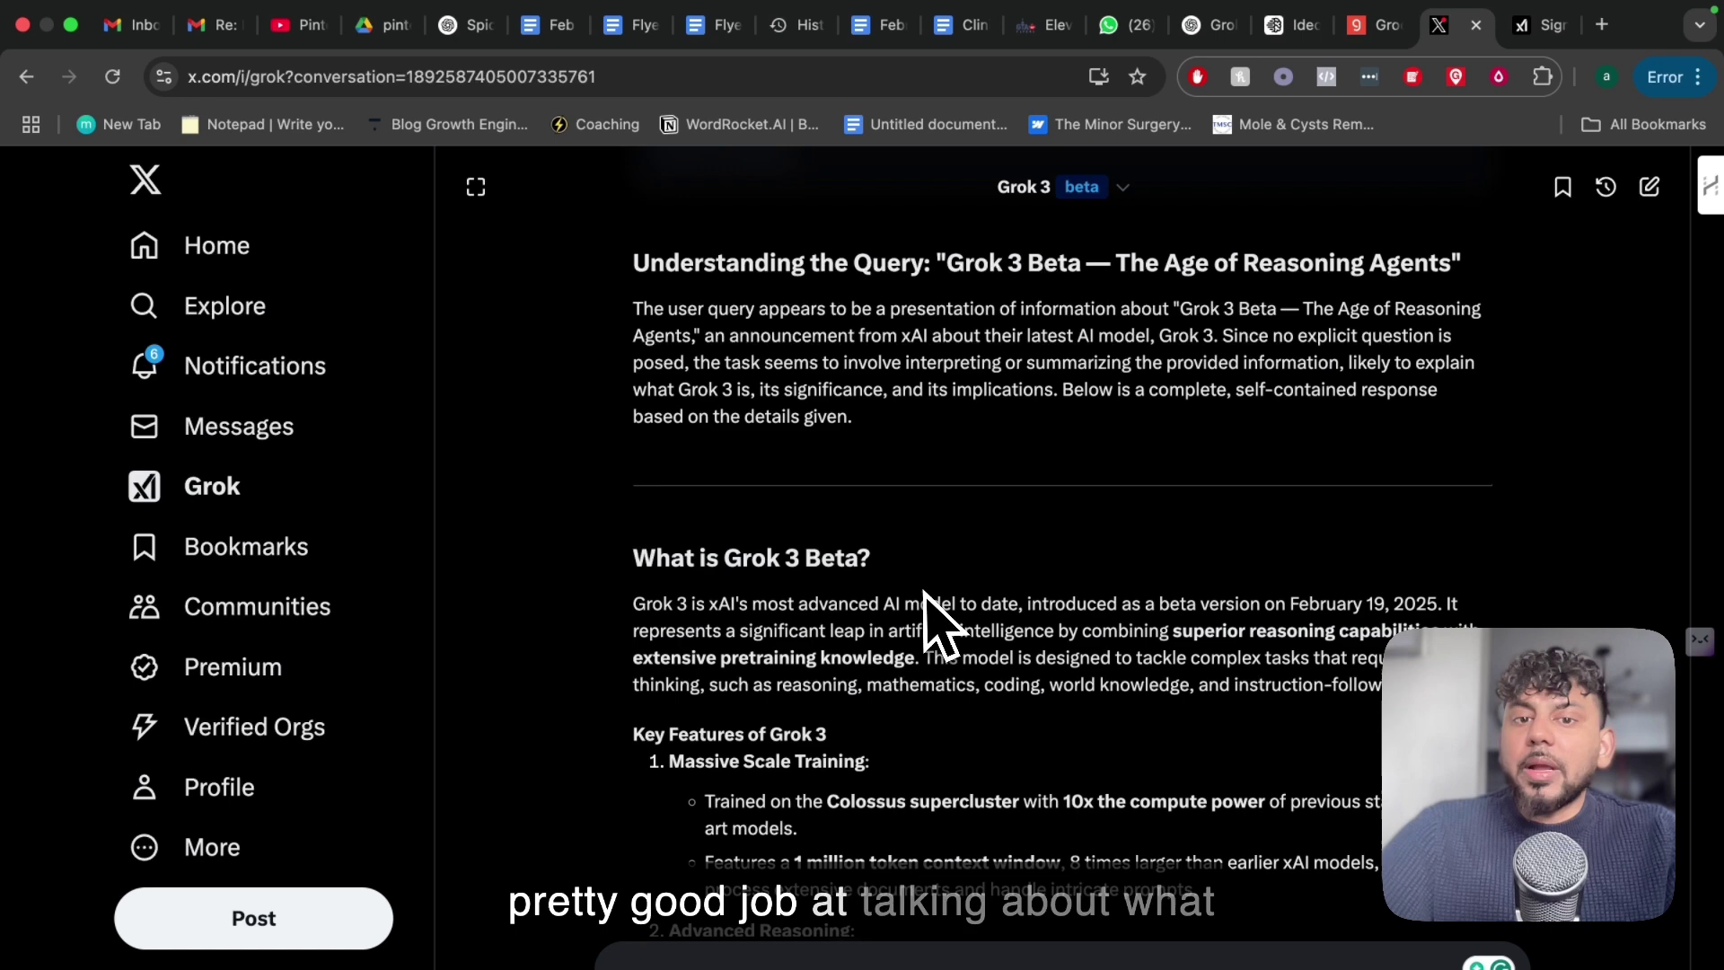
pyautogui.scroll(-1, 929, 619)
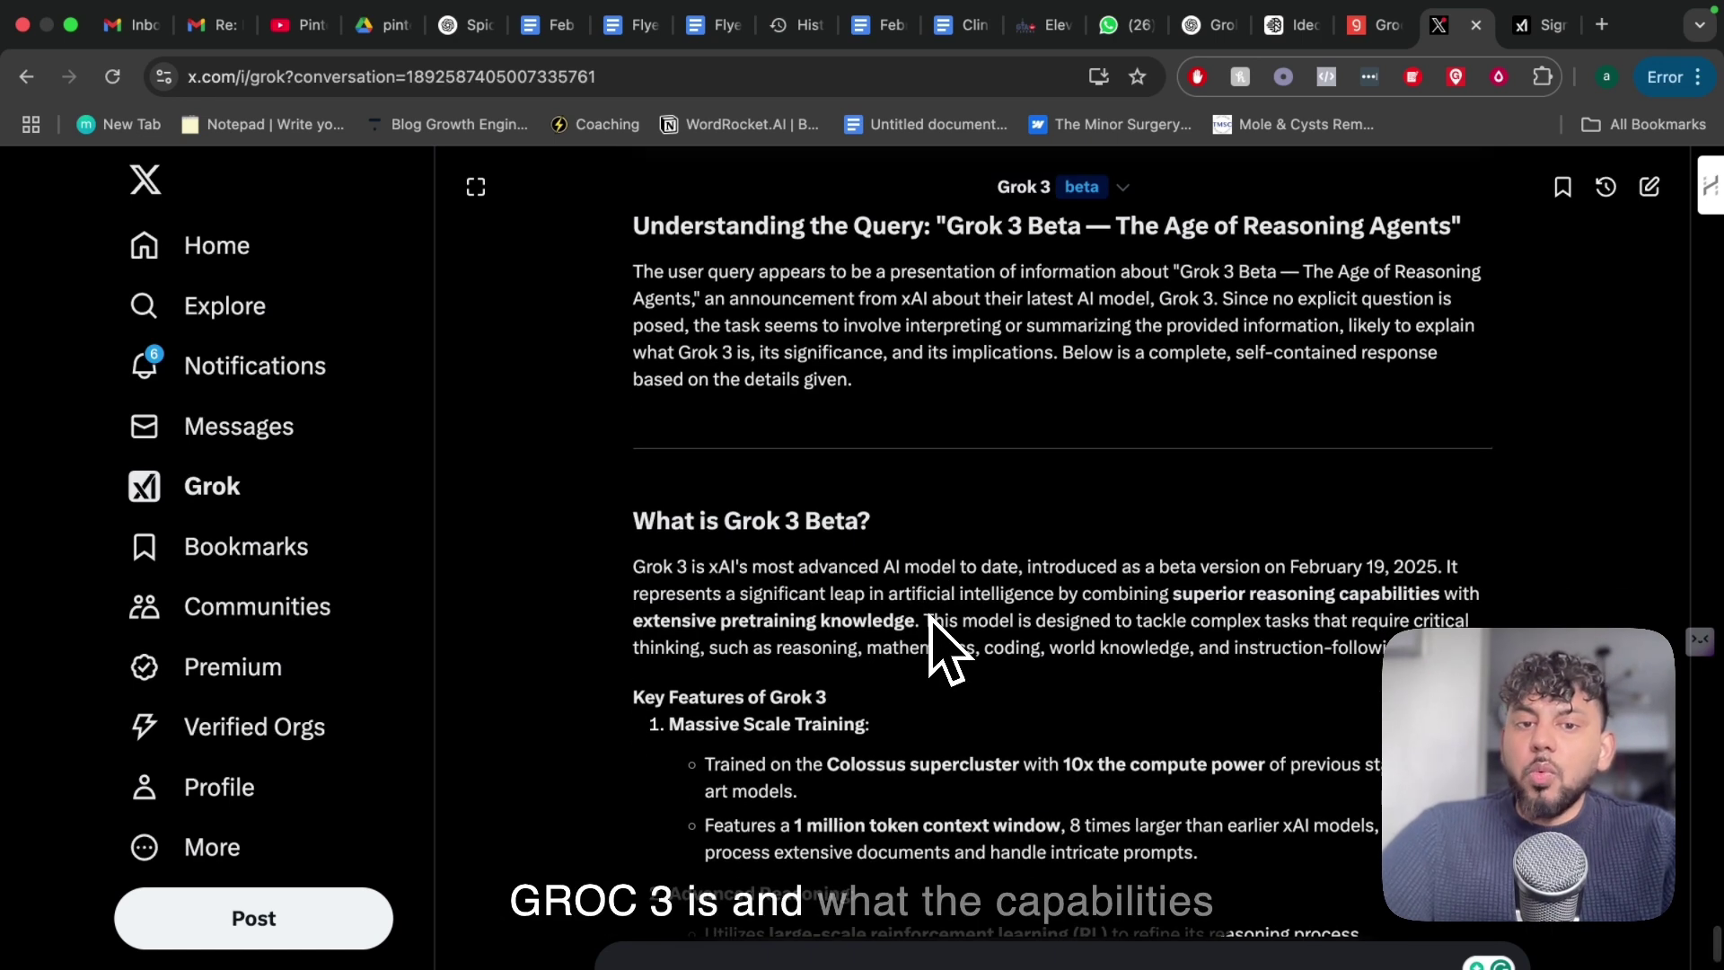
pyautogui.scroll(-3, 929, 620)
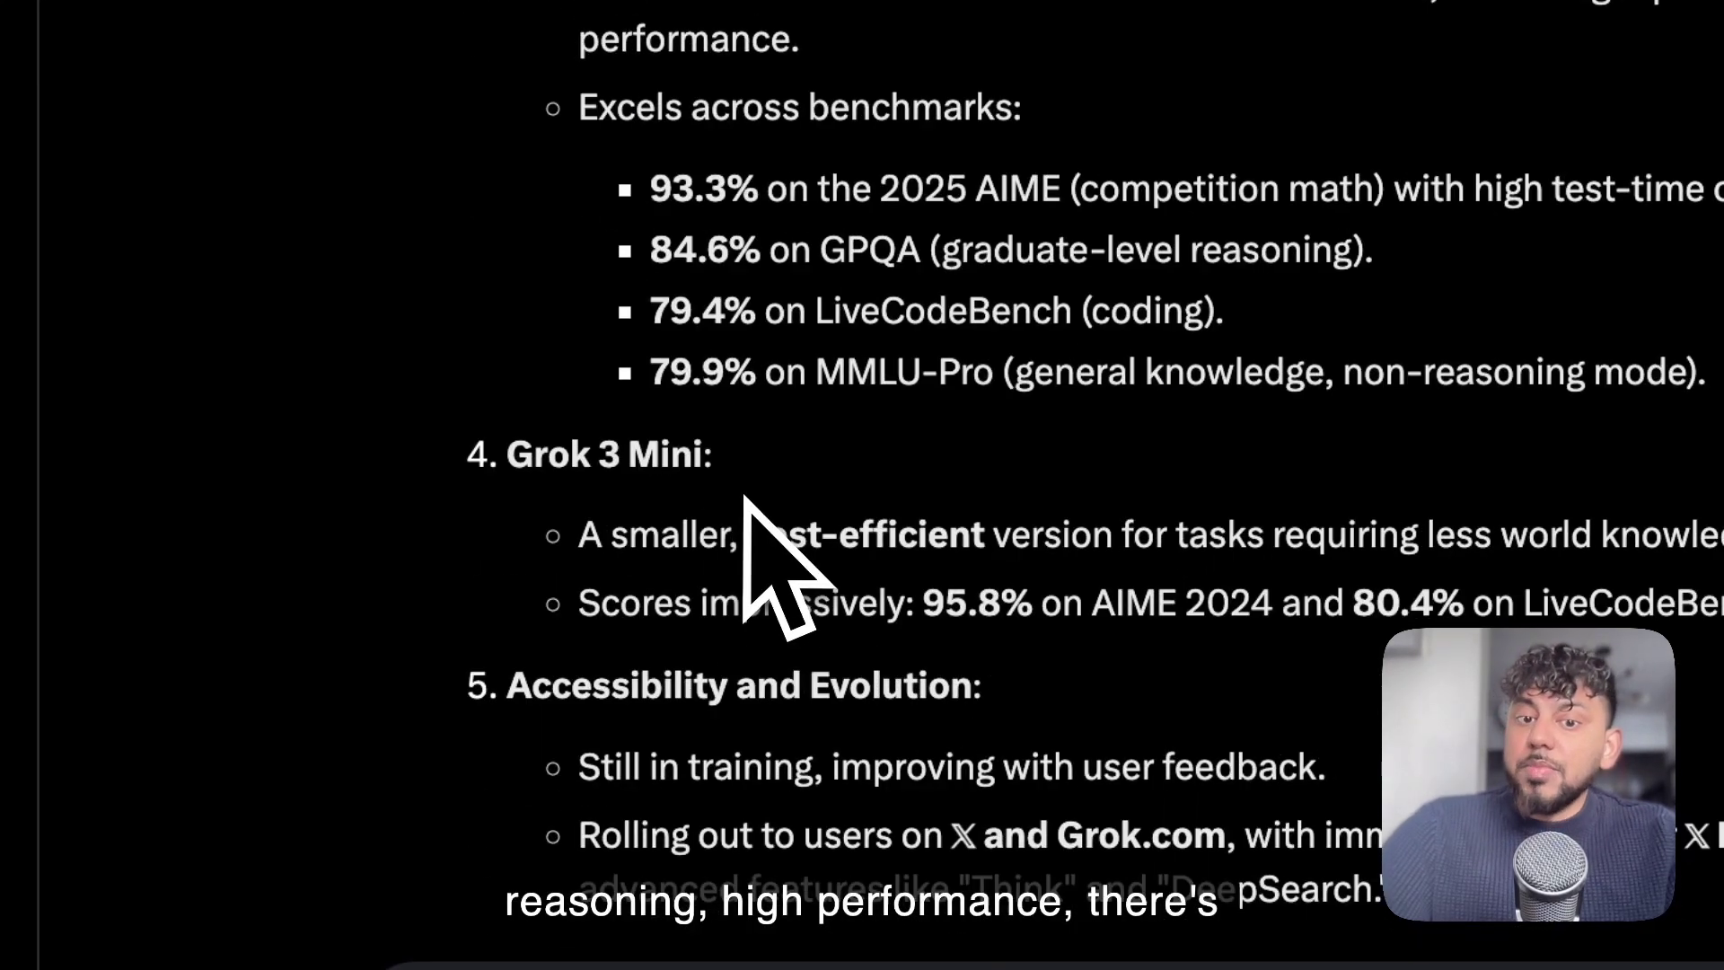
pyautogui.scroll(-4, 754, 520)
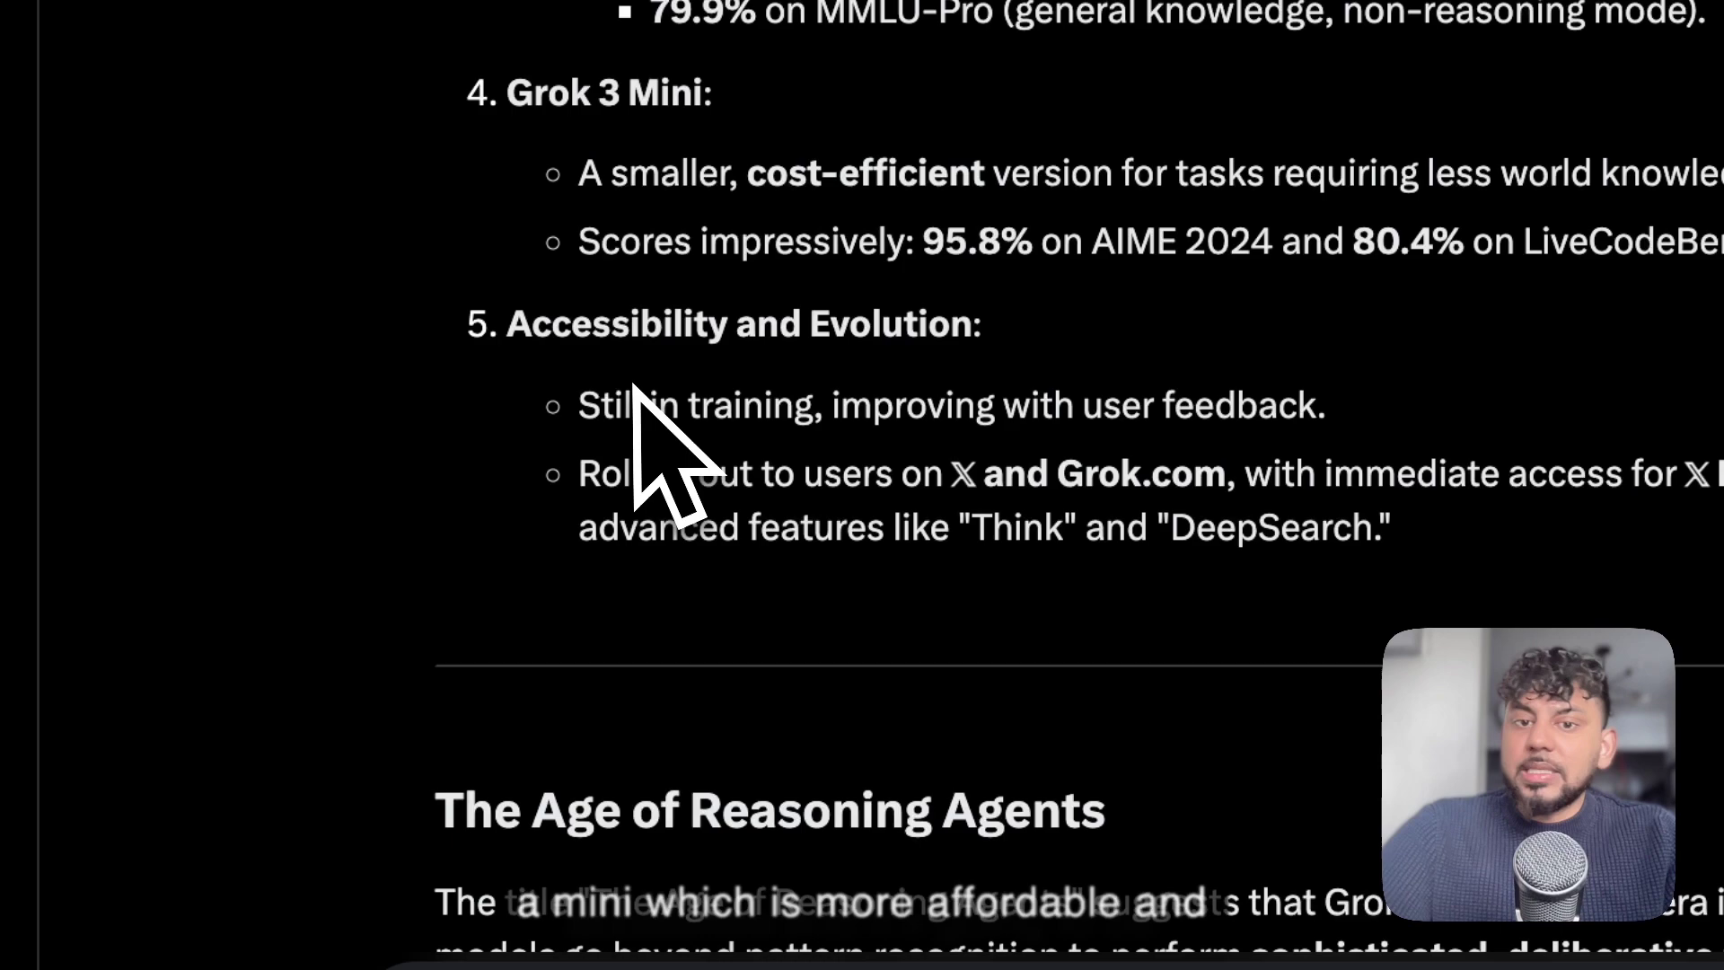
pyautogui.scroll(-5, 981, 504)
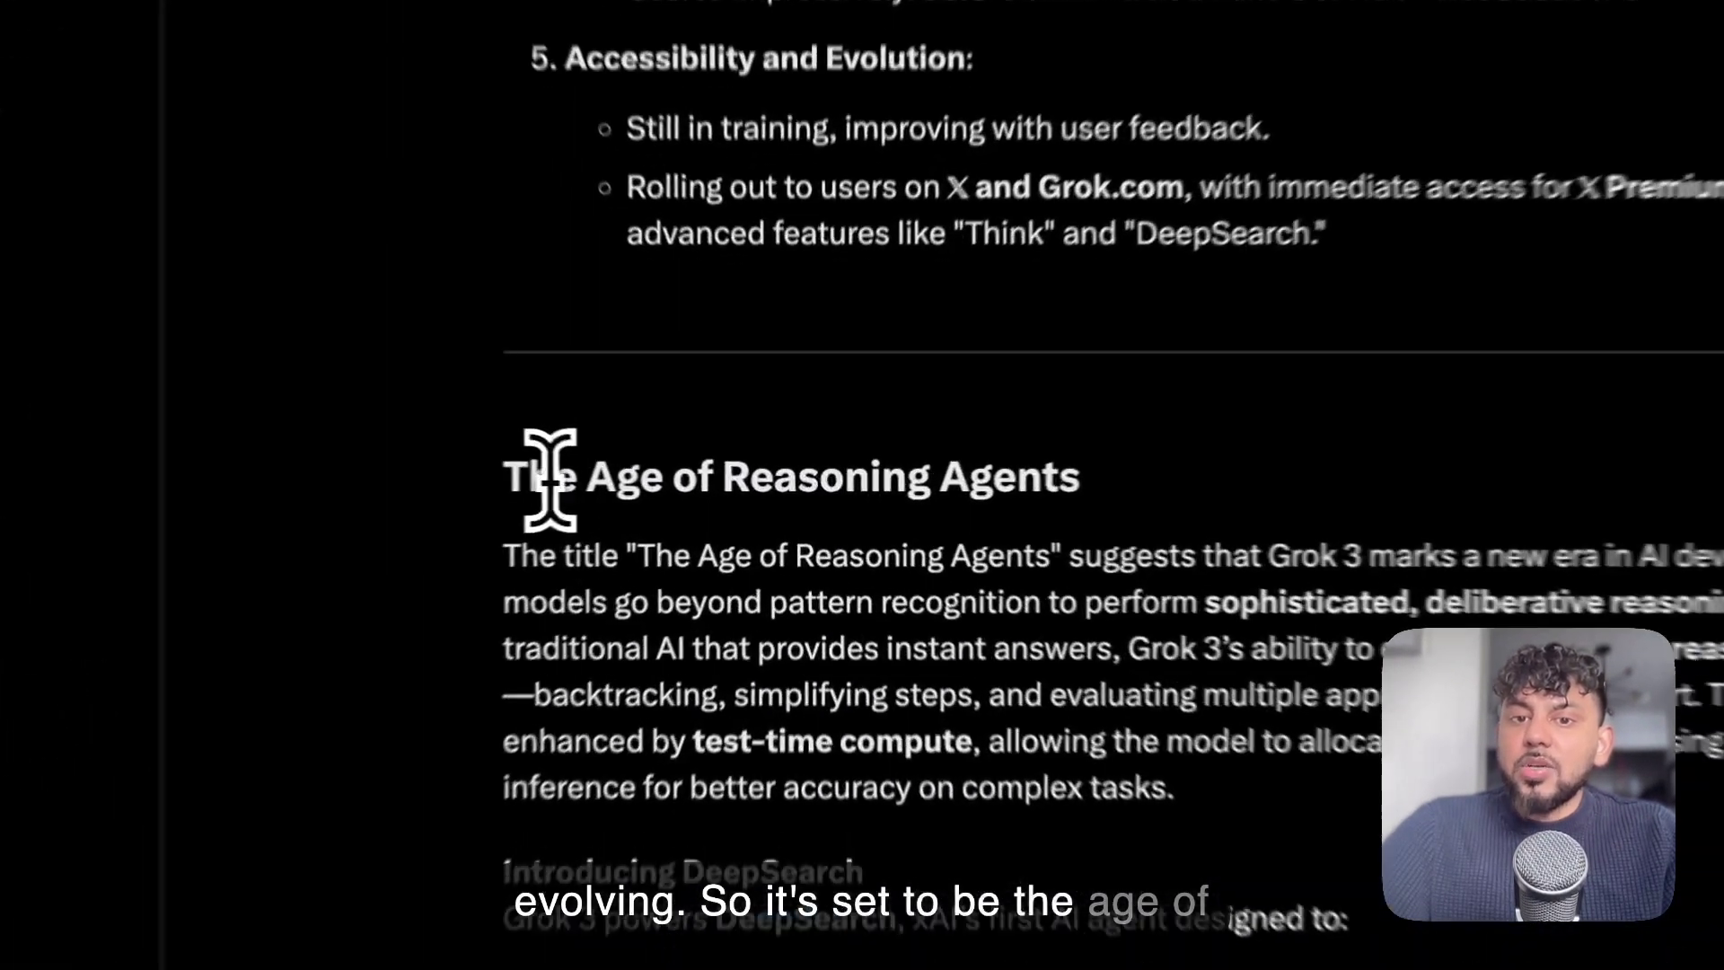
pyautogui.moveTo(549, 481); pyautogui.dragTo(1195, 534)
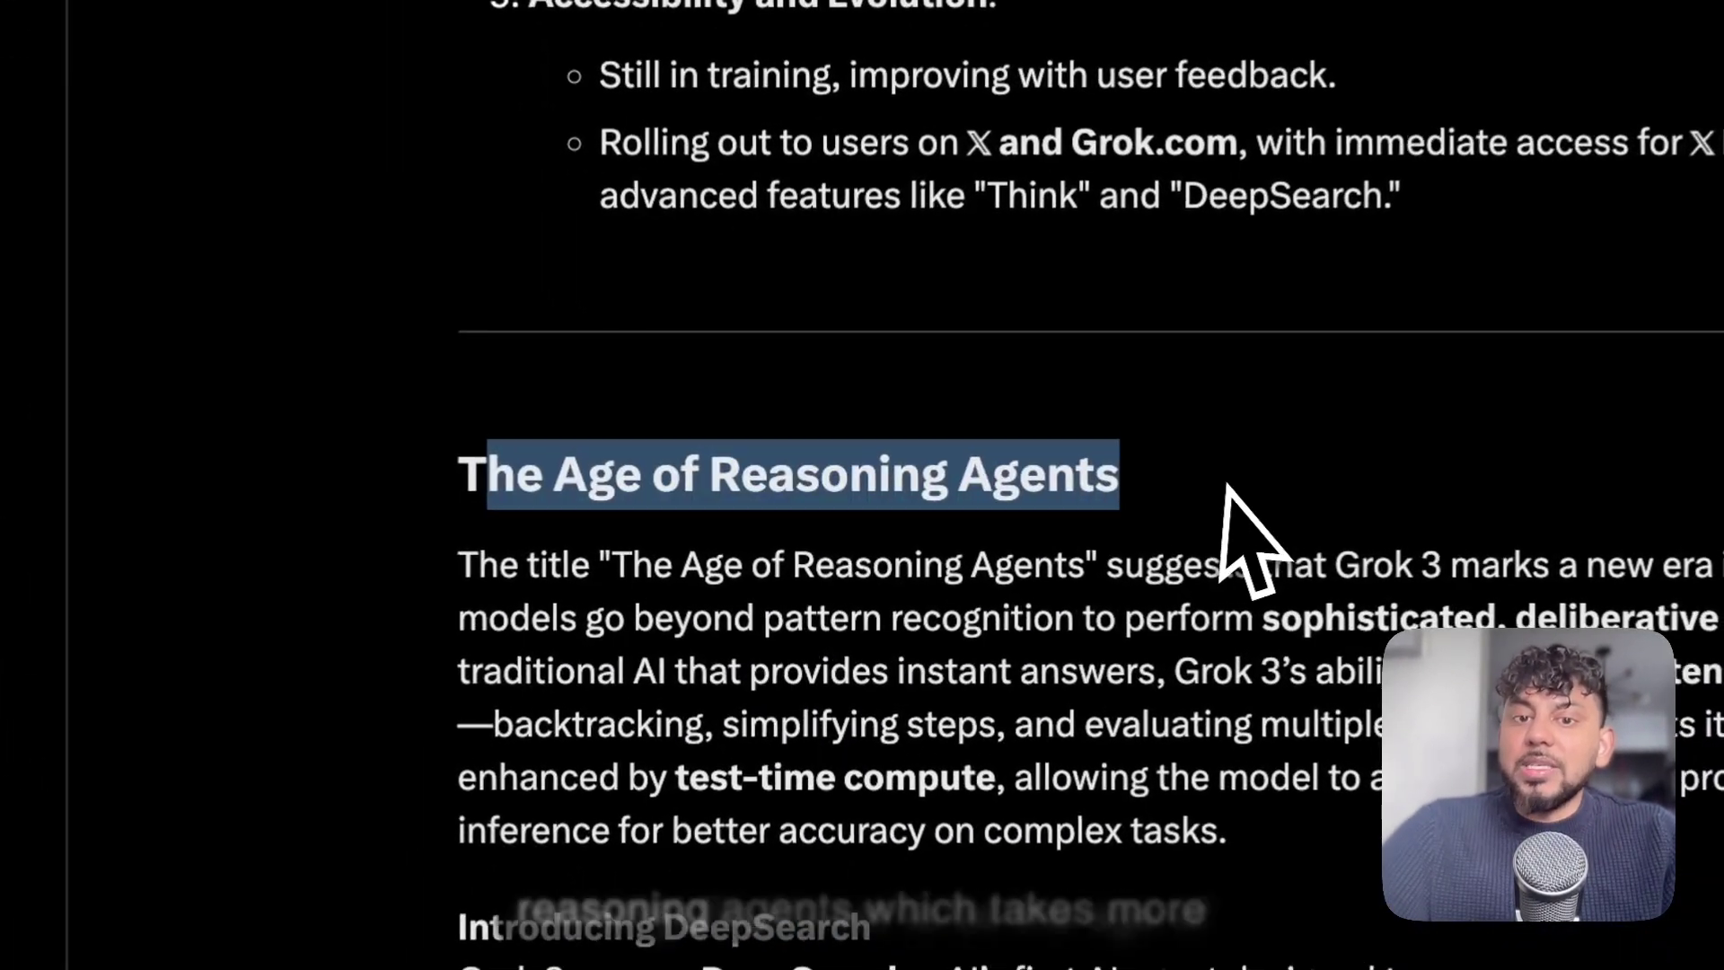
pyautogui.scroll(-5, 1203, 531)
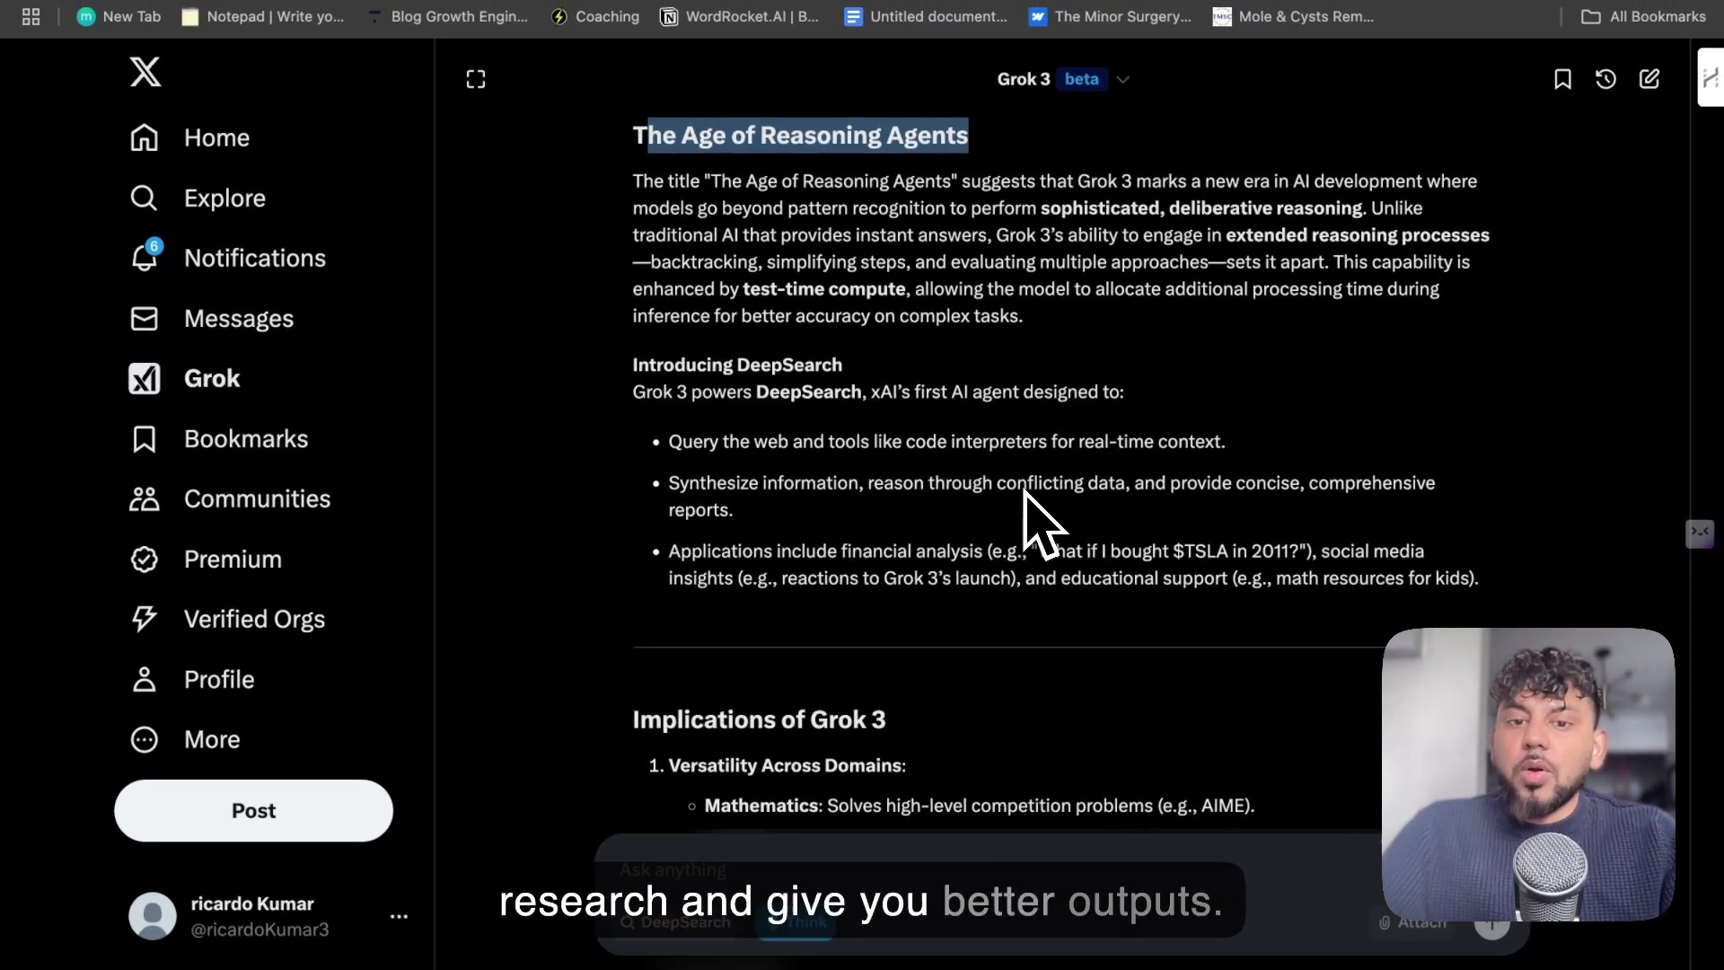
pyautogui.scroll(-15, 1033, 530)
# - In the question box, switch the mode from DeepSearch to Think for the next question
pyautogui.click(992, 862)
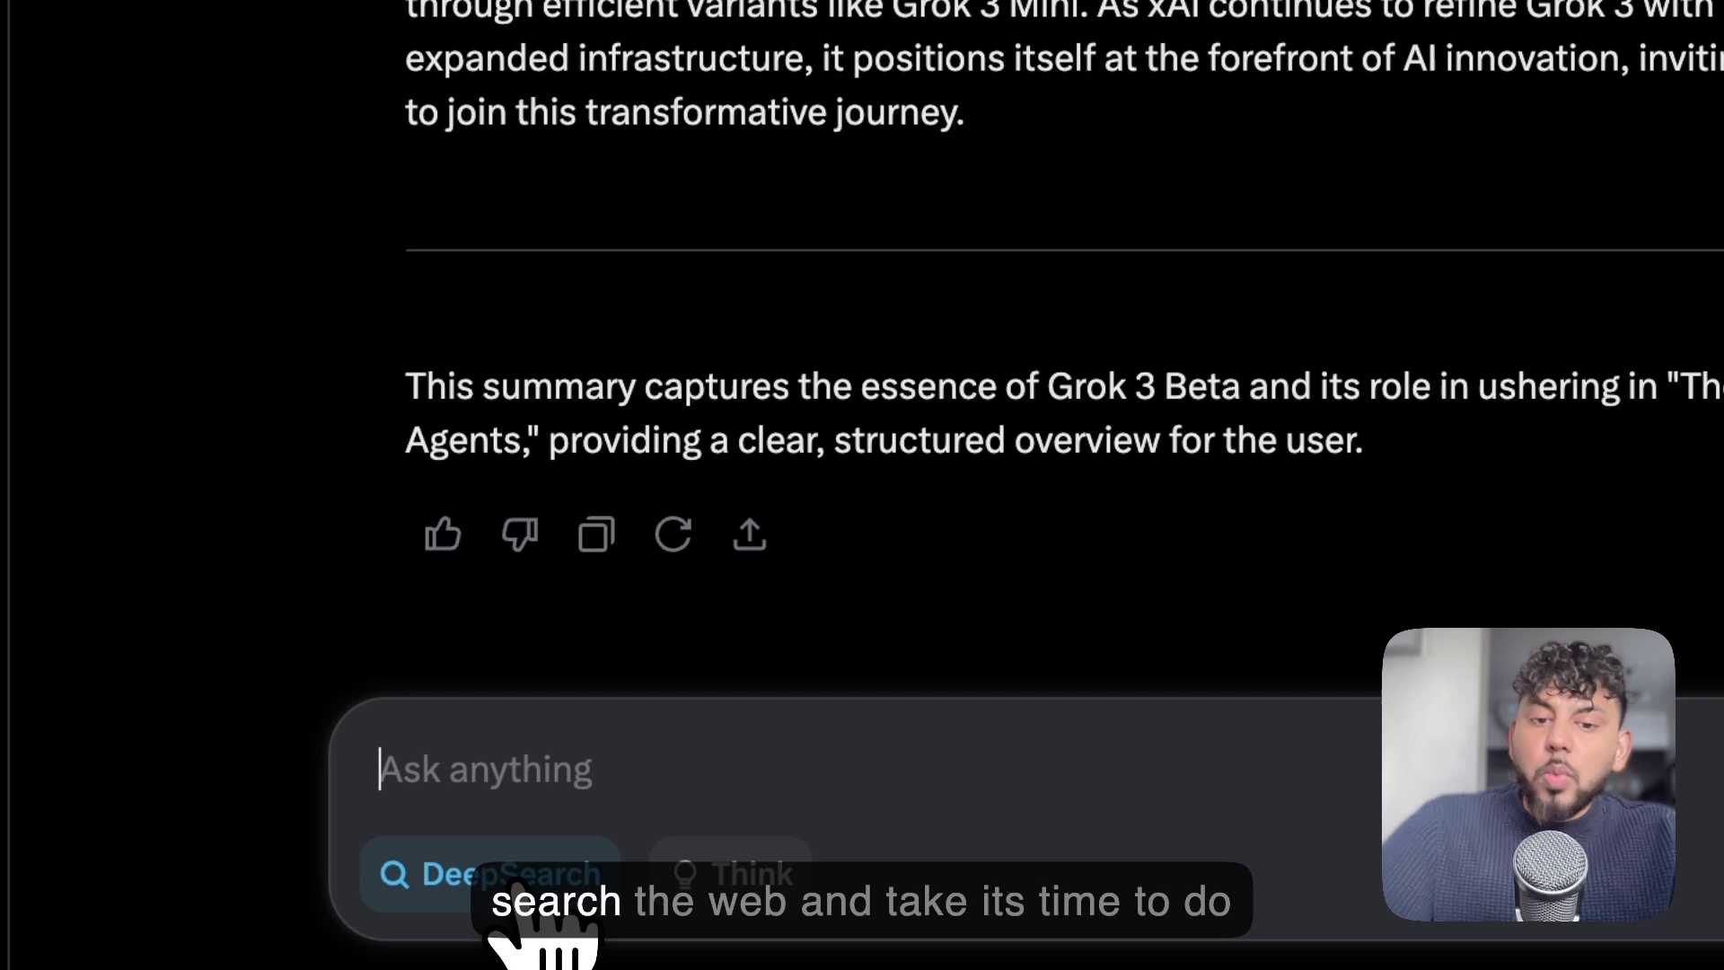
pyautogui.click(525, 889)
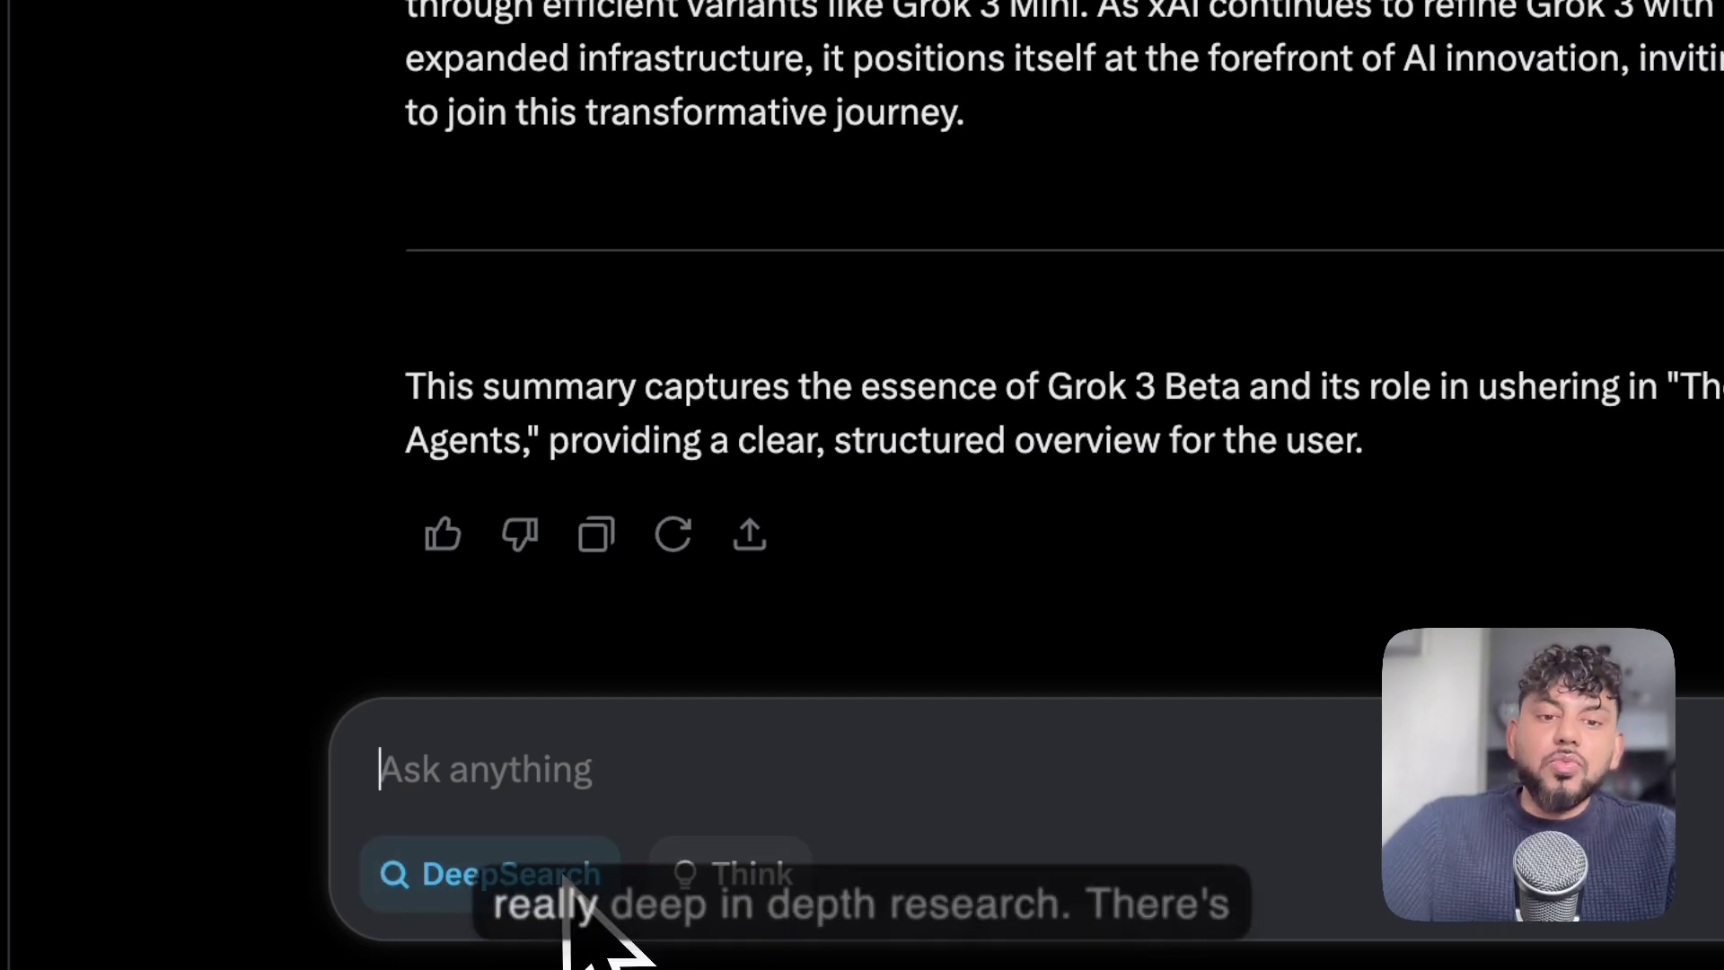
pyautogui.click(754, 857)
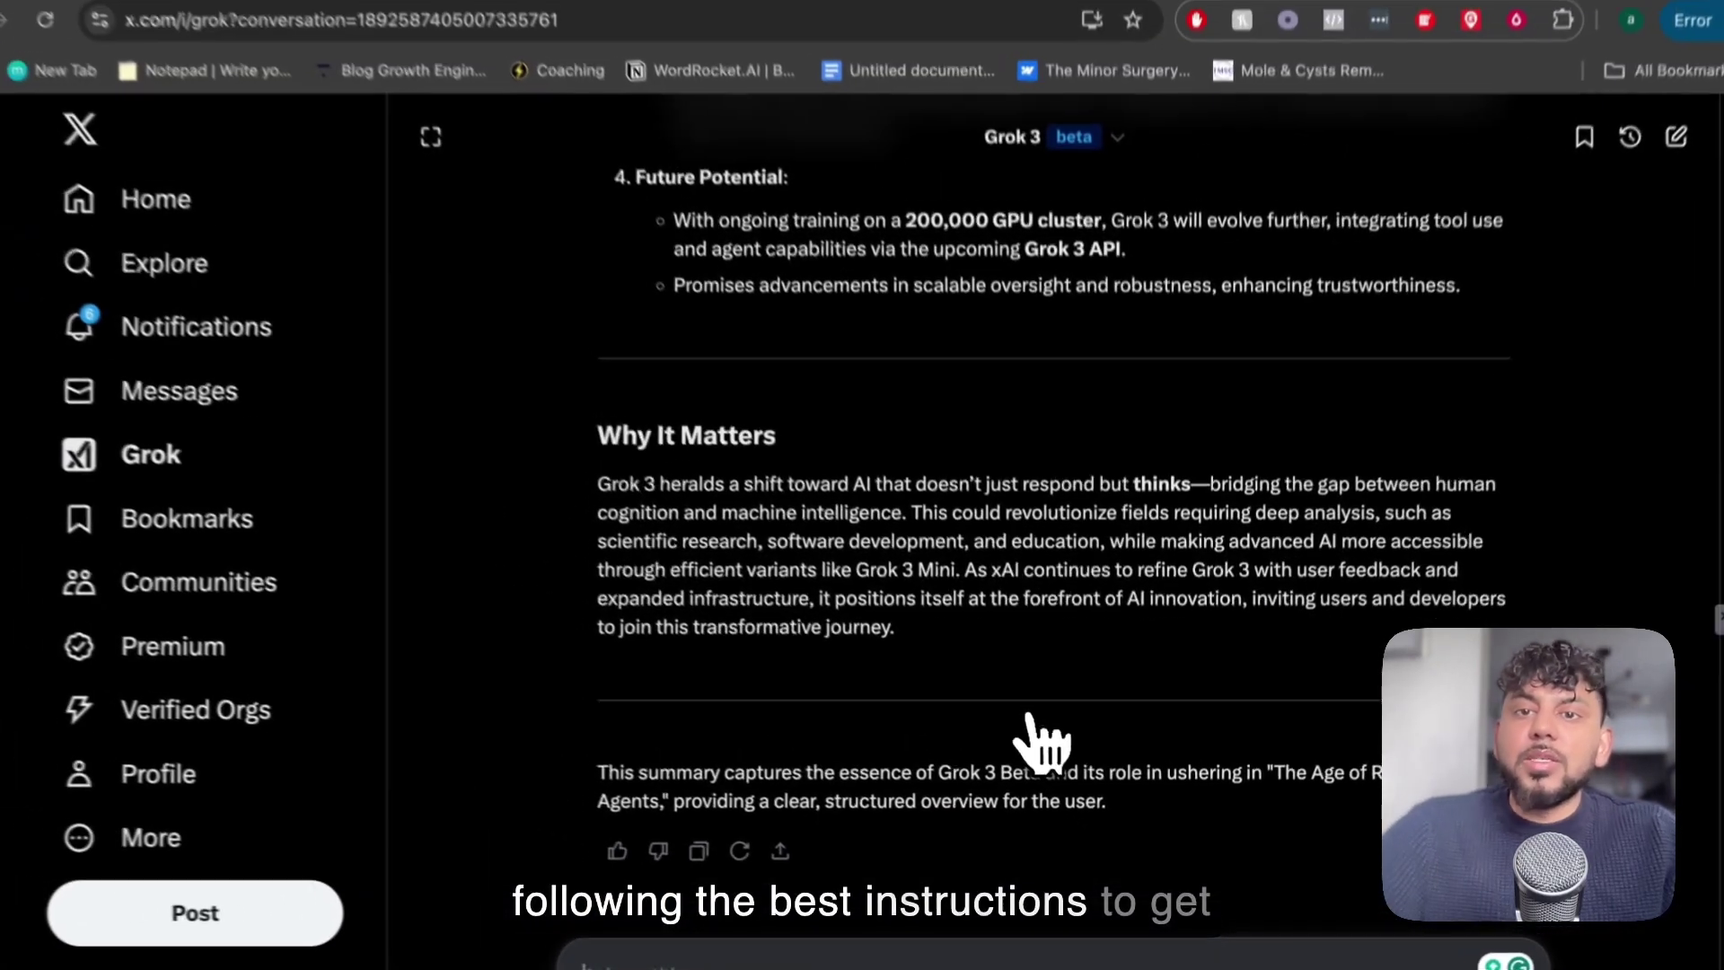
# - Open the Grok 3 beta model dropdown in the chat header
pyautogui.click(1183, 191)
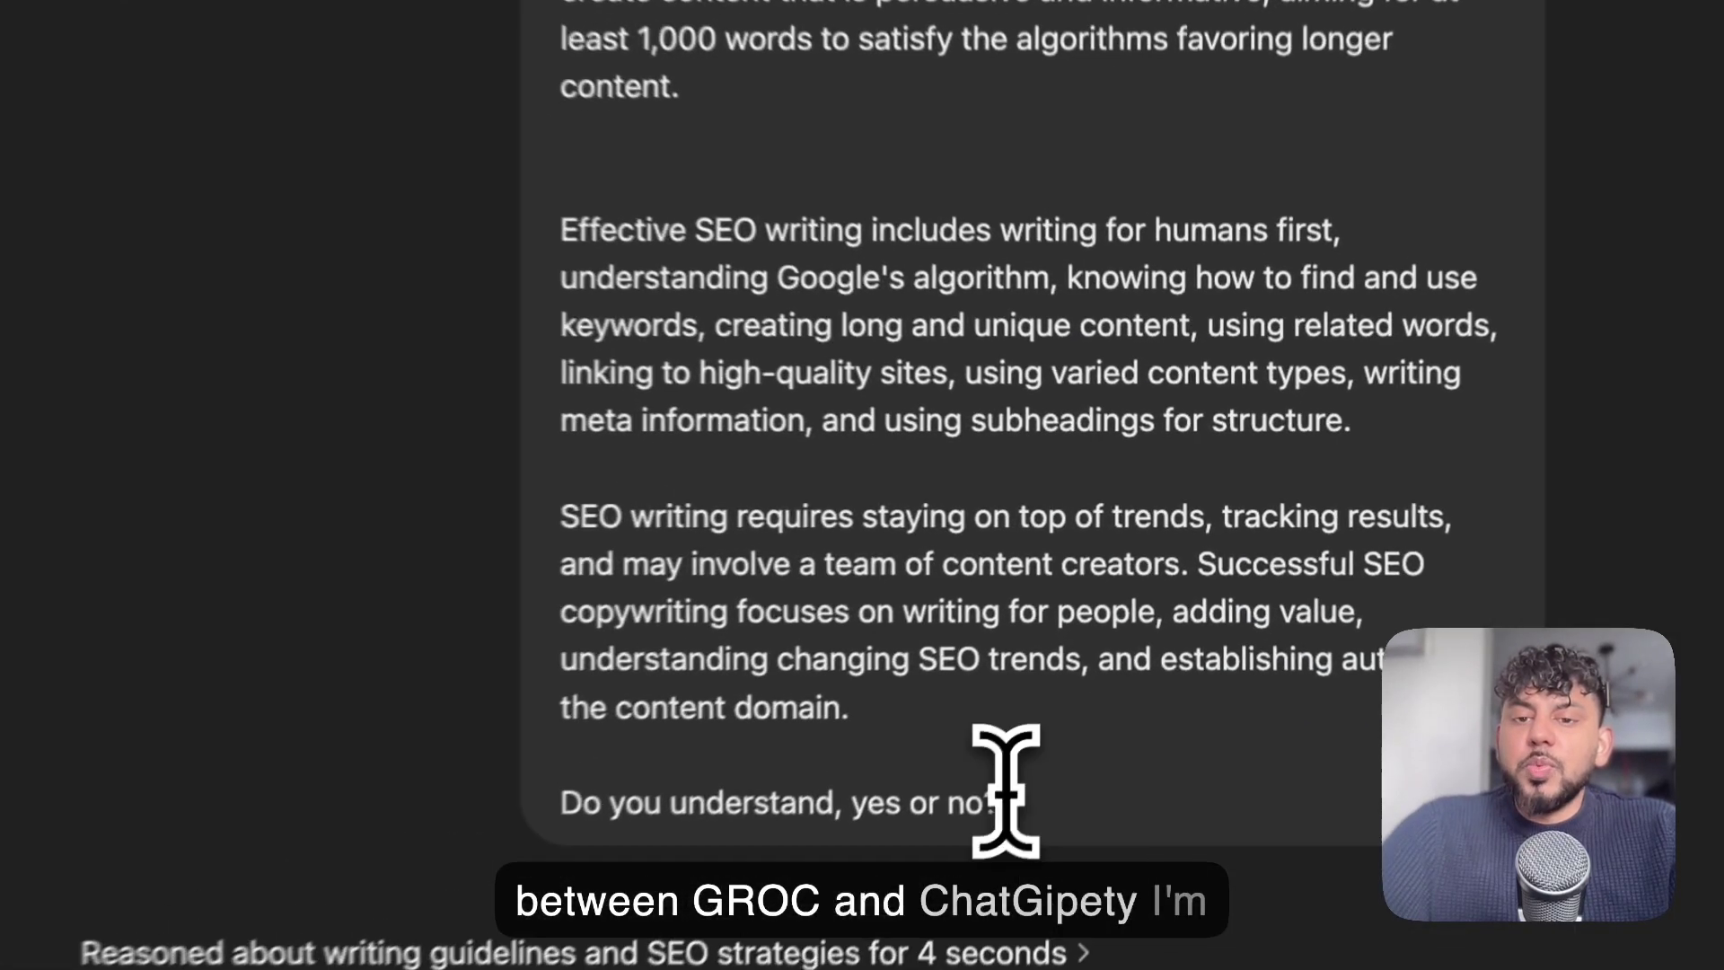
# - Select and copy the full 'When writing I want you to follow these instructions below' prompt
pyautogui.moveTo(1113, 654); pyautogui.dragTo(1035, 360)
pyautogui.scroll(15, 757, 395)
pyautogui.moveTo(756, 395); pyautogui.dragTo(867, 368)
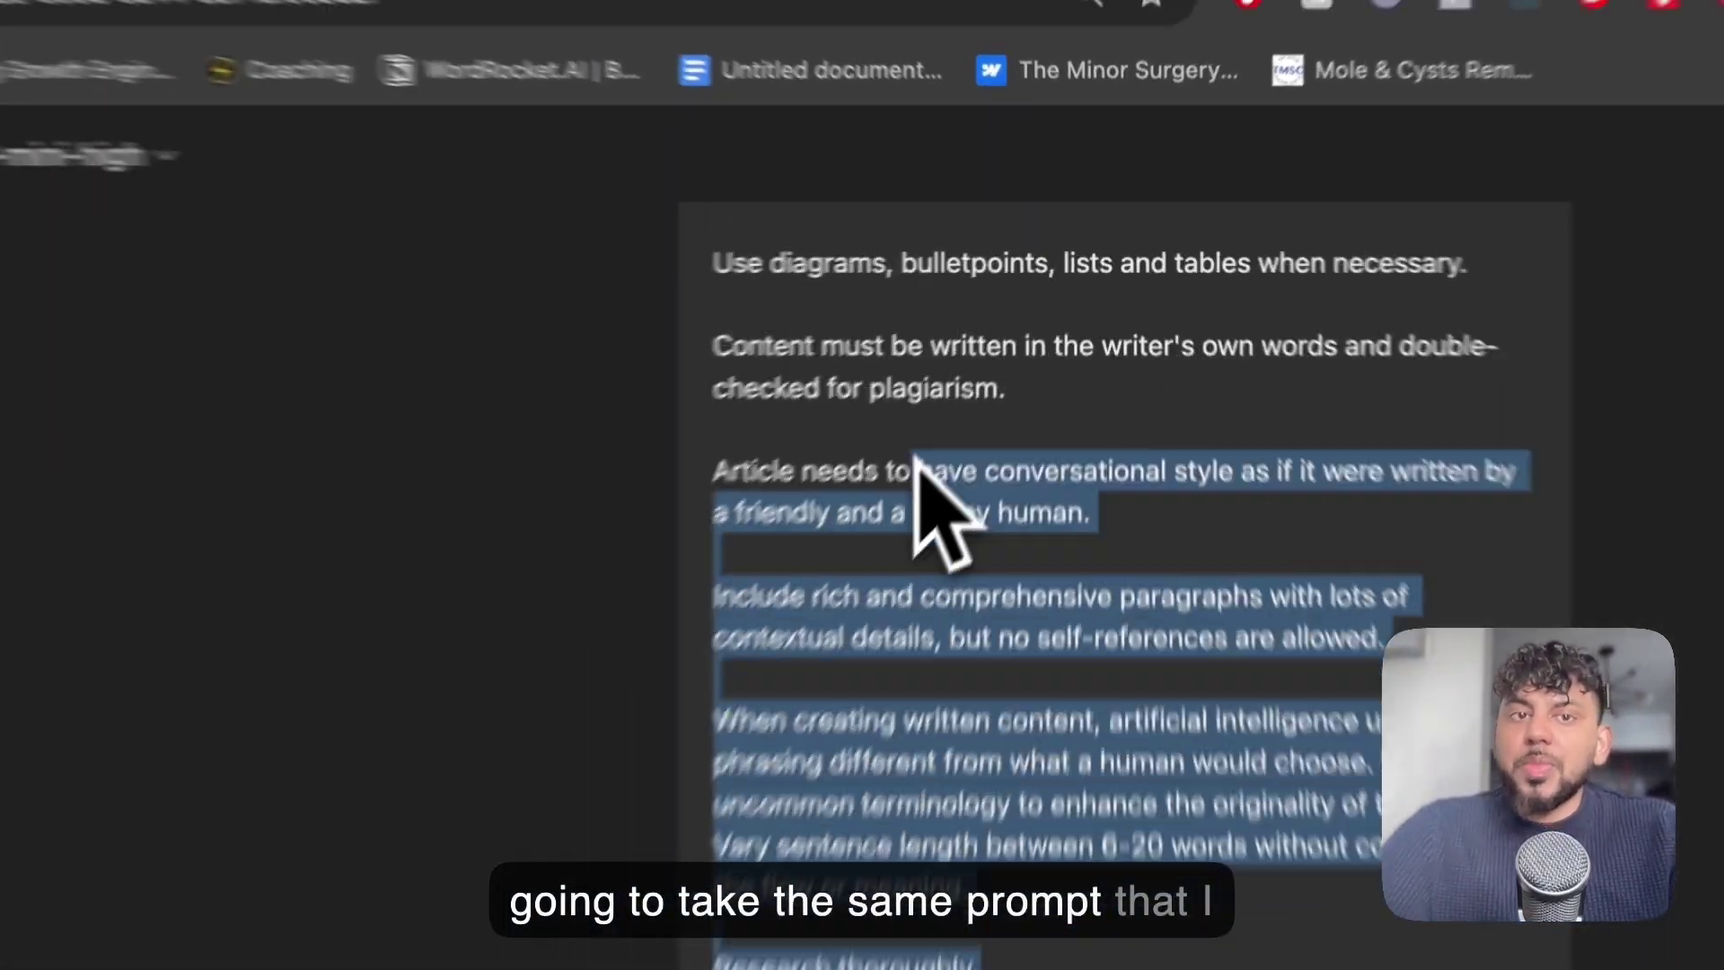
pyautogui.scroll(15, 1008, 481)
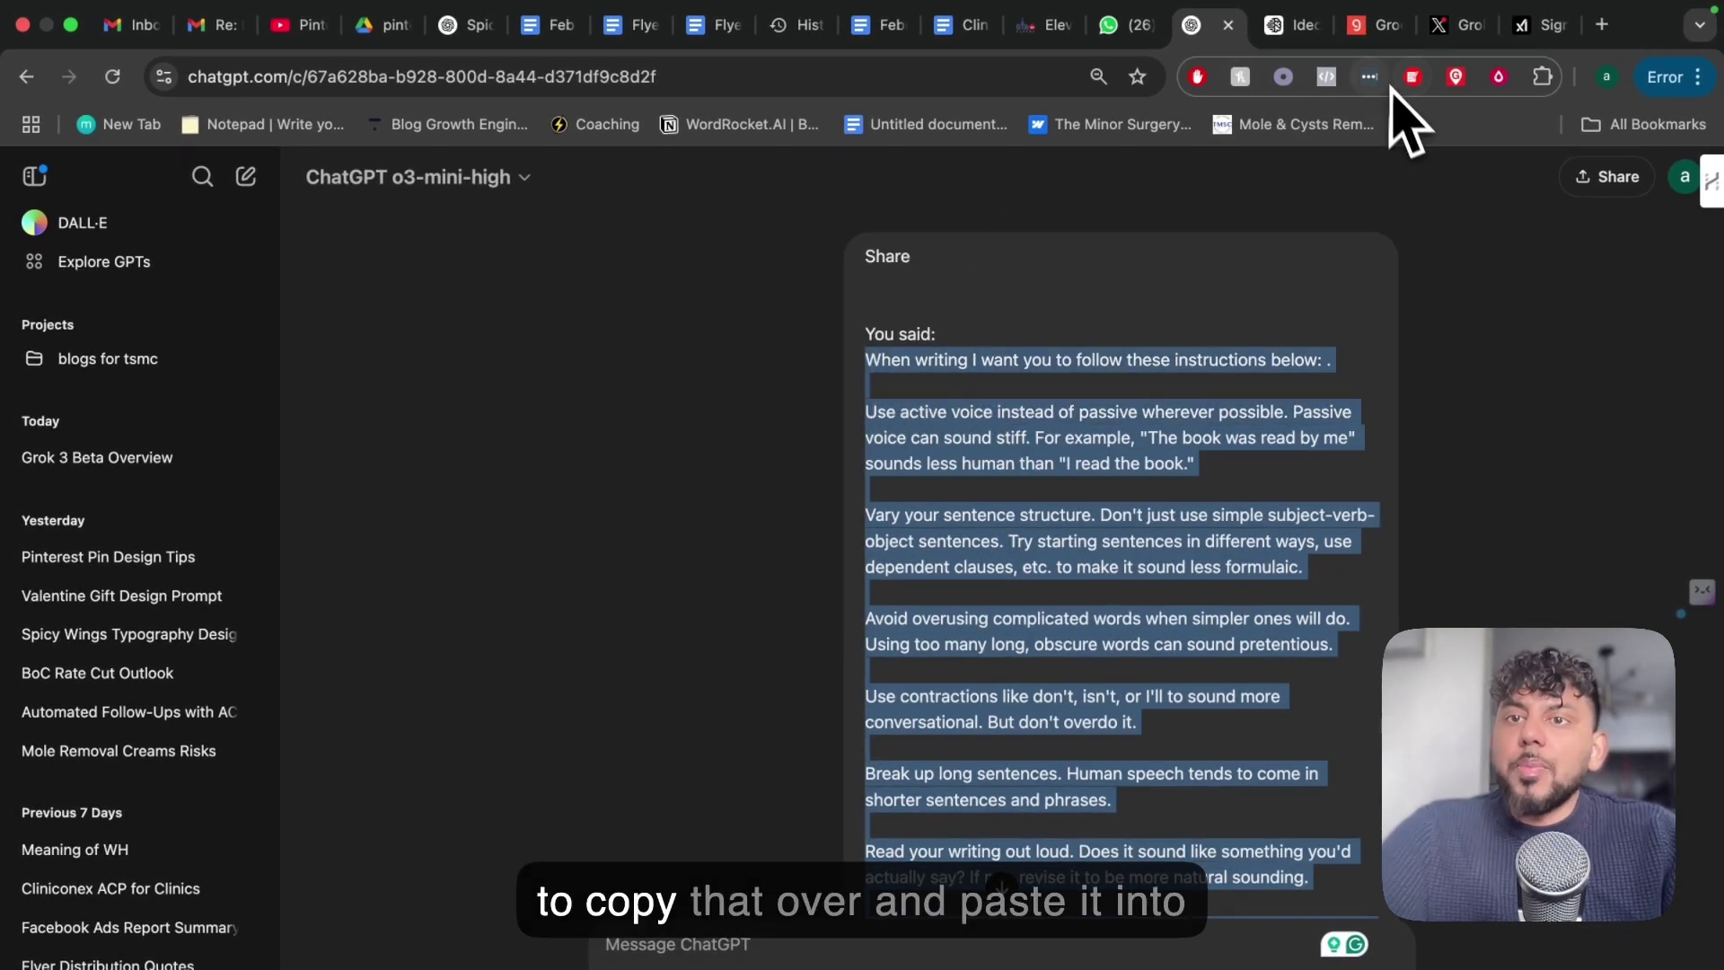
# - Paste the SEO writing-instructions prompt into Grok and send it with Think mode active
pyautogui.click(1438, 35)
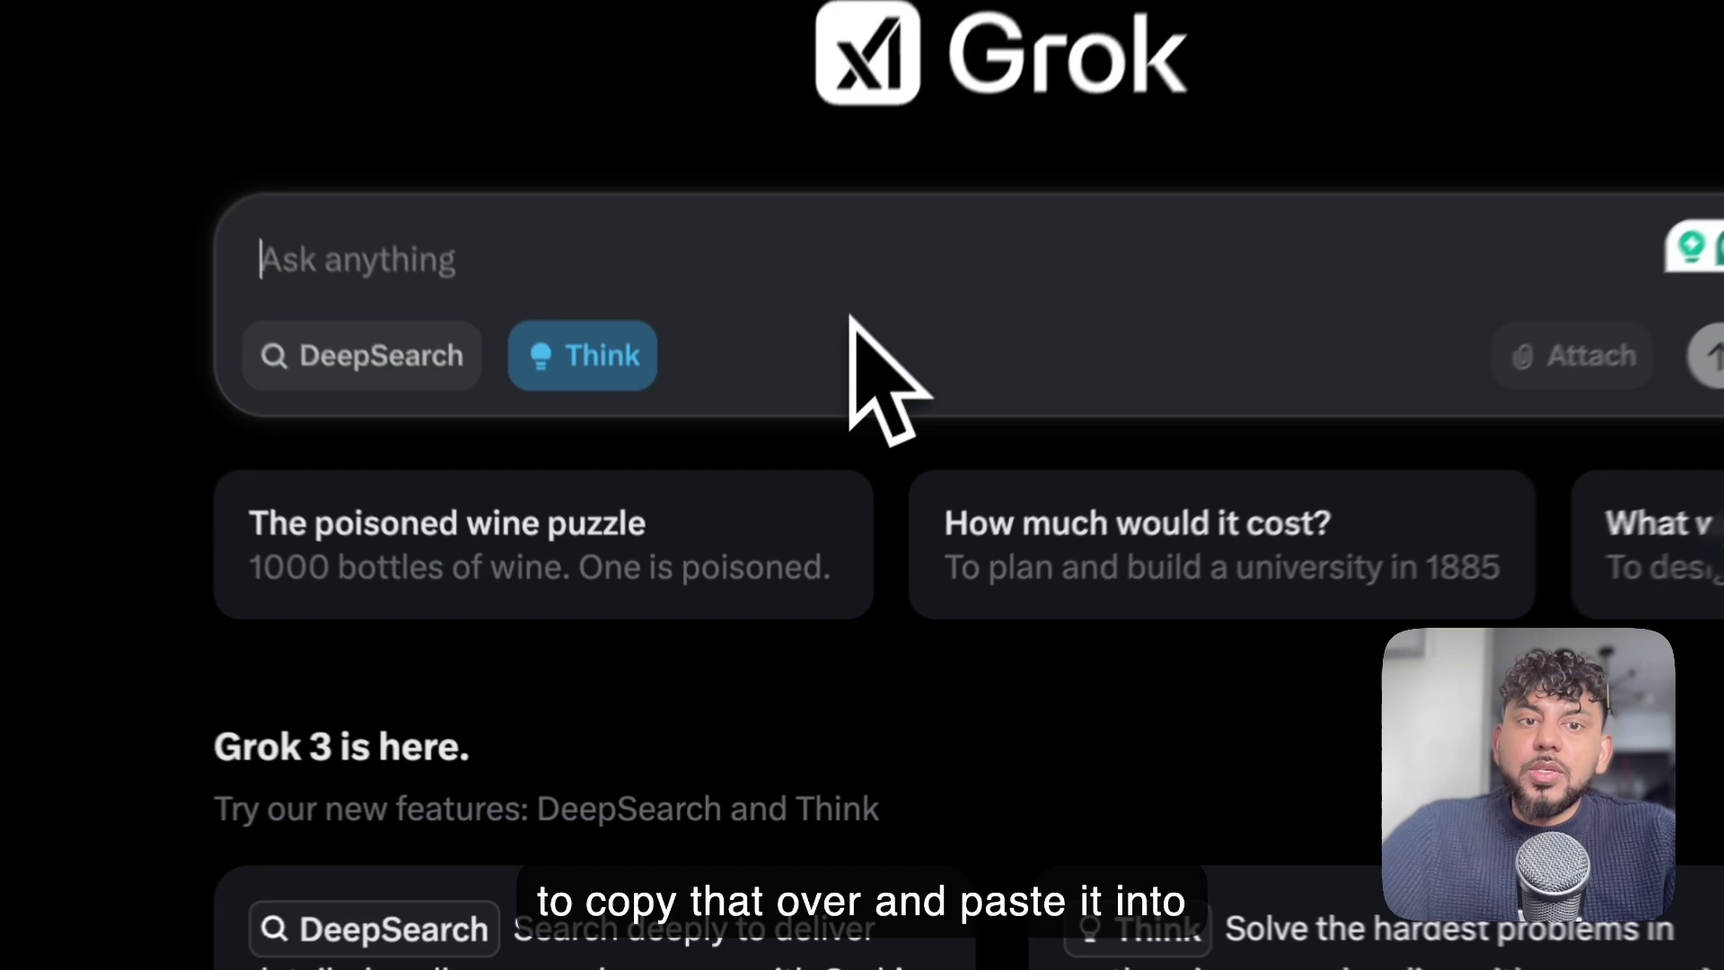
pyautogui.click(778, 537)
pyautogui.press('super+v')
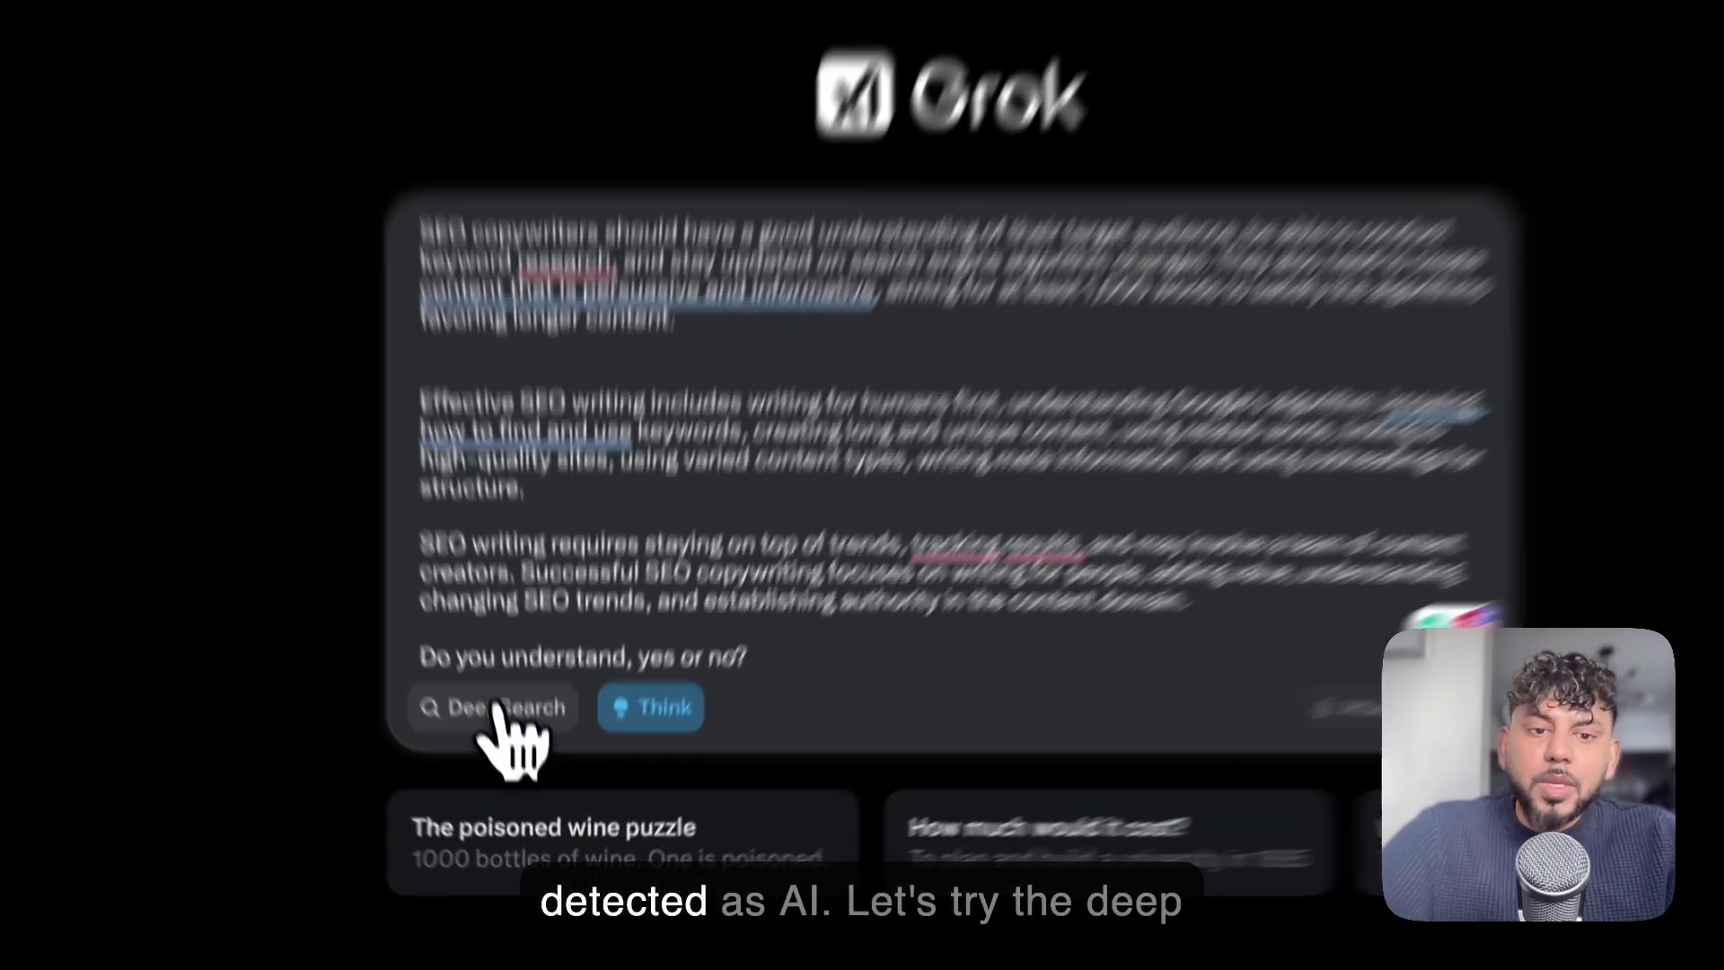
pyautogui.click(516, 769)
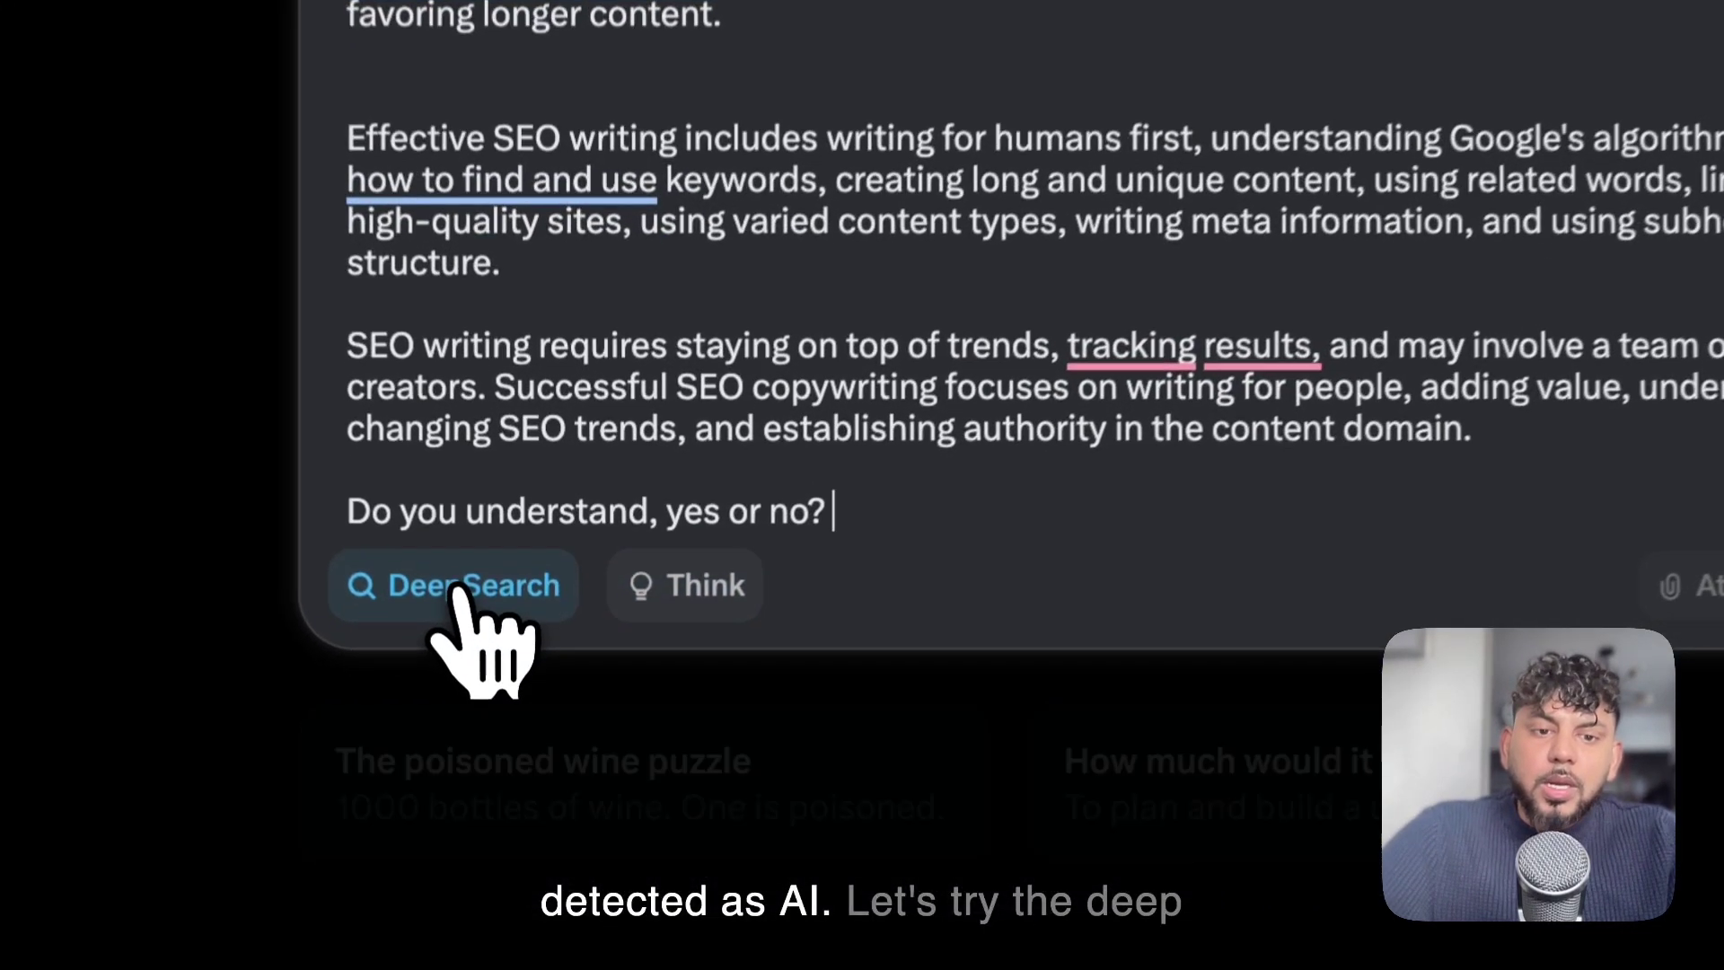
pyautogui.scroll(-1, 889, 511)
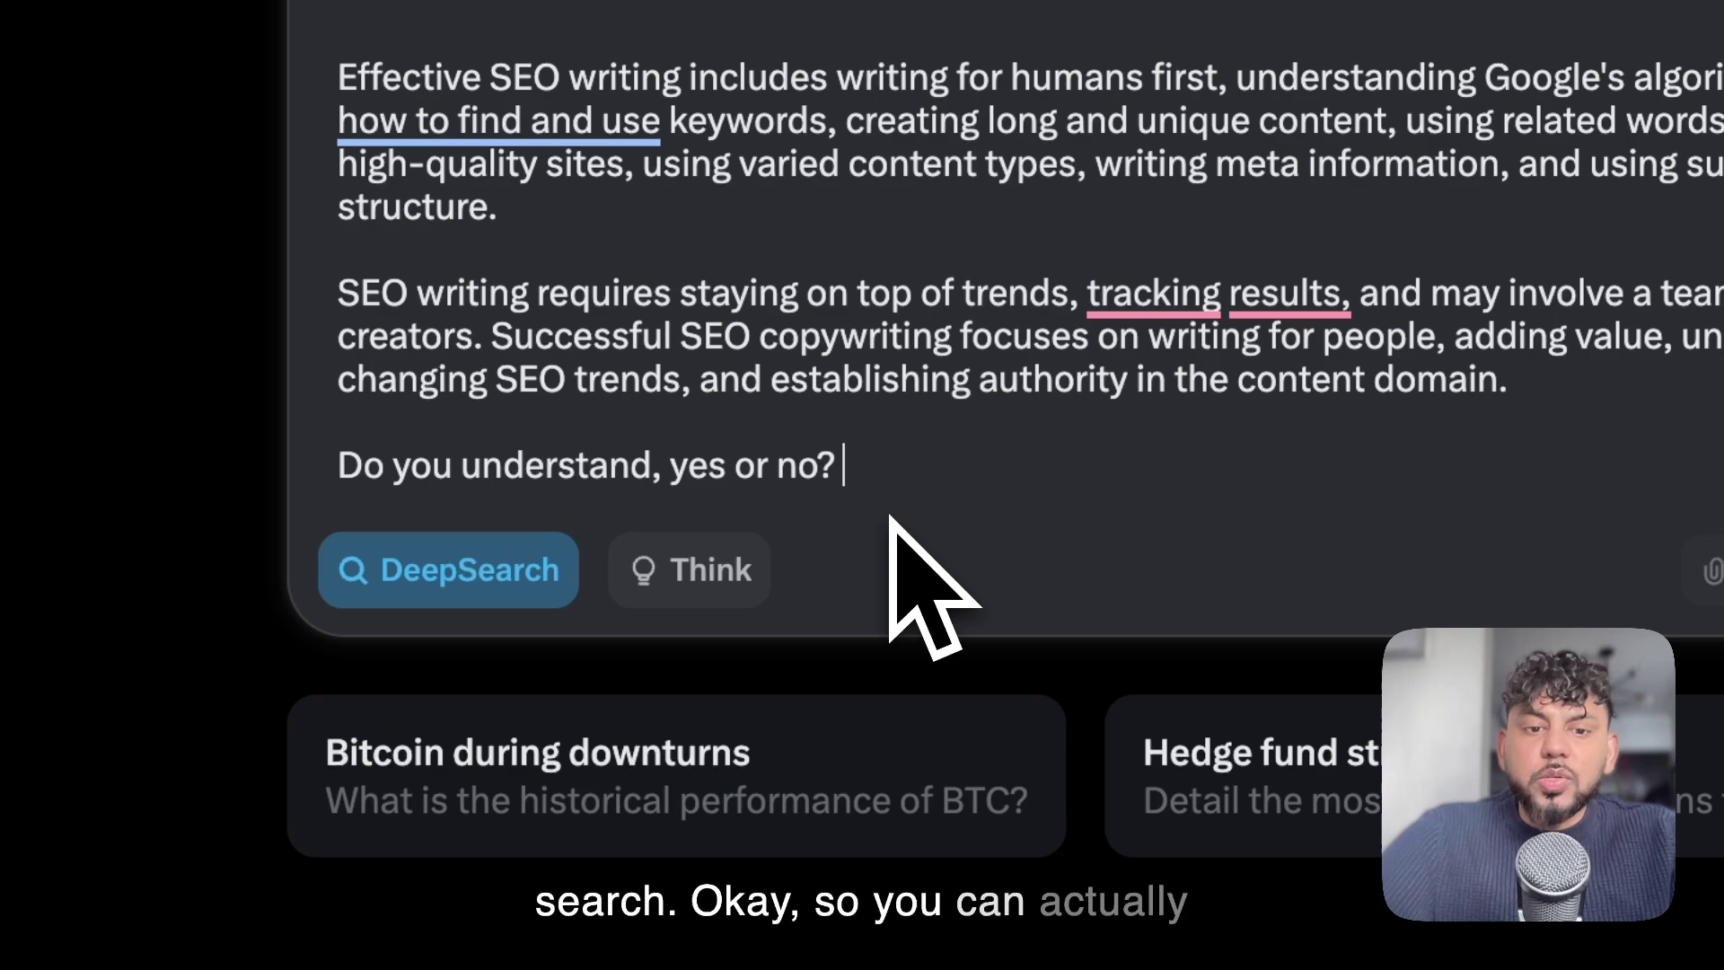
pyautogui.click(722, 597)
pyautogui.scroll(-6, 1097, 610)
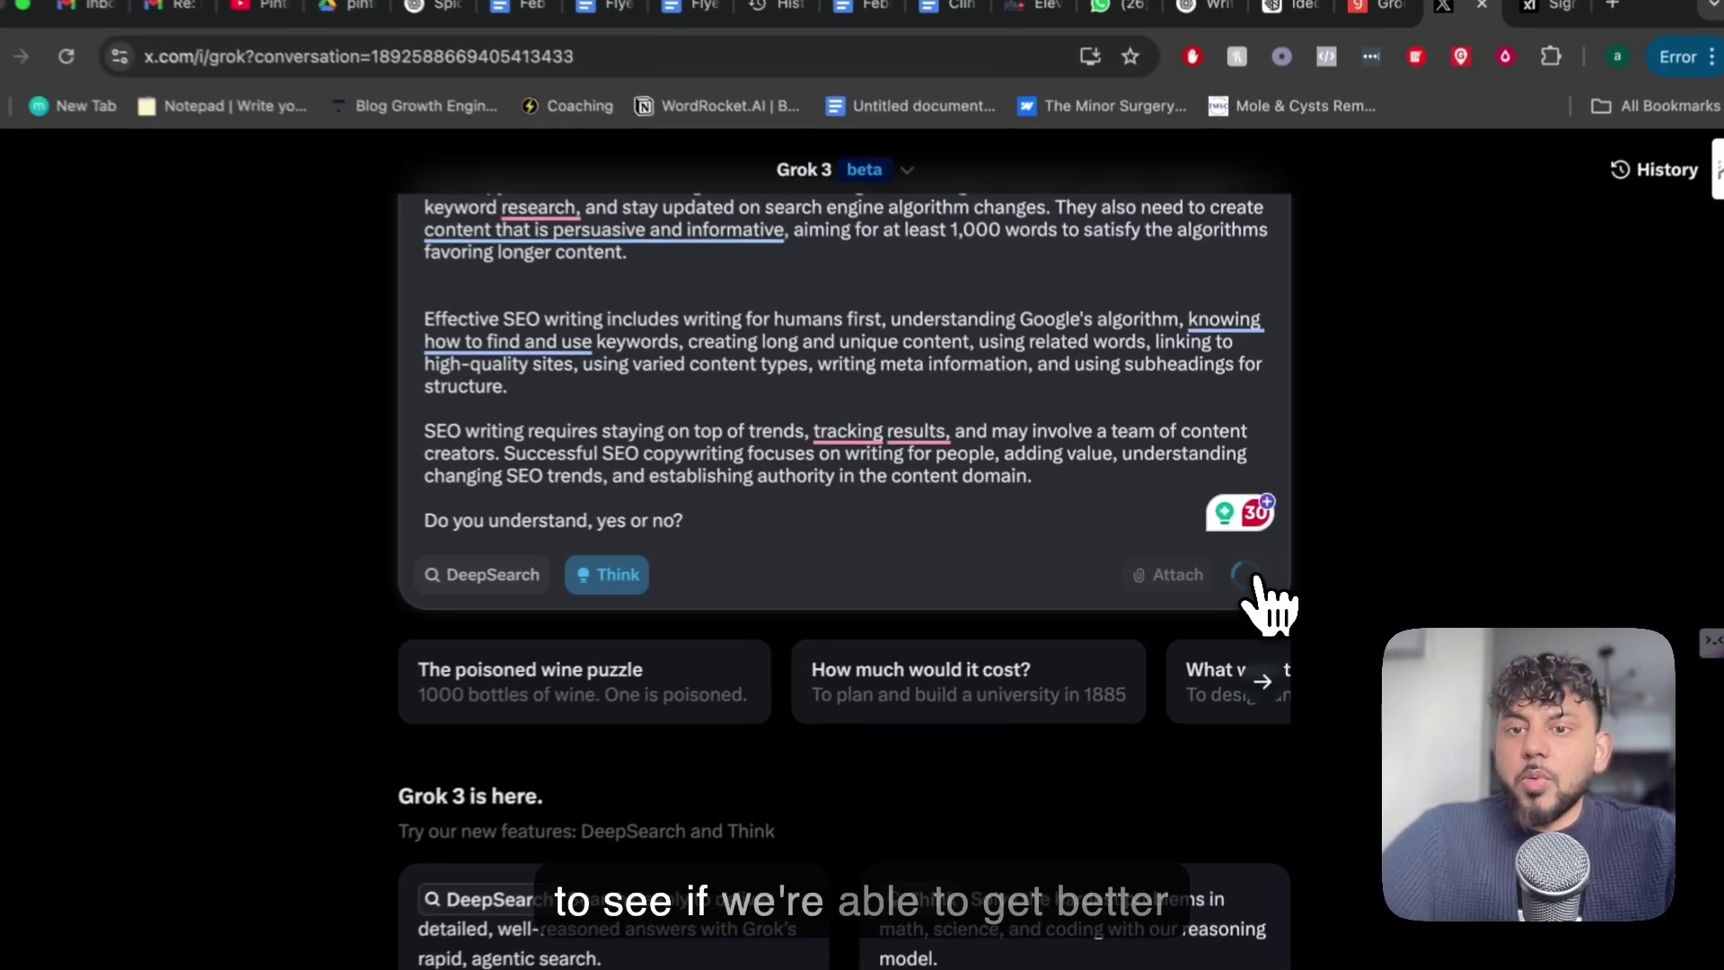
pyautogui.click(1362, 575)
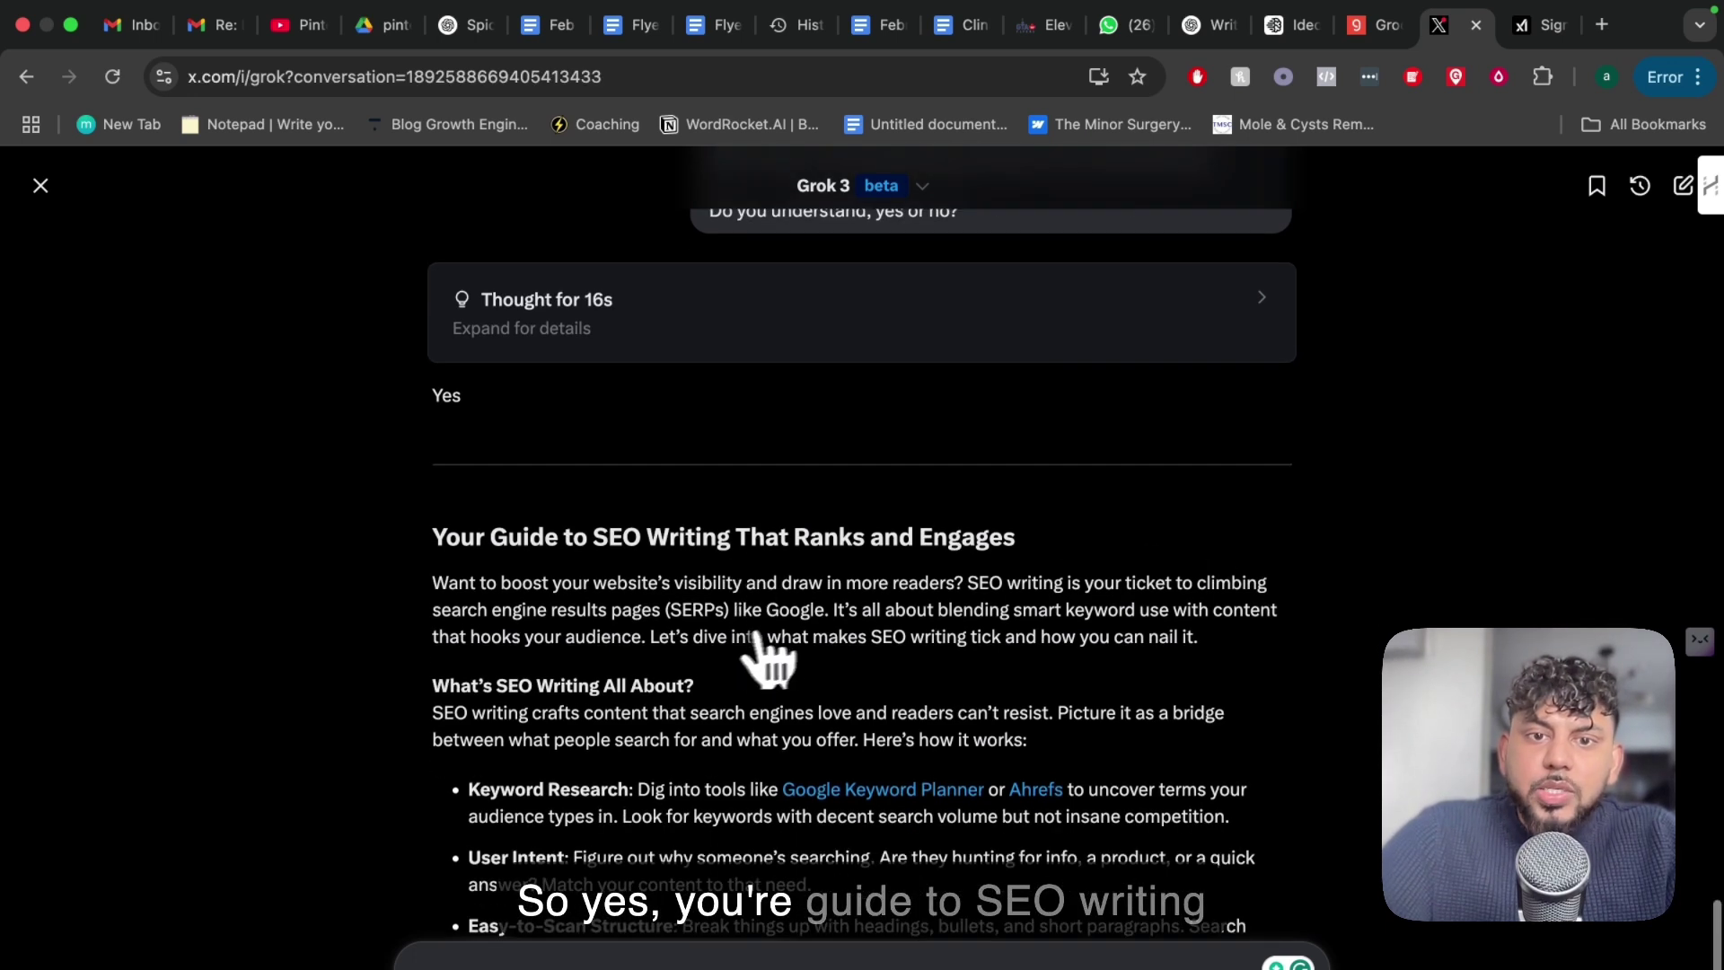
pyautogui.scroll(-5, 790, 651)
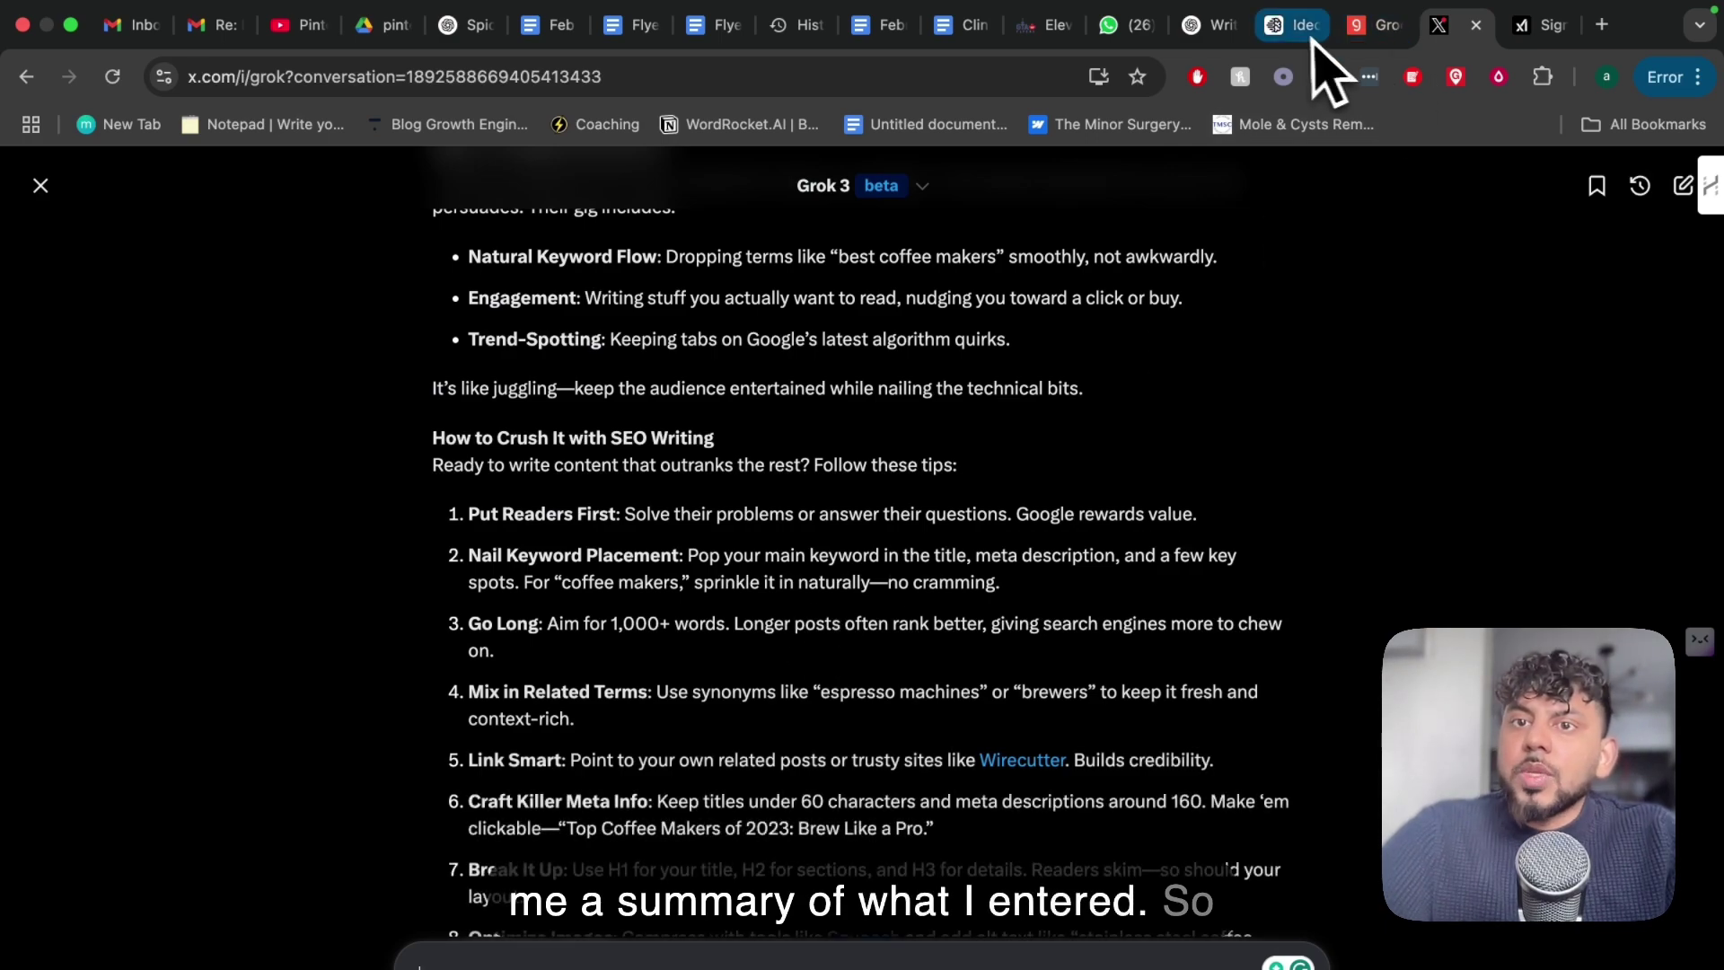
# - Copy the 3000-word Meta Ads article prompt from ChatGPT and send it to Grok
pyautogui.click(1205, 27)
pyautogui.scroll(-10, 1212, 481)
pyautogui.scroll(-10, 1096, 758)
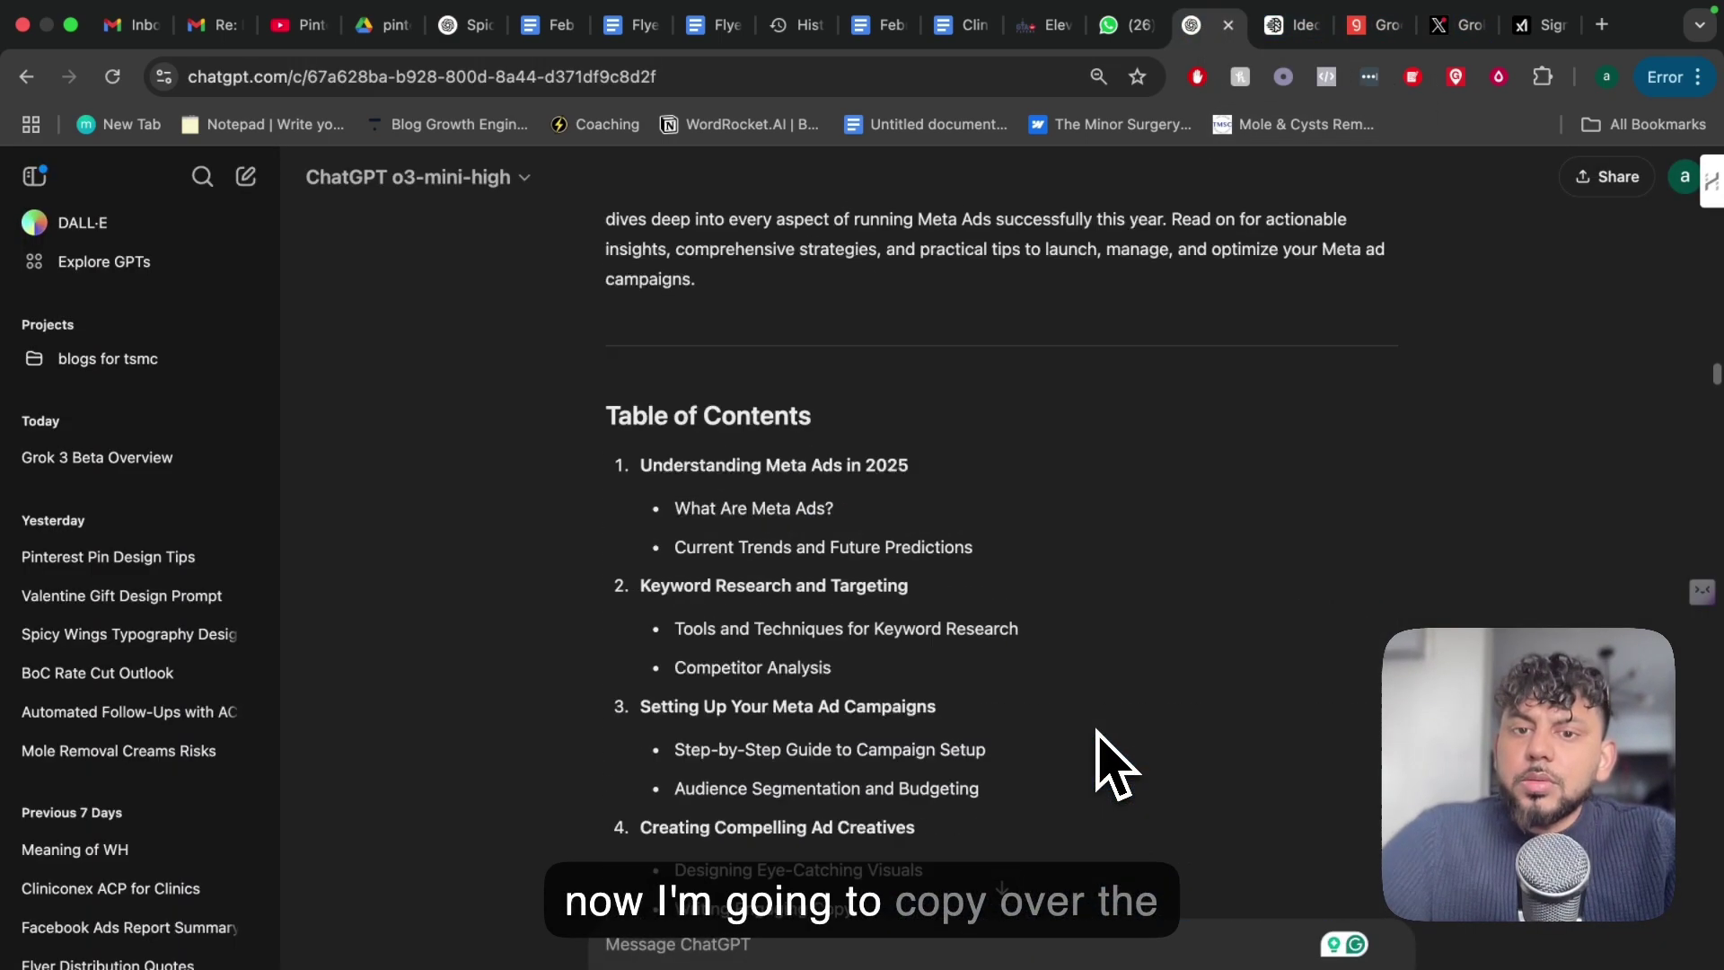
pyautogui.scroll(10, 1096, 758)
pyautogui.tripleClick(1010, 590)
pyautogui.press('super+c')
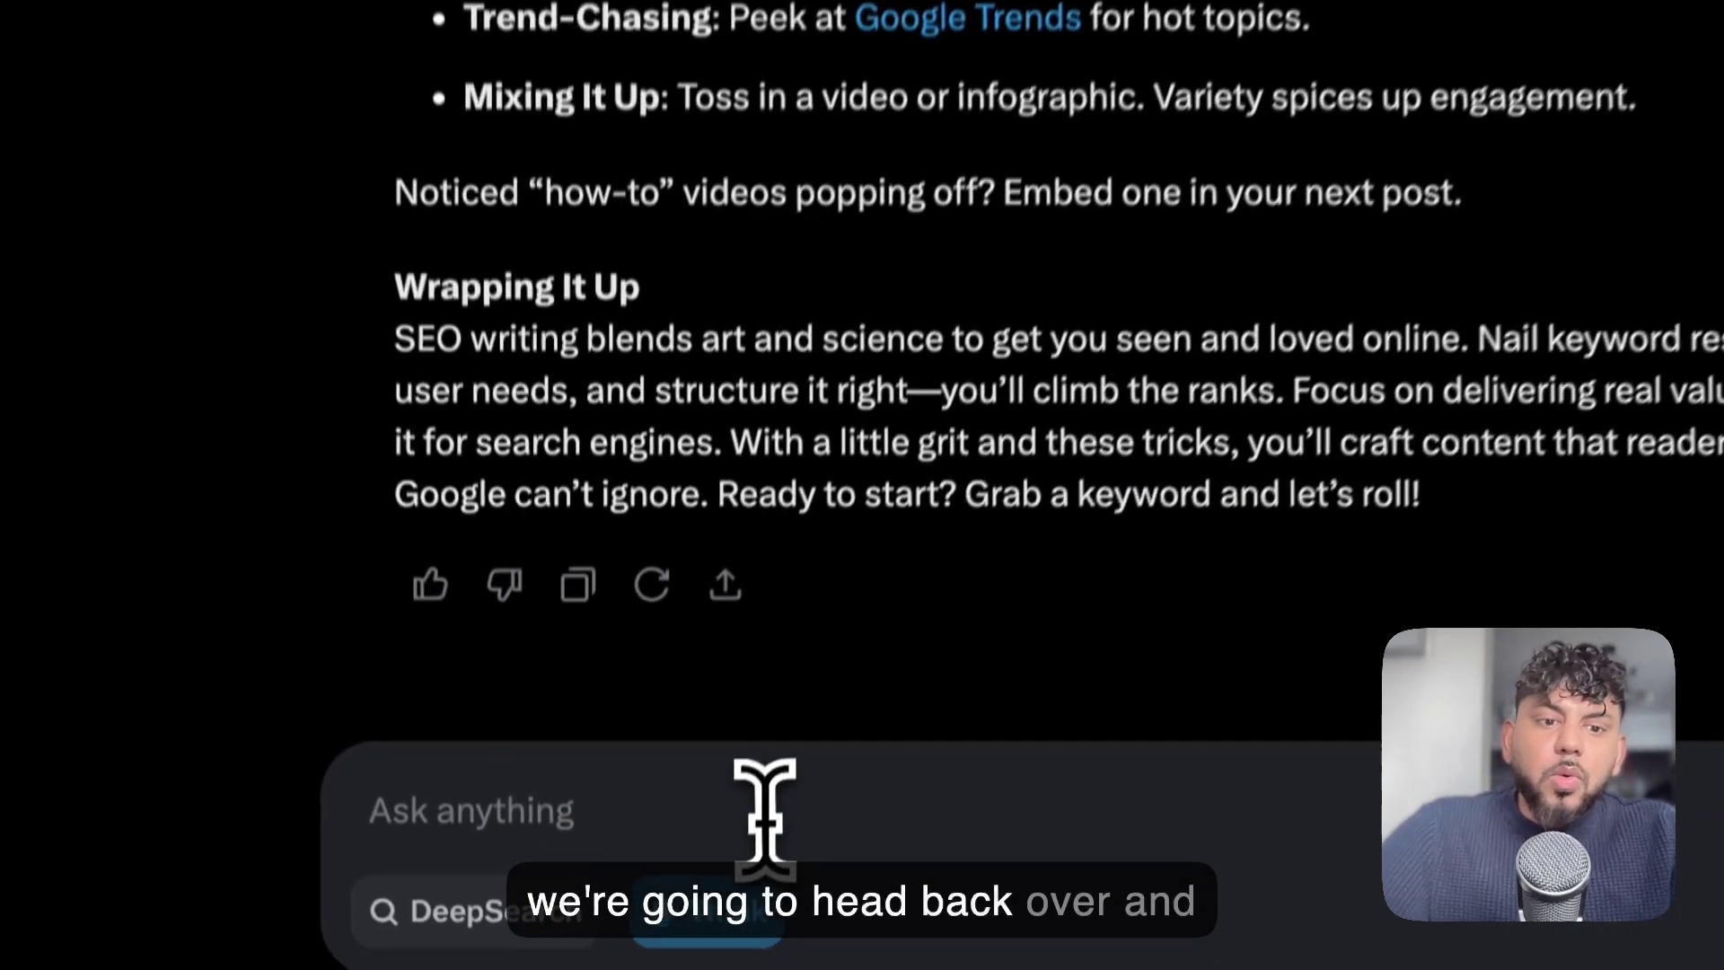
pyautogui.click(762, 789)
pyautogui.press('super+v')
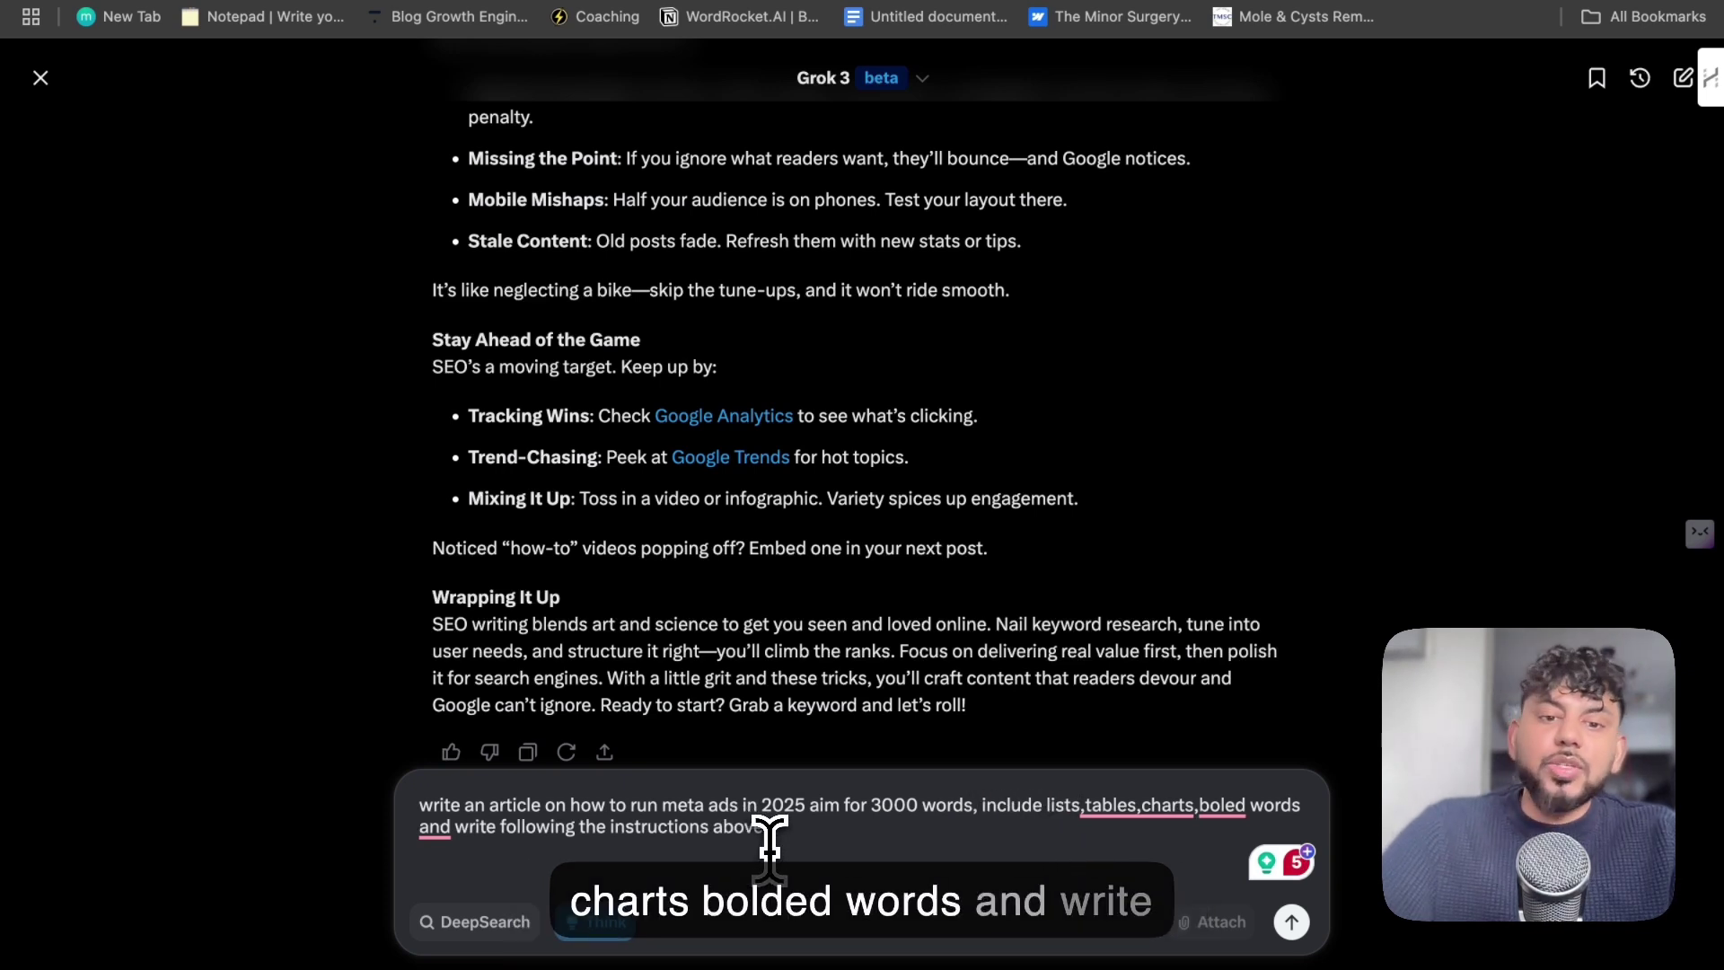
pyautogui.press('Return')
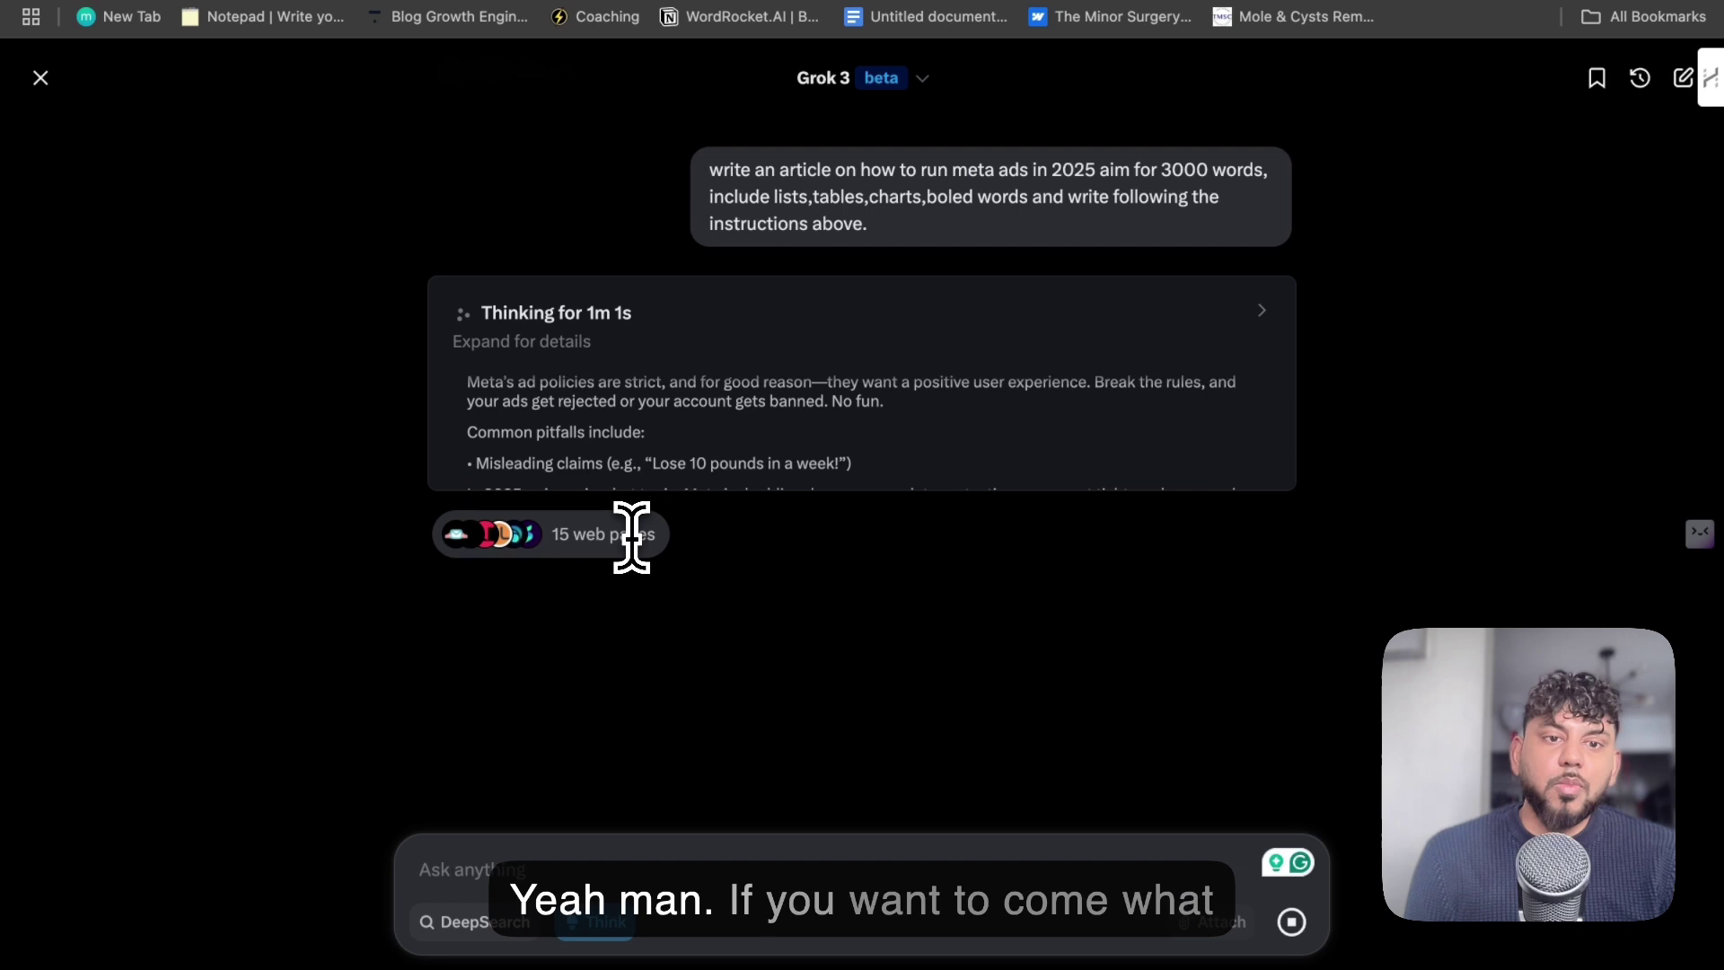
# - Scroll to Grok's finished Meta Ads article and highlight its first introduction paragraph
pyautogui.scroll(2, 631, 536)
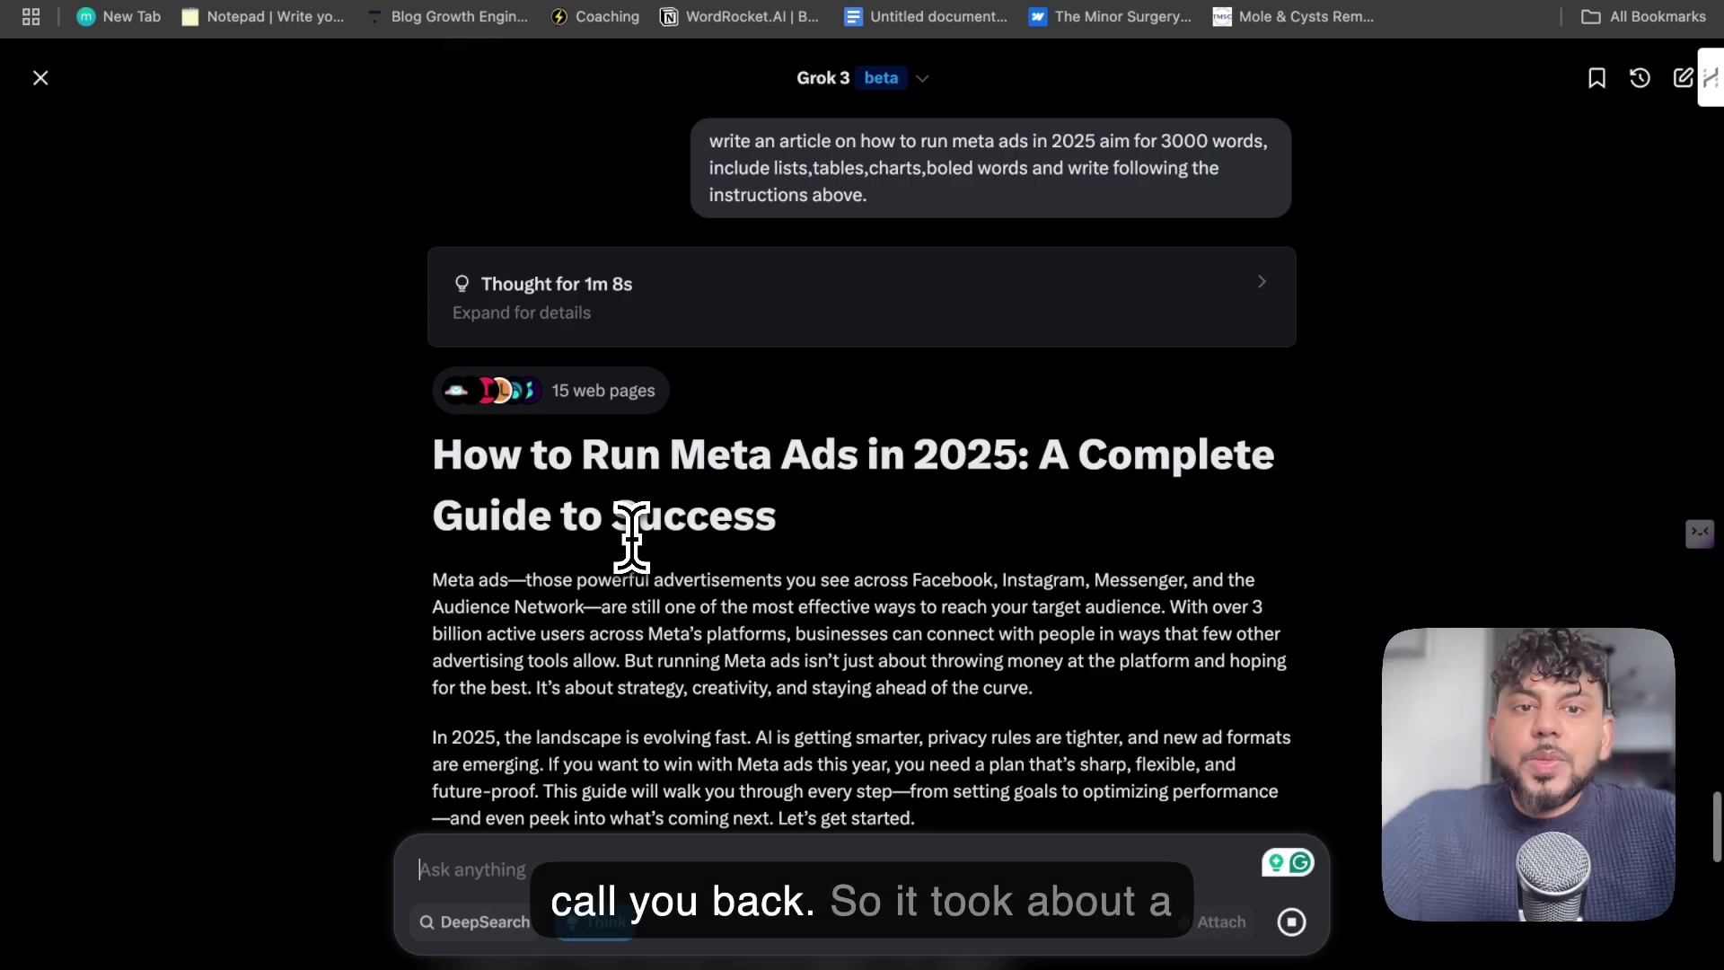
pyautogui.scroll(-1, 862, 509)
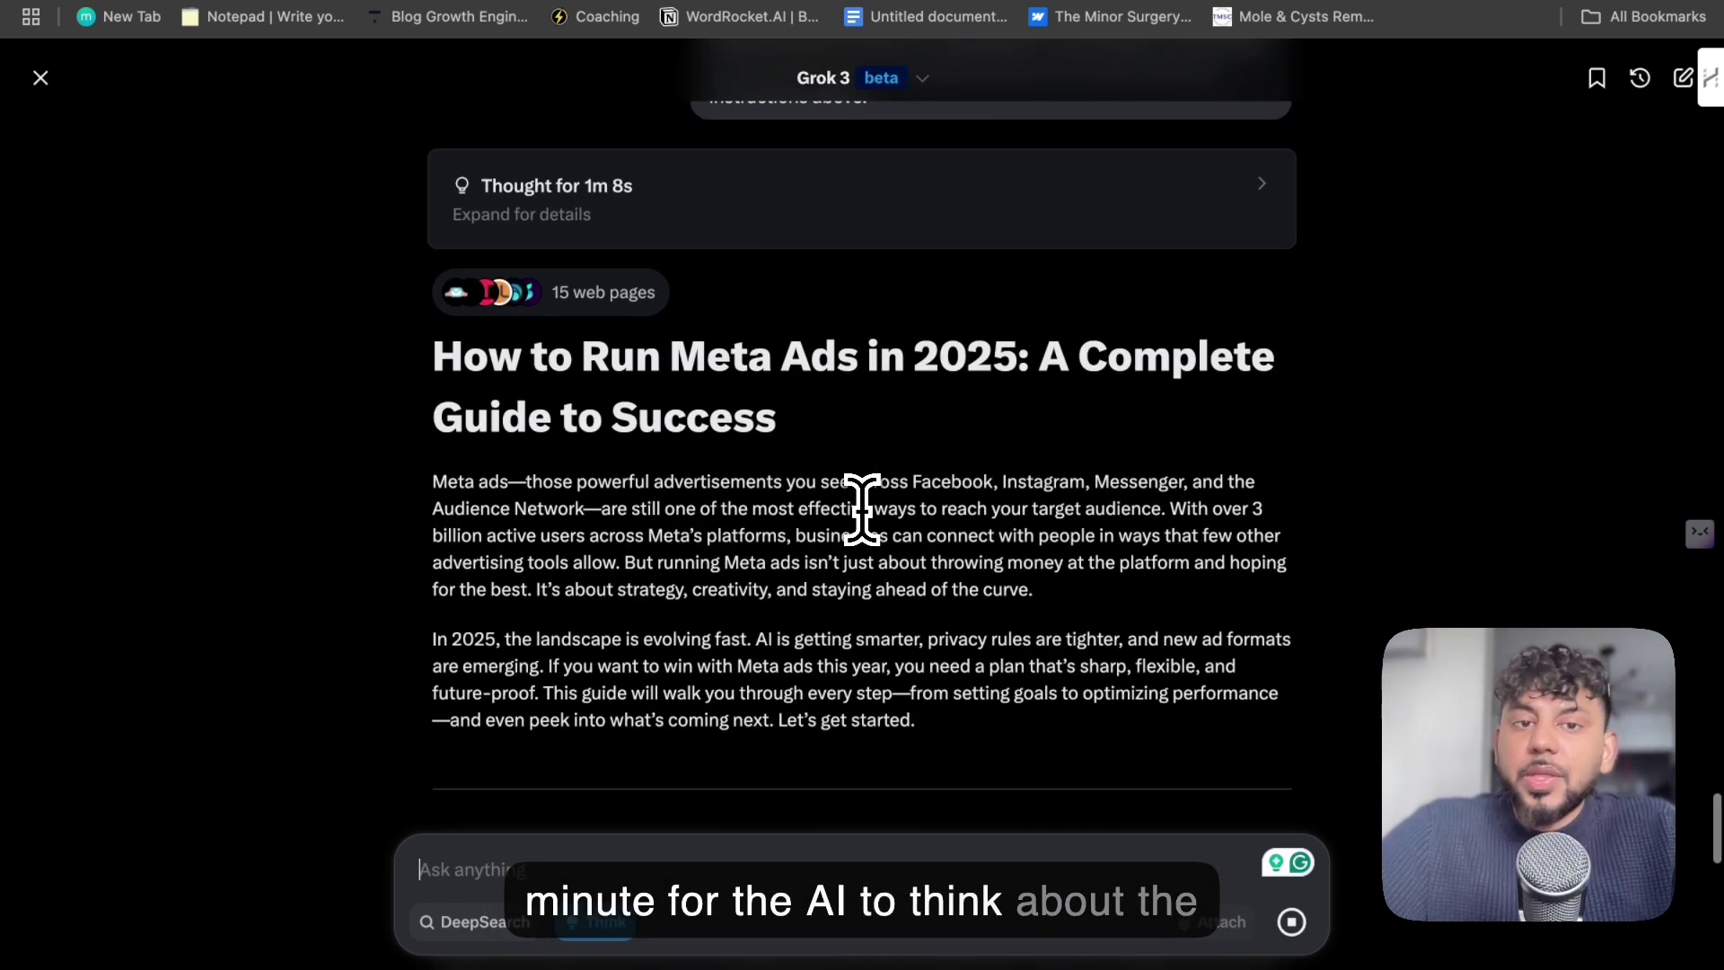
pyautogui.scroll(-1, 861, 509)
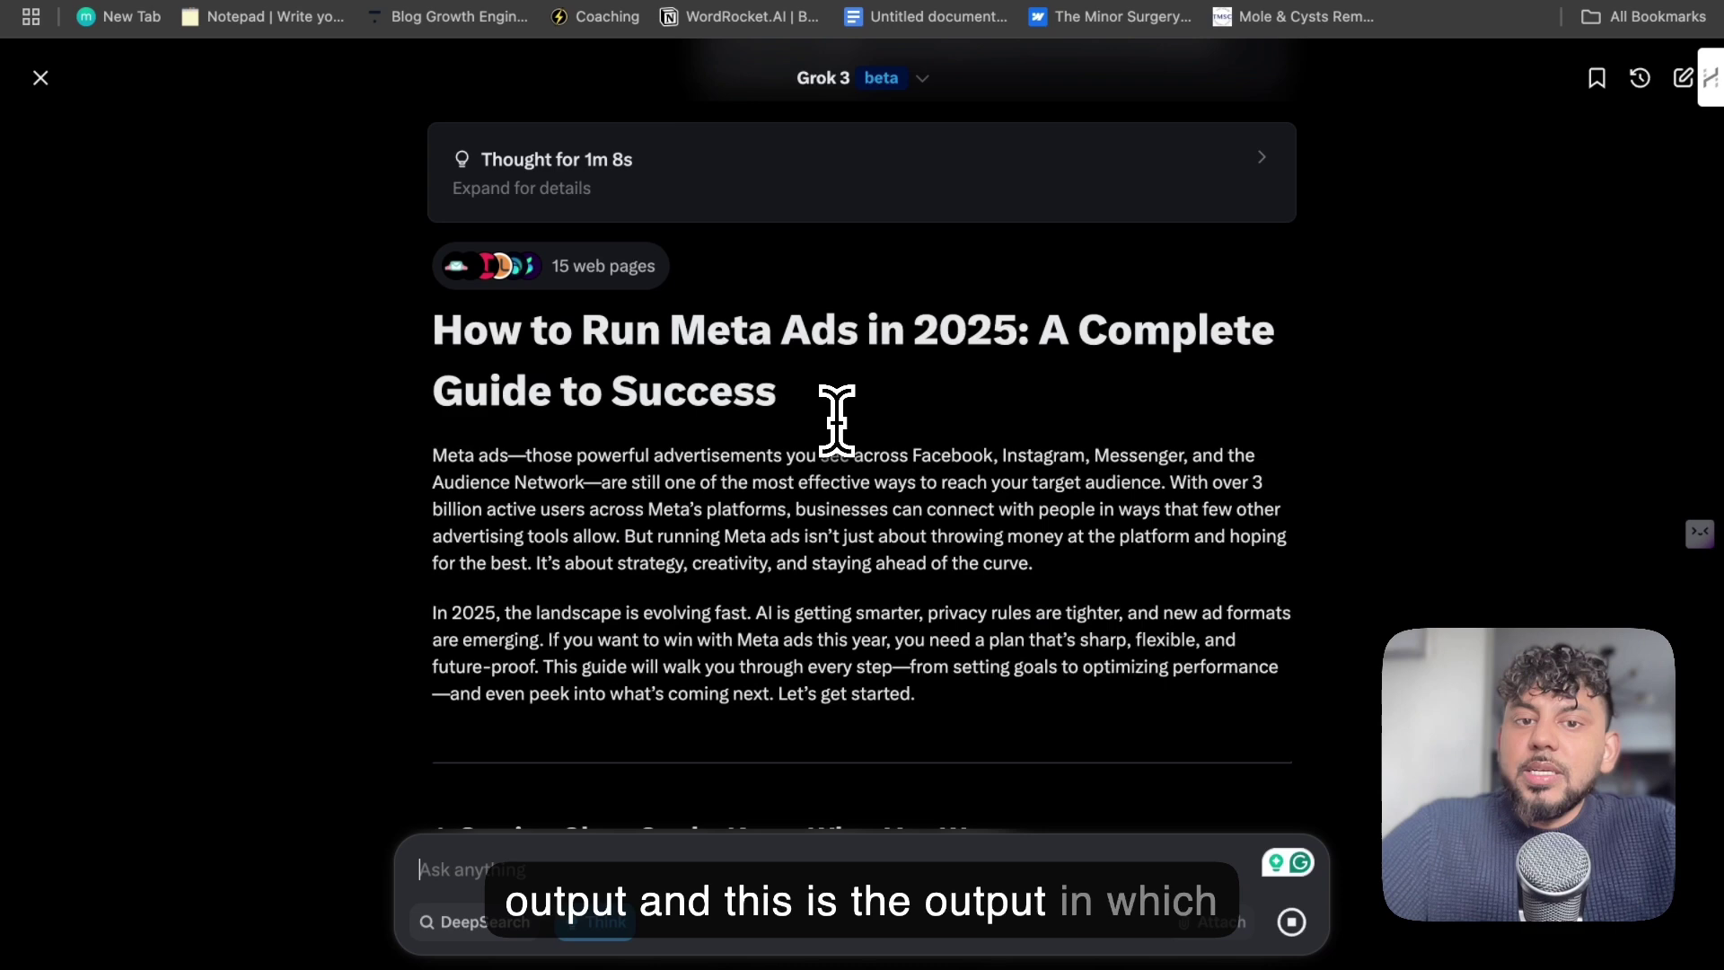
pyautogui.scroll(-1, 836, 419)
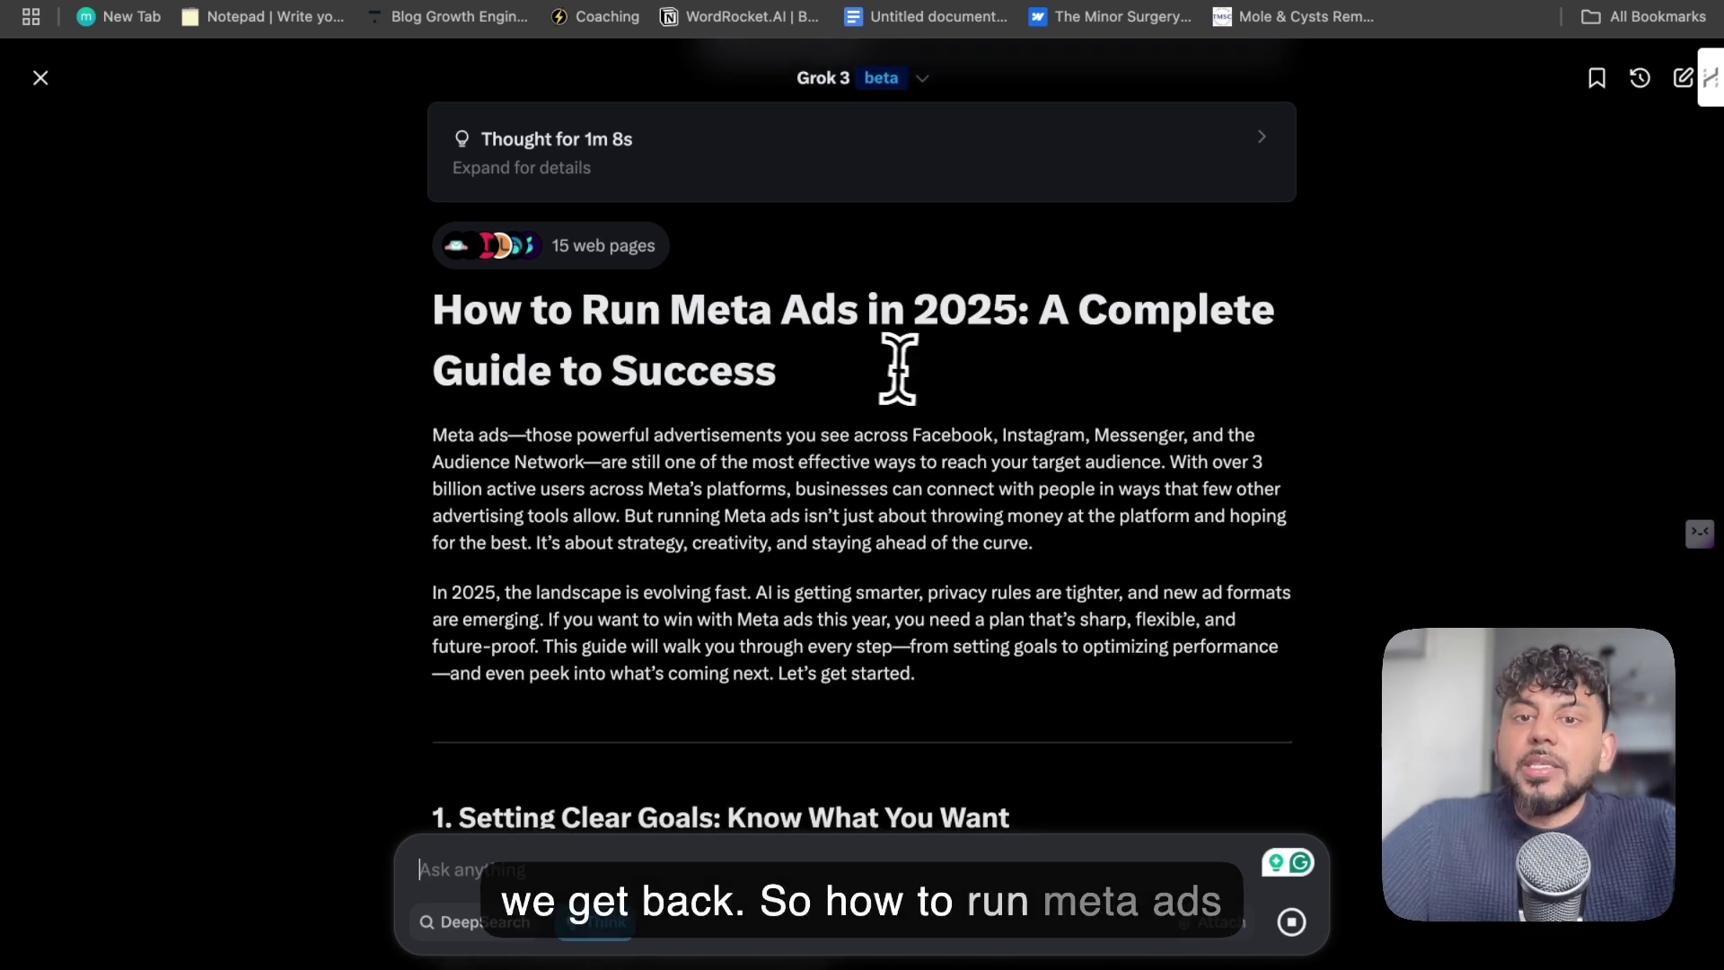
pyautogui.scroll(-5, 908, 368)
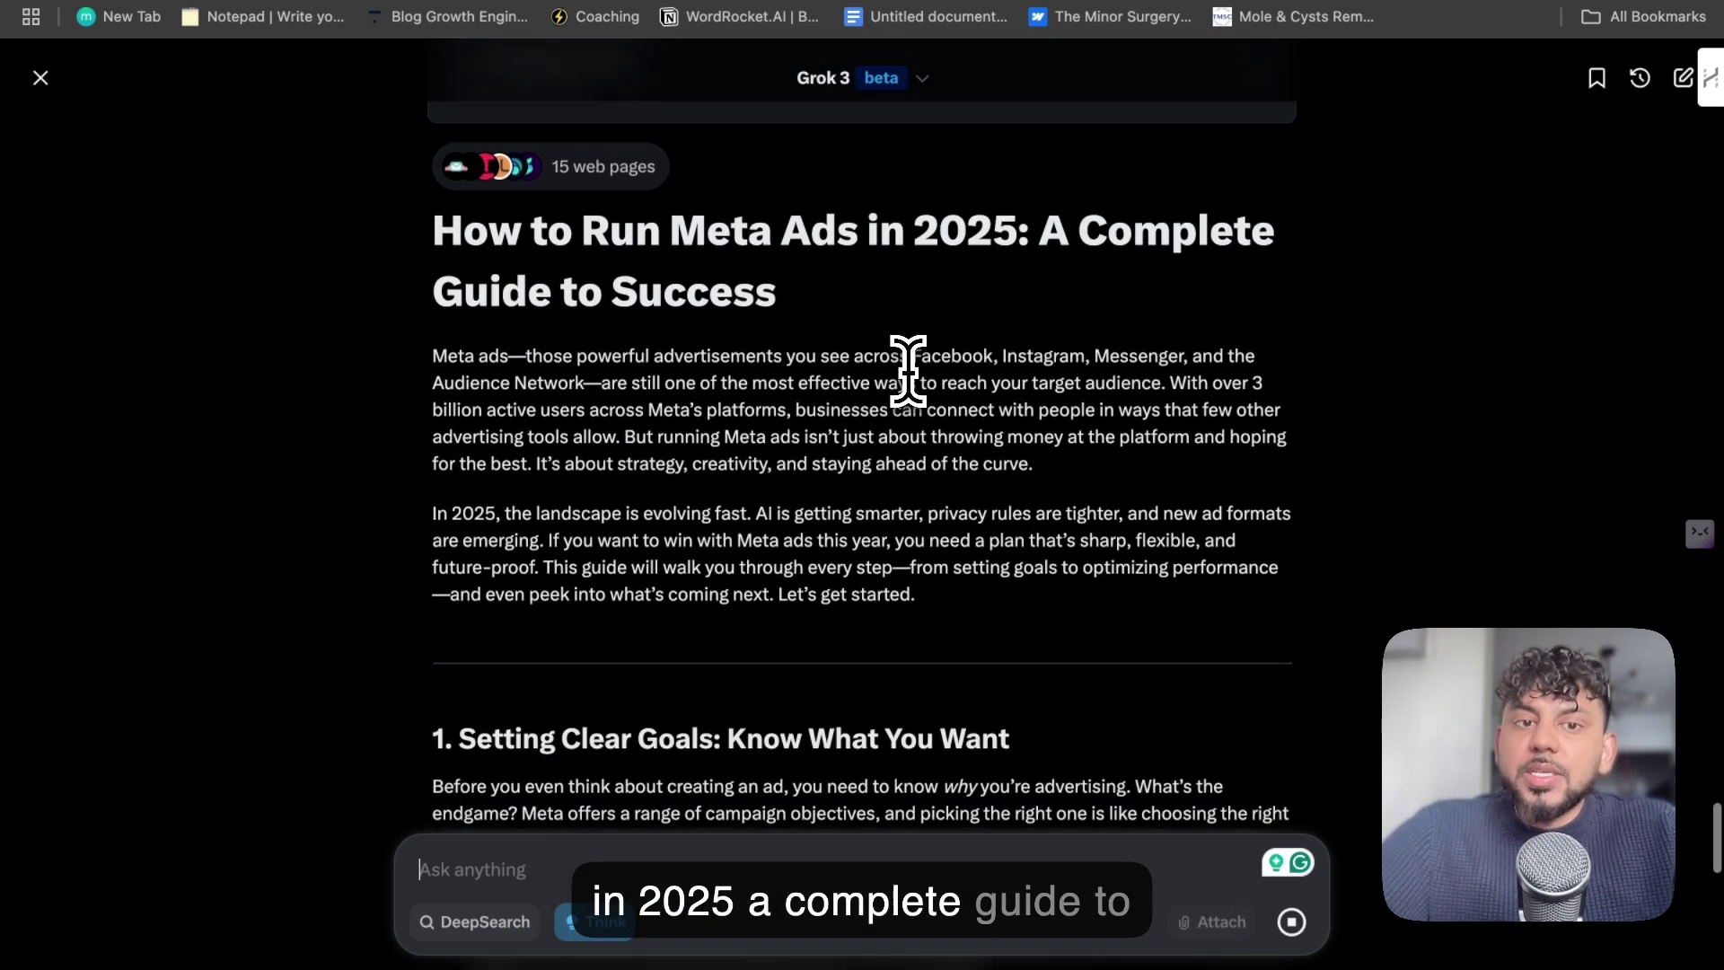
pyautogui.tripleClick(541, 333)
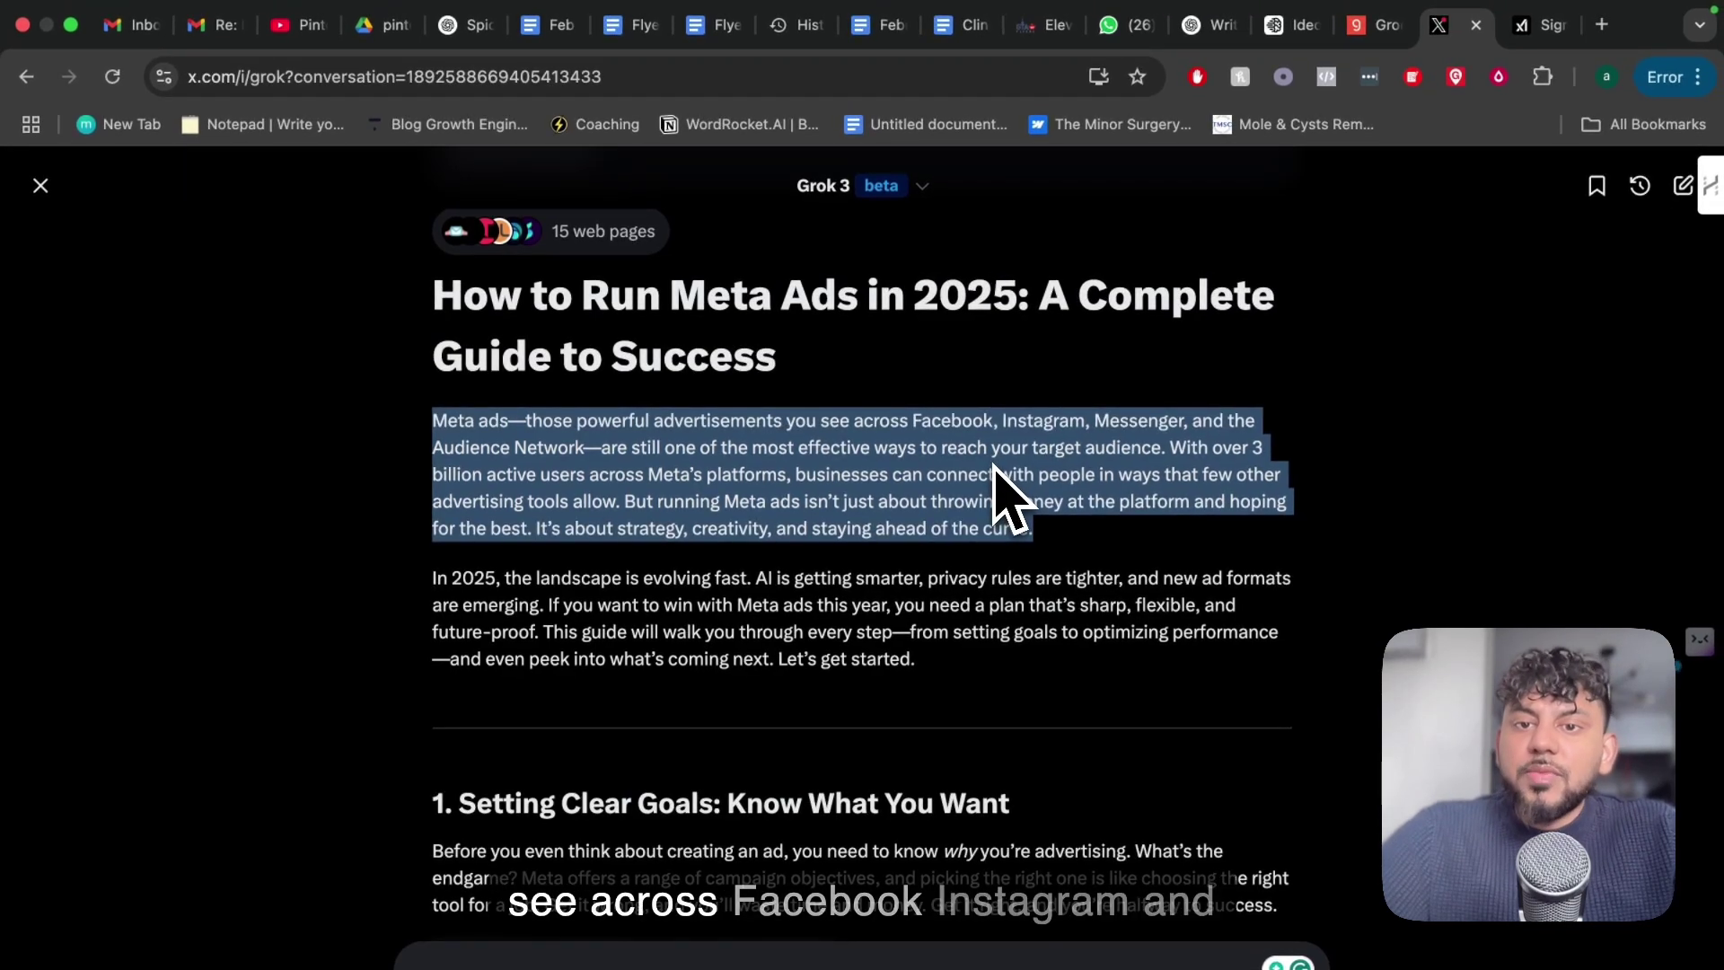
# - Read on through the article, clearing the paragraph highlight along the way
pyautogui.scroll(-1, 997, 471)
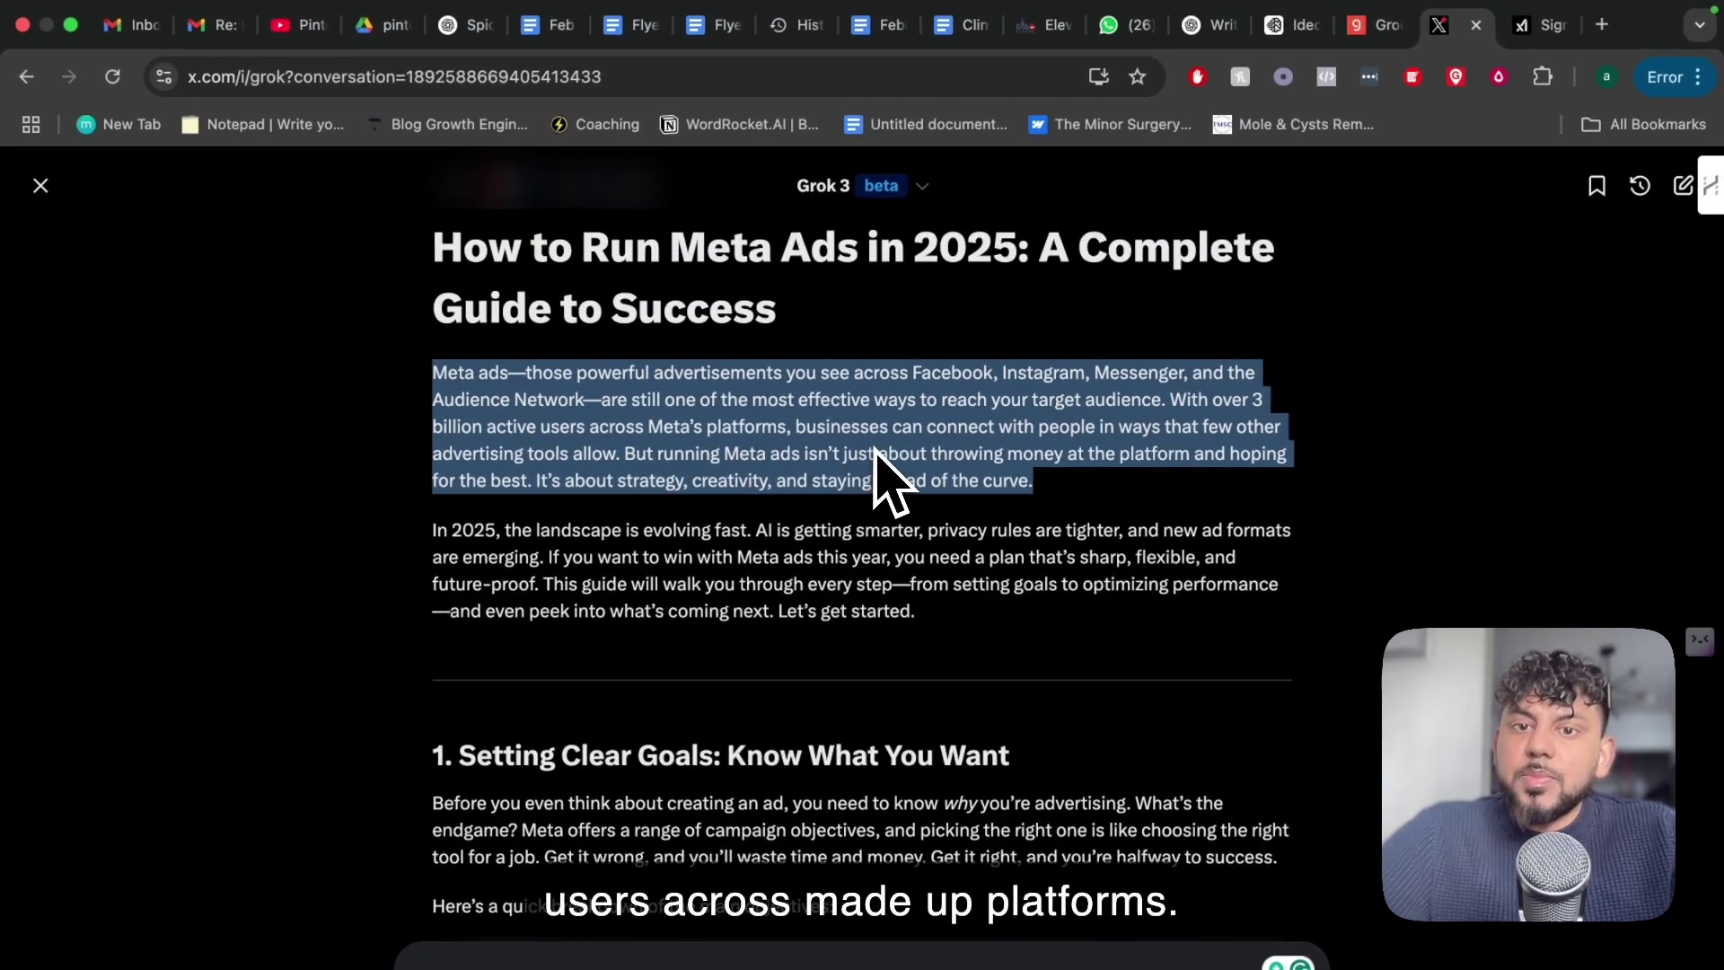
pyautogui.scroll(-1, 1113, 485)
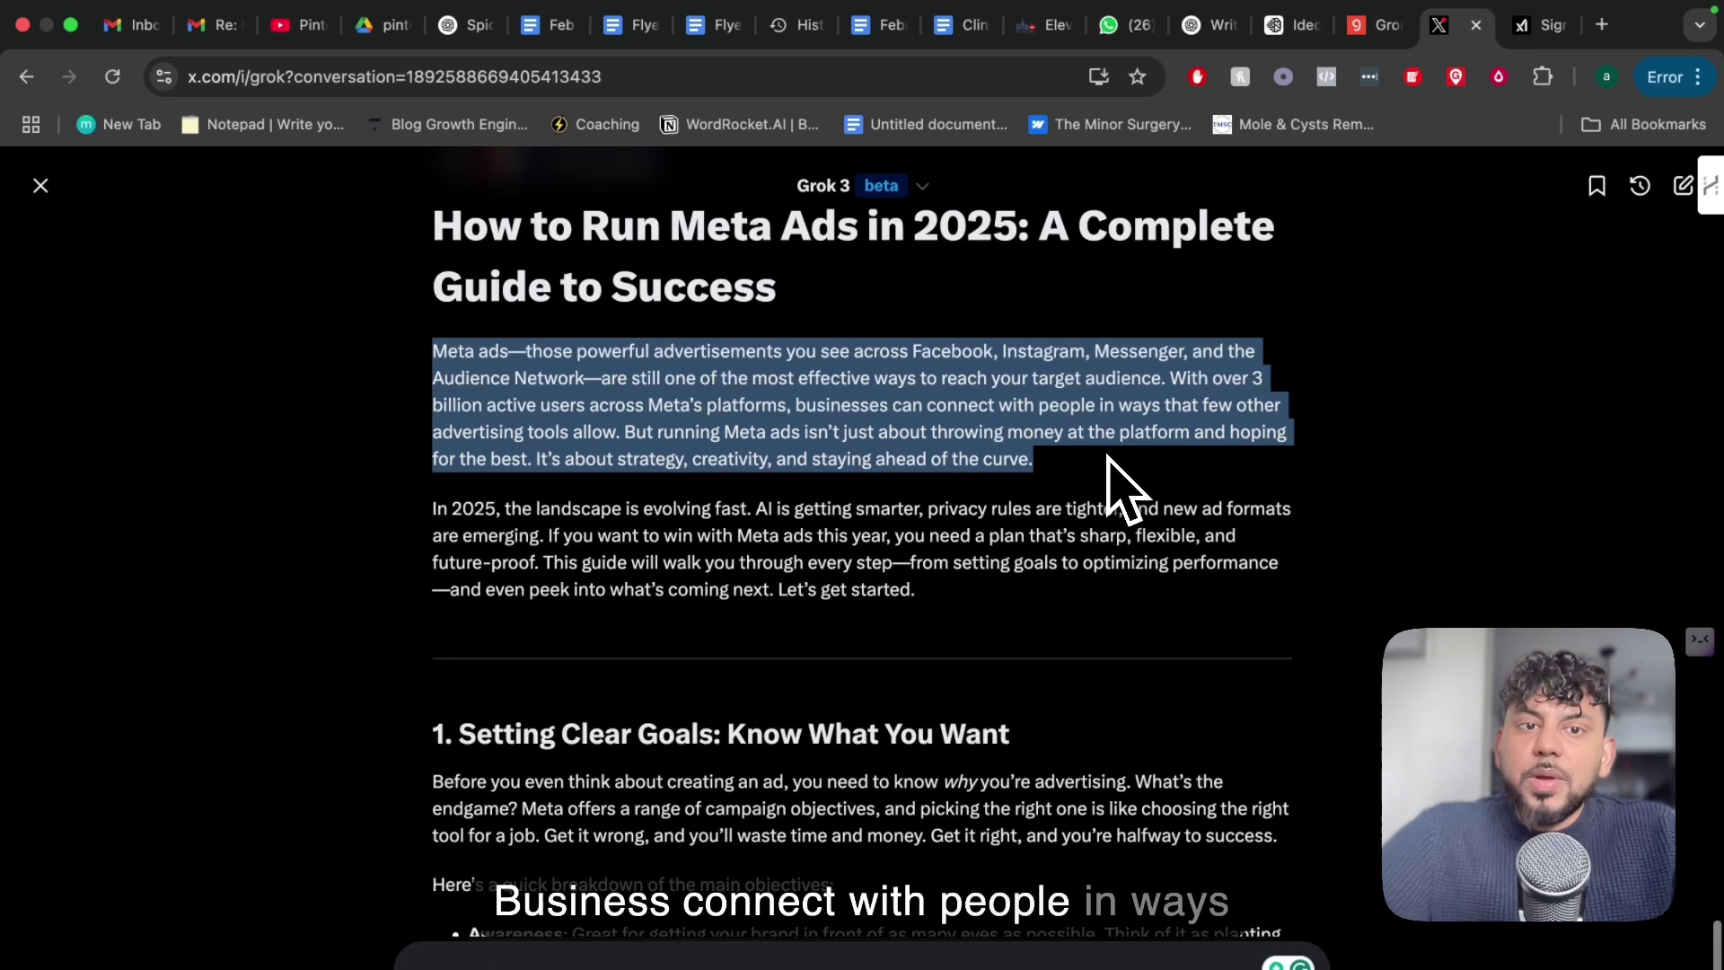
pyautogui.scroll(-1, 1077, 476)
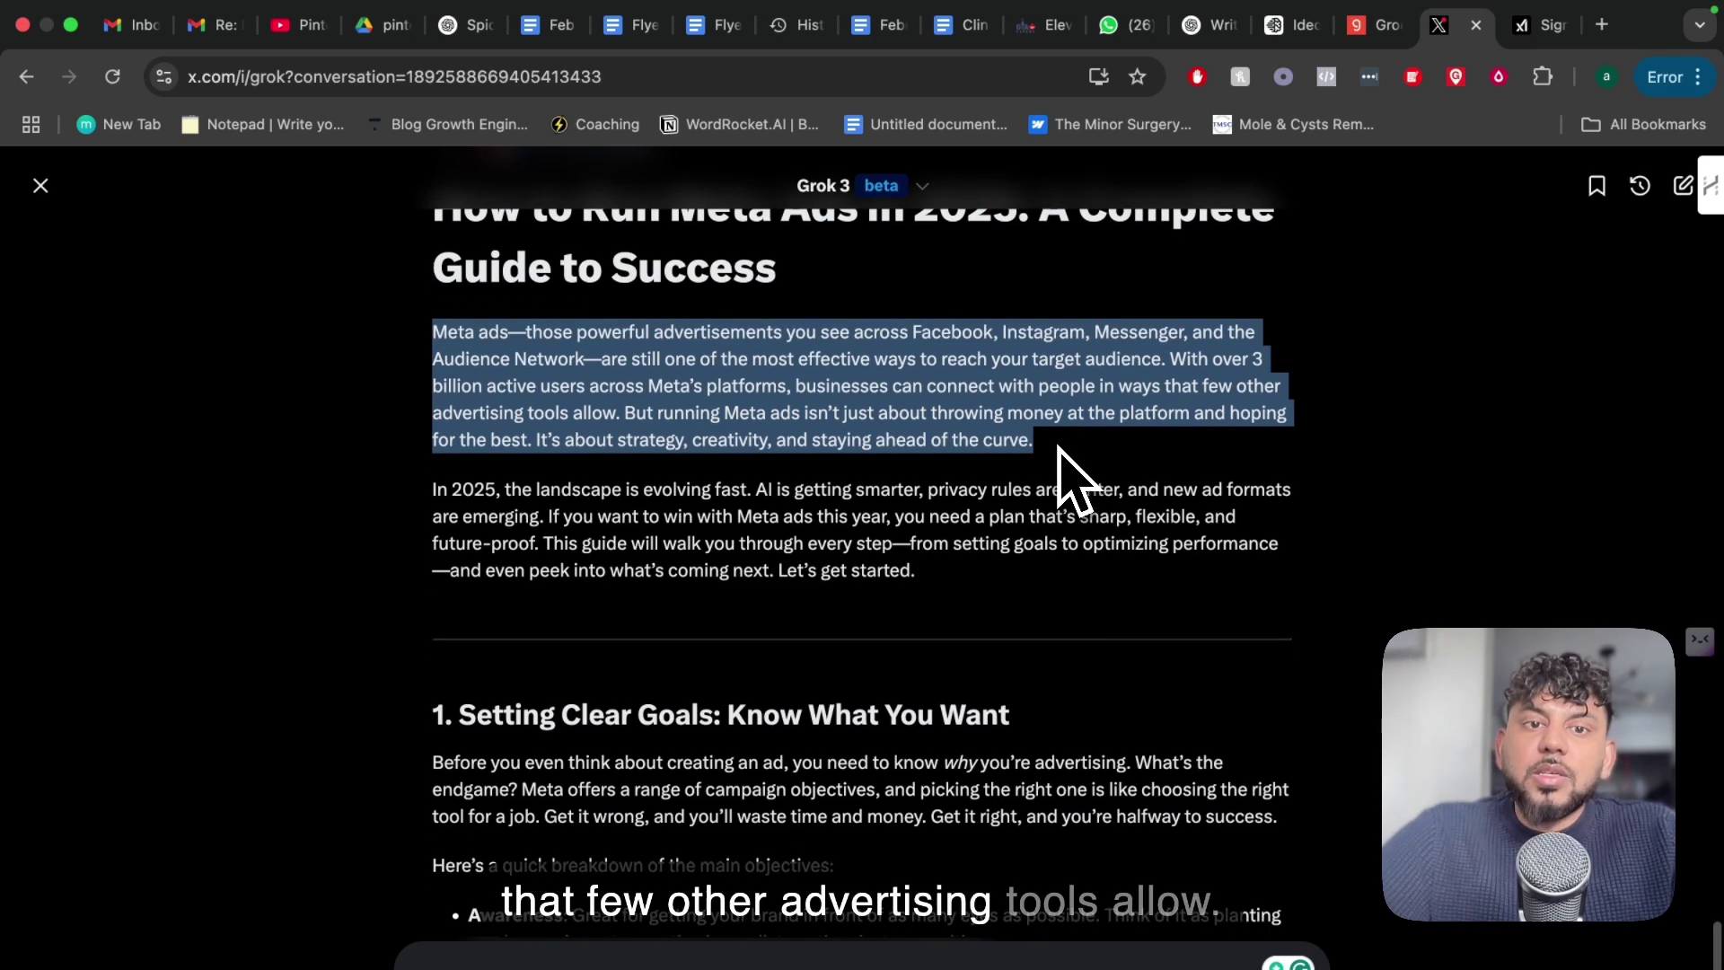
pyautogui.scroll(-1, 1057, 446)
pyautogui.click(965, 543)
pyautogui.scroll(5, 965, 543)
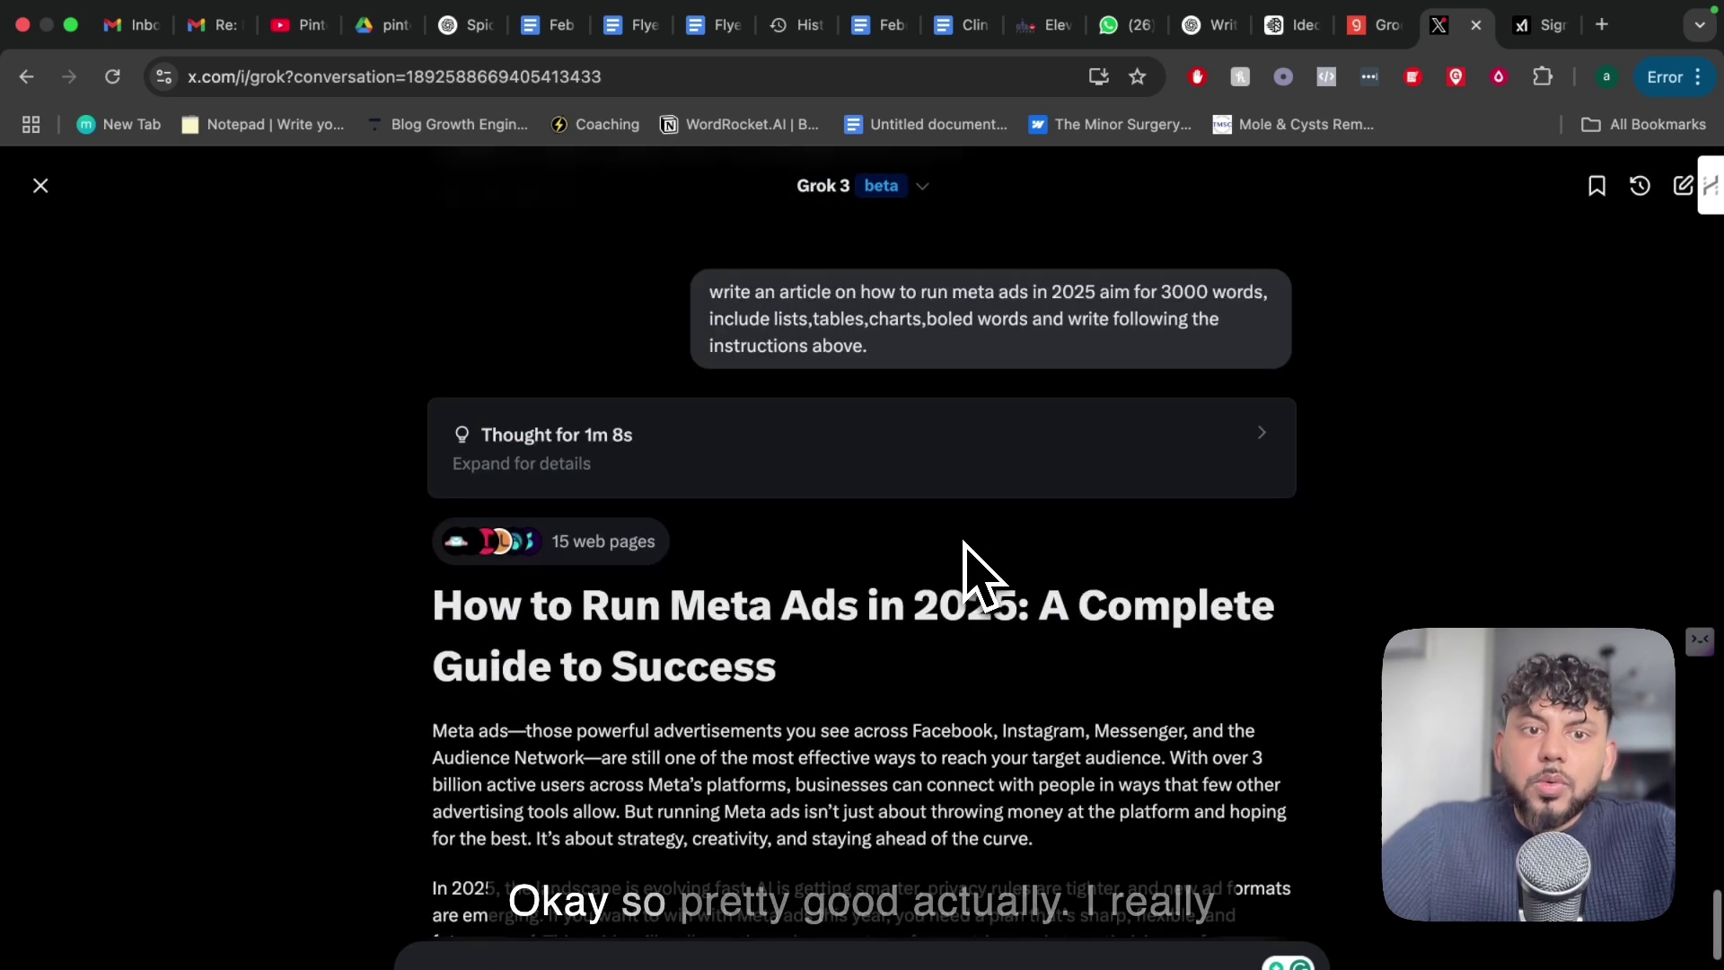
pyautogui.scroll(-5, 965, 543)
pyautogui.scroll(-2, 965, 543)
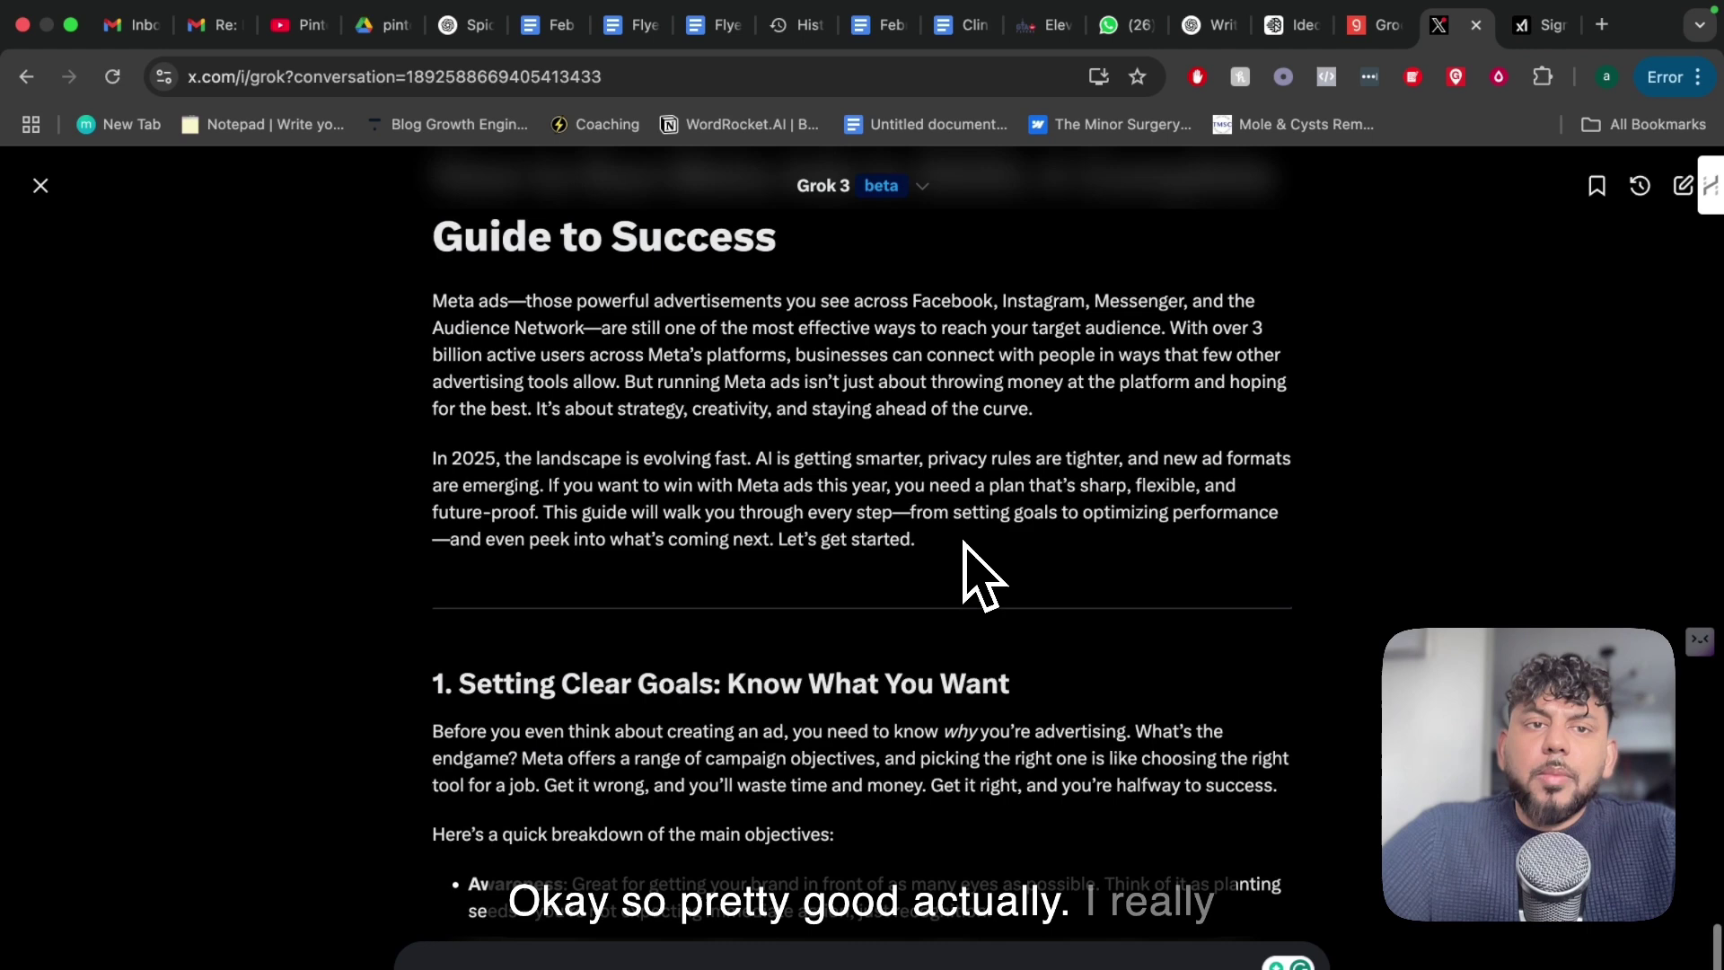
pyautogui.scroll(-2, 965, 543)
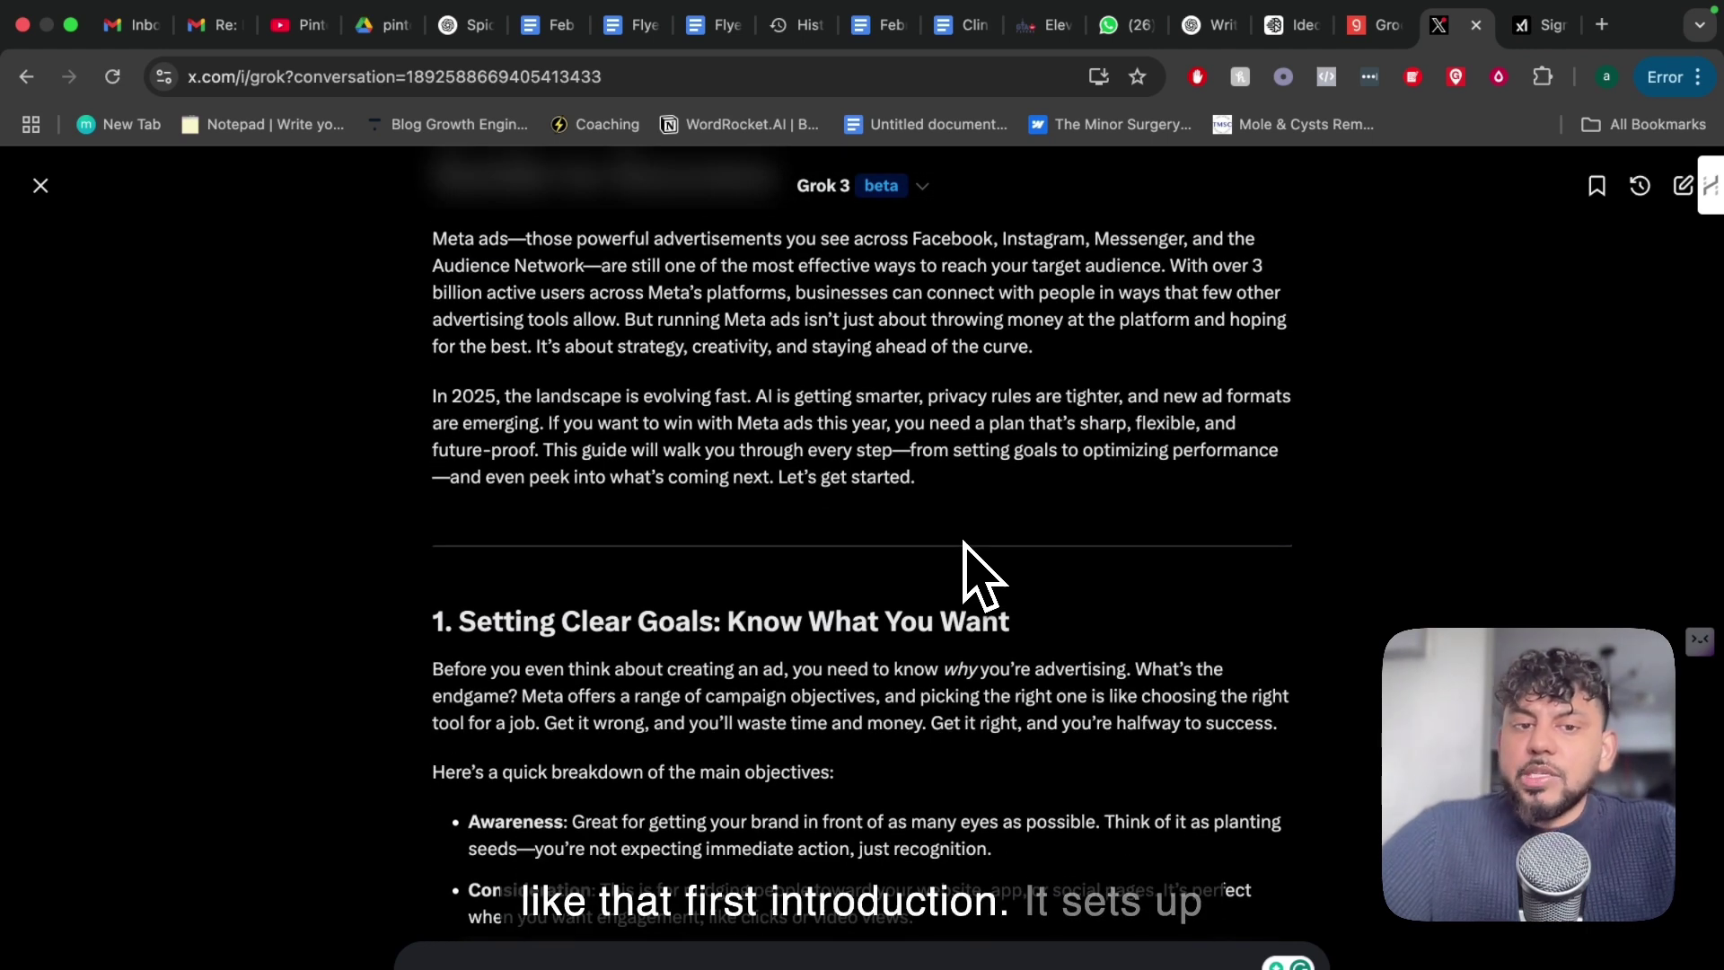
pyautogui.scroll(3, 963, 543)
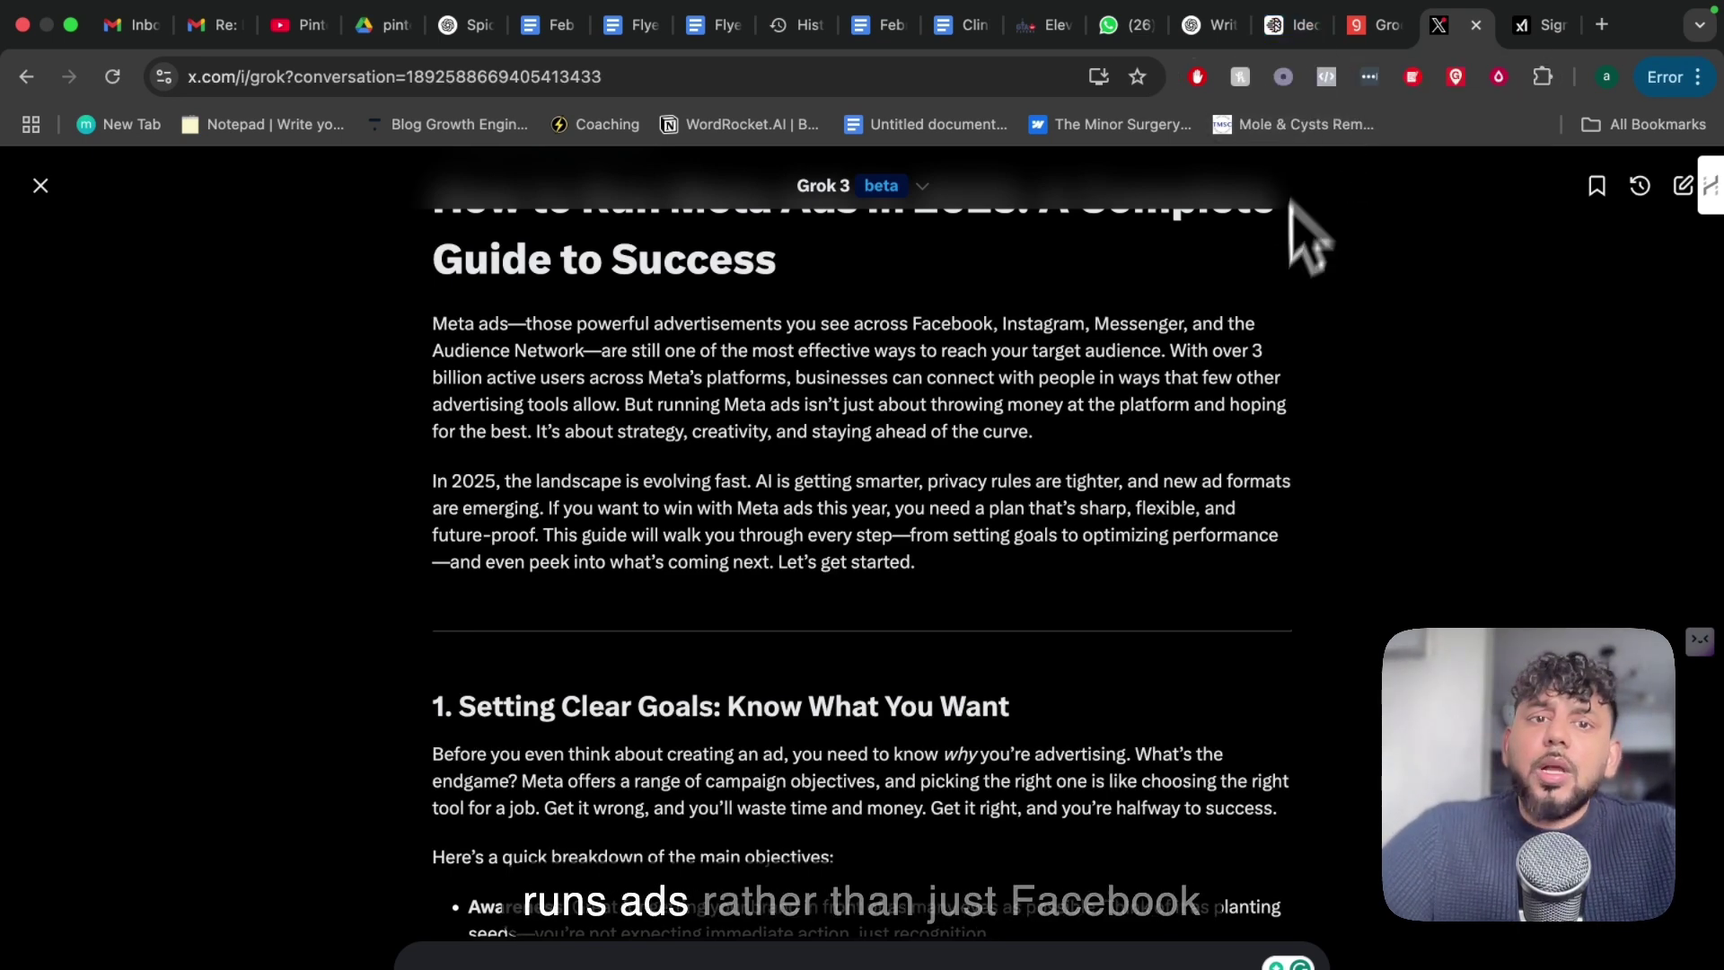
pyautogui.scroll(2, 1268, 295)
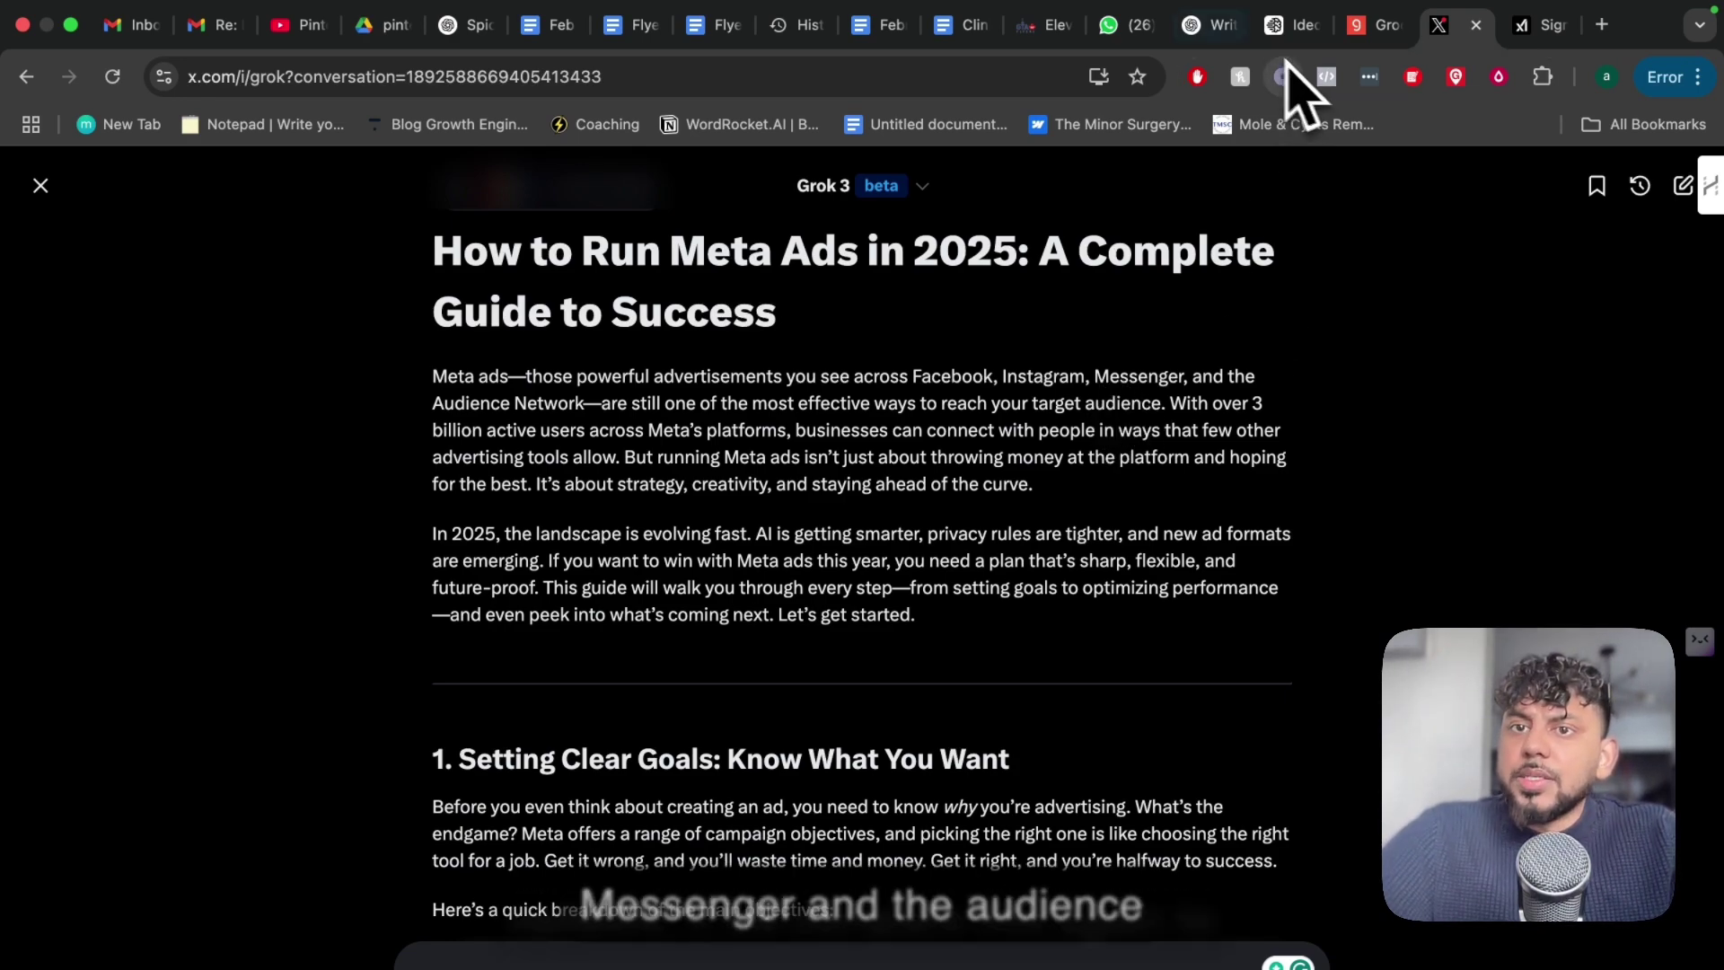
# - Highlight ChatGPT's Meta Ads intro paragraph, then go back to Grok's article on X
pyautogui.click(1217, 27)
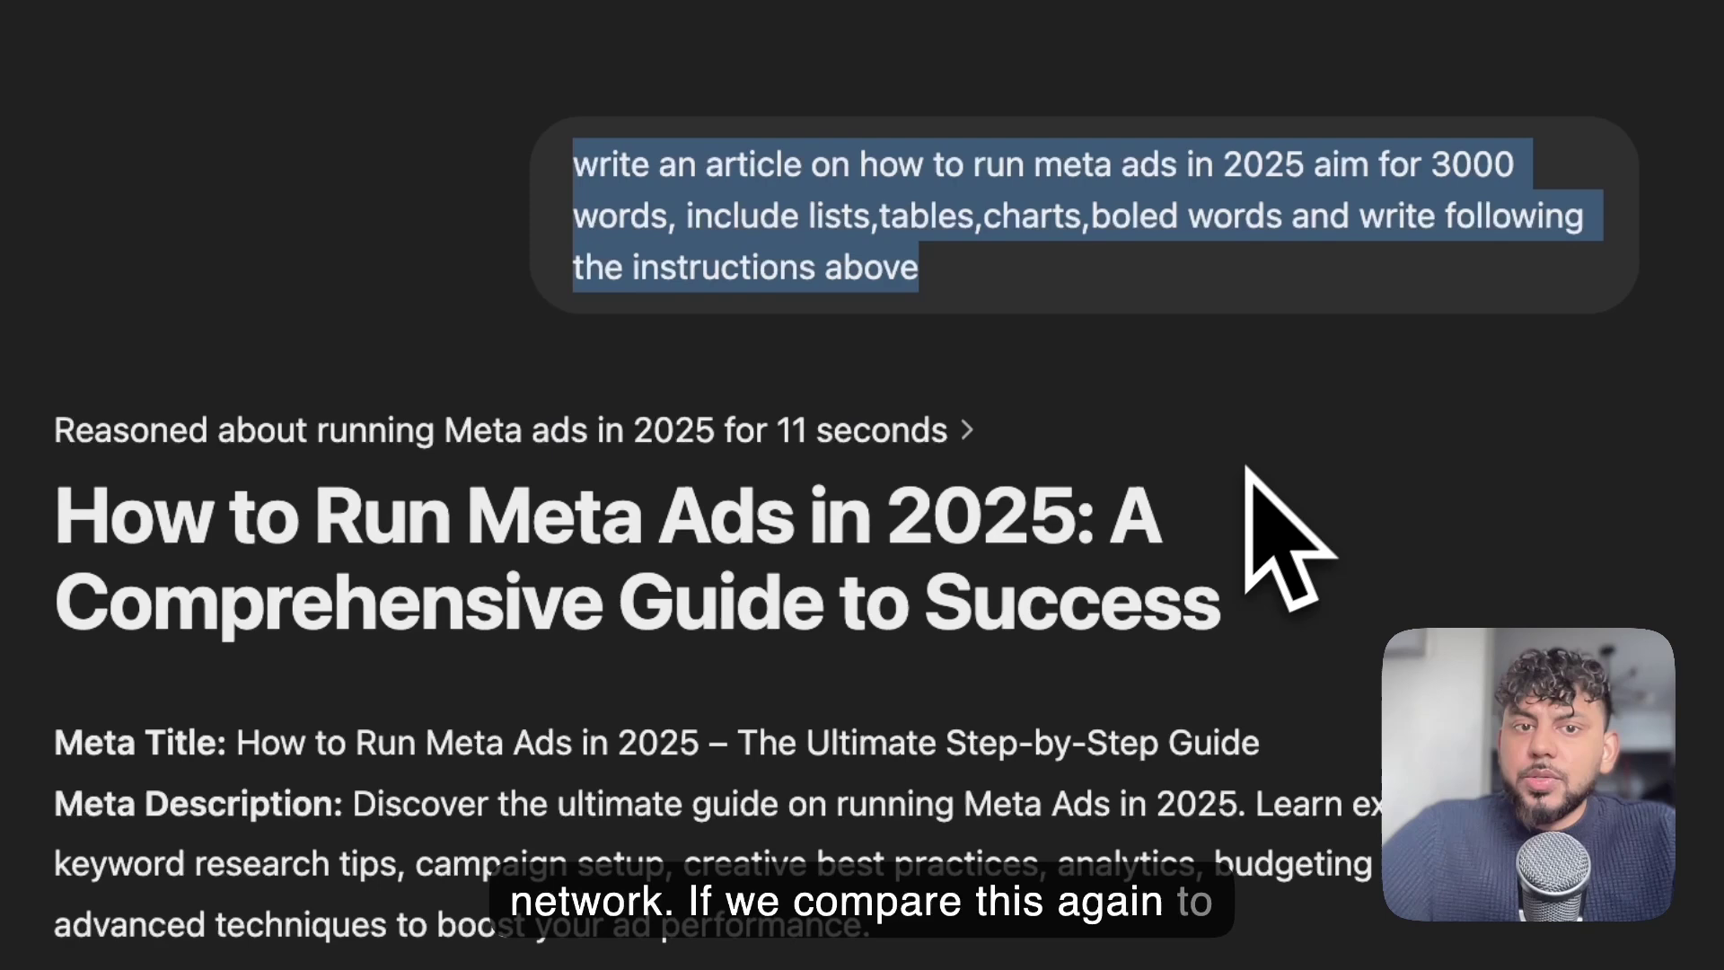
pyautogui.scroll(-6, 1243, 503)
pyautogui.tripleClick(597, 570)
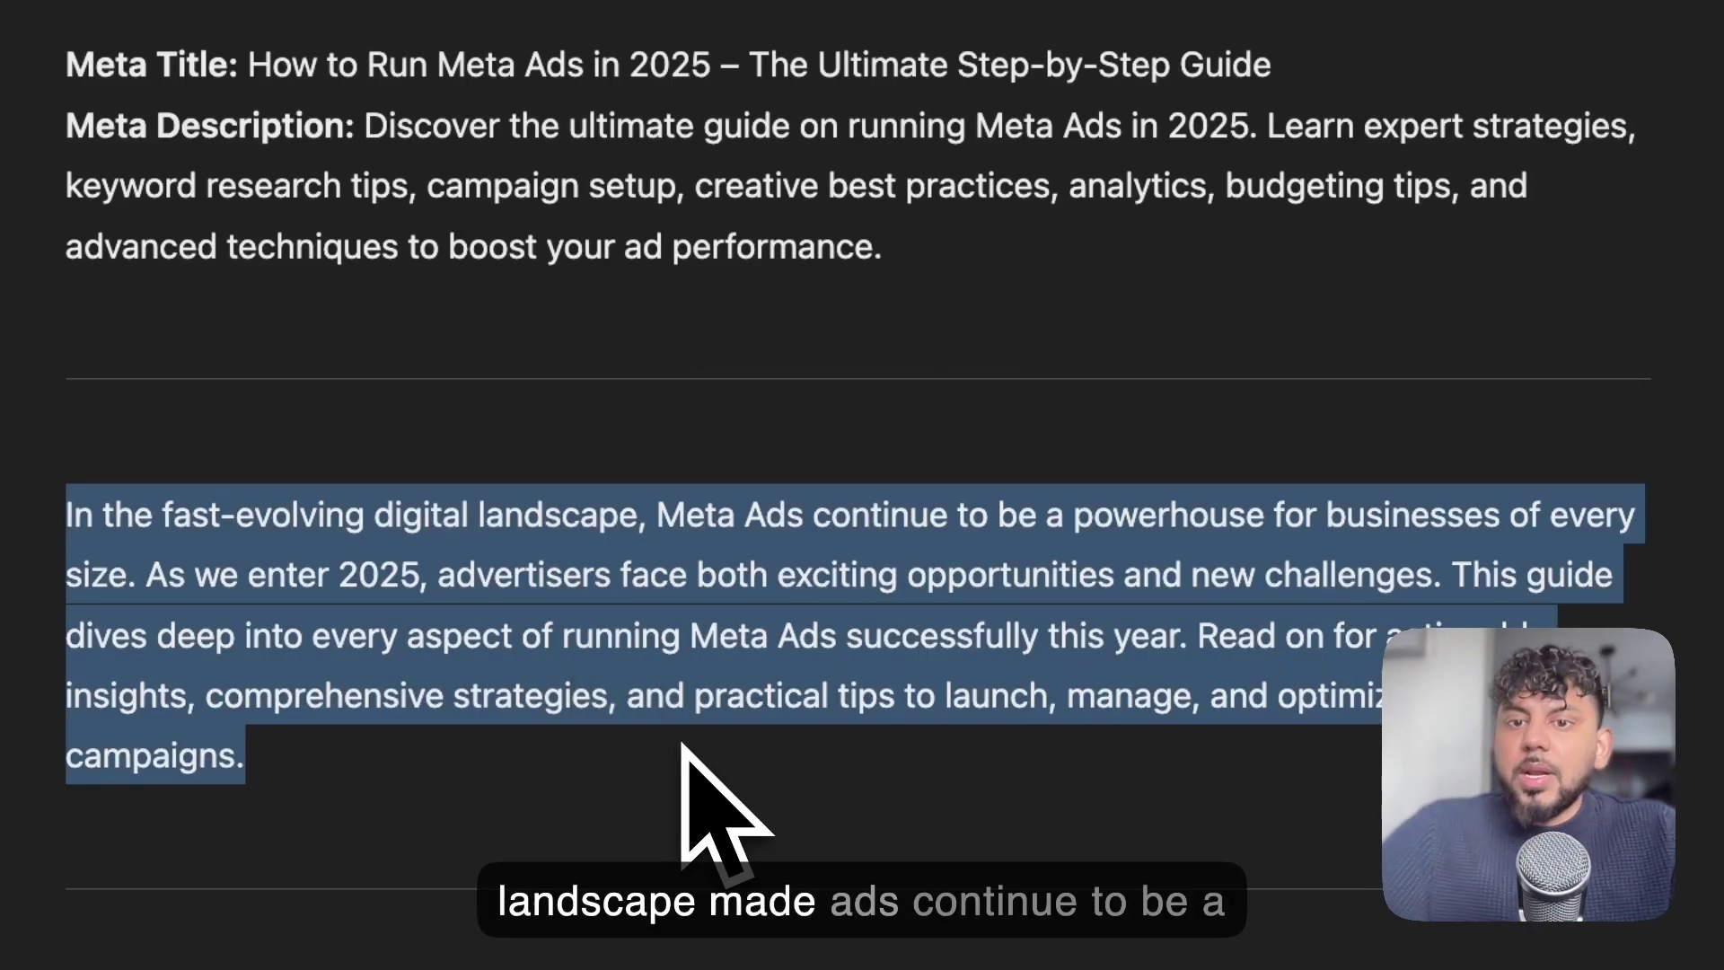
pyautogui.scroll(-1, 683, 745)
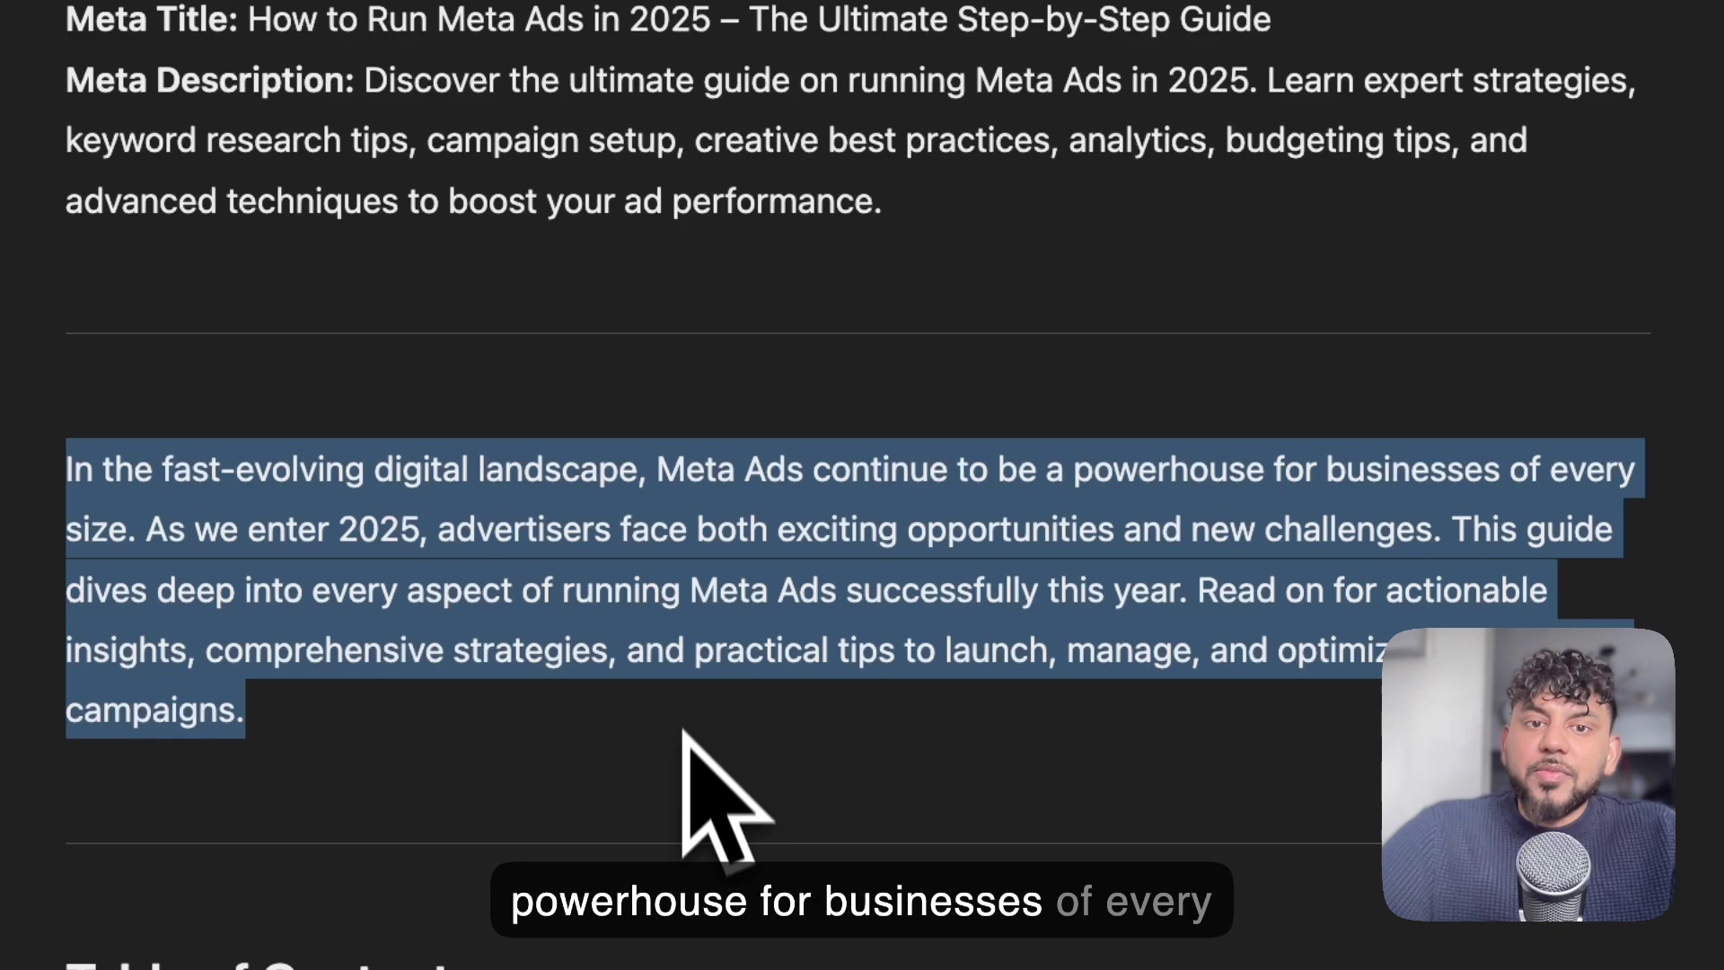
pyautogui.click(794, 614)
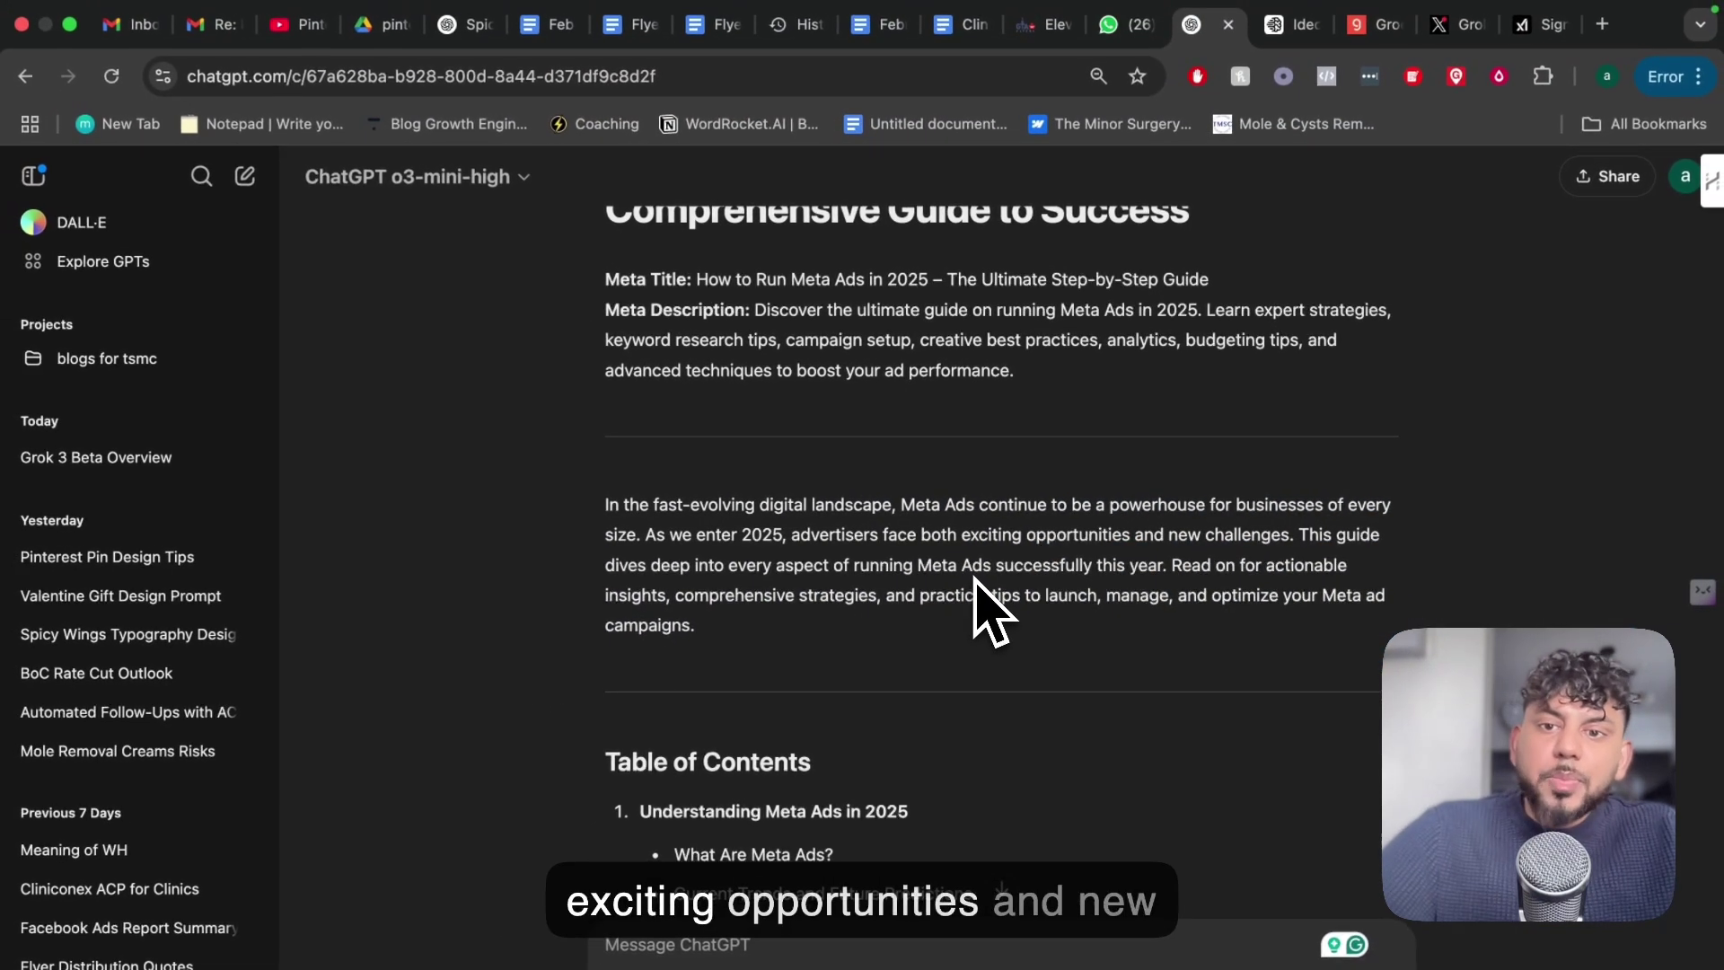
pyautogui.scroll(-1, 988, 606)
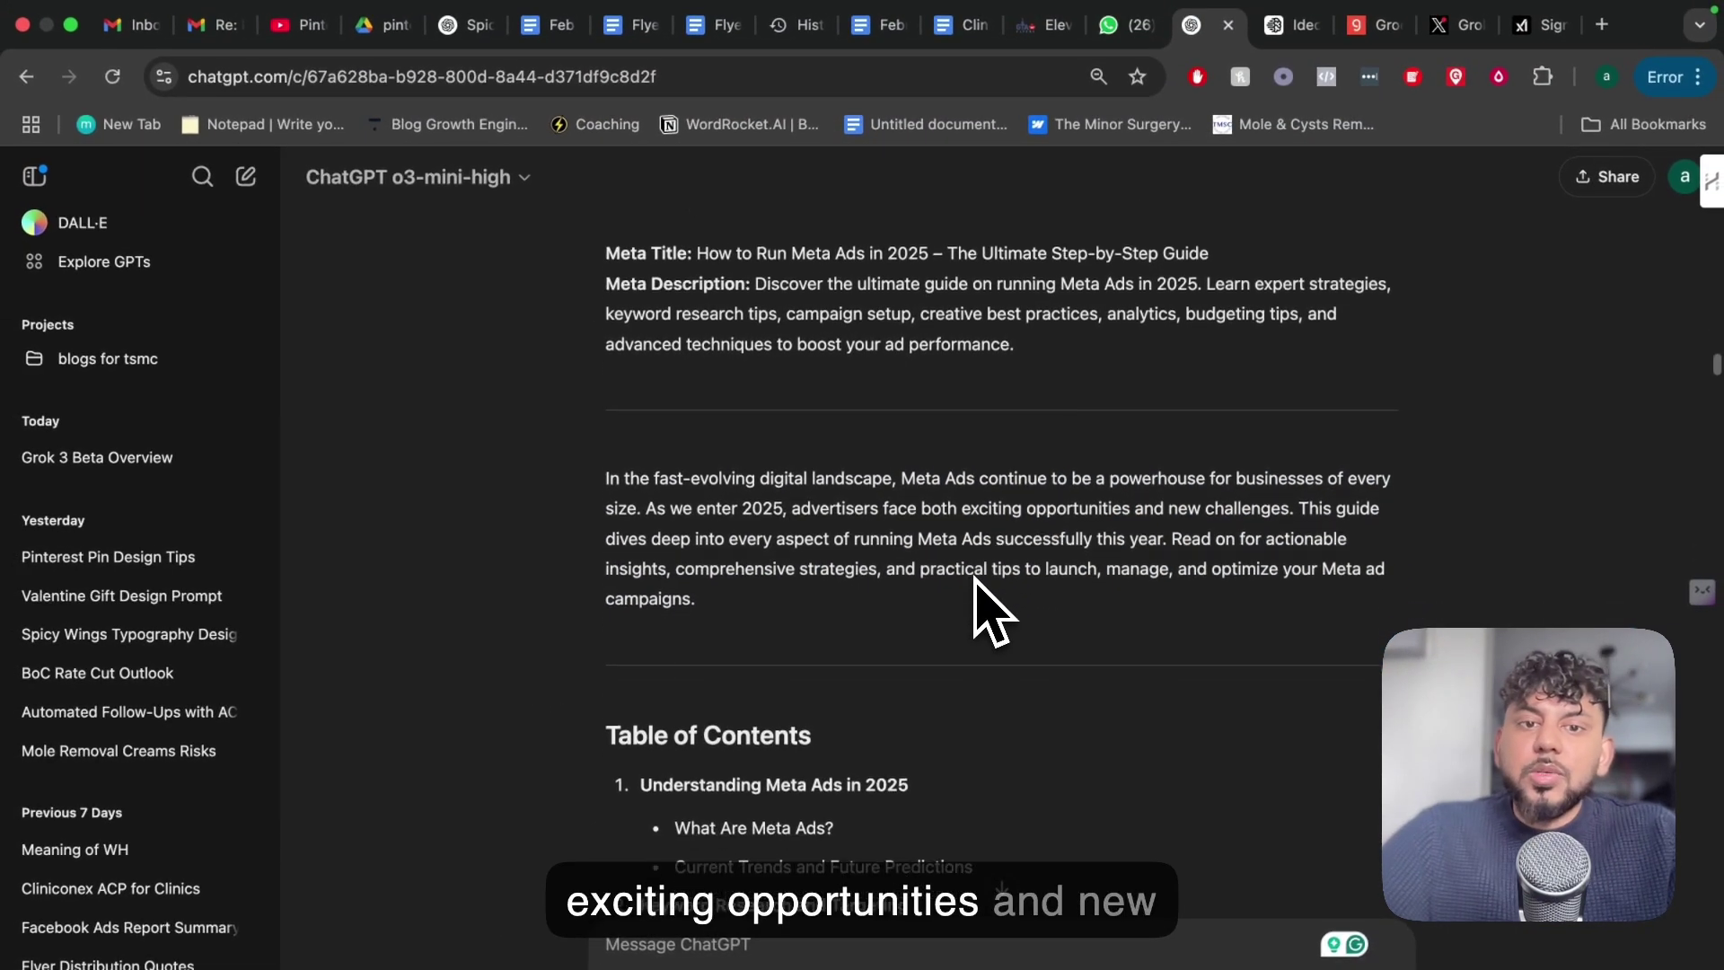
pyautogui.tripleClick(1136, 536)
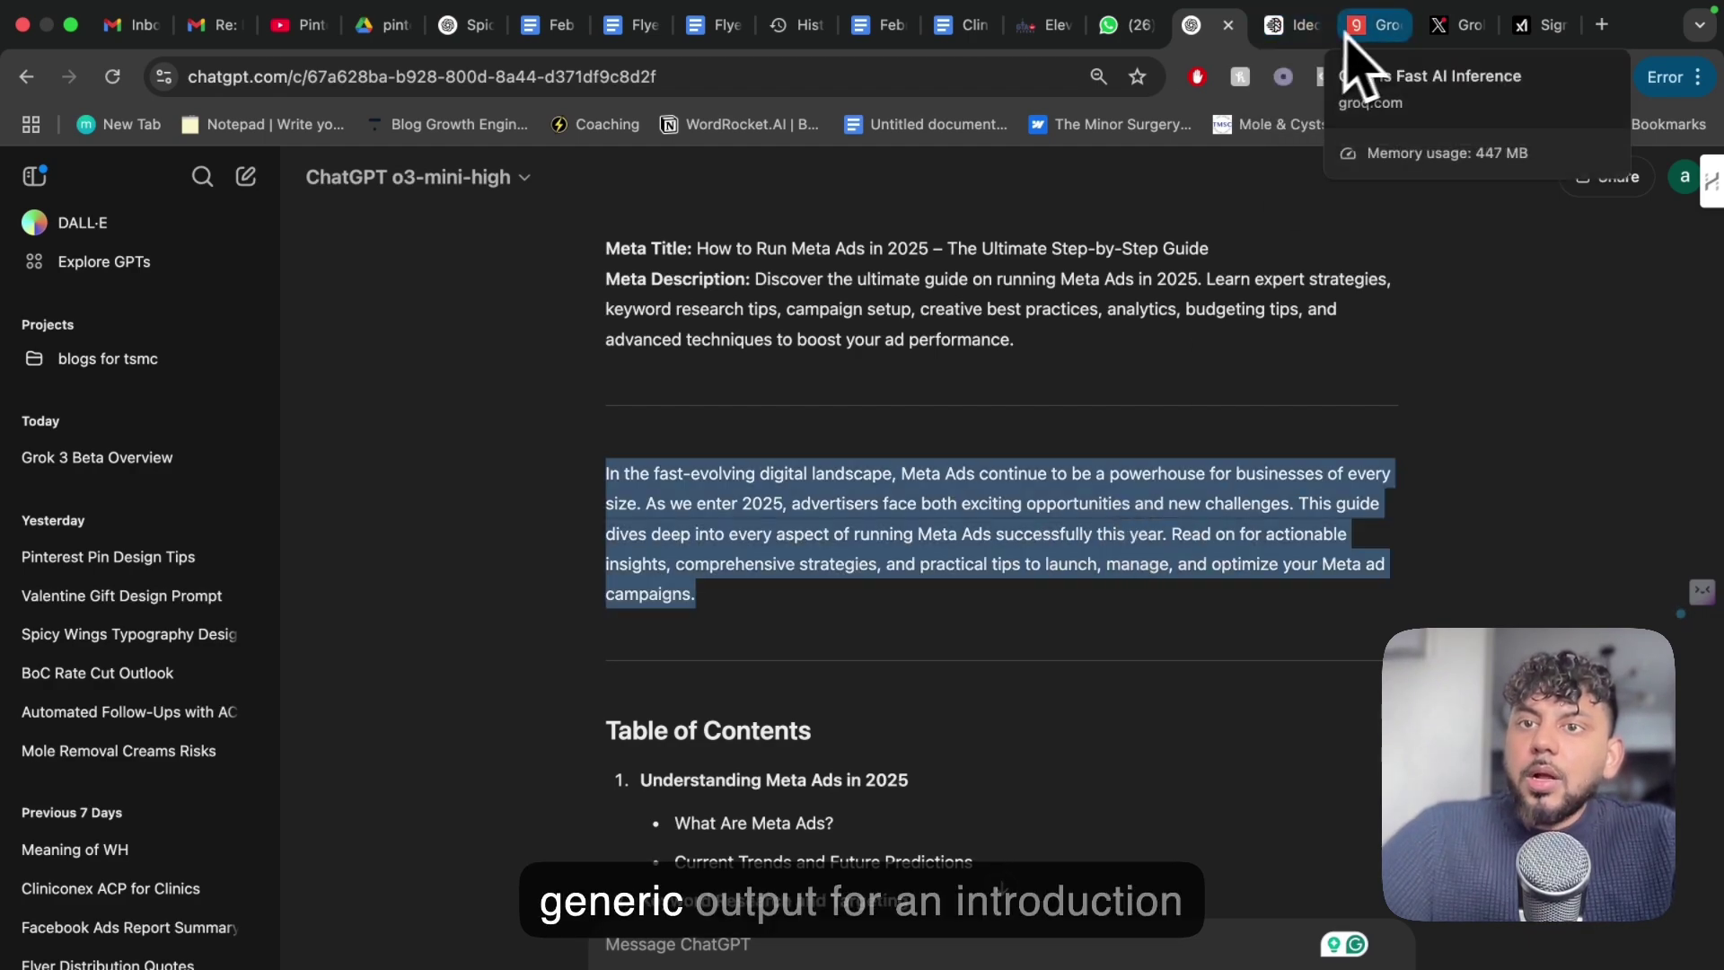
pyautogui.click(1456, 25)
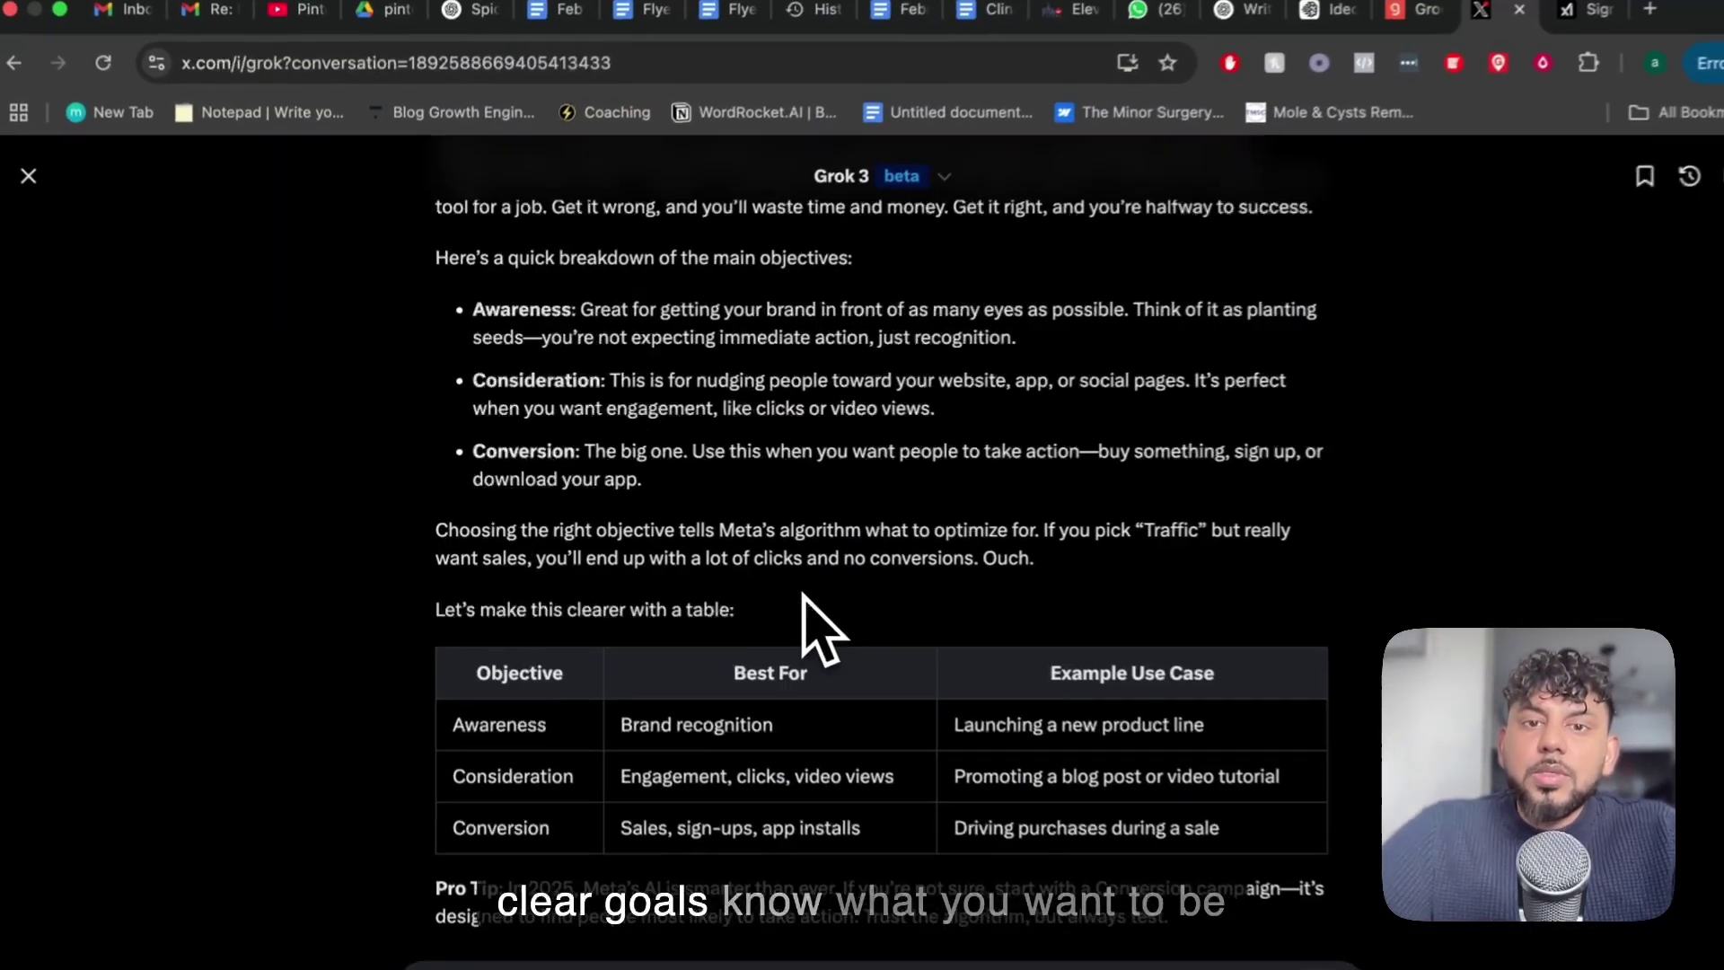
pyautogui.scroll(-5, 804, 594)
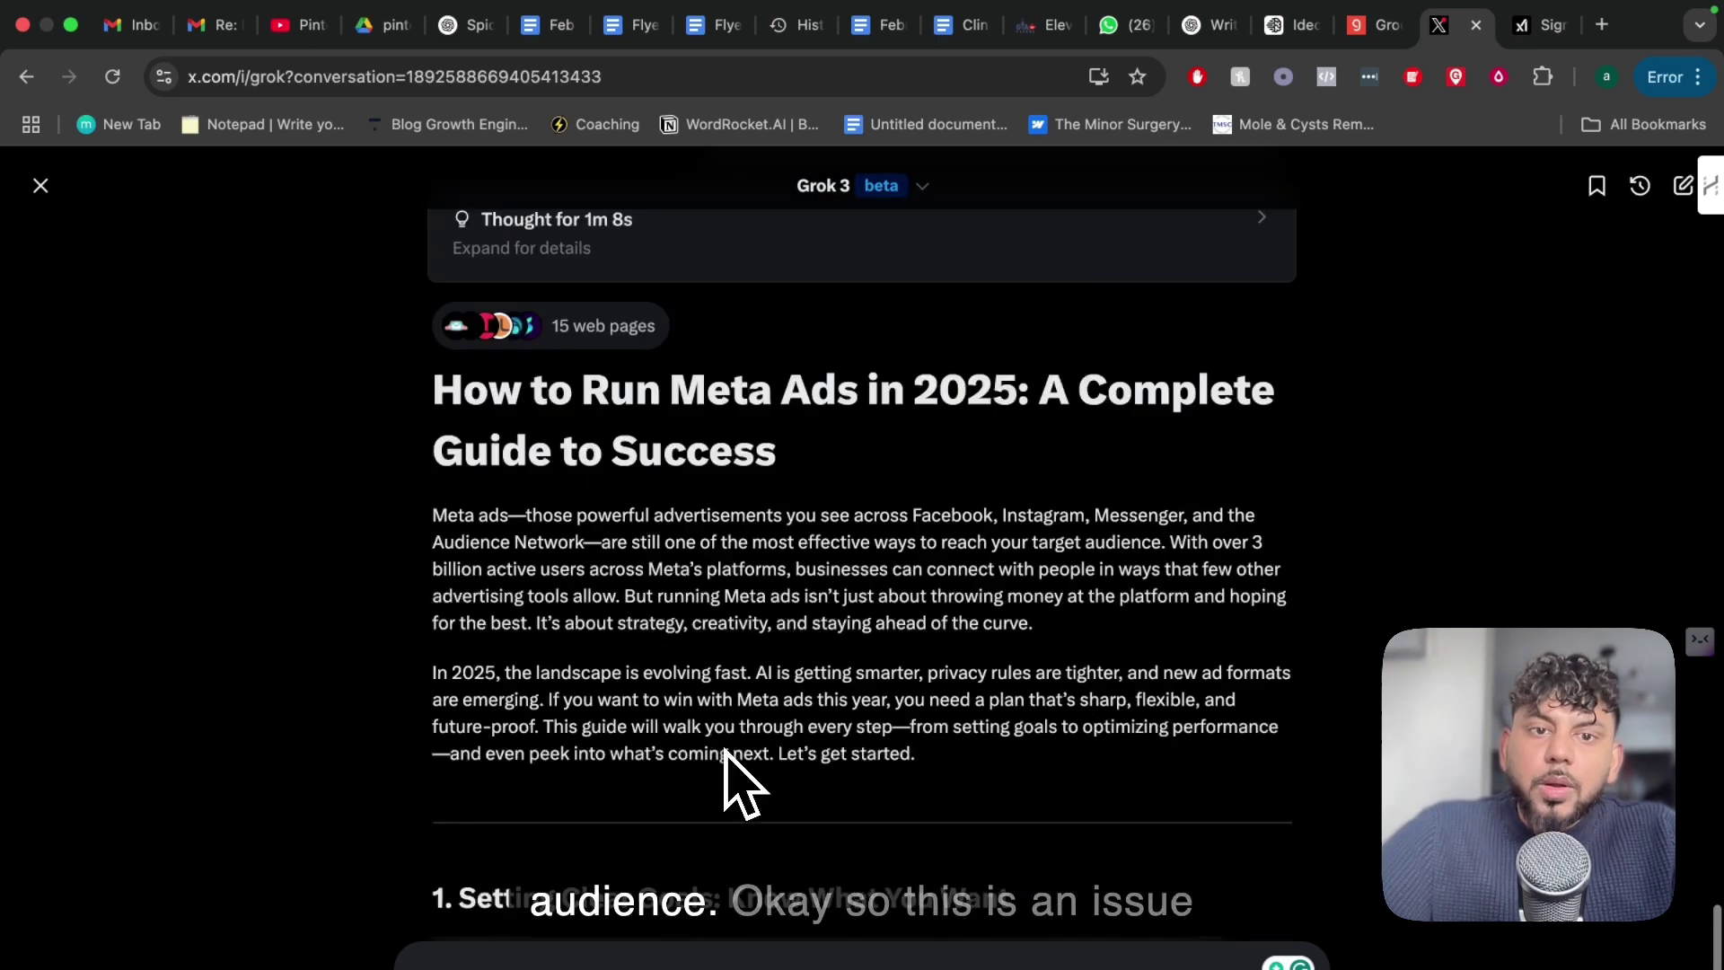
# - Open and close the '15 web pages' source list twice, then scroll toward section 2
pyautogui.scroll(3, 727, 772)
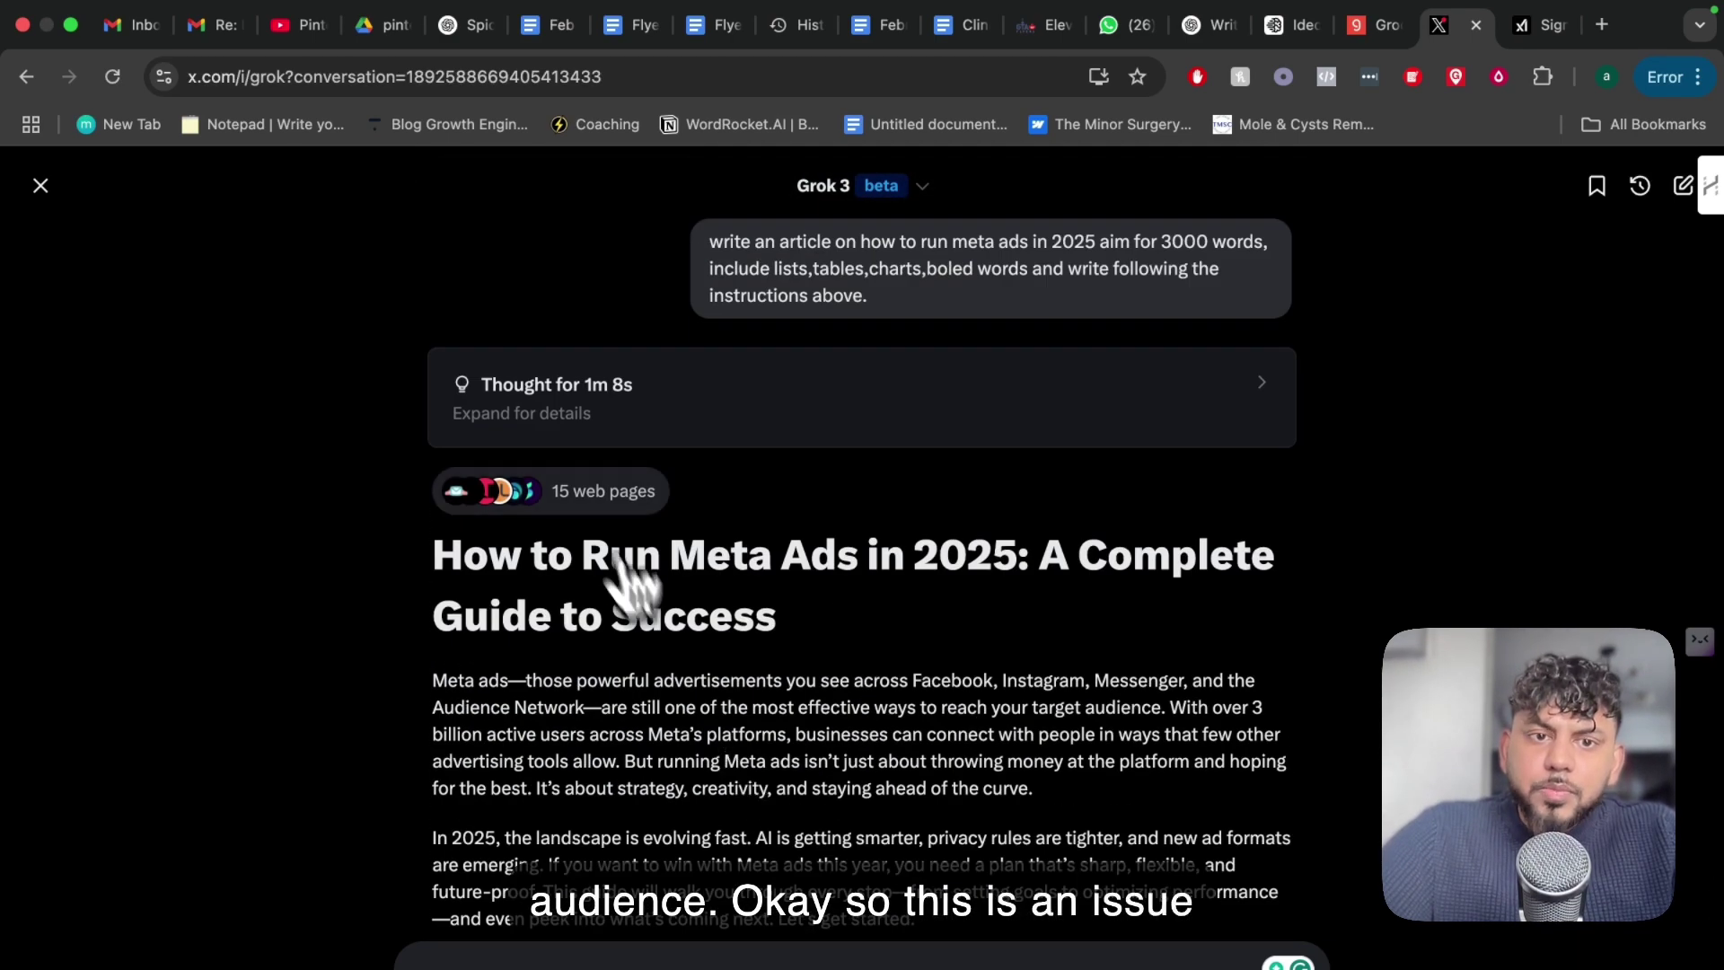
pyautogui.click(594, 492)
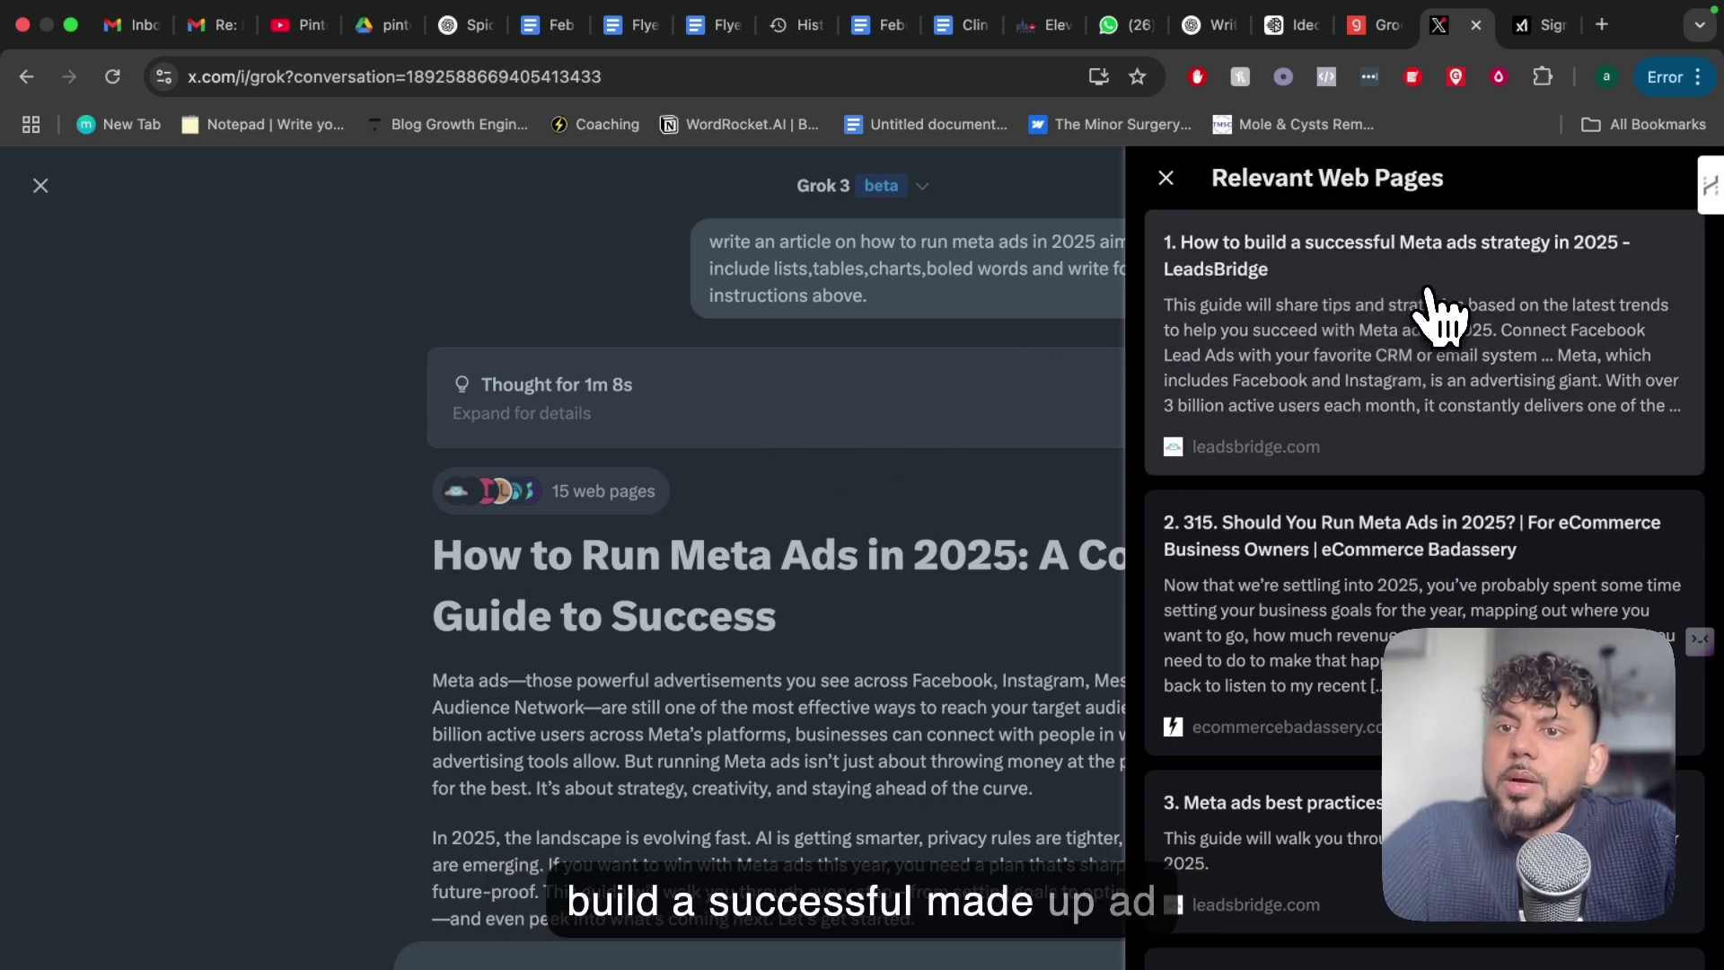
pyautogui.scroll(-8, 1439, 310)
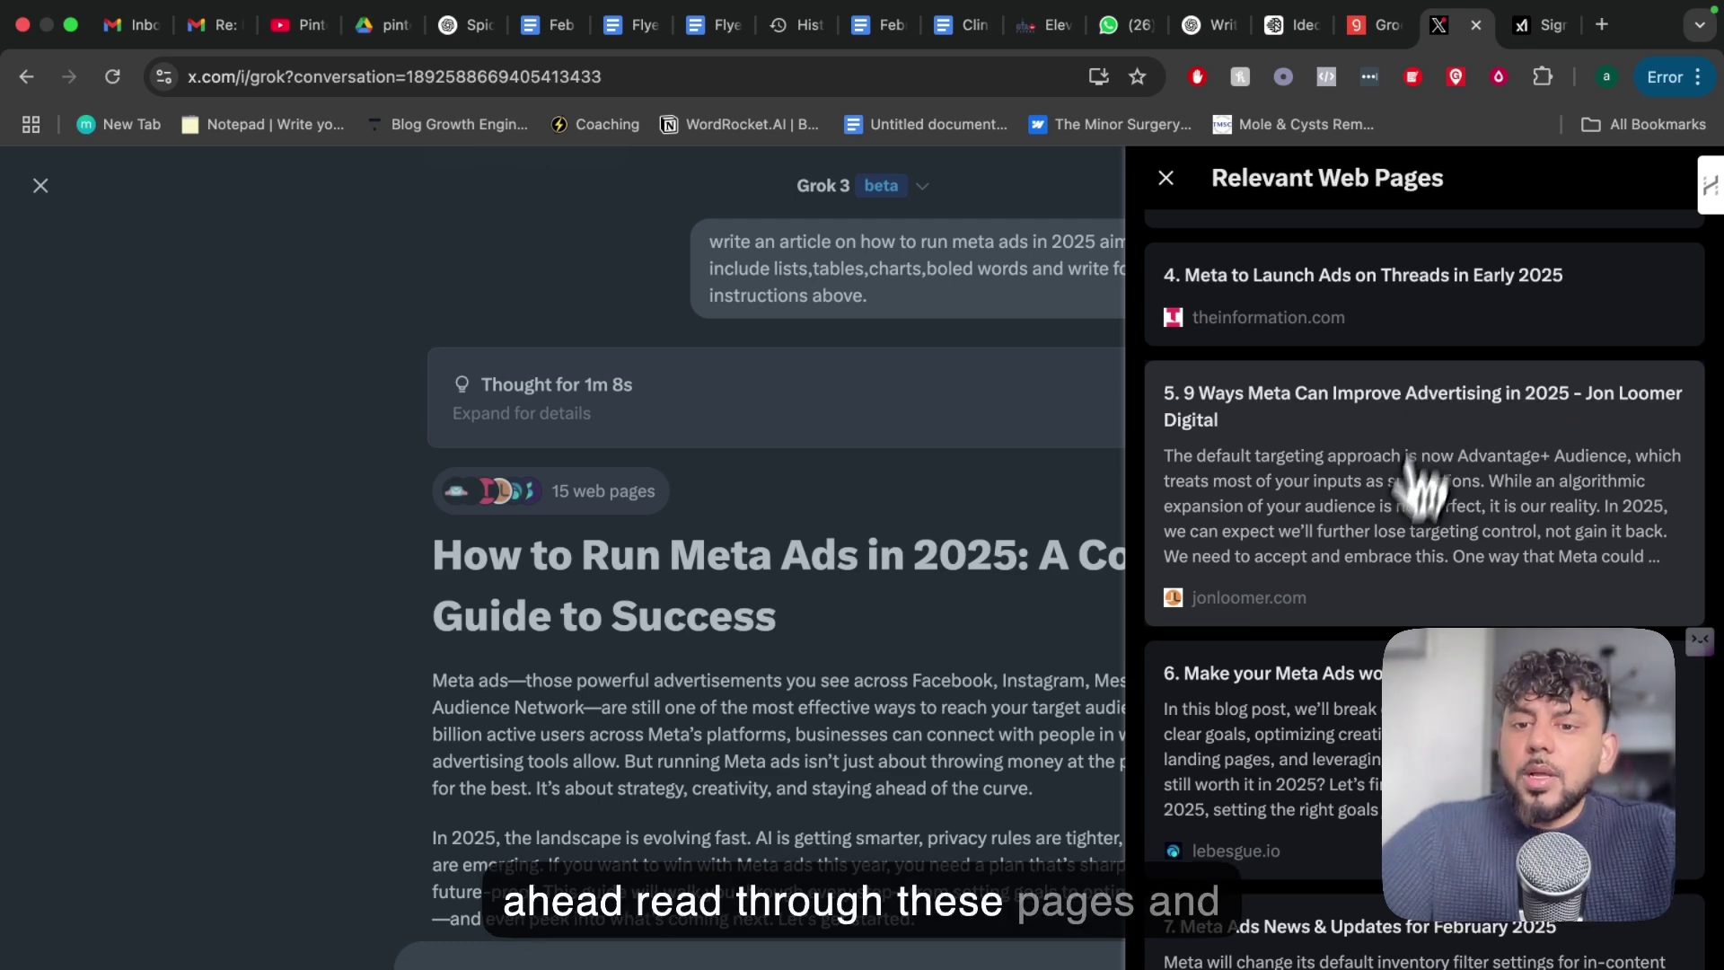
pyautogui.scroll(-5, 1377, 585)
pyautogui.scroll(10, 1373, 512)
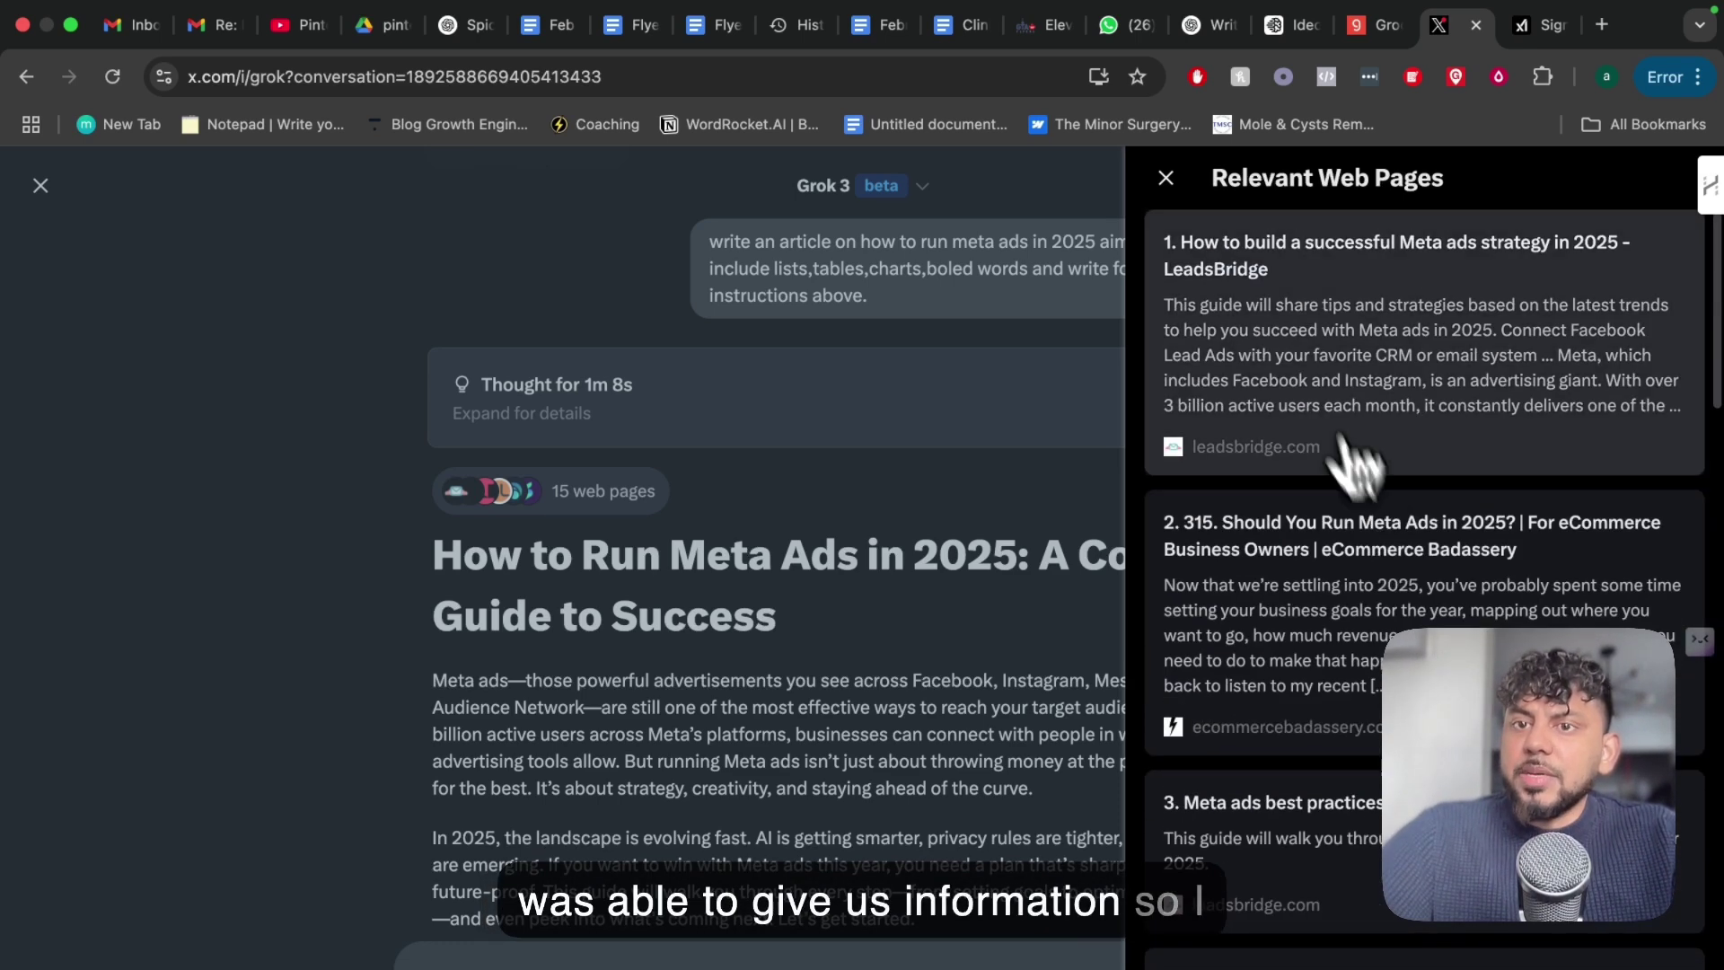
pyautogui.click(1169, 182)
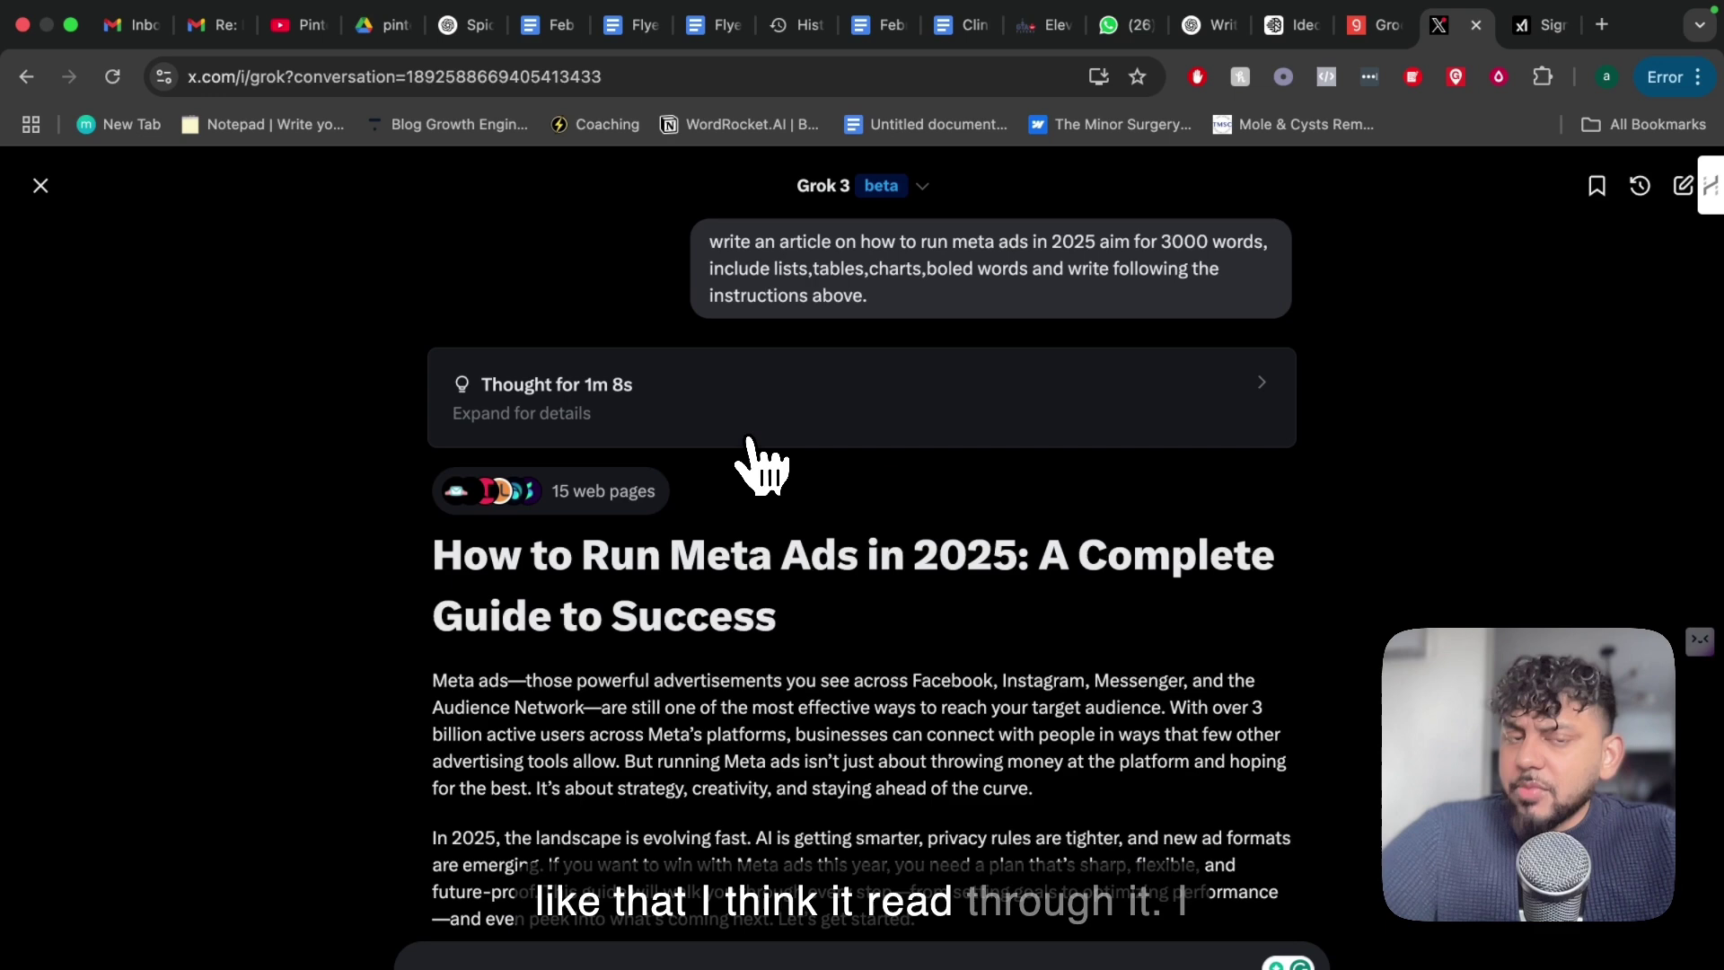
pyautogui.click(661, 493)
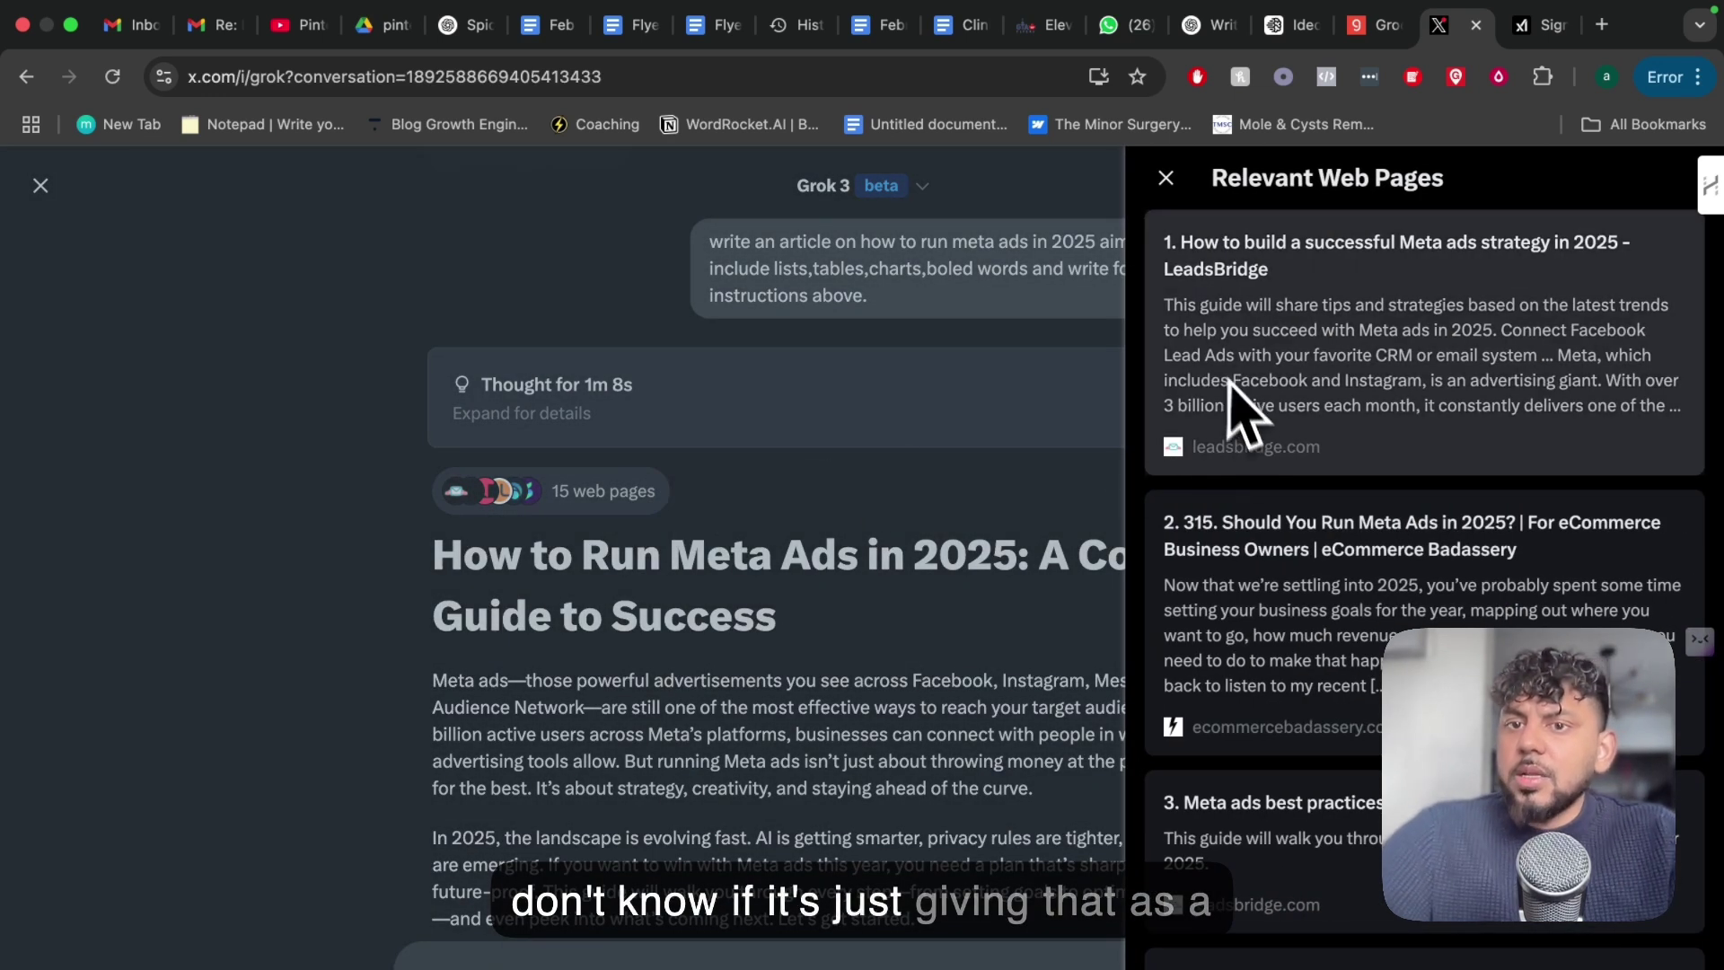
pyautogui.click(931, 500)
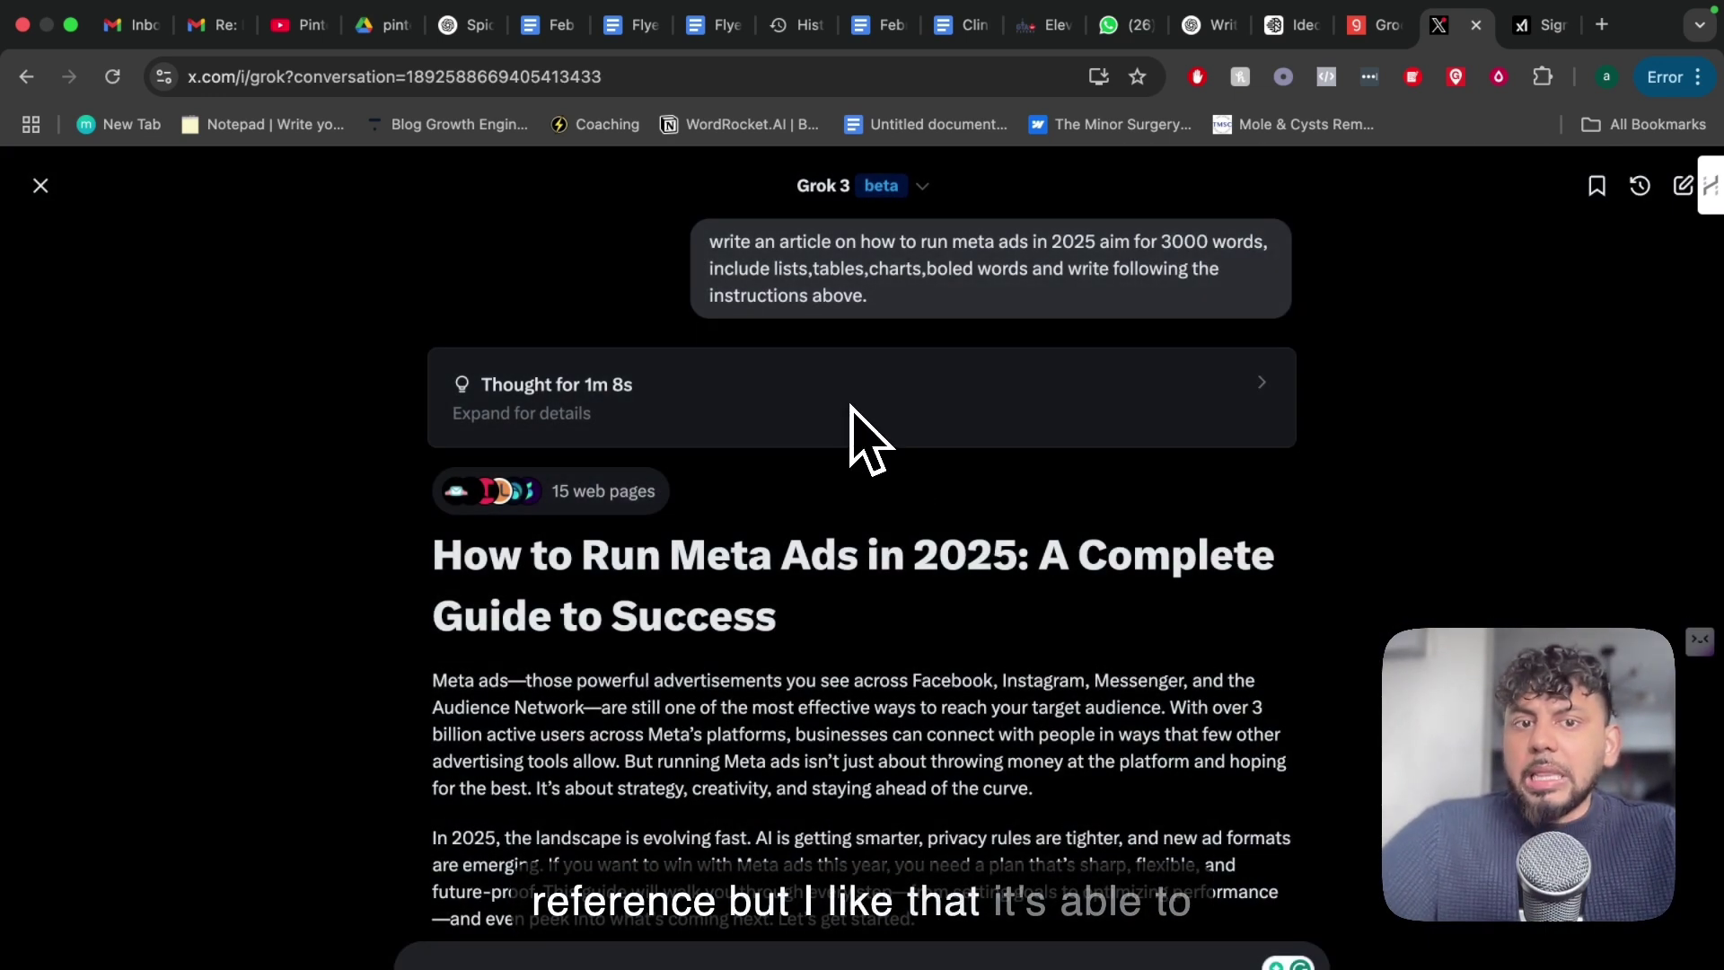
pyautogui.scroll(-10, 654, 539)
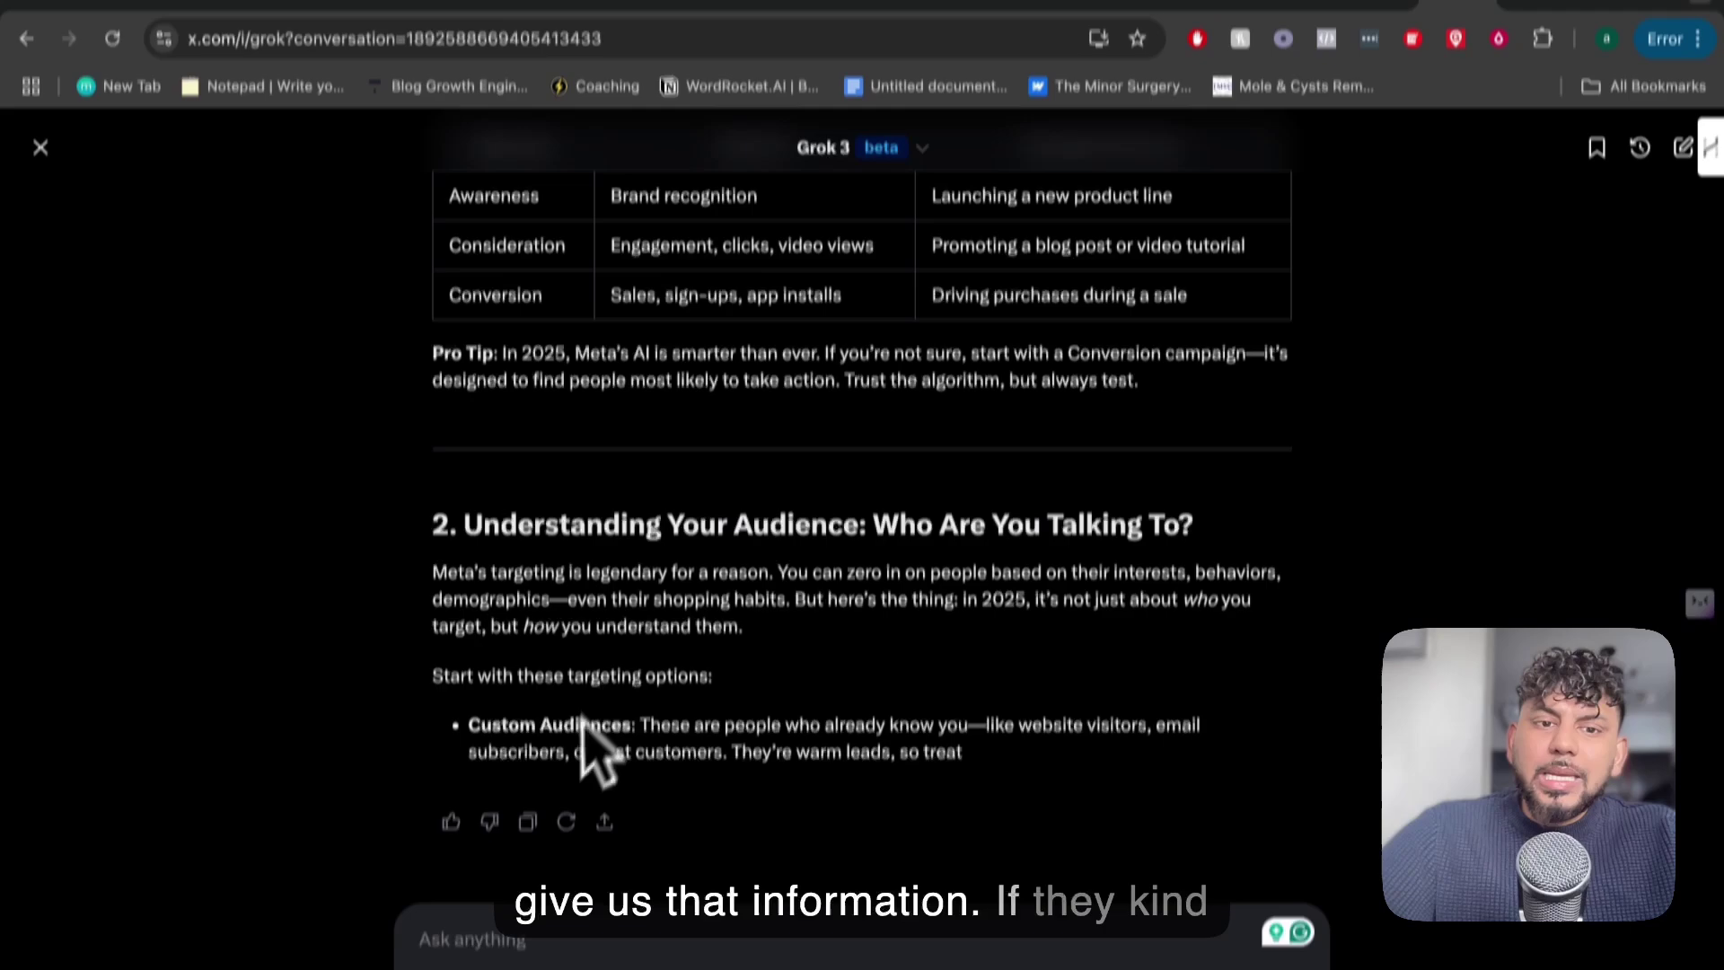
# - Send Grok the follow-up 'xontinie writing' to continue the unfinished article
pyautogui.scroll(15, 660, 593)
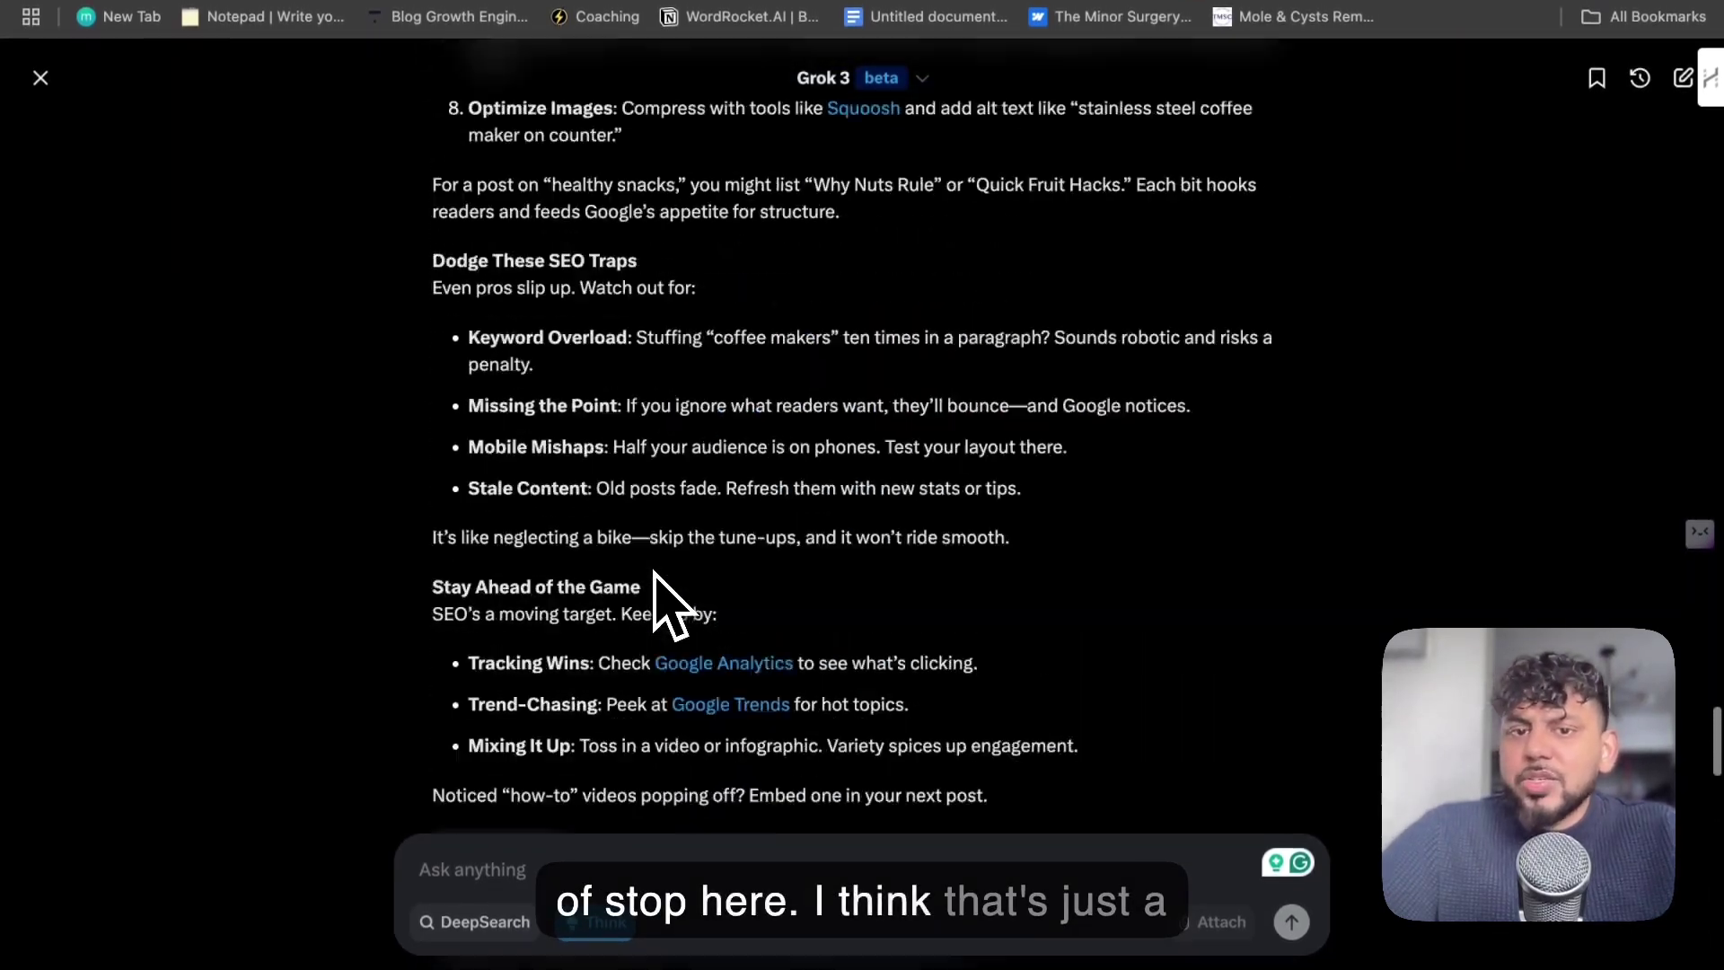
pyautogui.scroll(20, 654, 572)
pyautogui.scroll(-15, 655, 572)
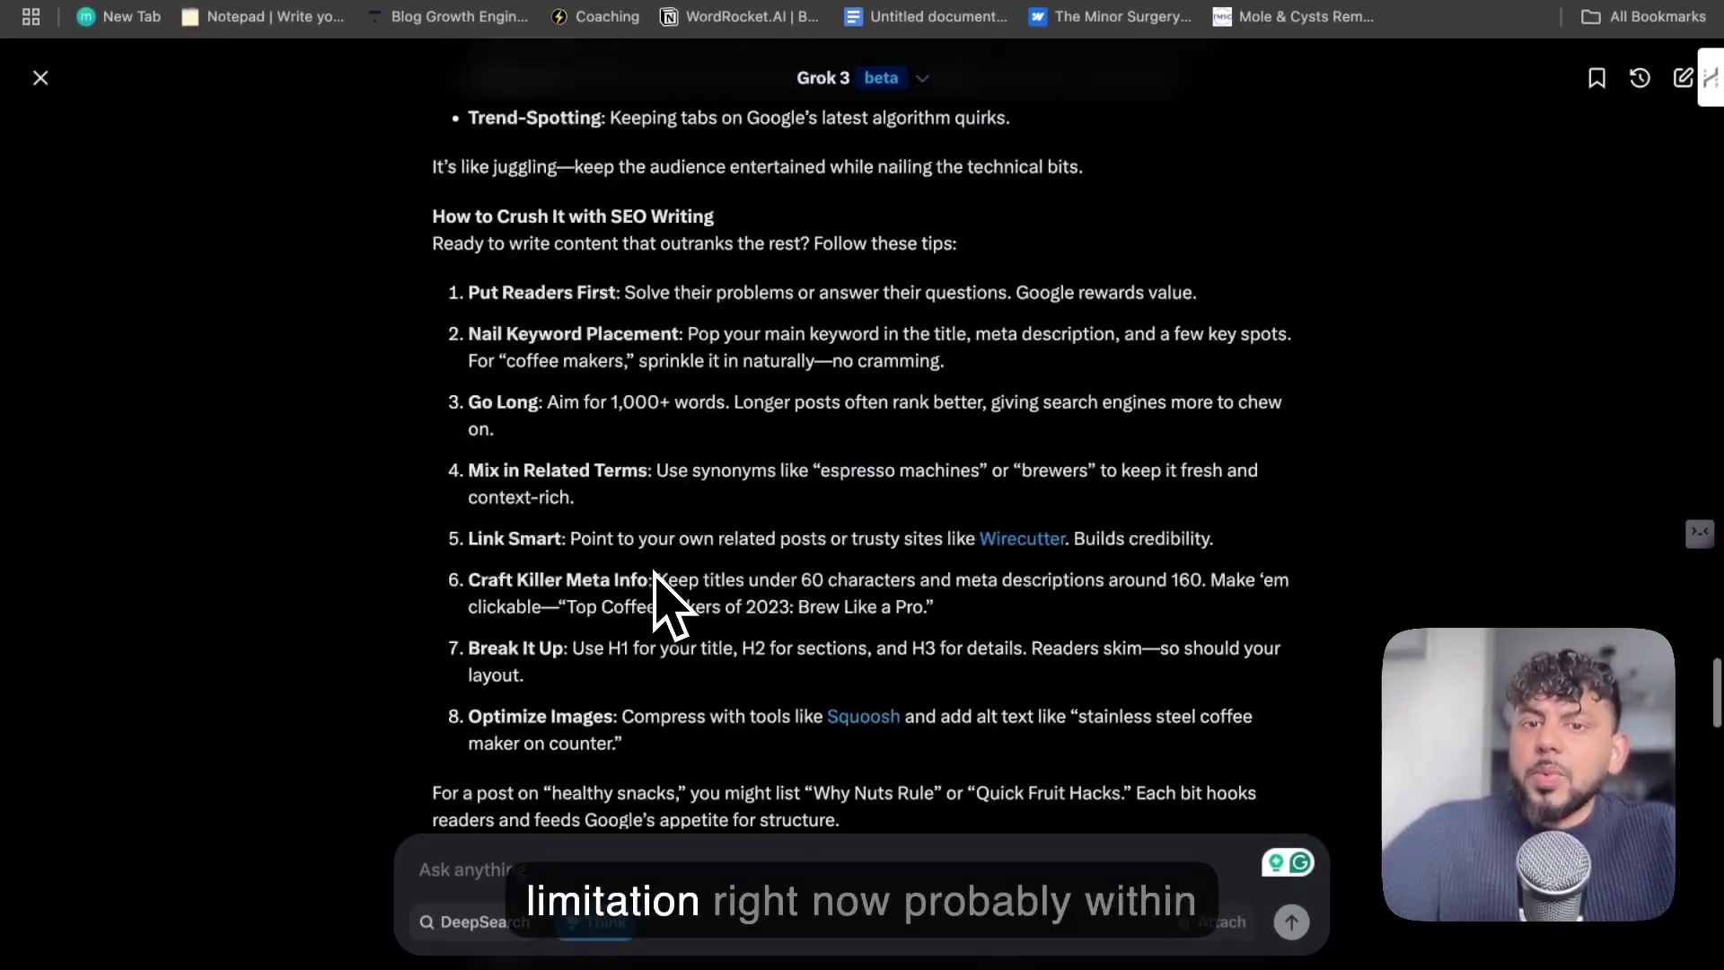
pyautogui.scroll(-20, 654, 604)
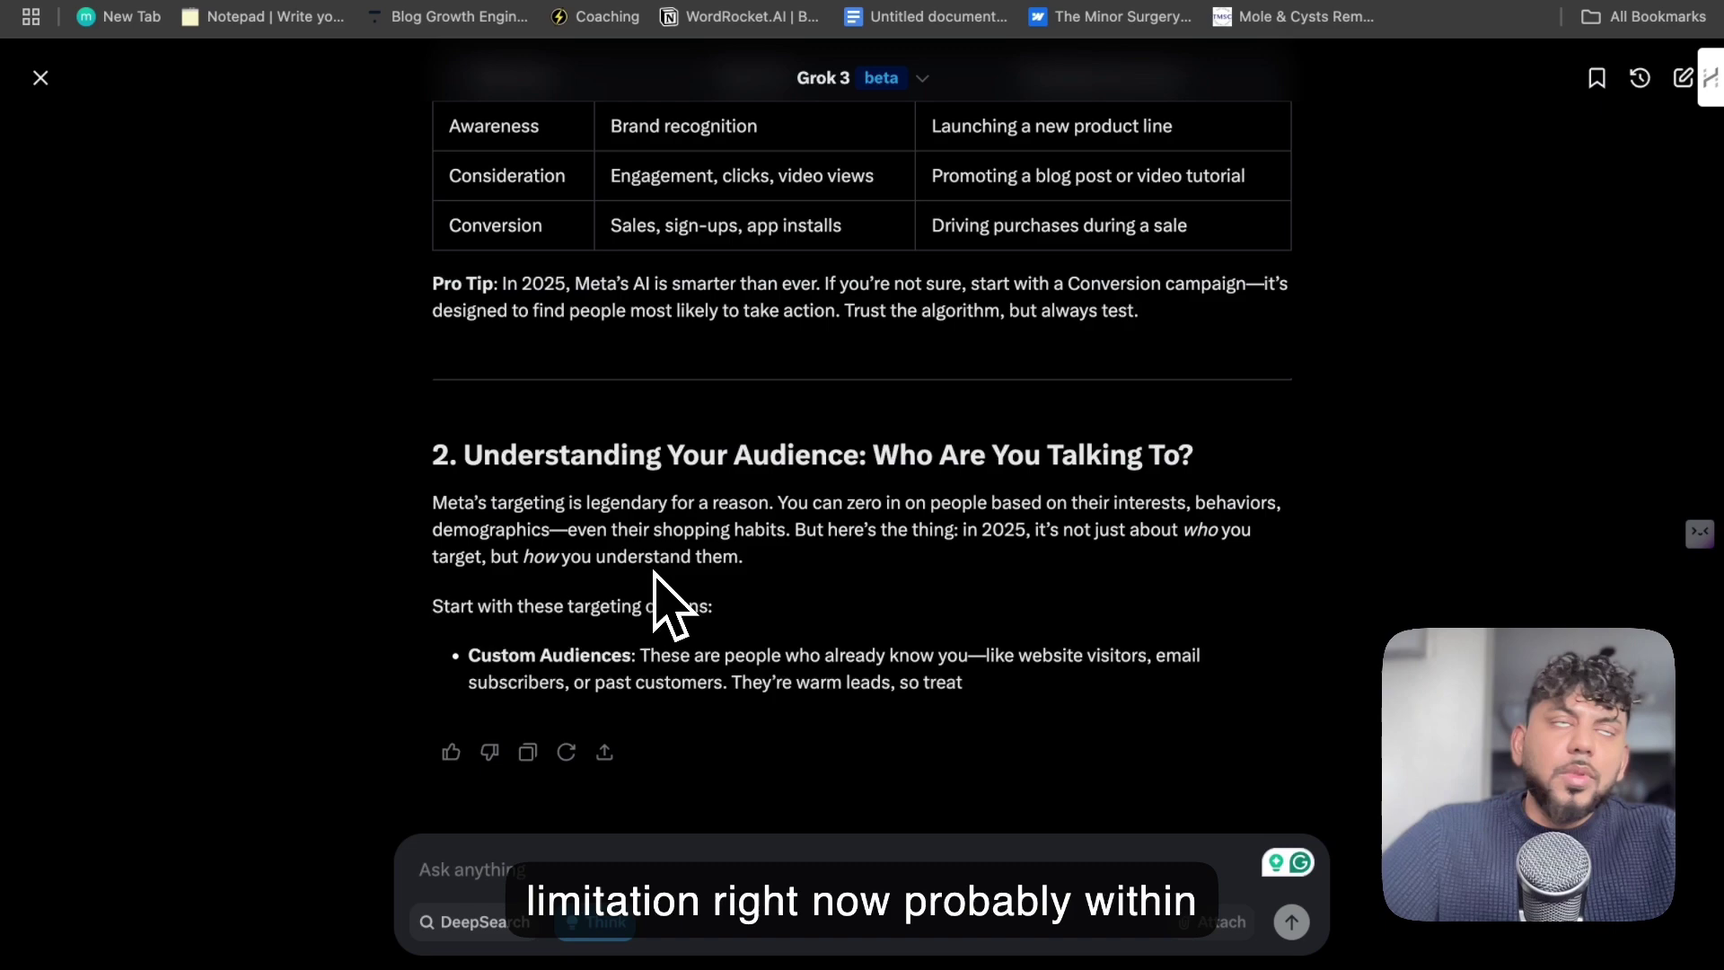
pyautogui.click(587, 858)
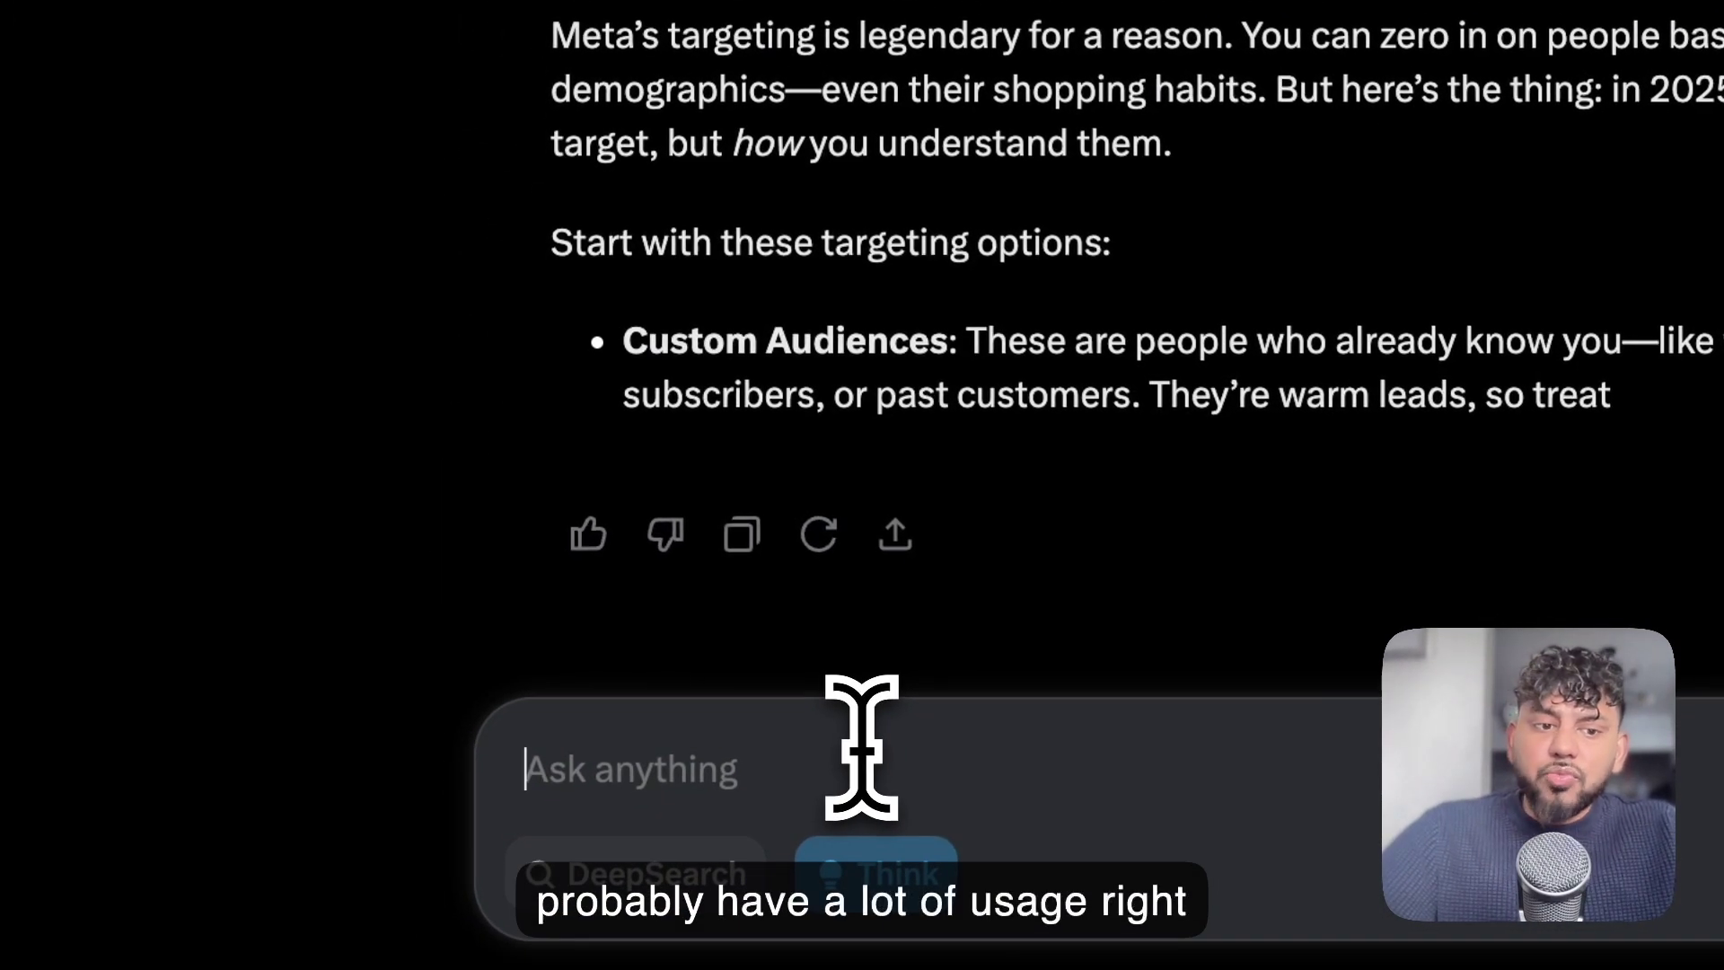
pyautogui.write('xo')
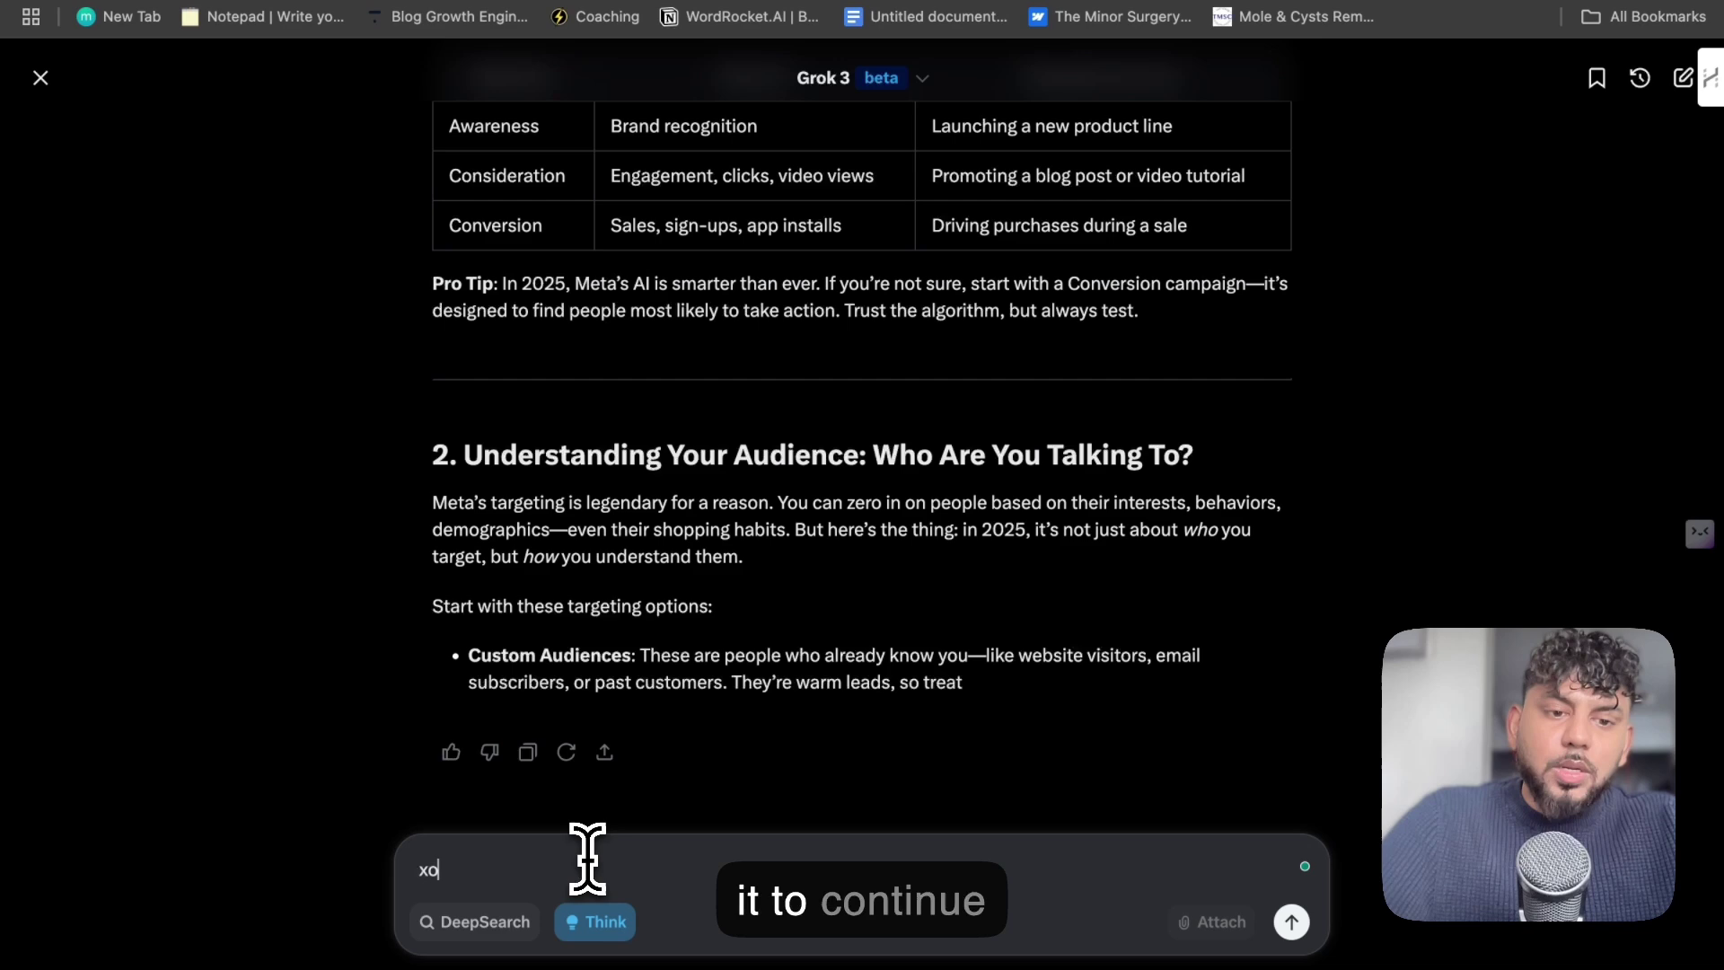
pyautogui.write('ntinie writing')
pyautogui.press('Return')
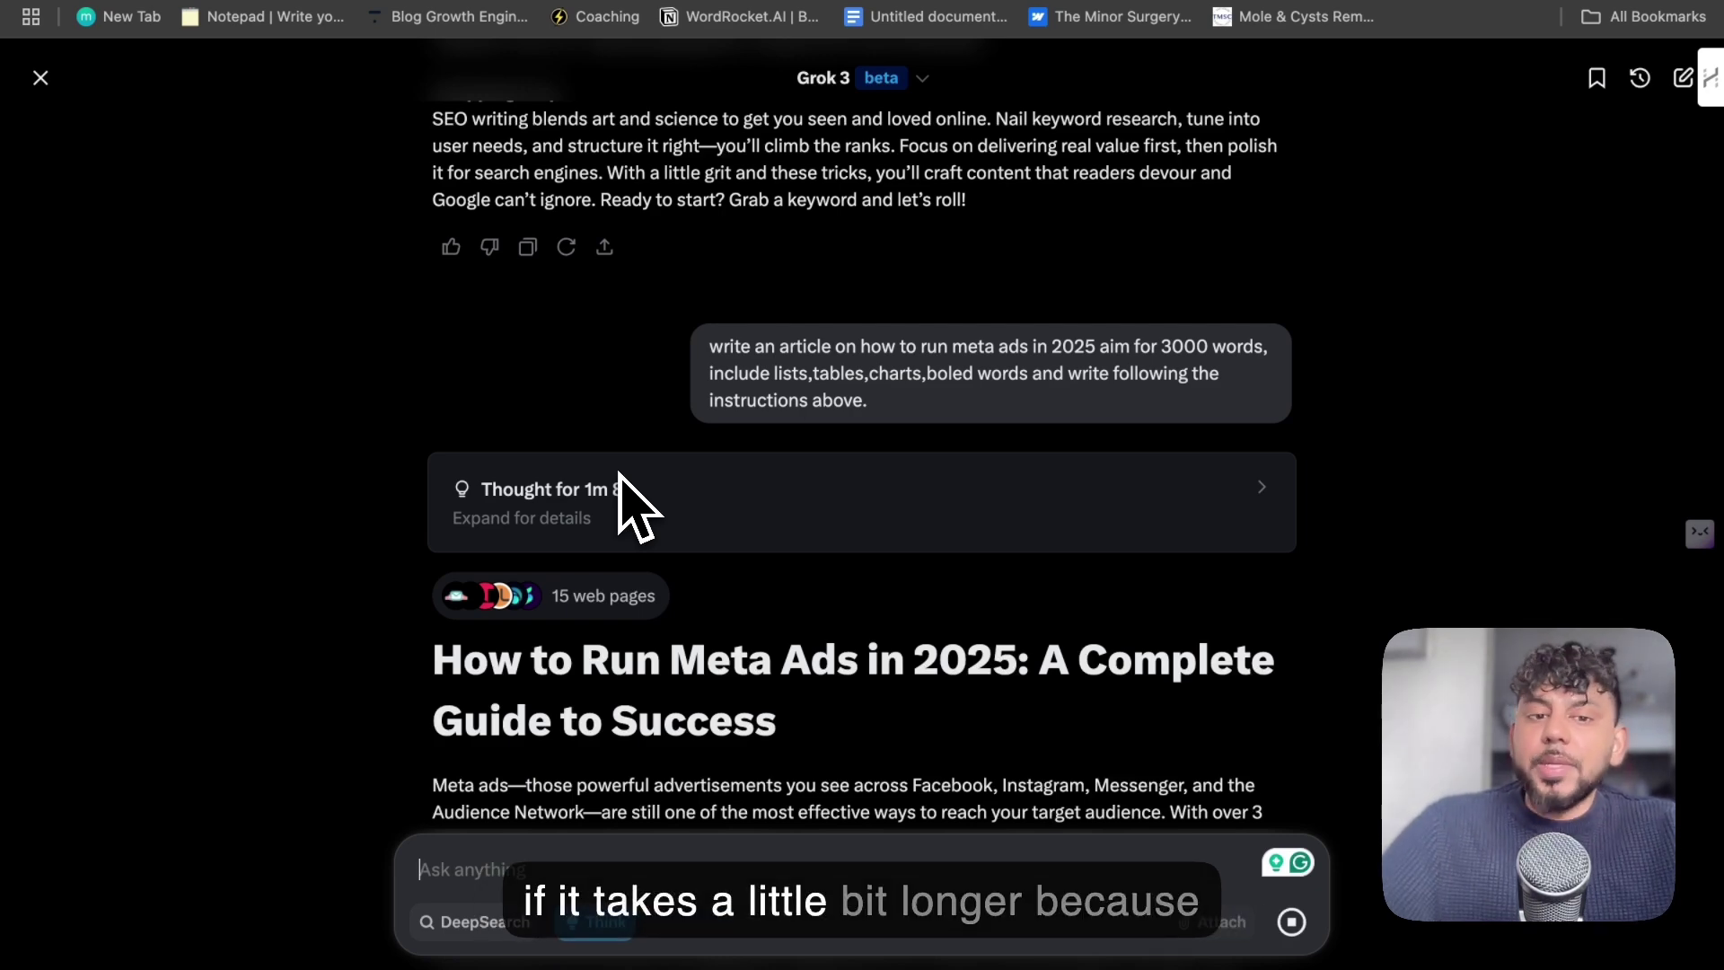
# - Scroll through the continuation's sections 3 to 7
pyautogui.scroll(-20, 628, 503)
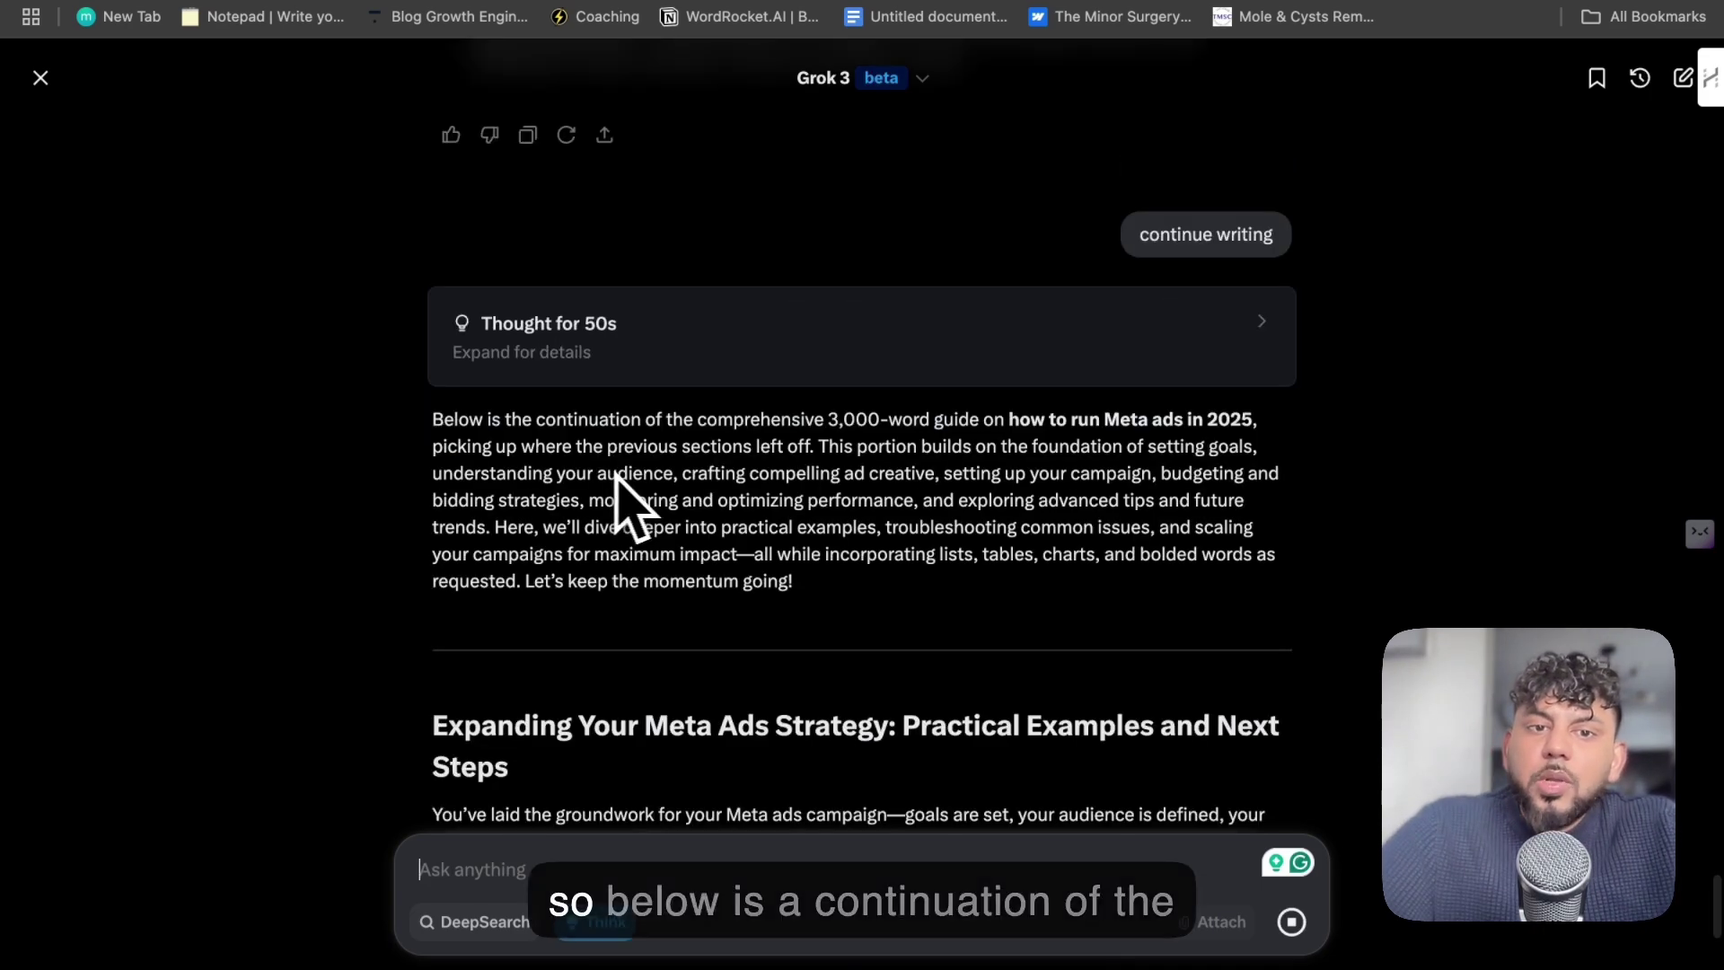
pyautogui.scroll(5, 700, 460)
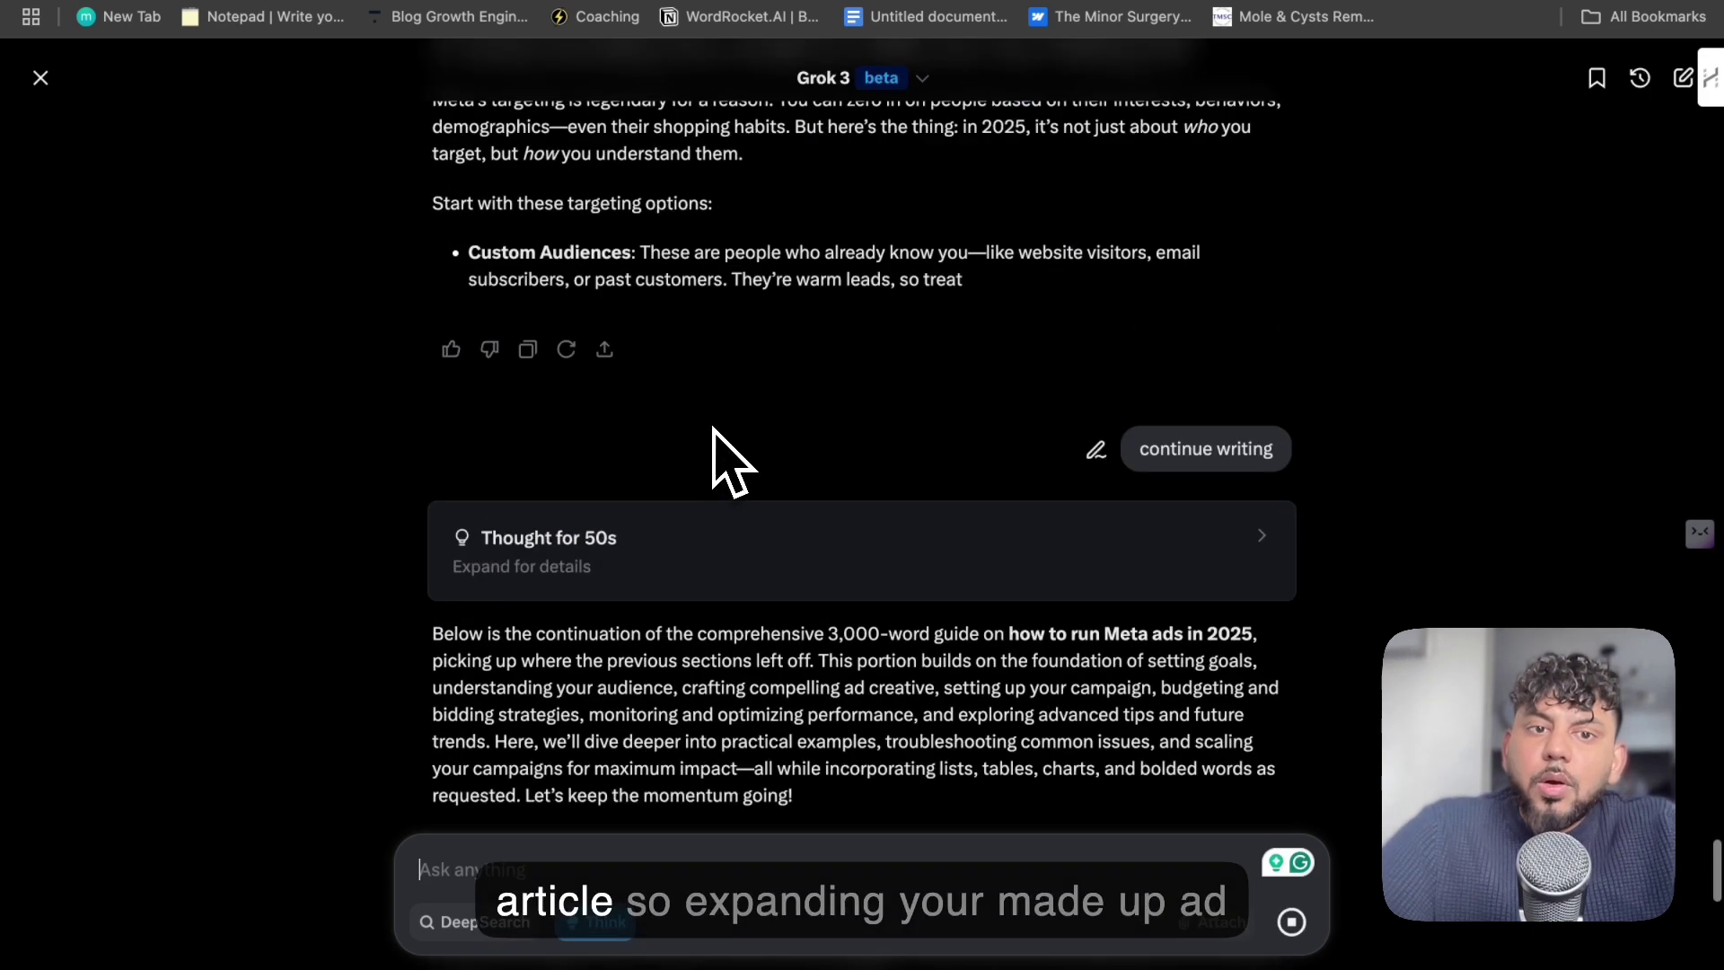
pyautogui.scroll(-4, 712, 448)
pyautogui.scroll(-4, 713, 607)
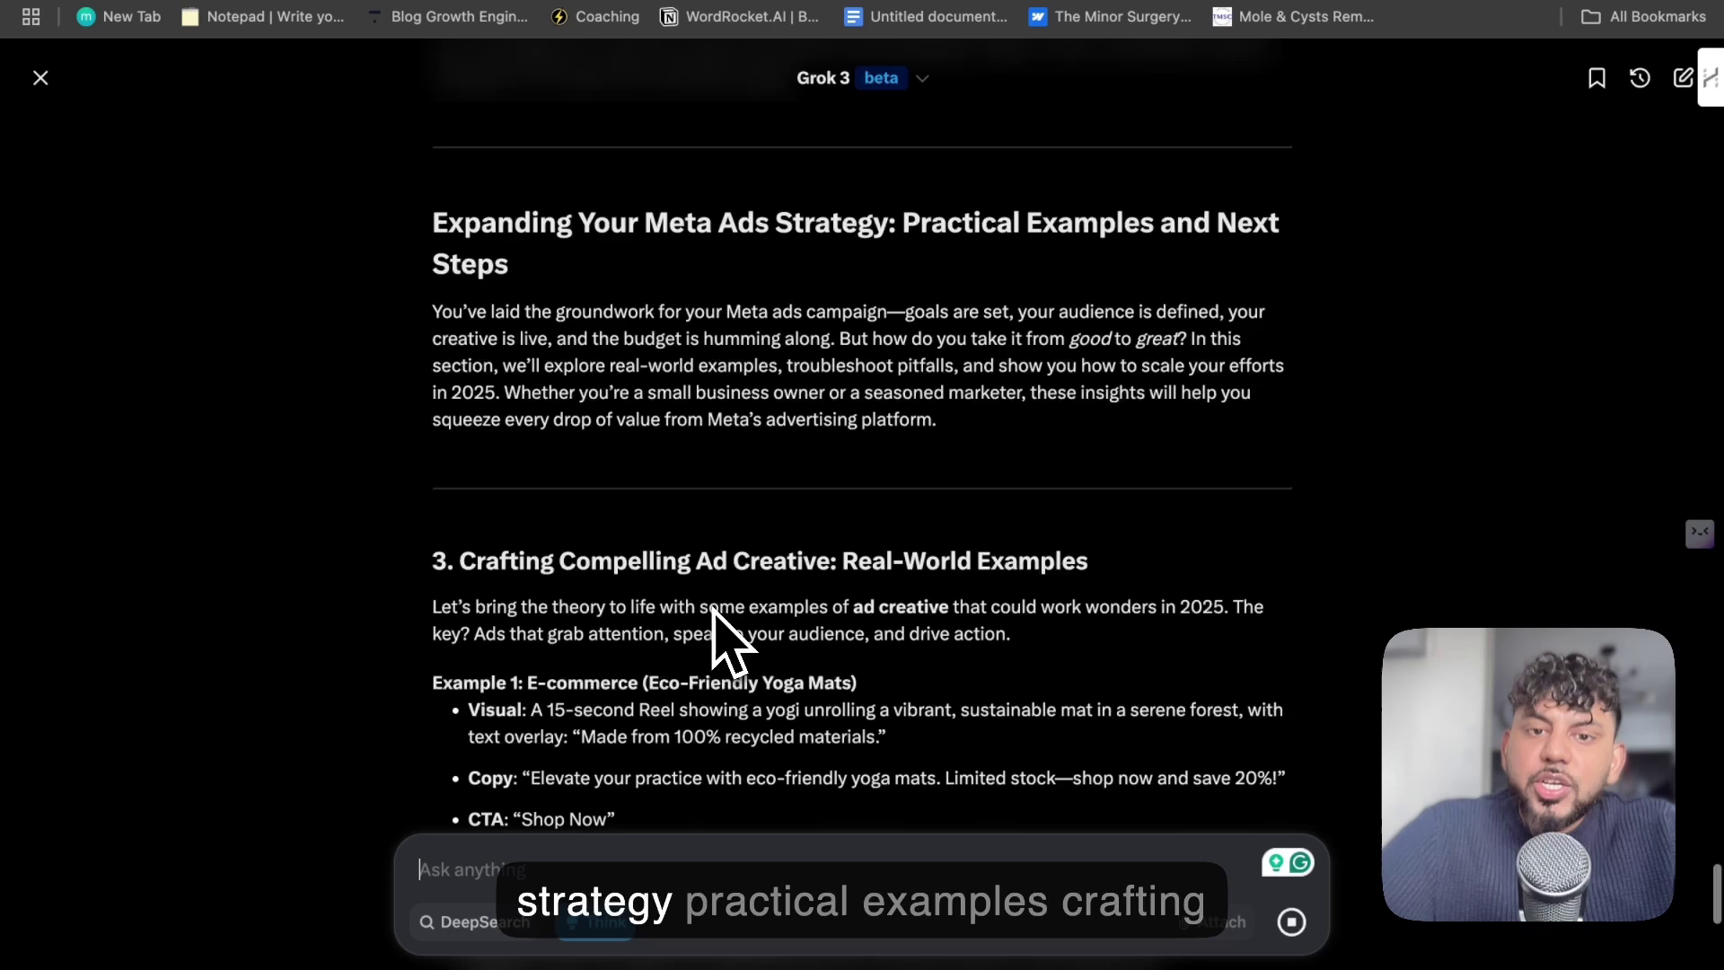
pyautogui.scroll(-5, 712, 609)
pyautogui.scroll(1, 712, 609)
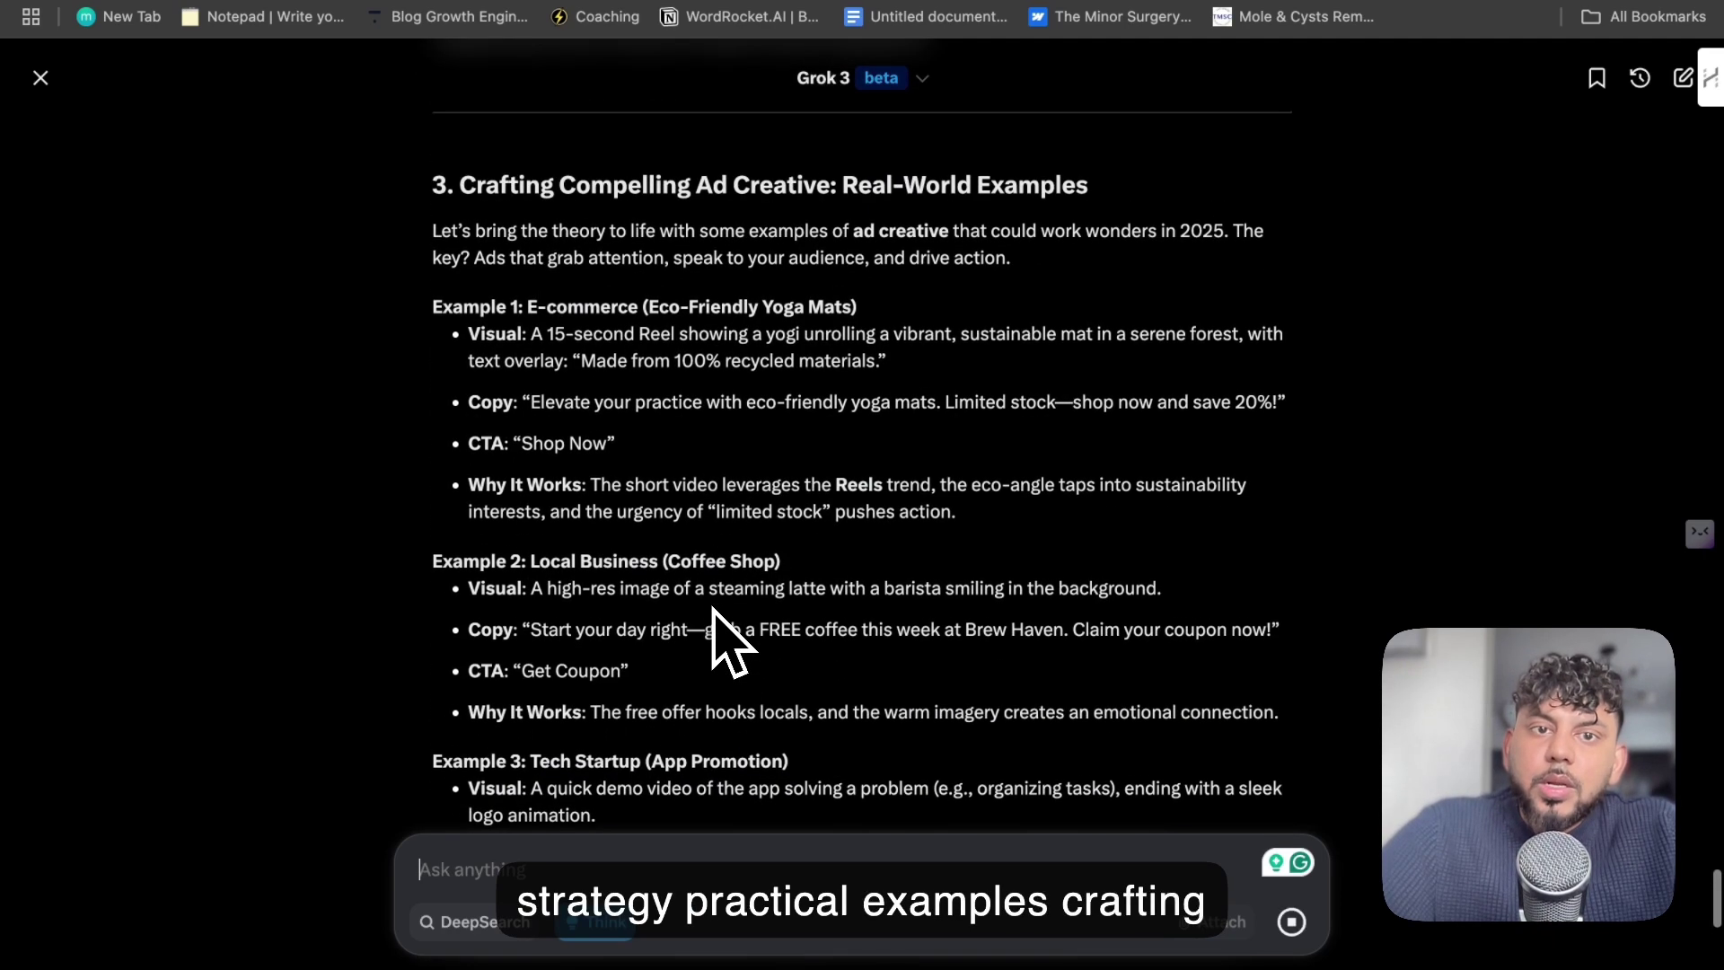
pyautogui.scroll(-1, 709, 597)
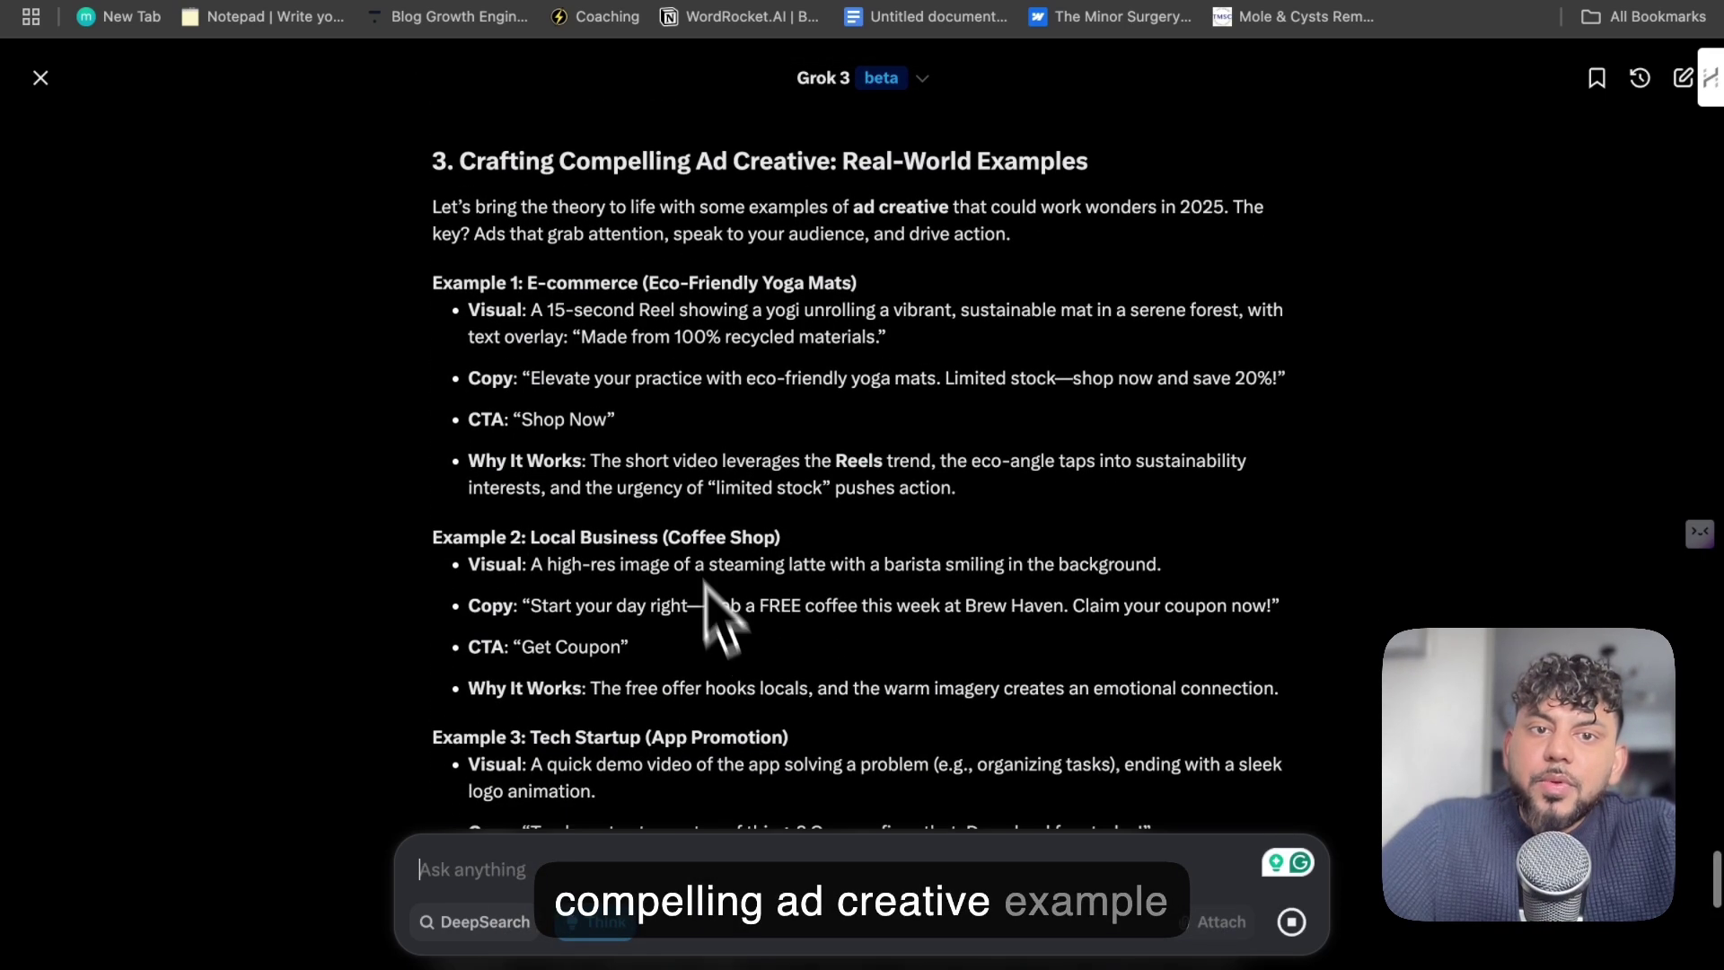
pyautogui.scroll(-5, 616, 350)
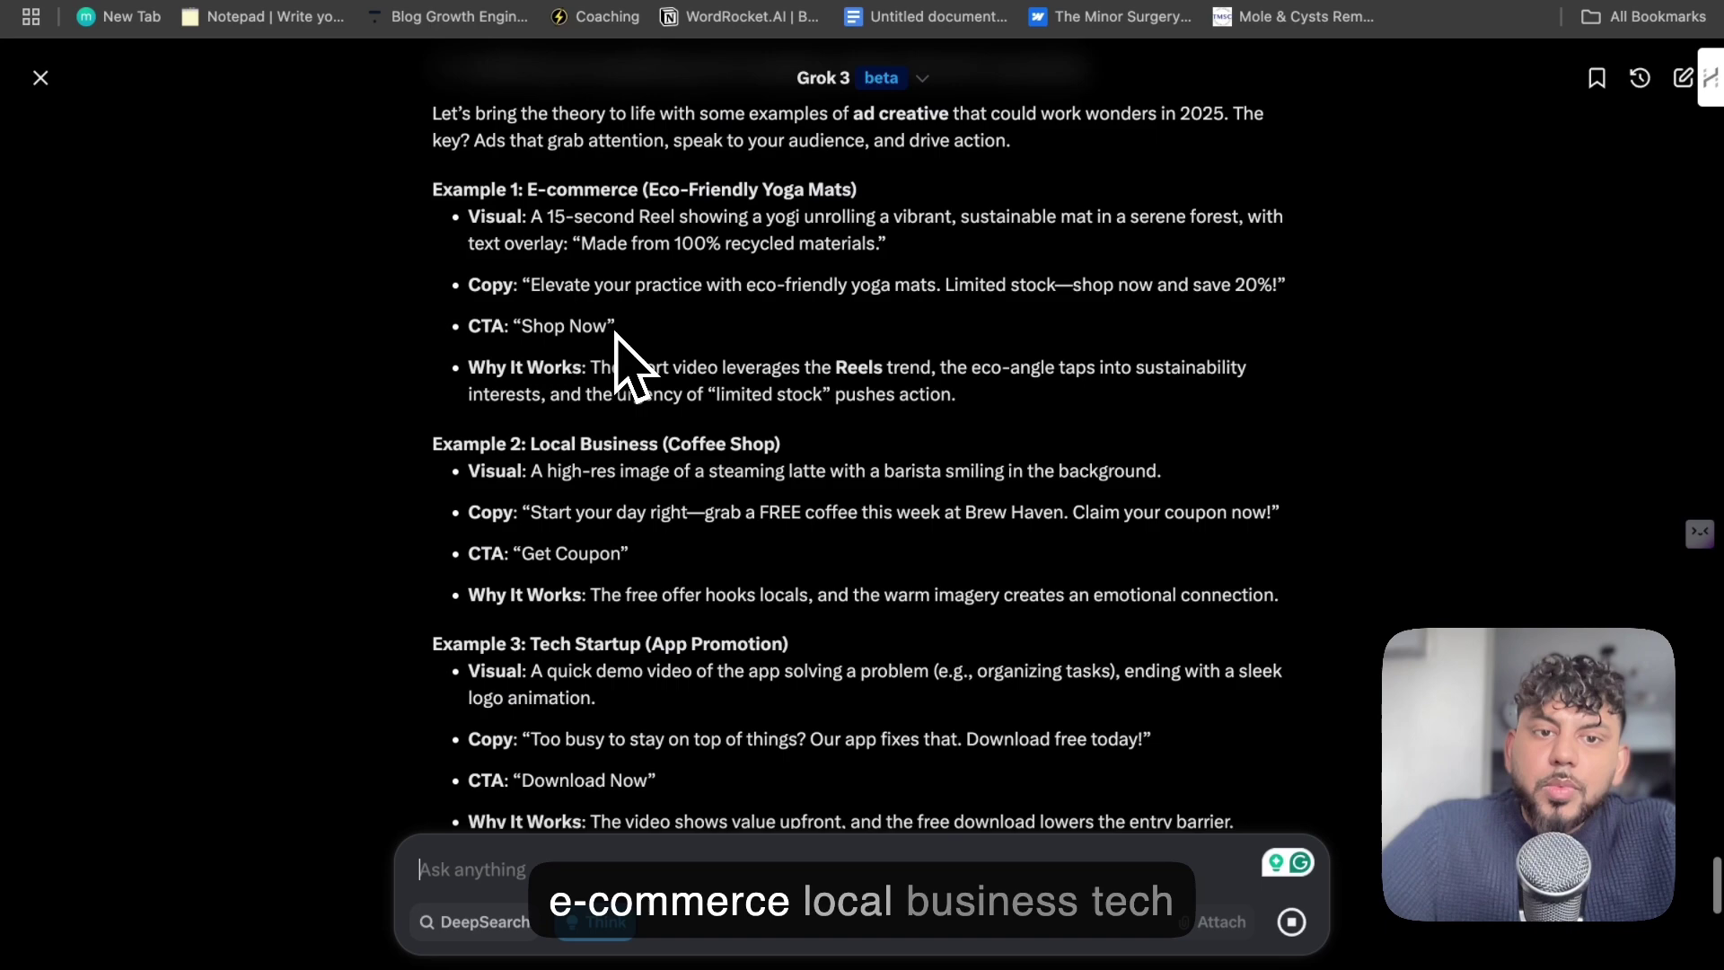
pyautogui.scroll(-4, 662, 381)
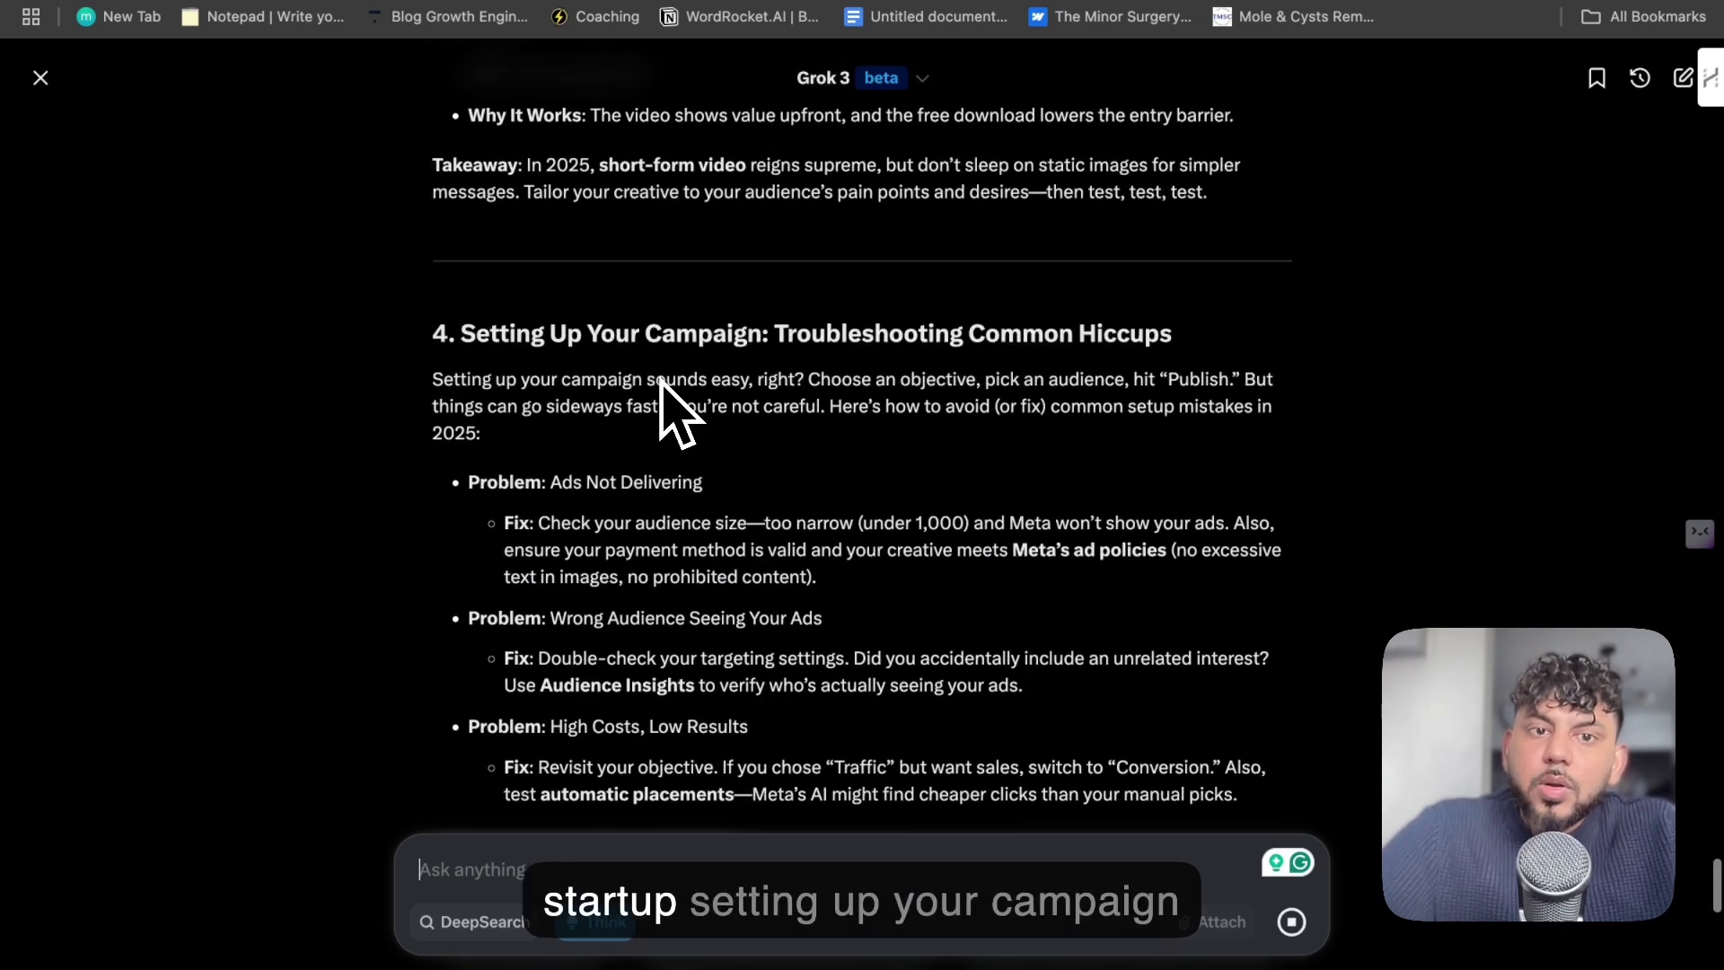
pyautogui.scroll(-13, 662, 380)
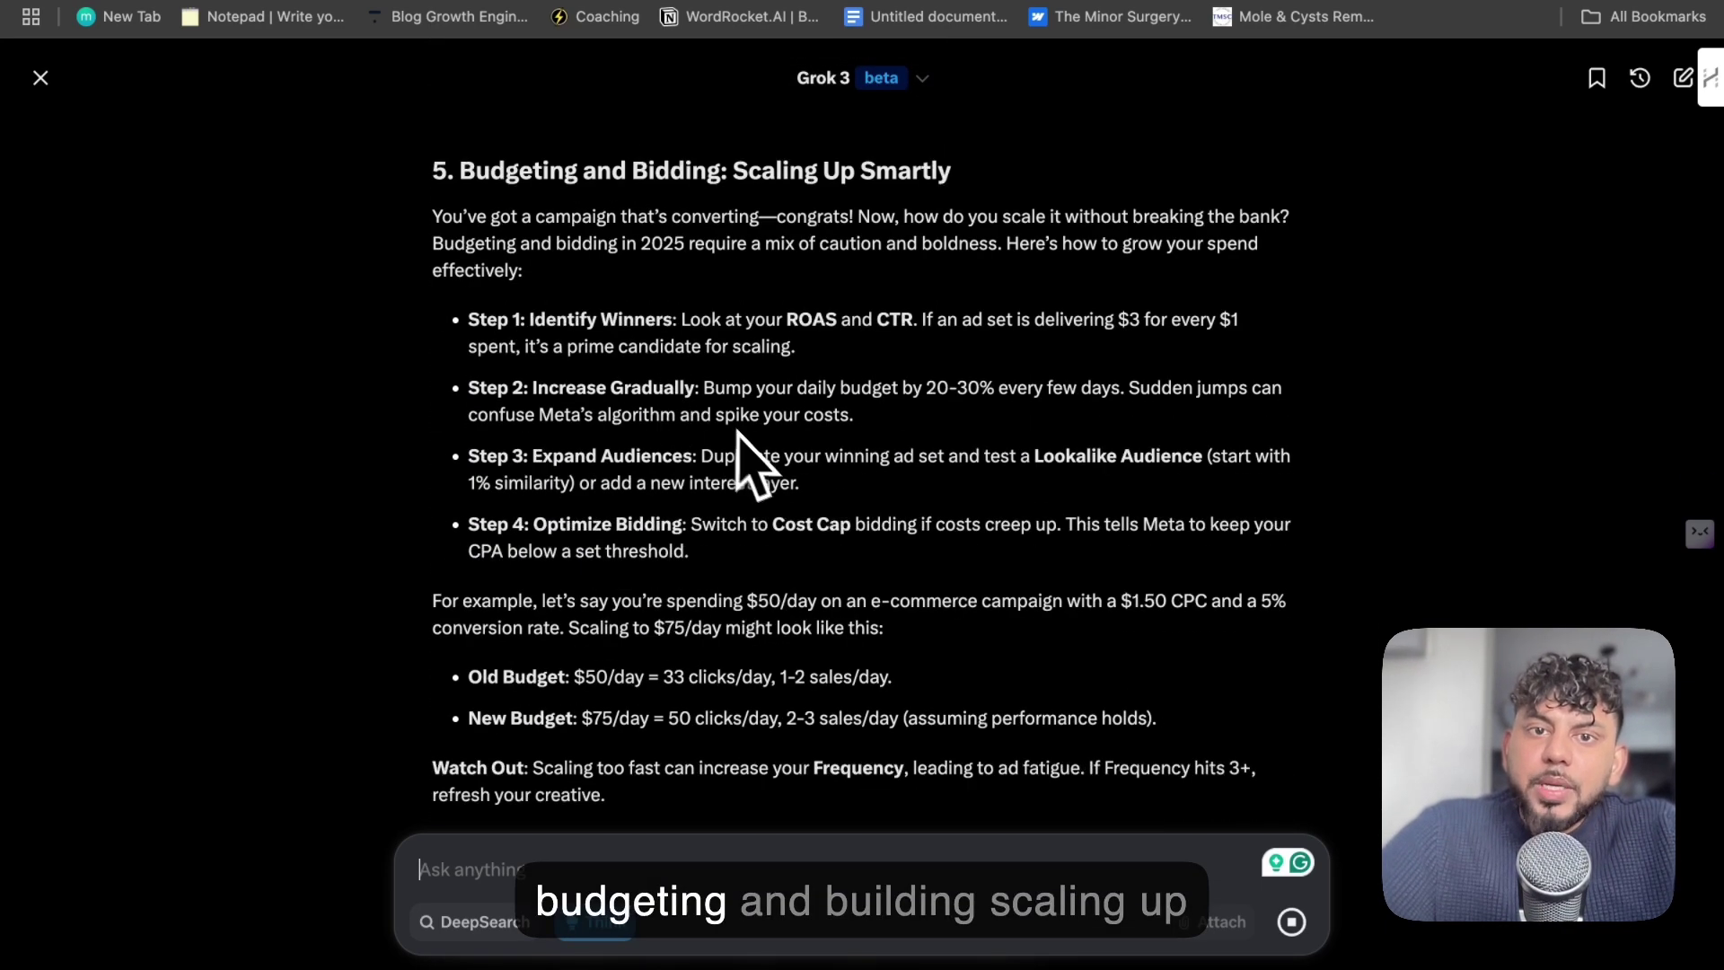
pyautogui.scroll(-8, 736, 449)
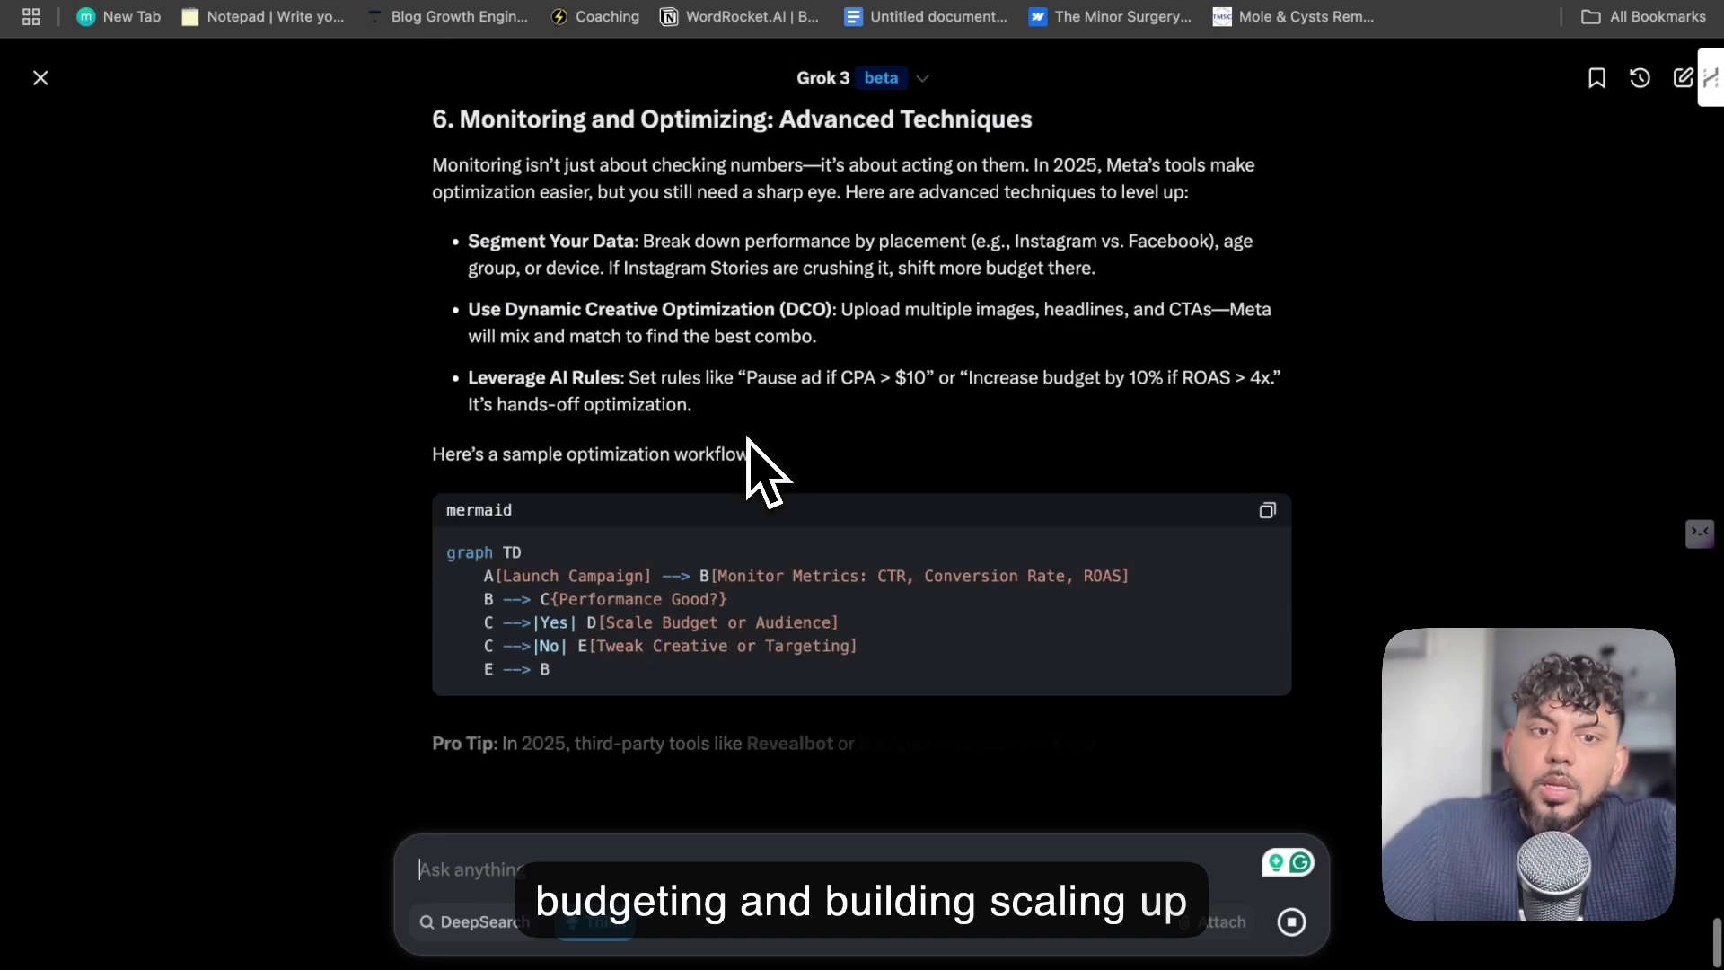
# - Scroll on past the recap playbook and launch checklist to 'Conclusion: Master Meta Ads in 2025 and Beyond'
pyautogui.scroll(1, 754, 462)
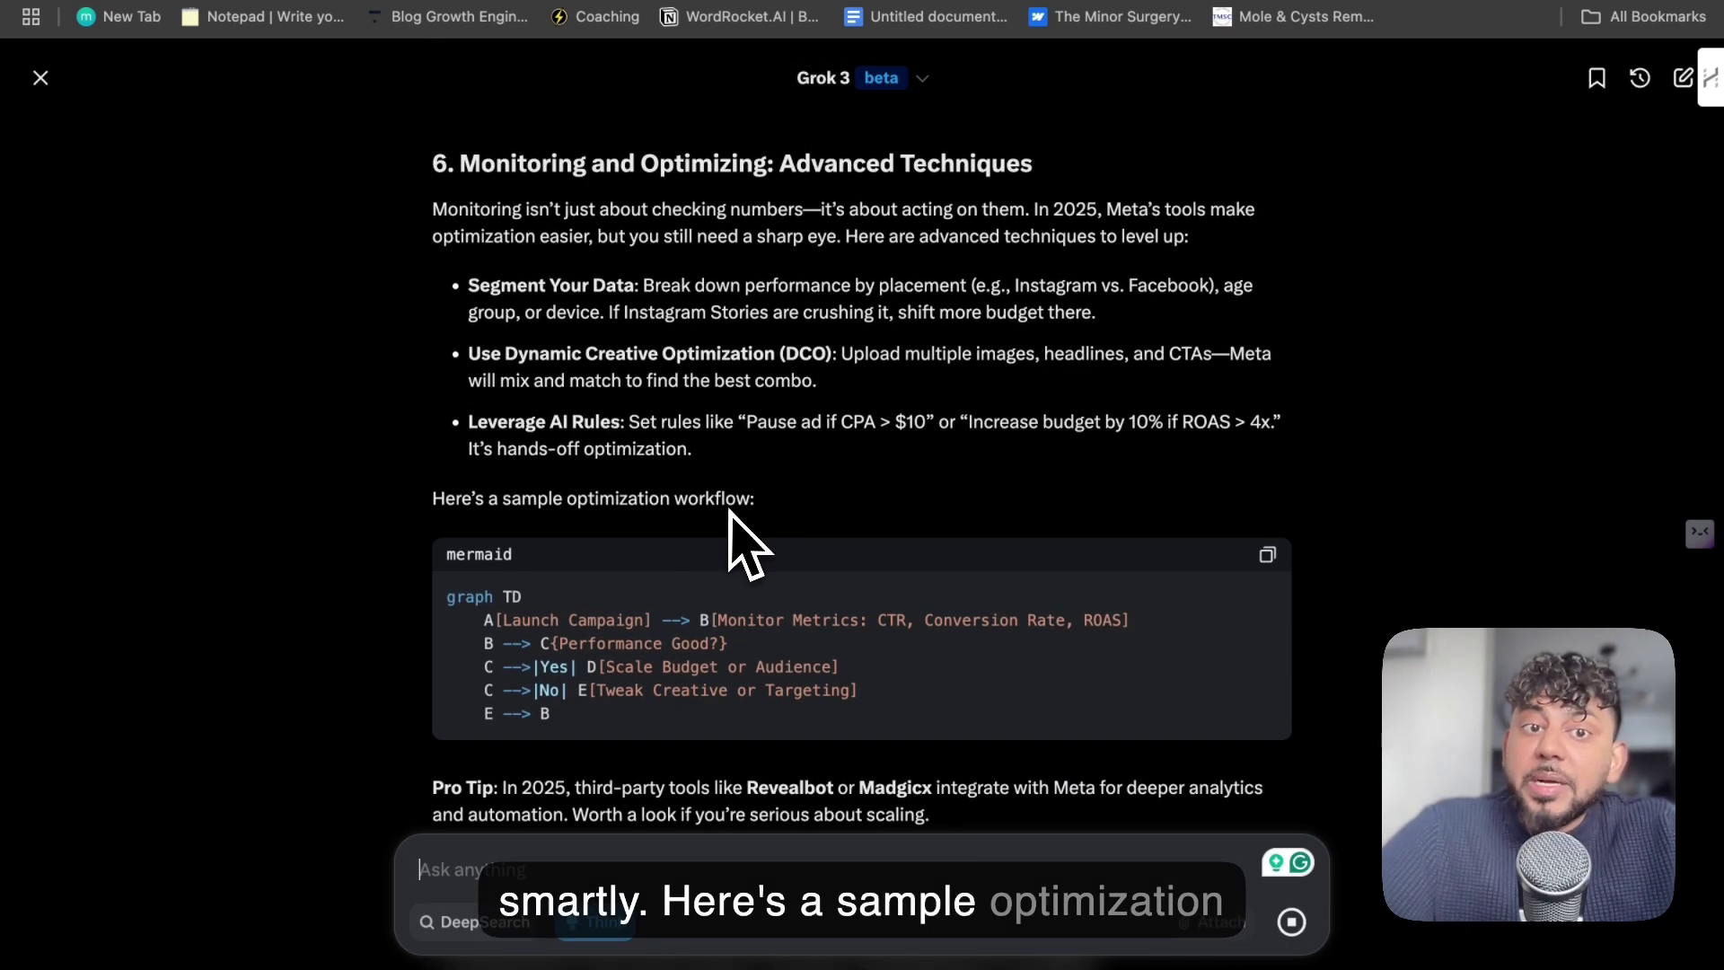
pyautogui.scroll(1, 732, 510)
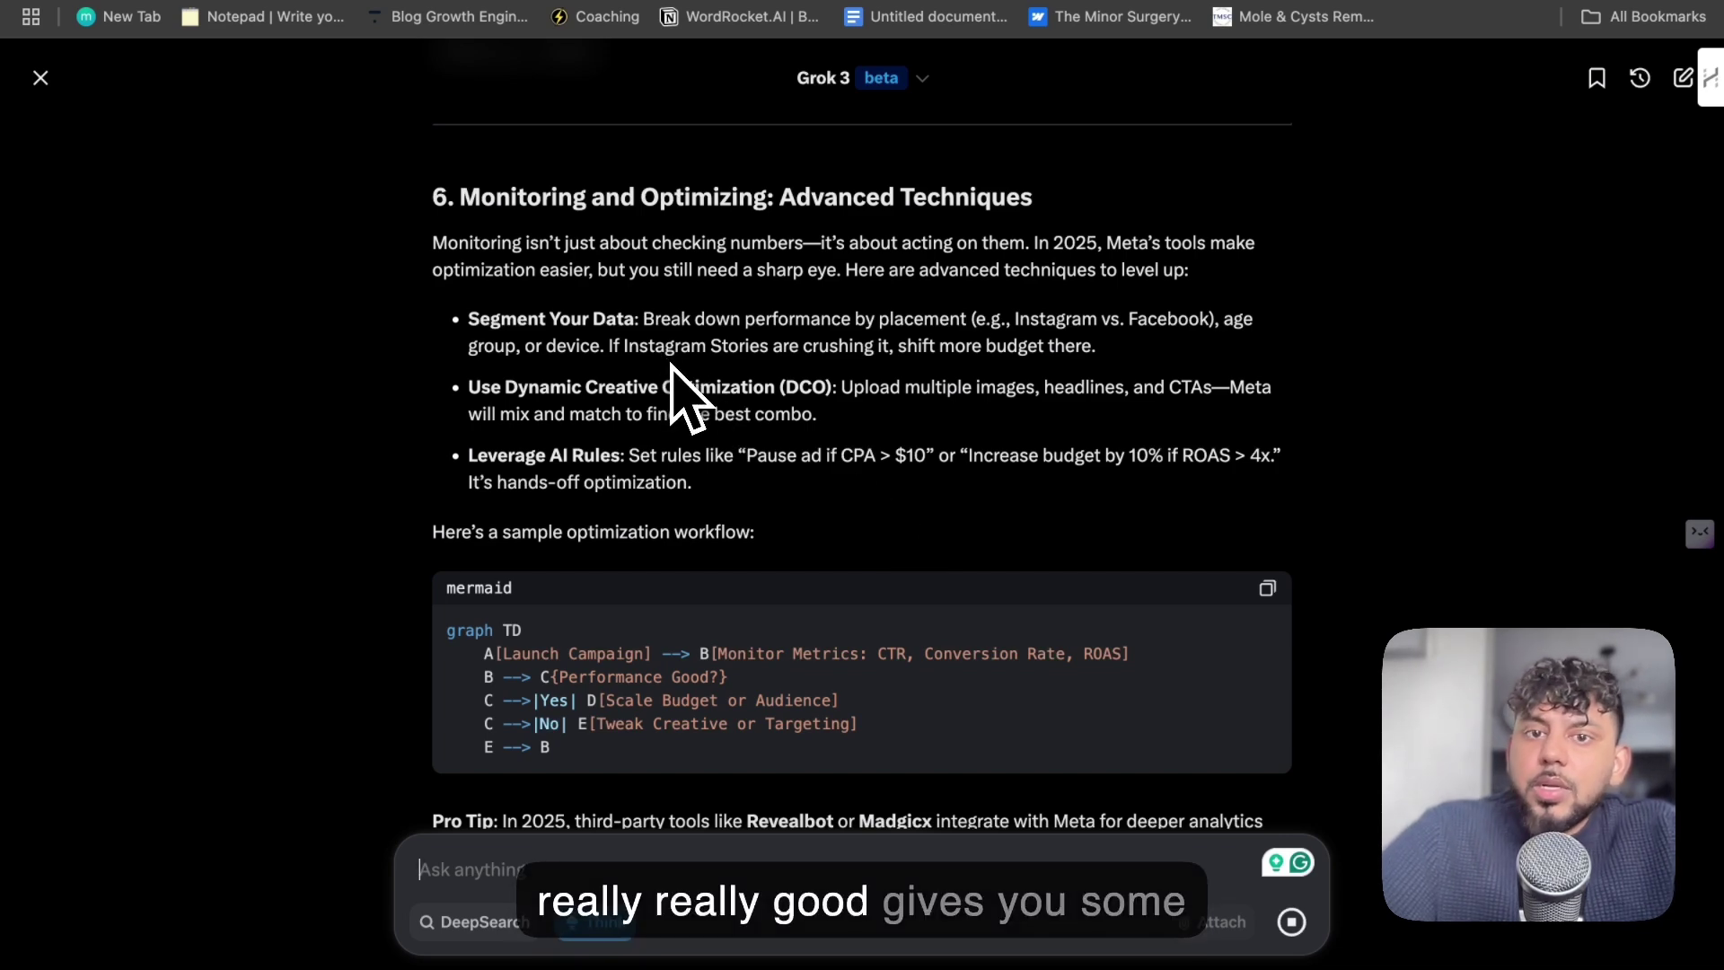
pyautogui.scroll(-1, 672, 362)
pyautogui.scroll(-3, 672, 363)
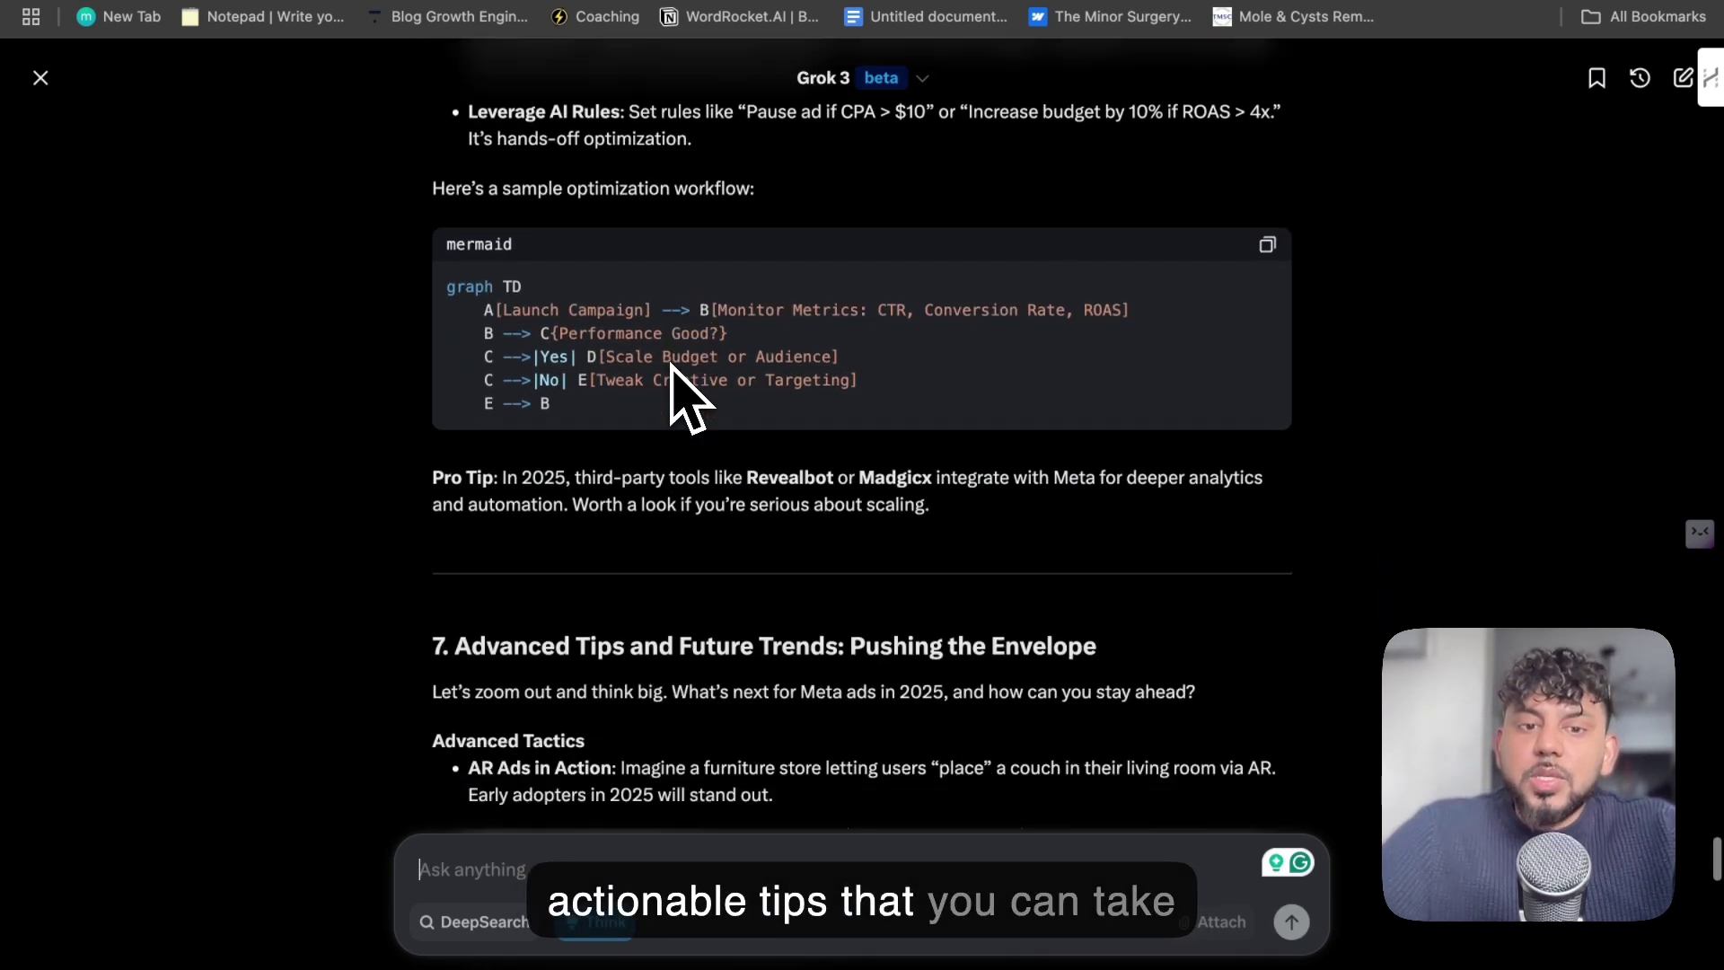
pyautogui.scroll(-3, 673, 365)
pyautogui.scroll(-1, 682, 395)
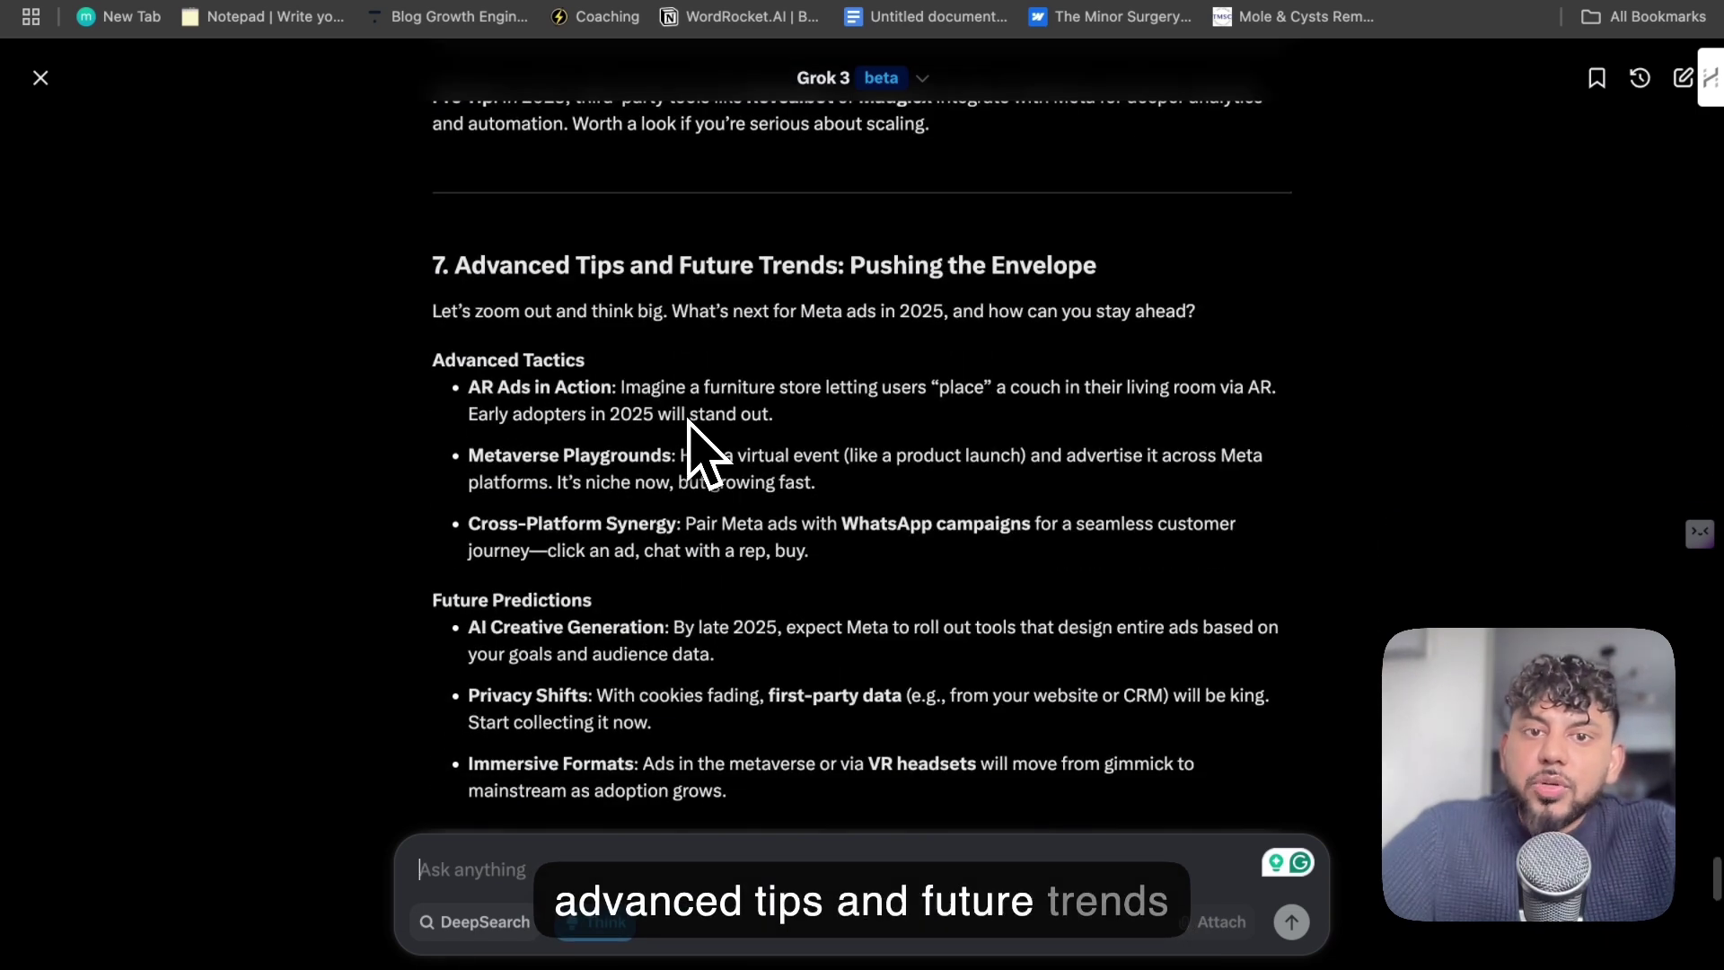
pyautogui.scroll(-5, 688, 419)
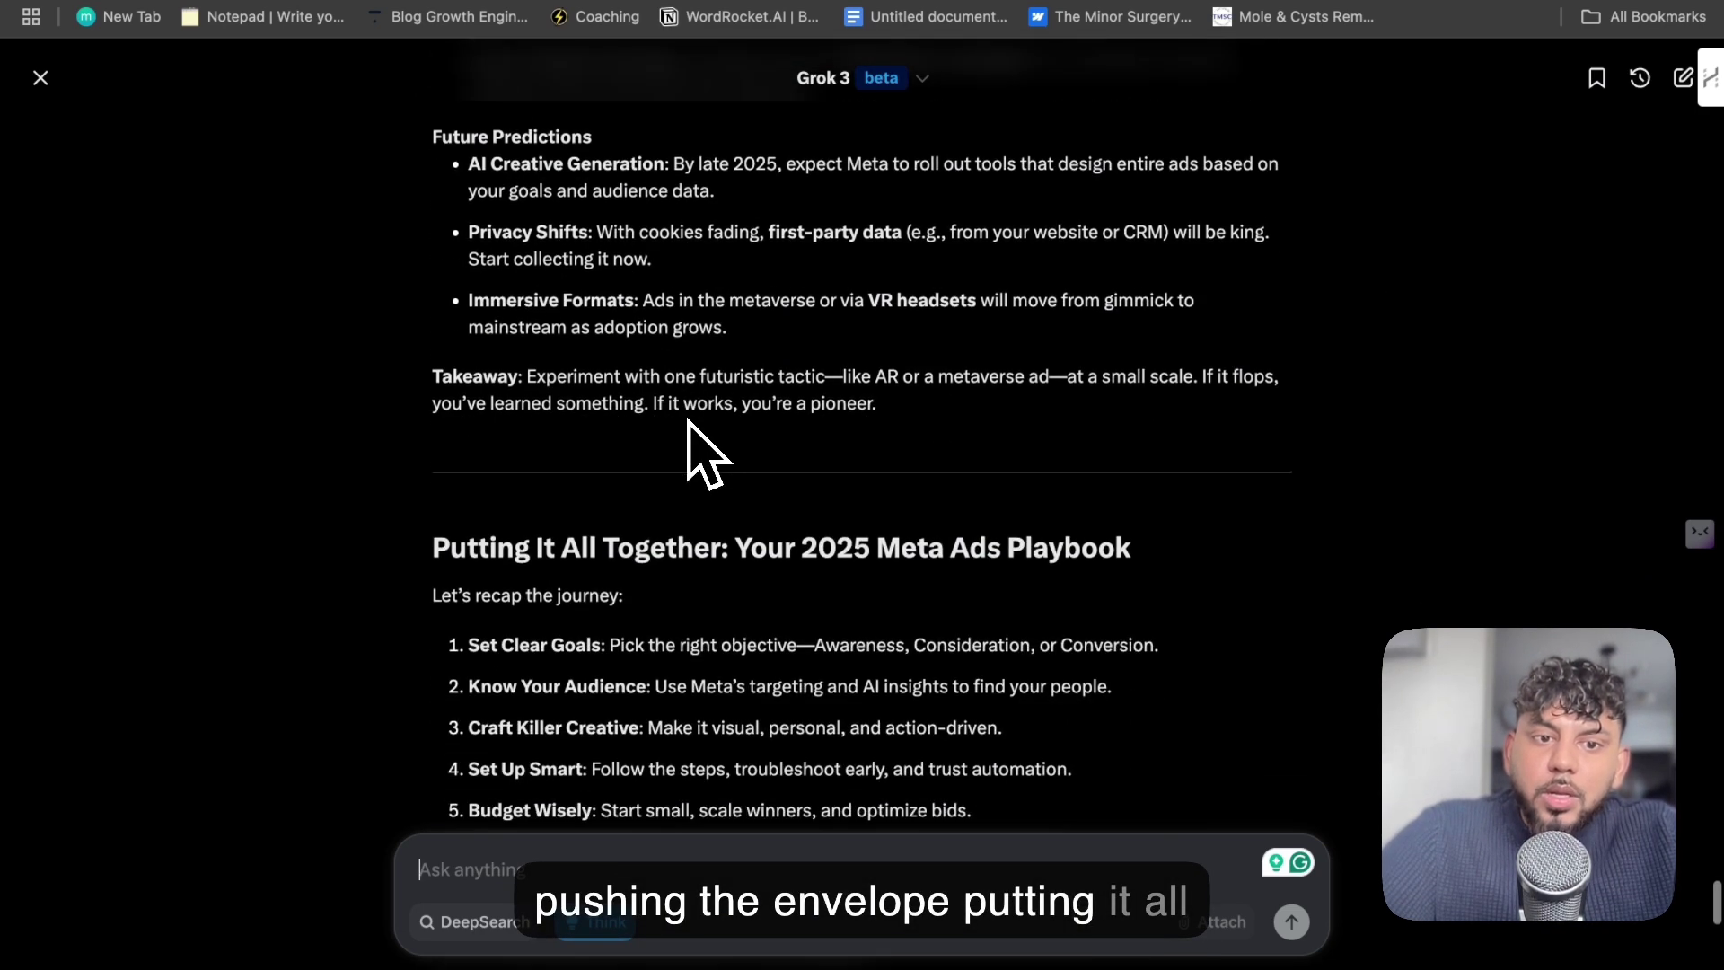
pyautogui.scroll(-3, 688, 429)
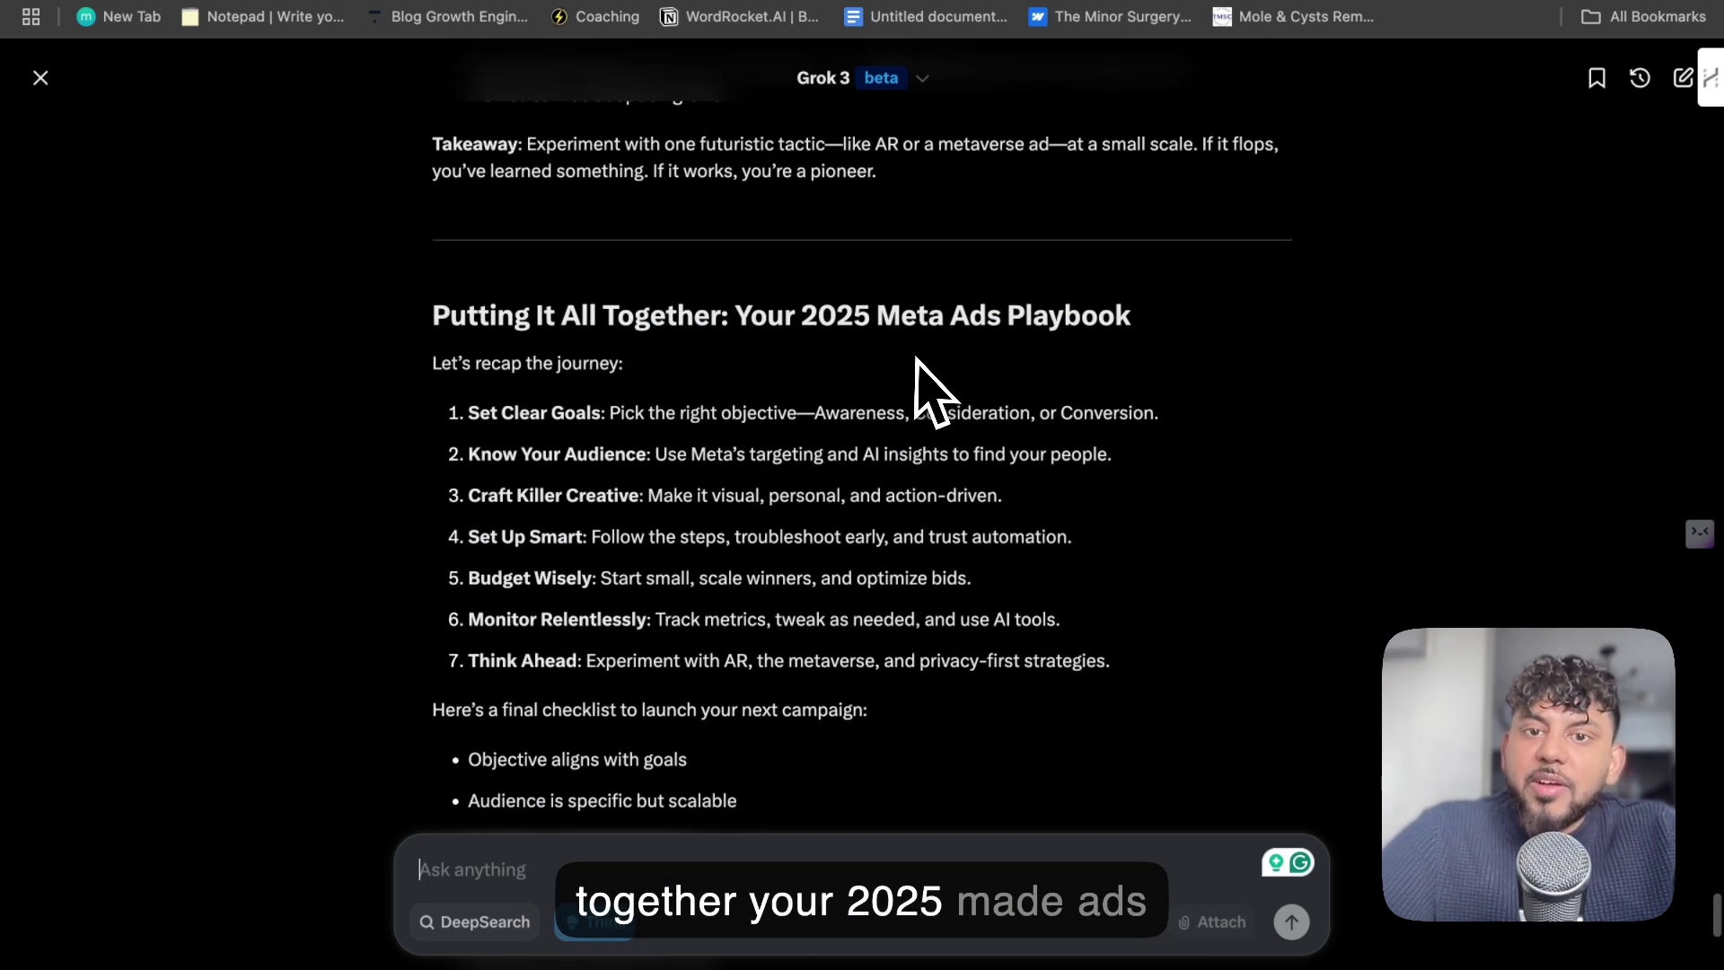
pyautogui.scroll(-2, 949, 372)
pyautogui.scroll(-6, 951, 372)
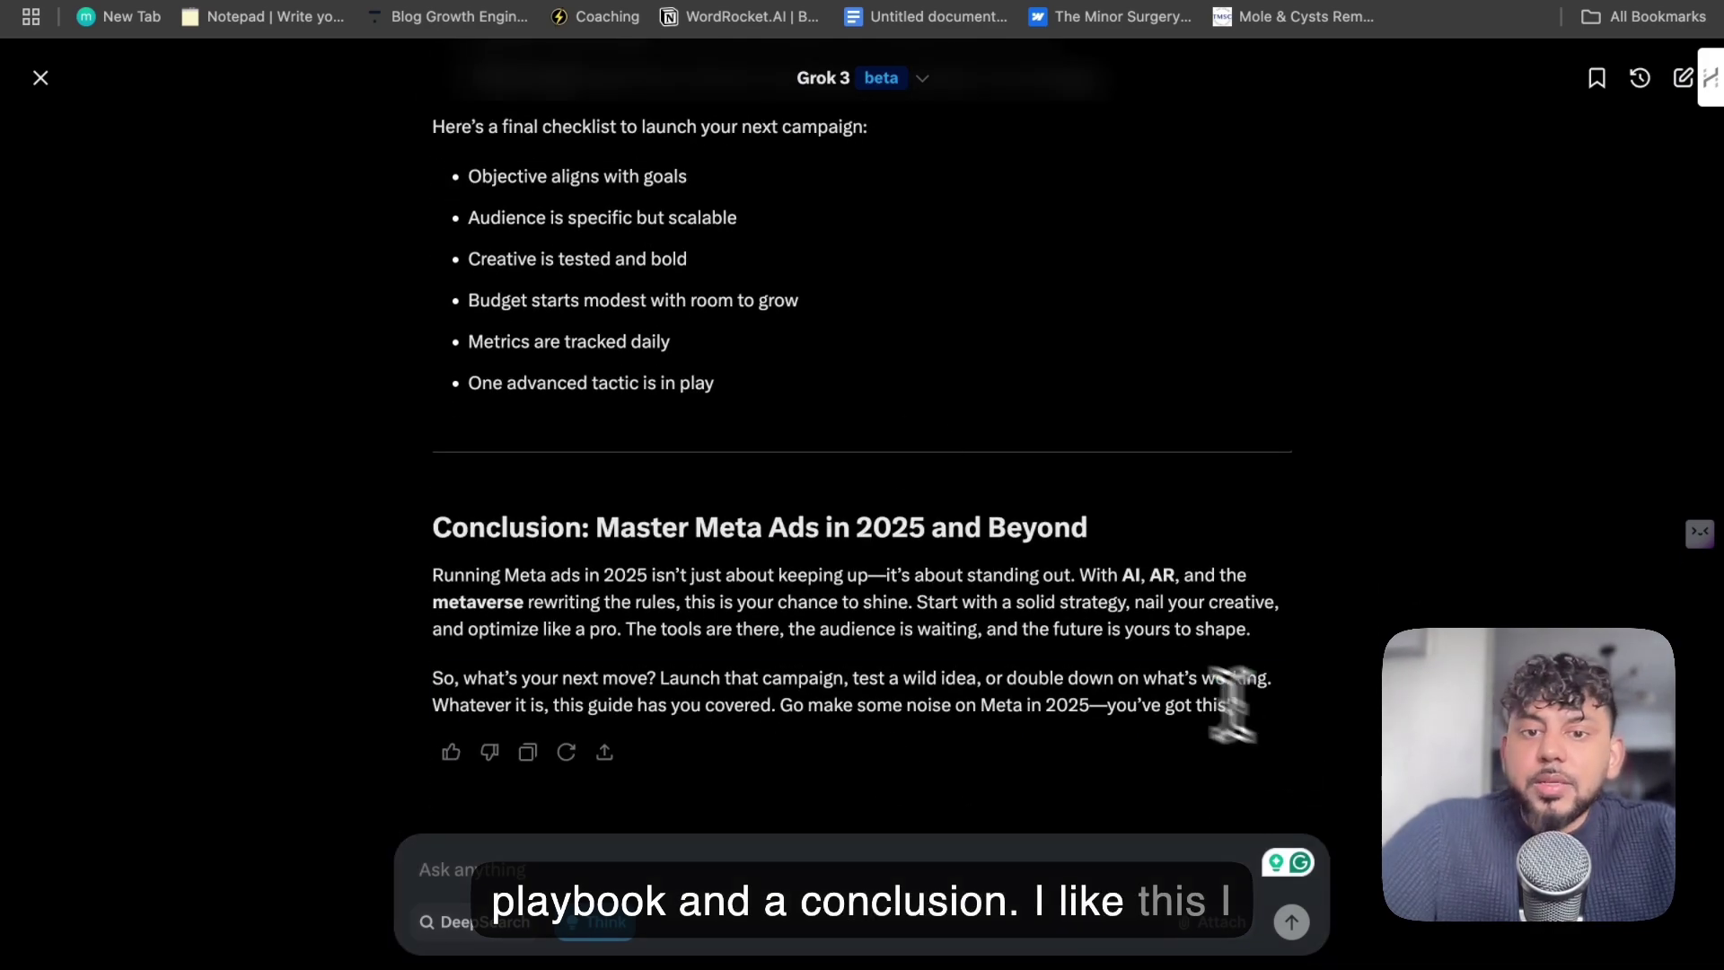
# - Select the full Meta ads article text and check its length with Word Counter Plus
pyautogui.scroll(15, 1027, 539)
pyautogui.moveTo(1229, 705); pyautogui.dragTo(424, 489)
pyautogui.scroll(20, 907, 388)
pyautogui.scroll(20, 904, 377)
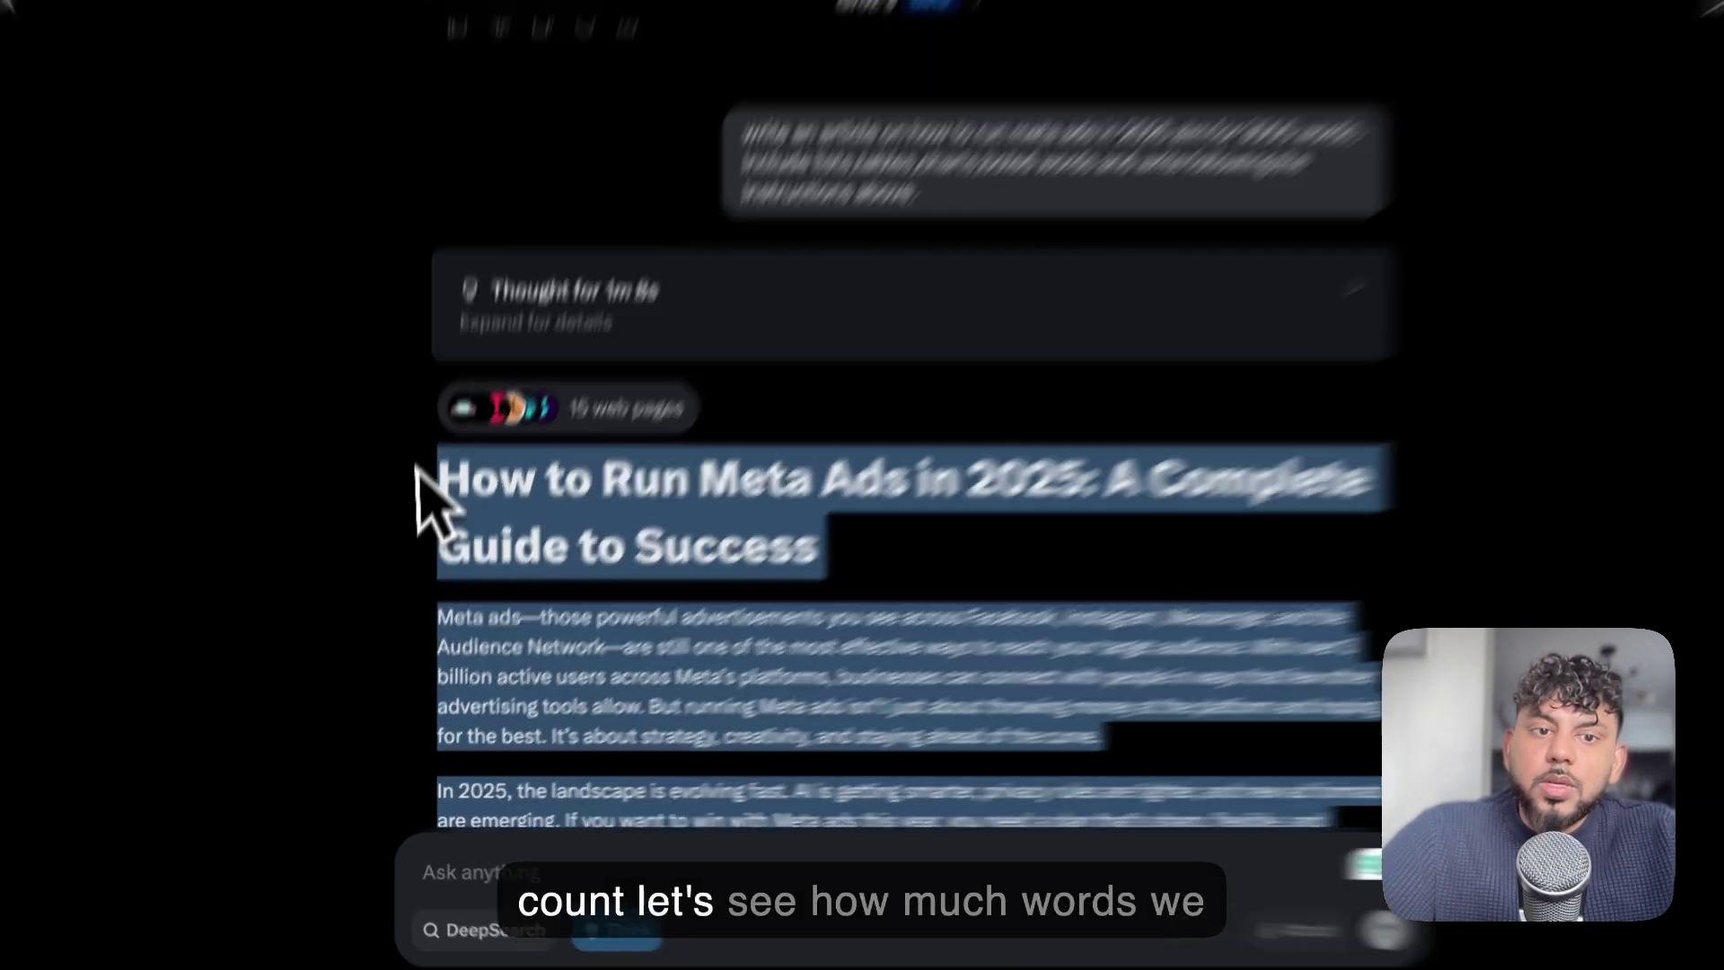
pyautogui.rightClick(525, 519)
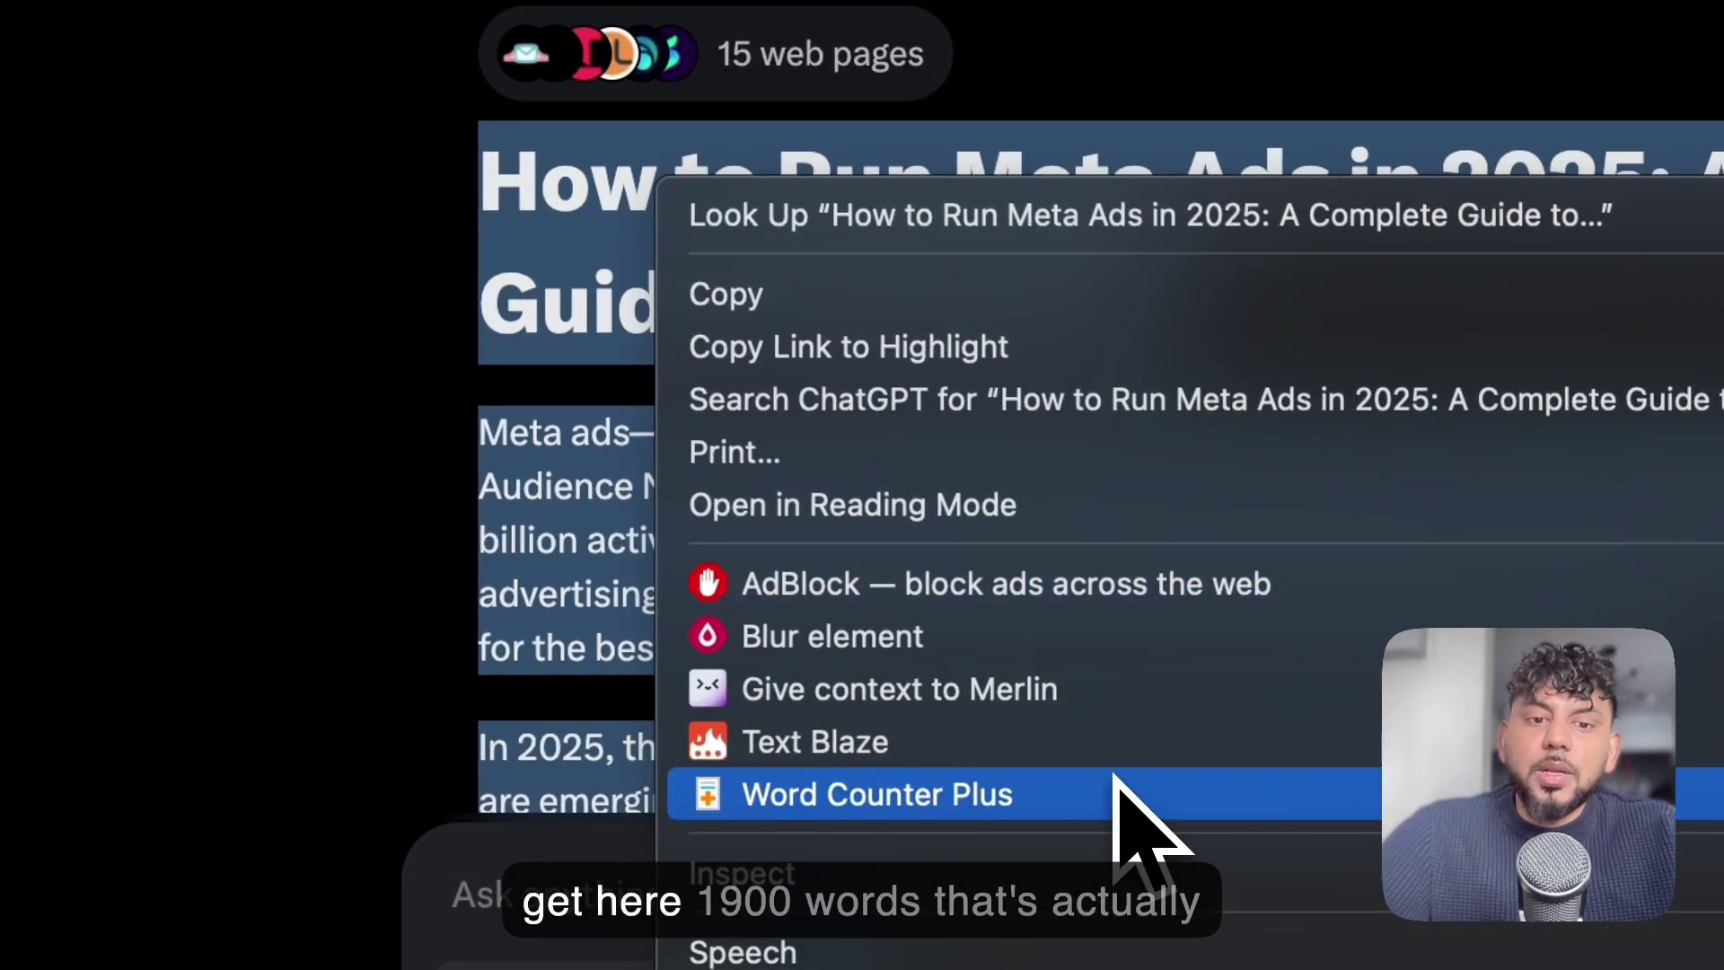
pyautogui.click(1116, 793)
pyautogui.click(961, 293)
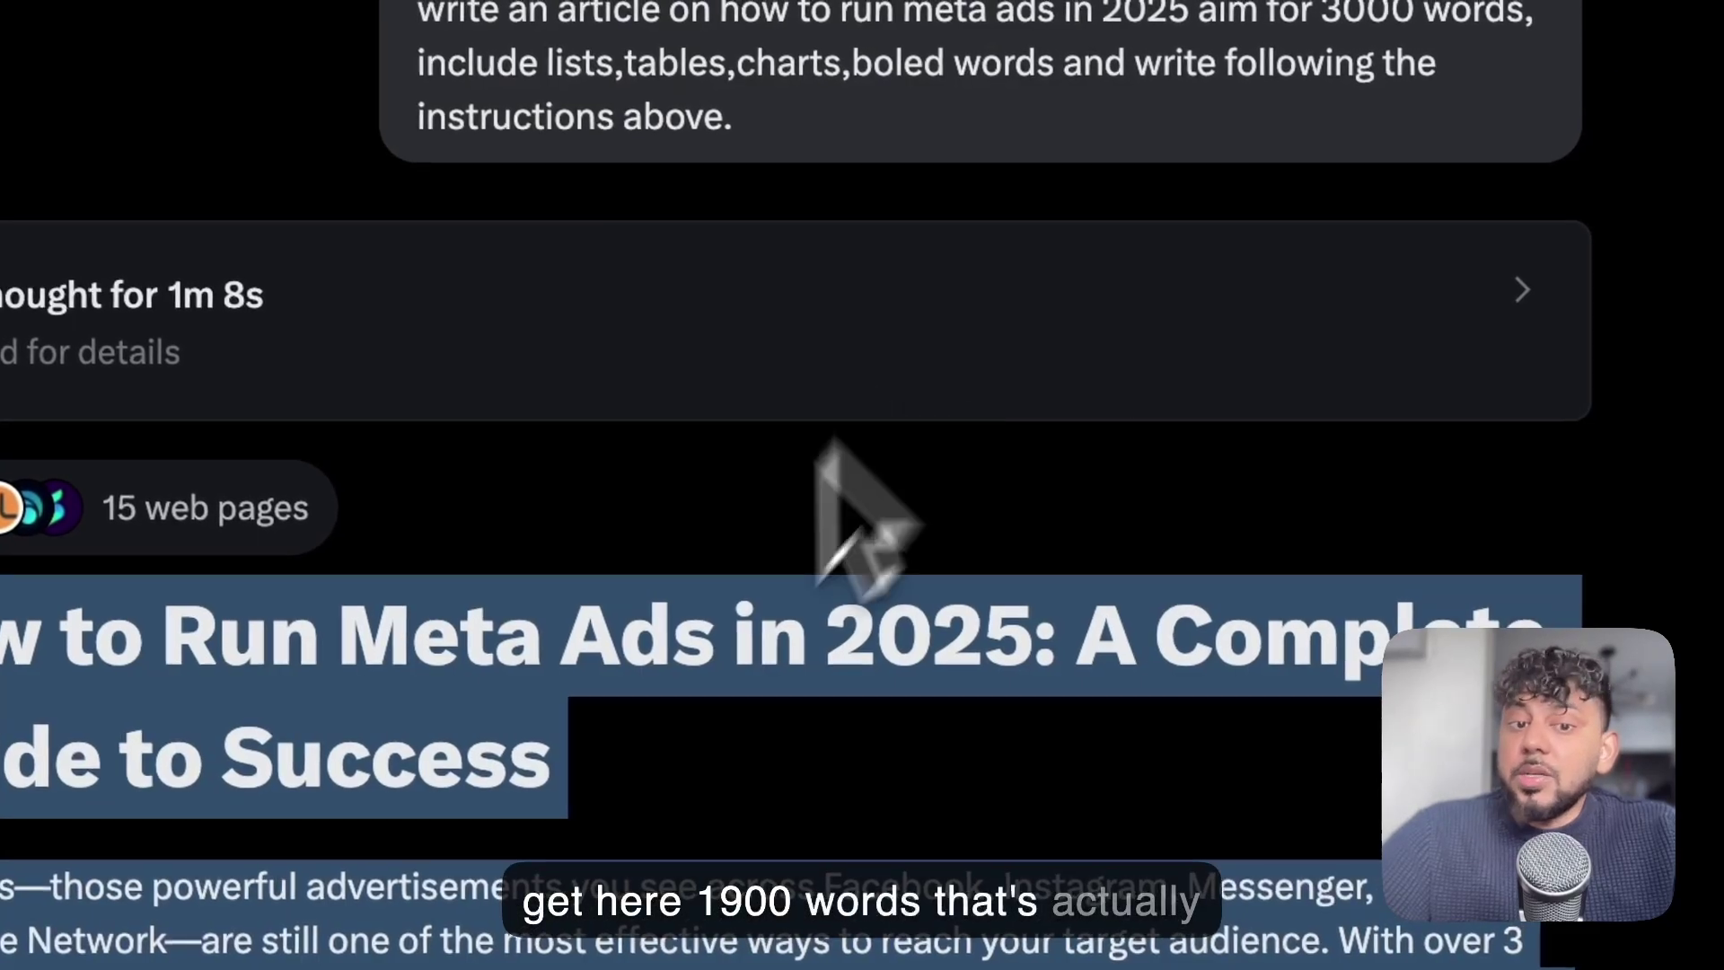
pyautogui.scroll(-20, 846, 500)
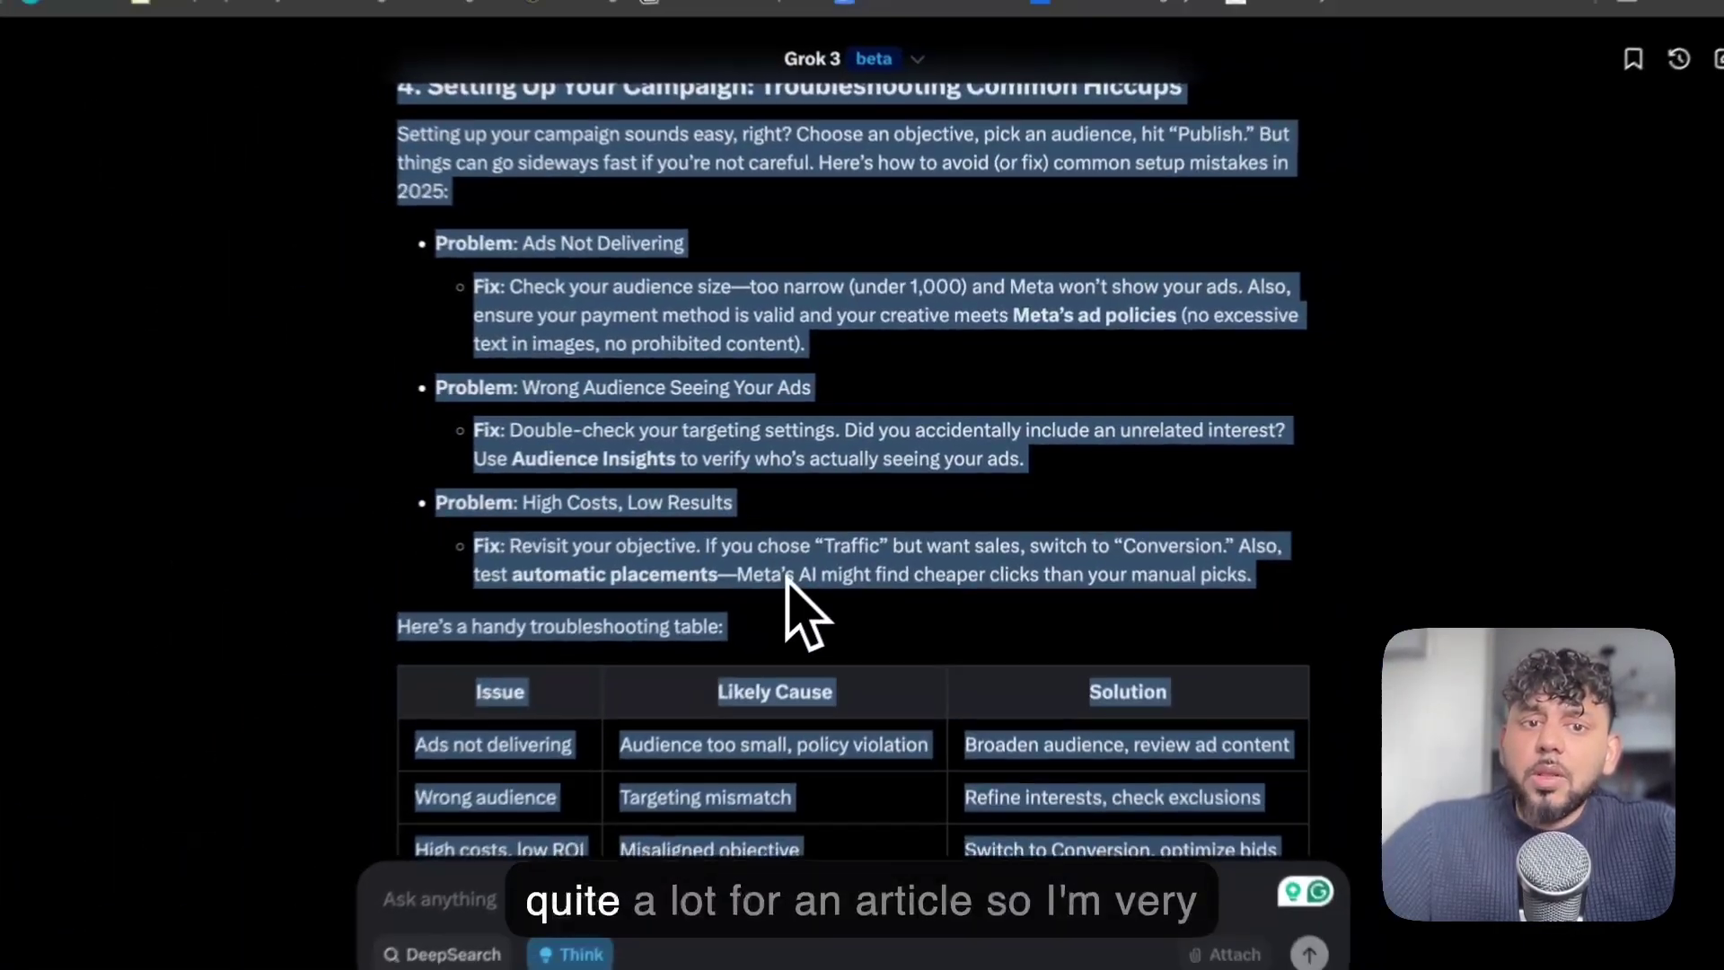
pyautogui.scroll(-20, 790, 584)
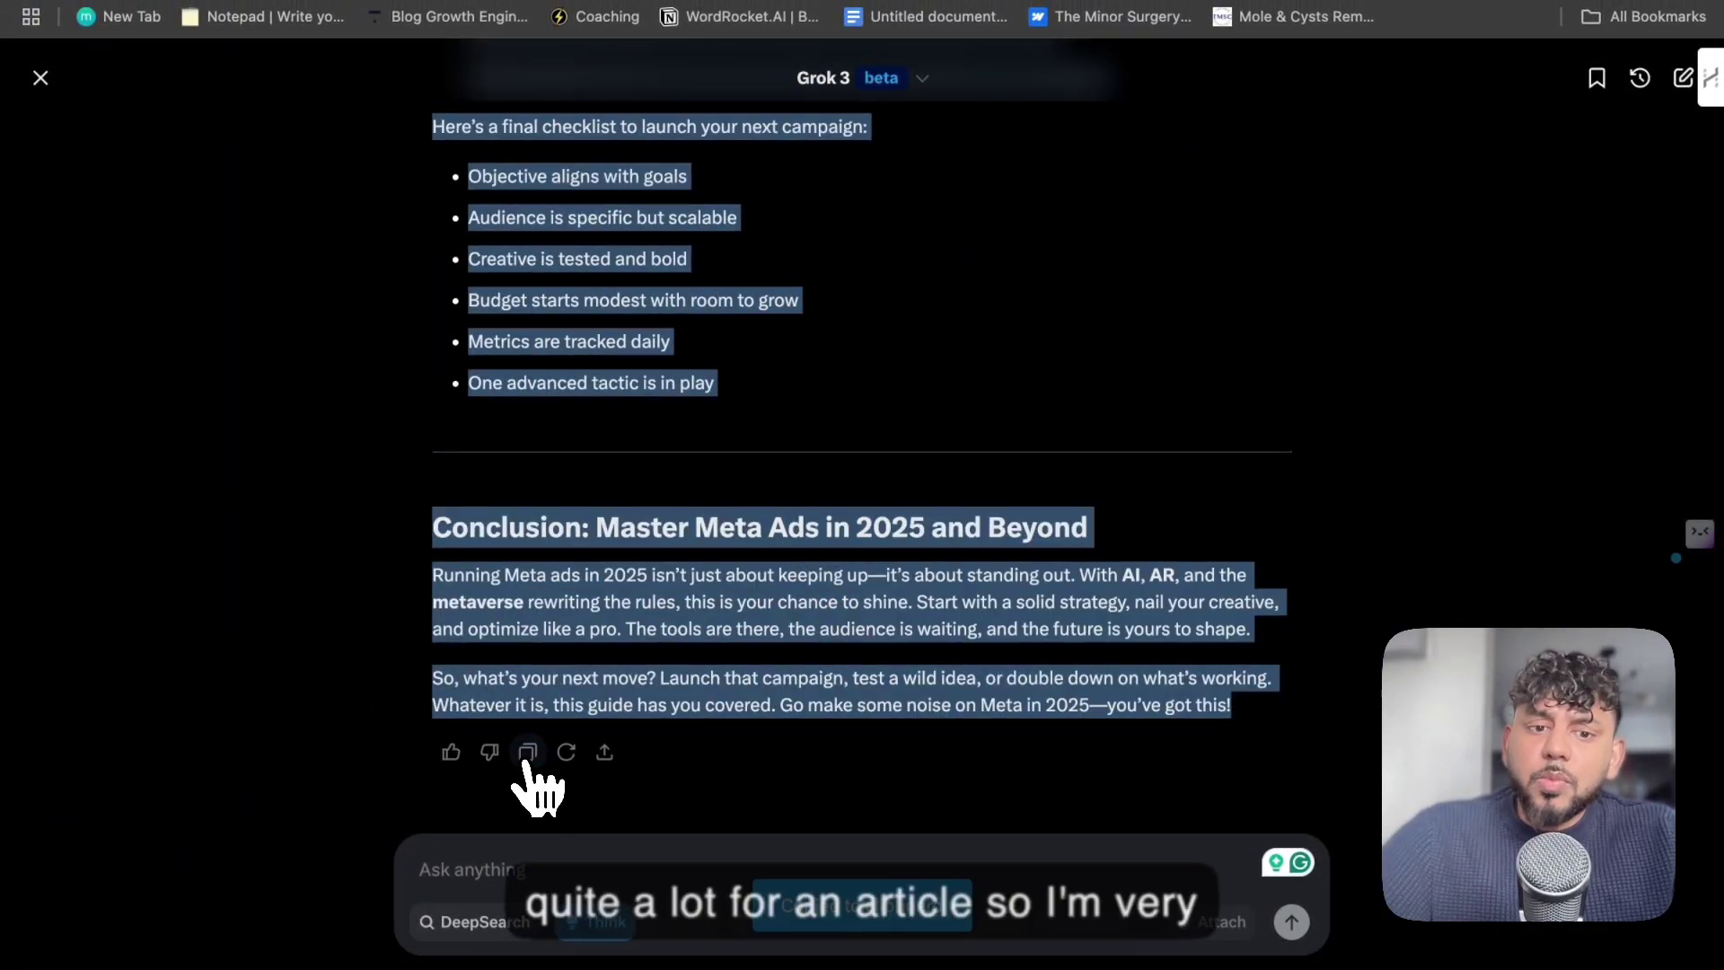
pyautogui.scroll(20, 893, 561)
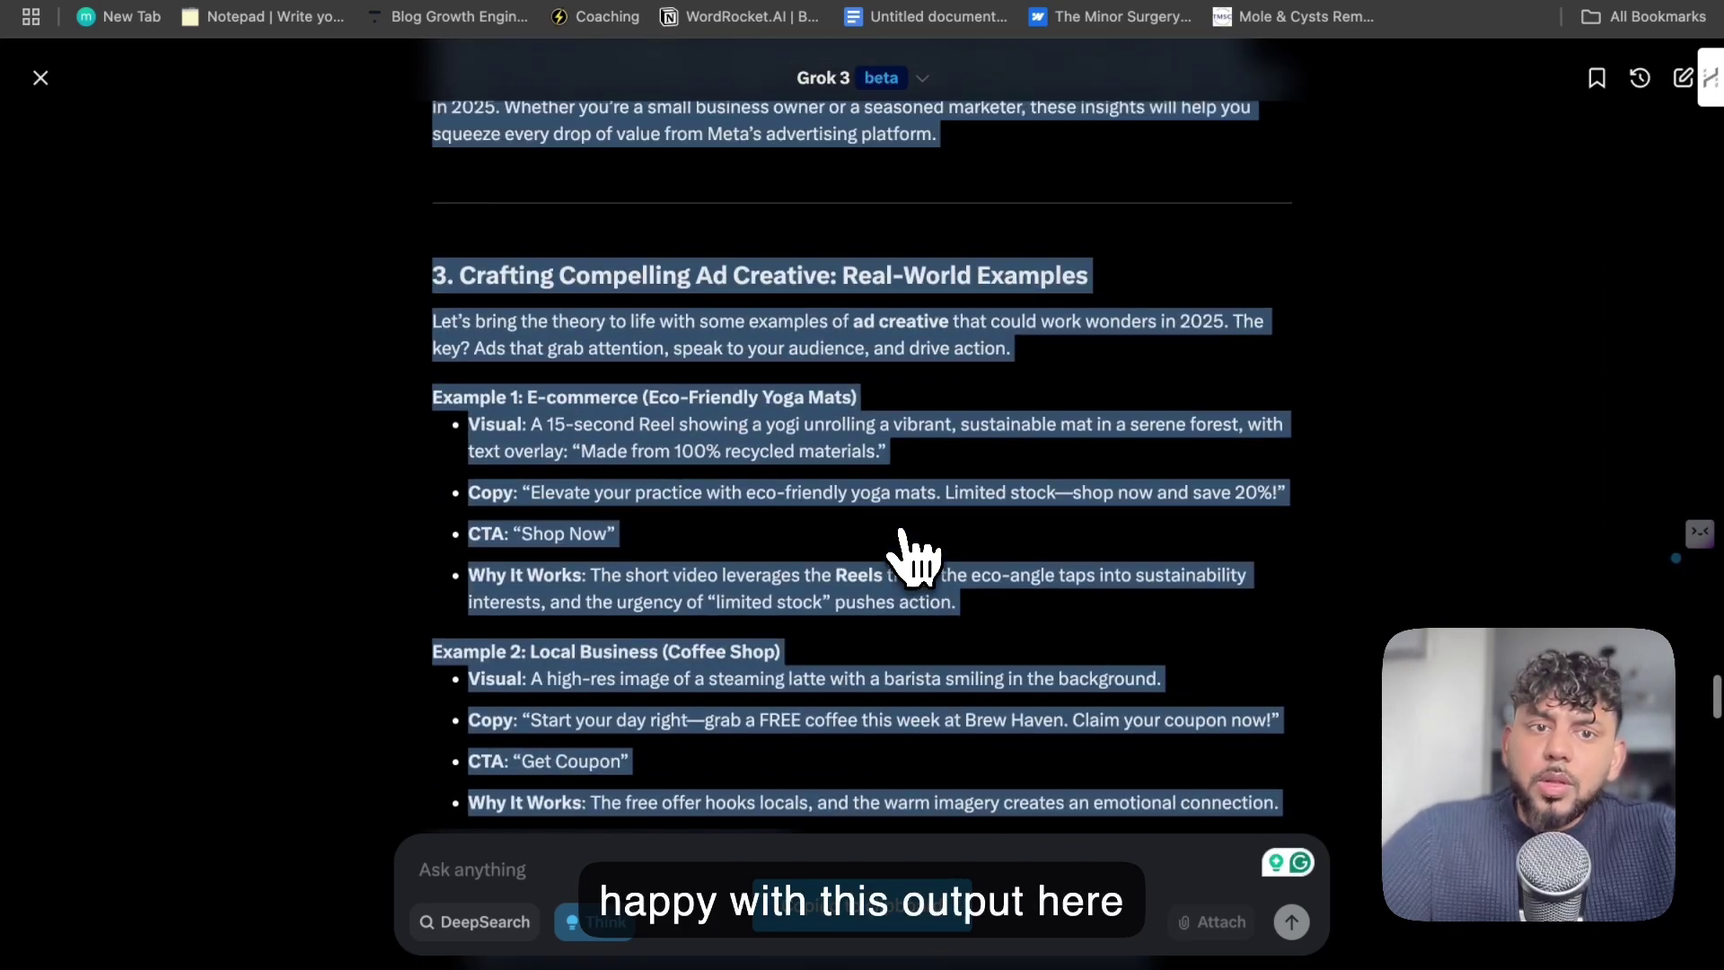
pyautogui.scroll(20, 906, 552)
pyautogui.hotkey('ctrl', 'c')
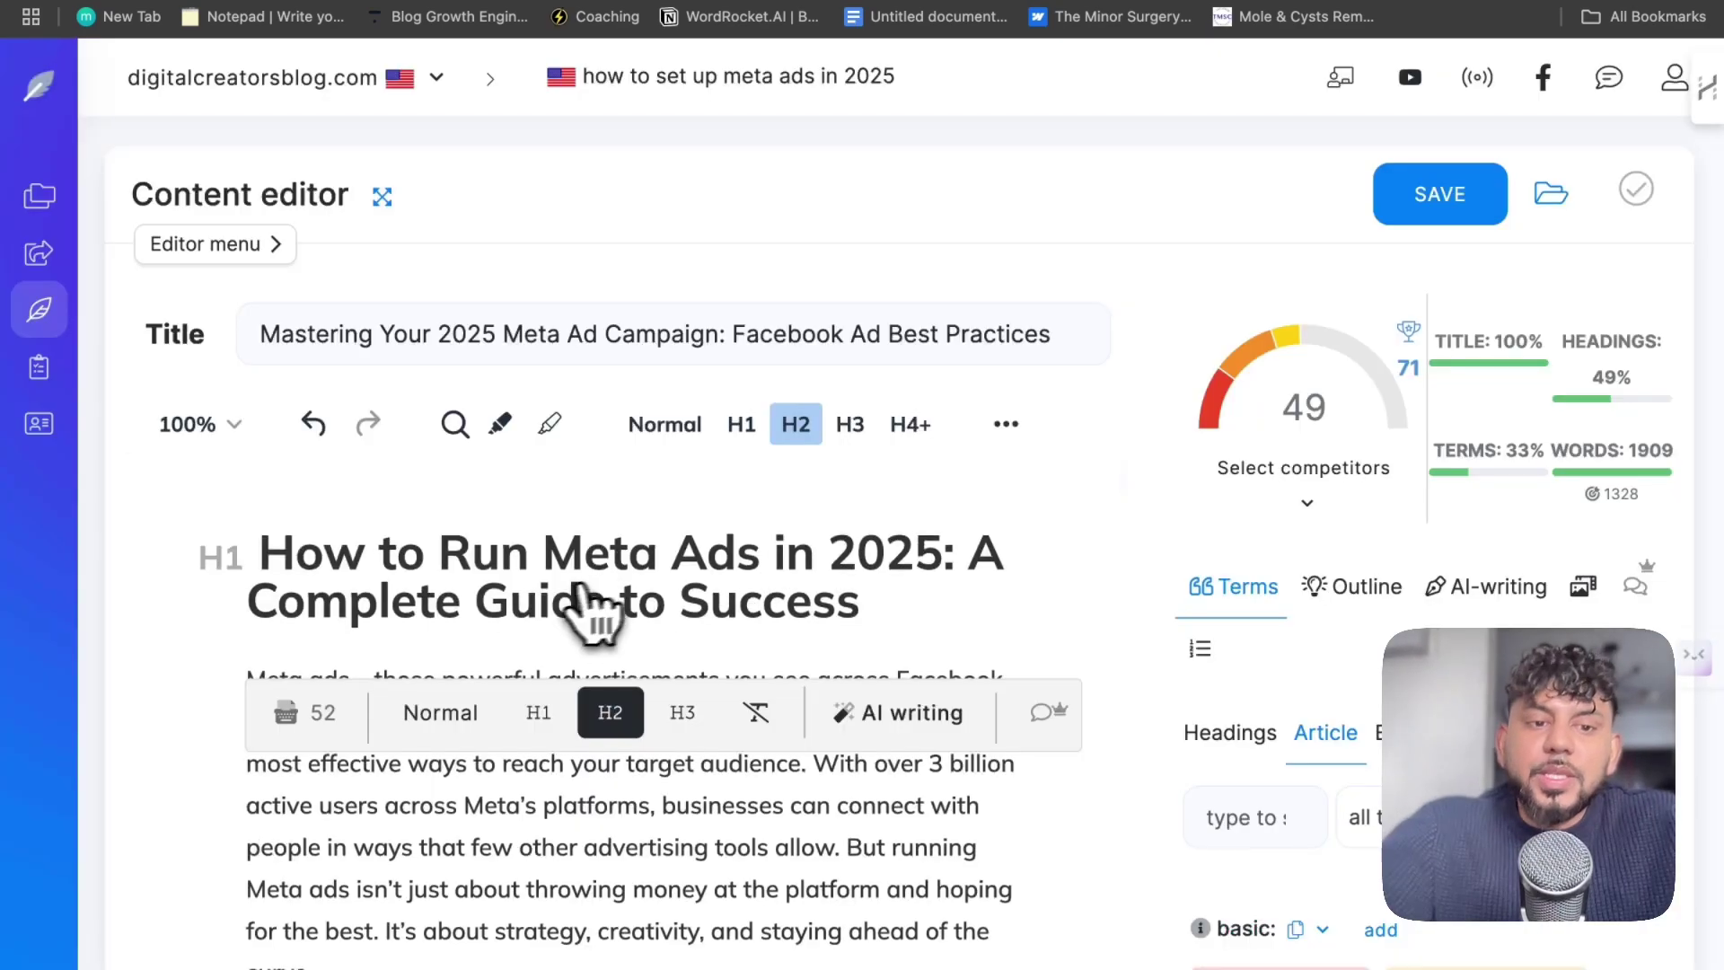
pyautogui.scroll(-3, 574, 618)
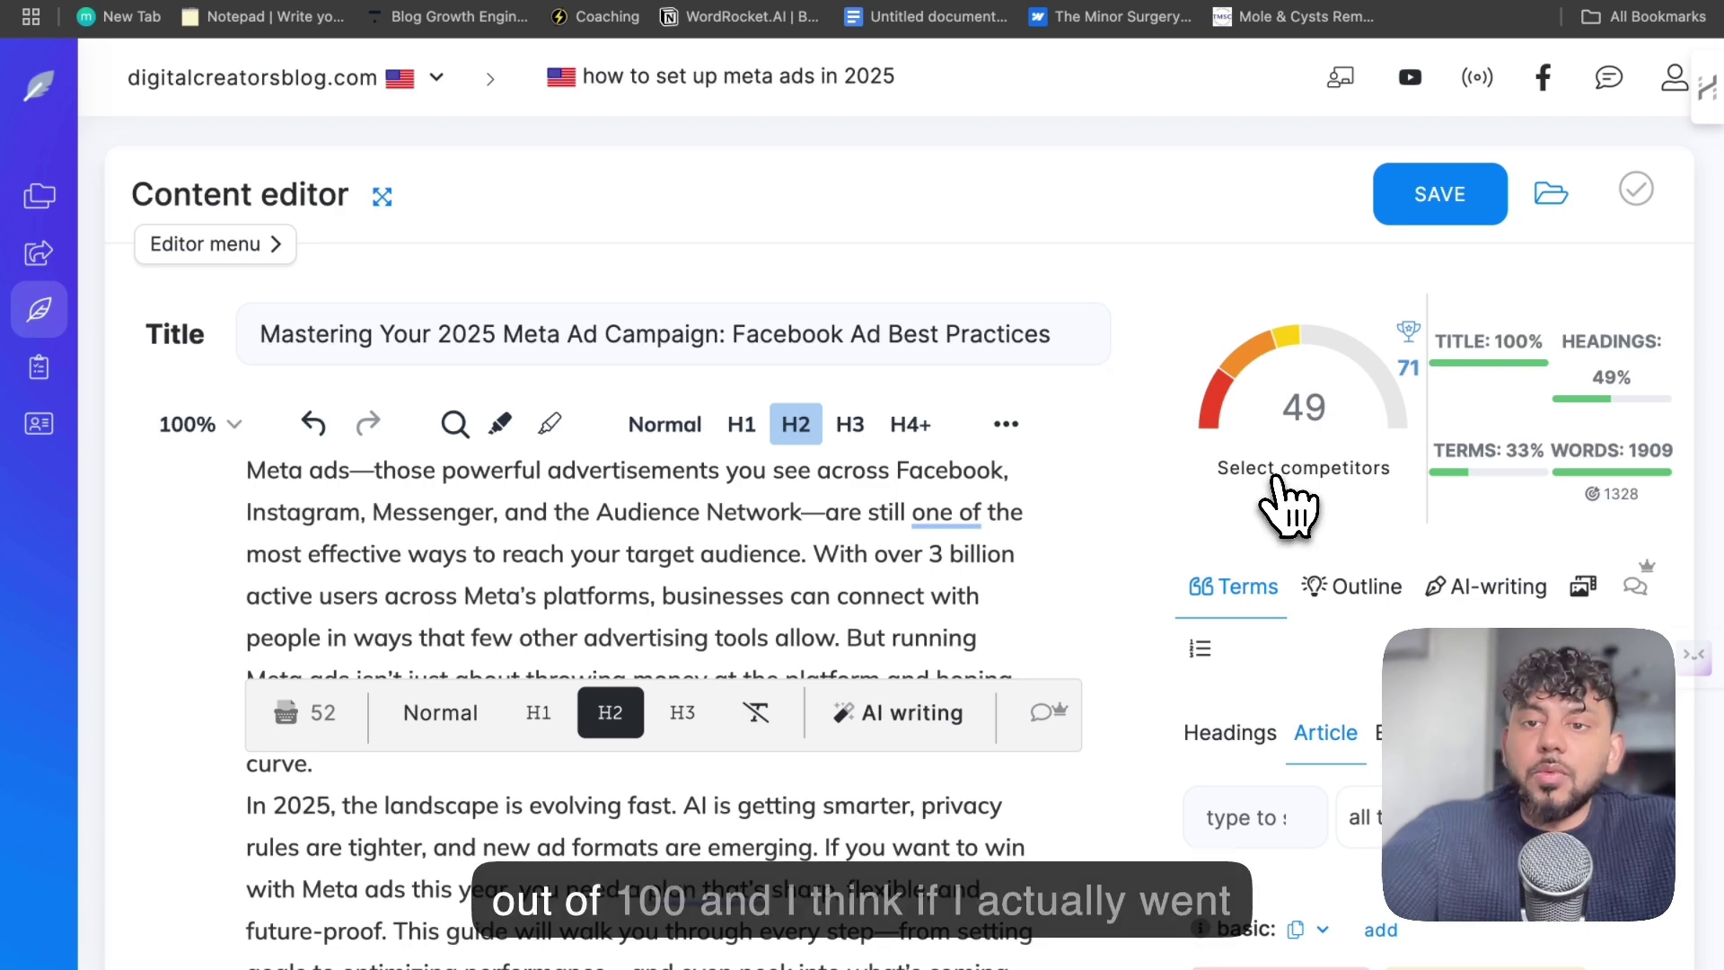
pyautogui.scroll(-4, 759, 602)
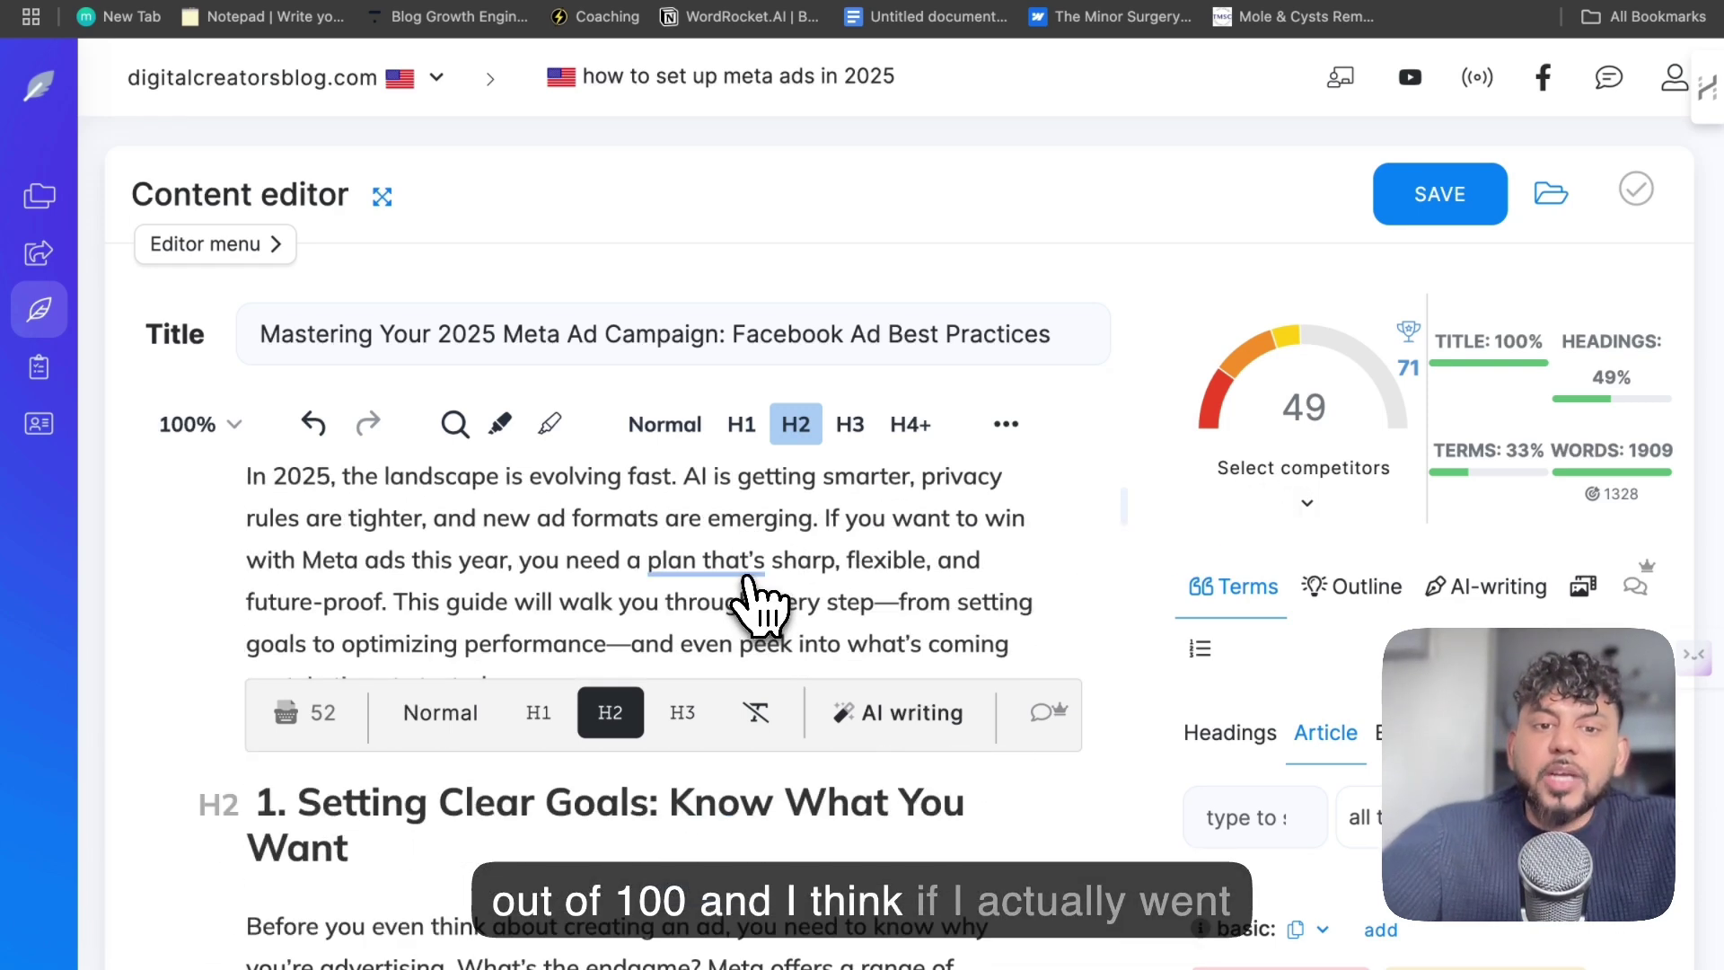
pyautogui.scroll(-5, 571, 584)
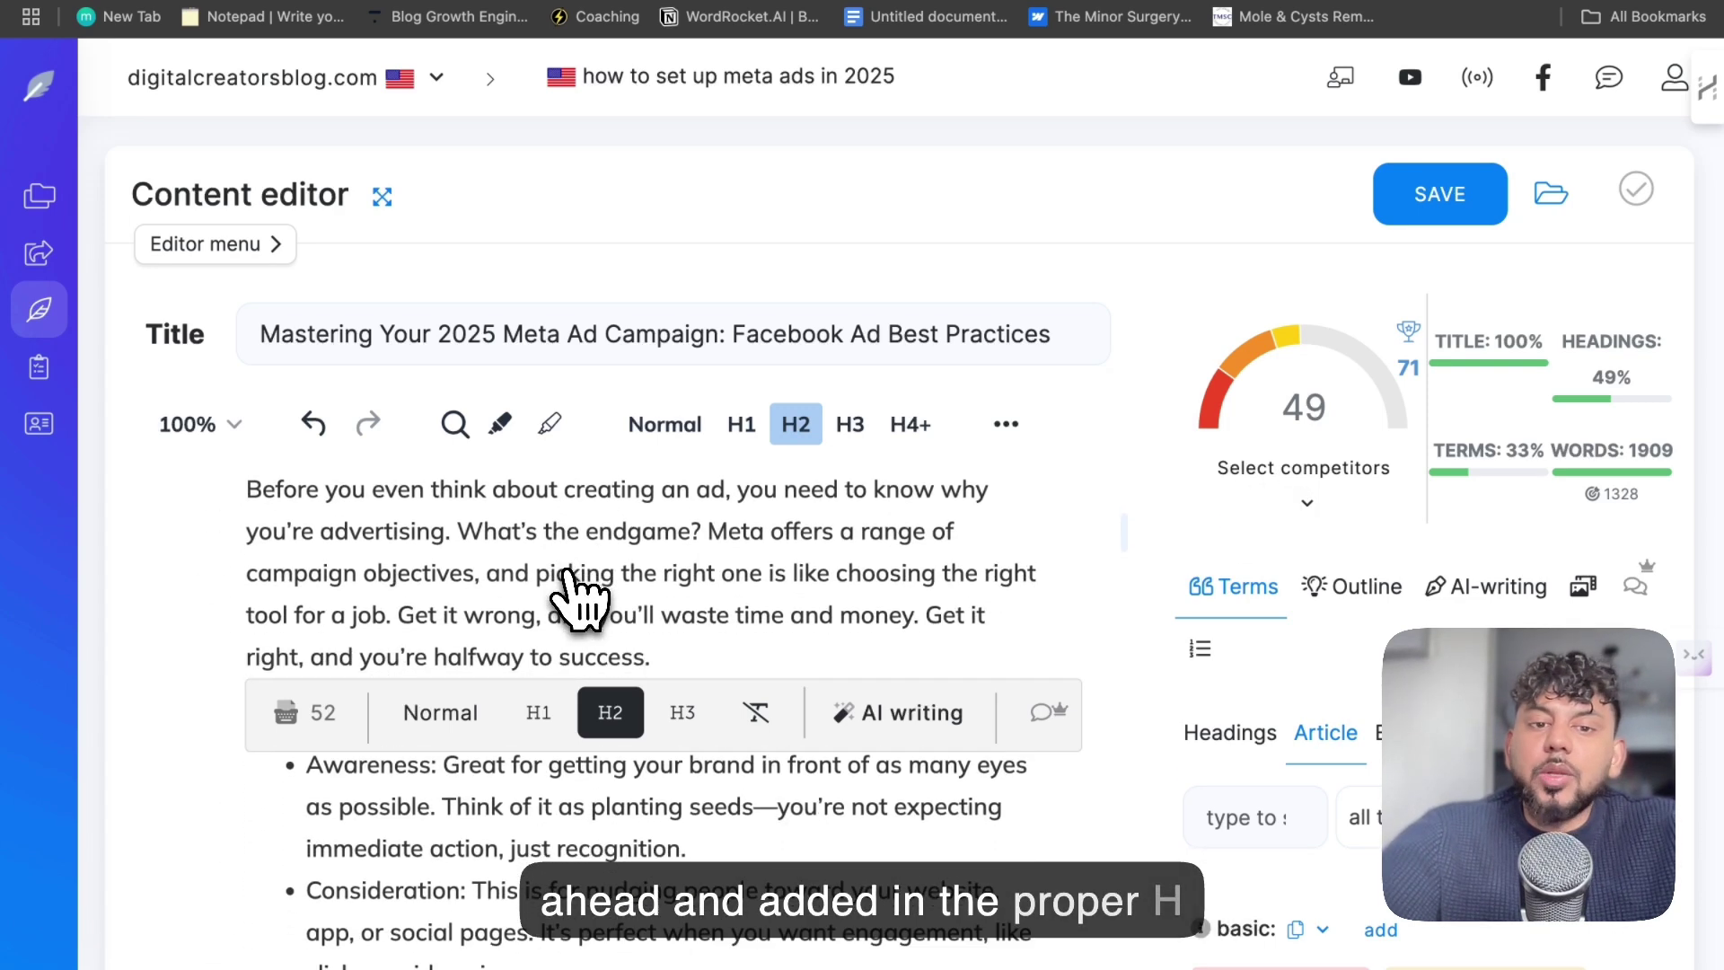
pyautogui.scroll(10, 714, 655)
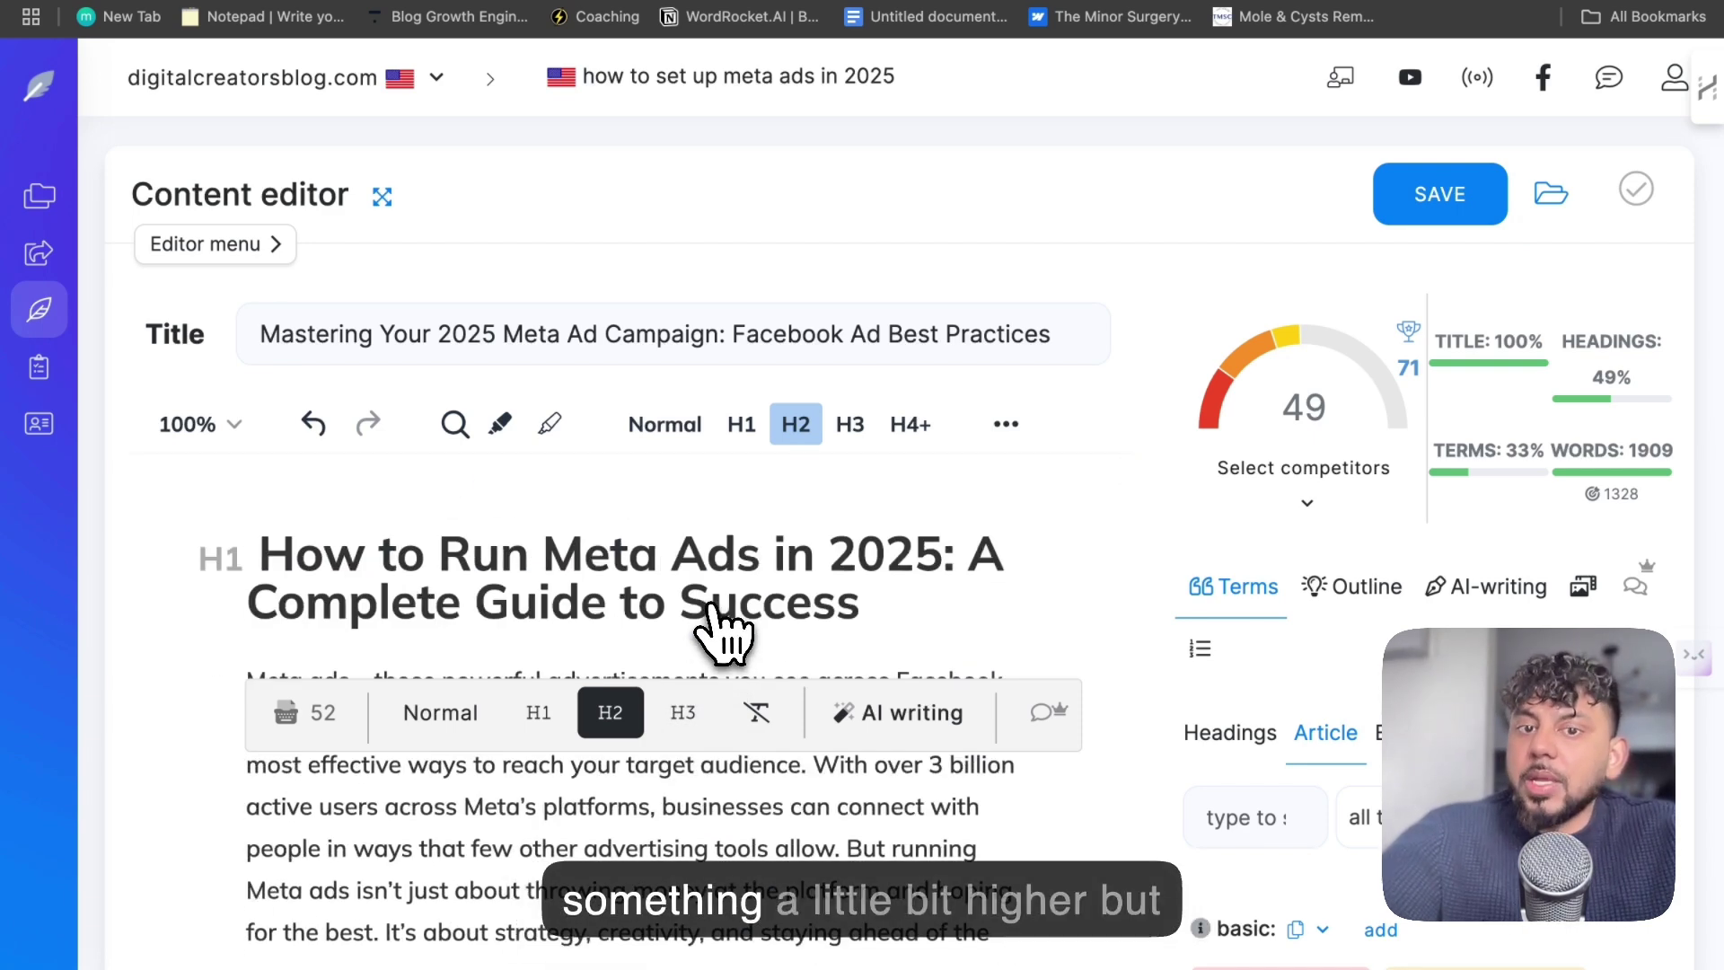
pyautogui.scroll(-4, 767, 534)
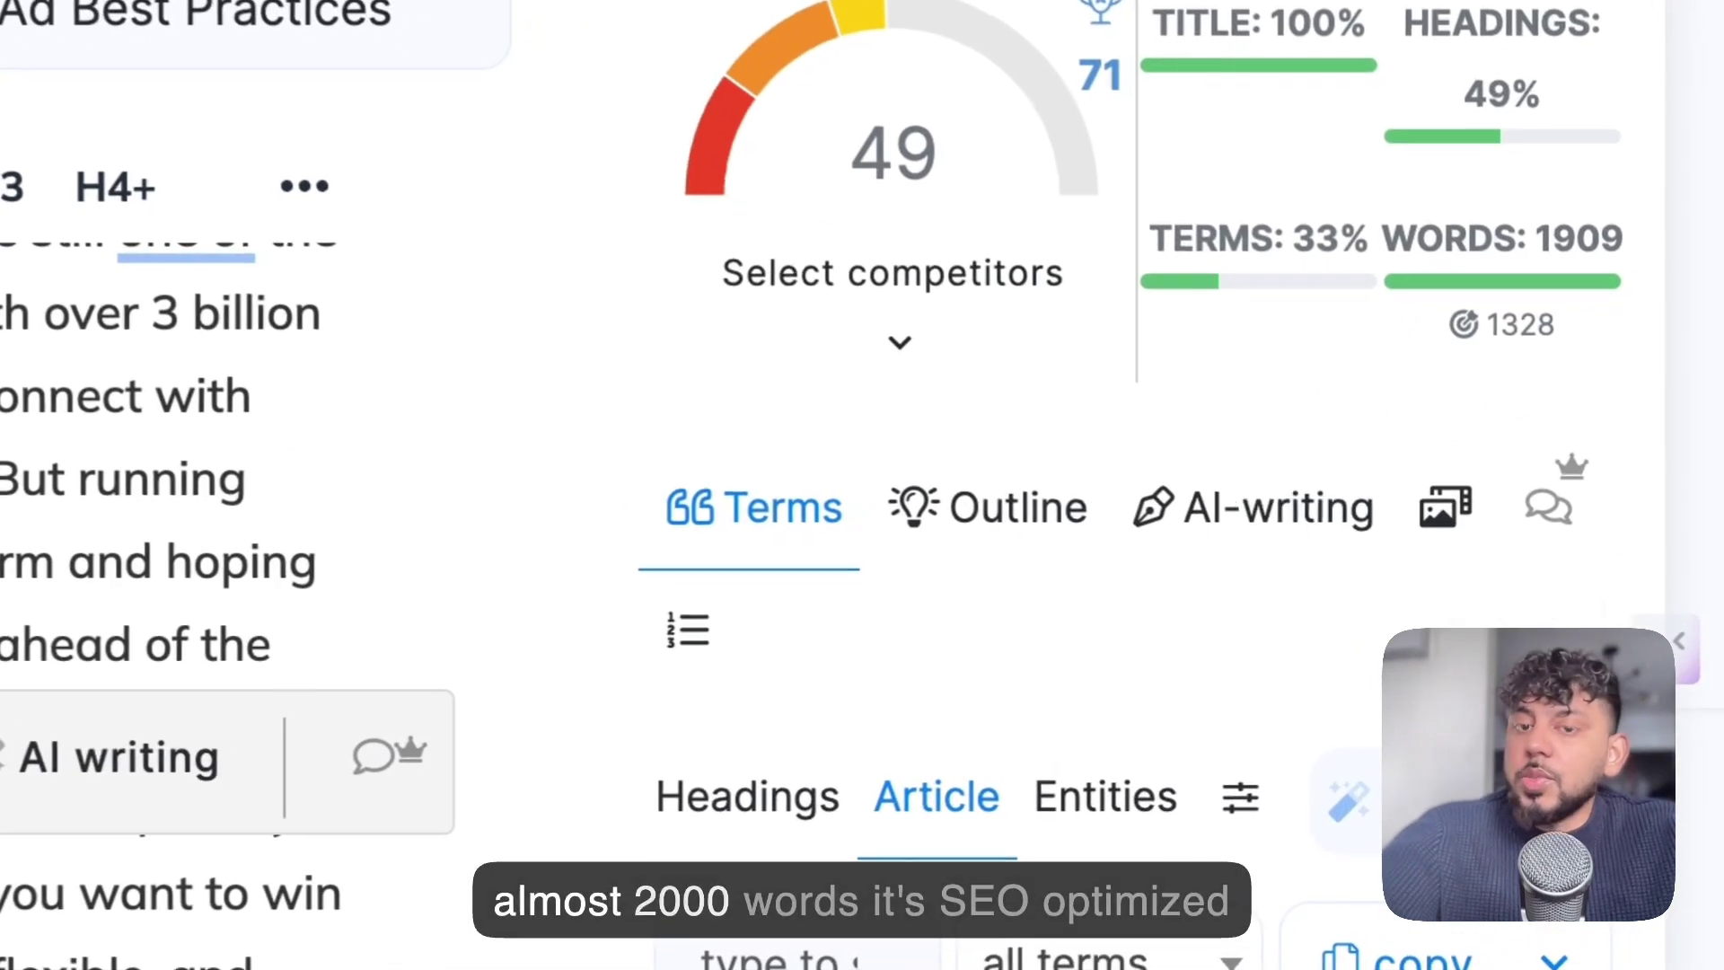
pyautogui.scroll(-10, 704, 443)
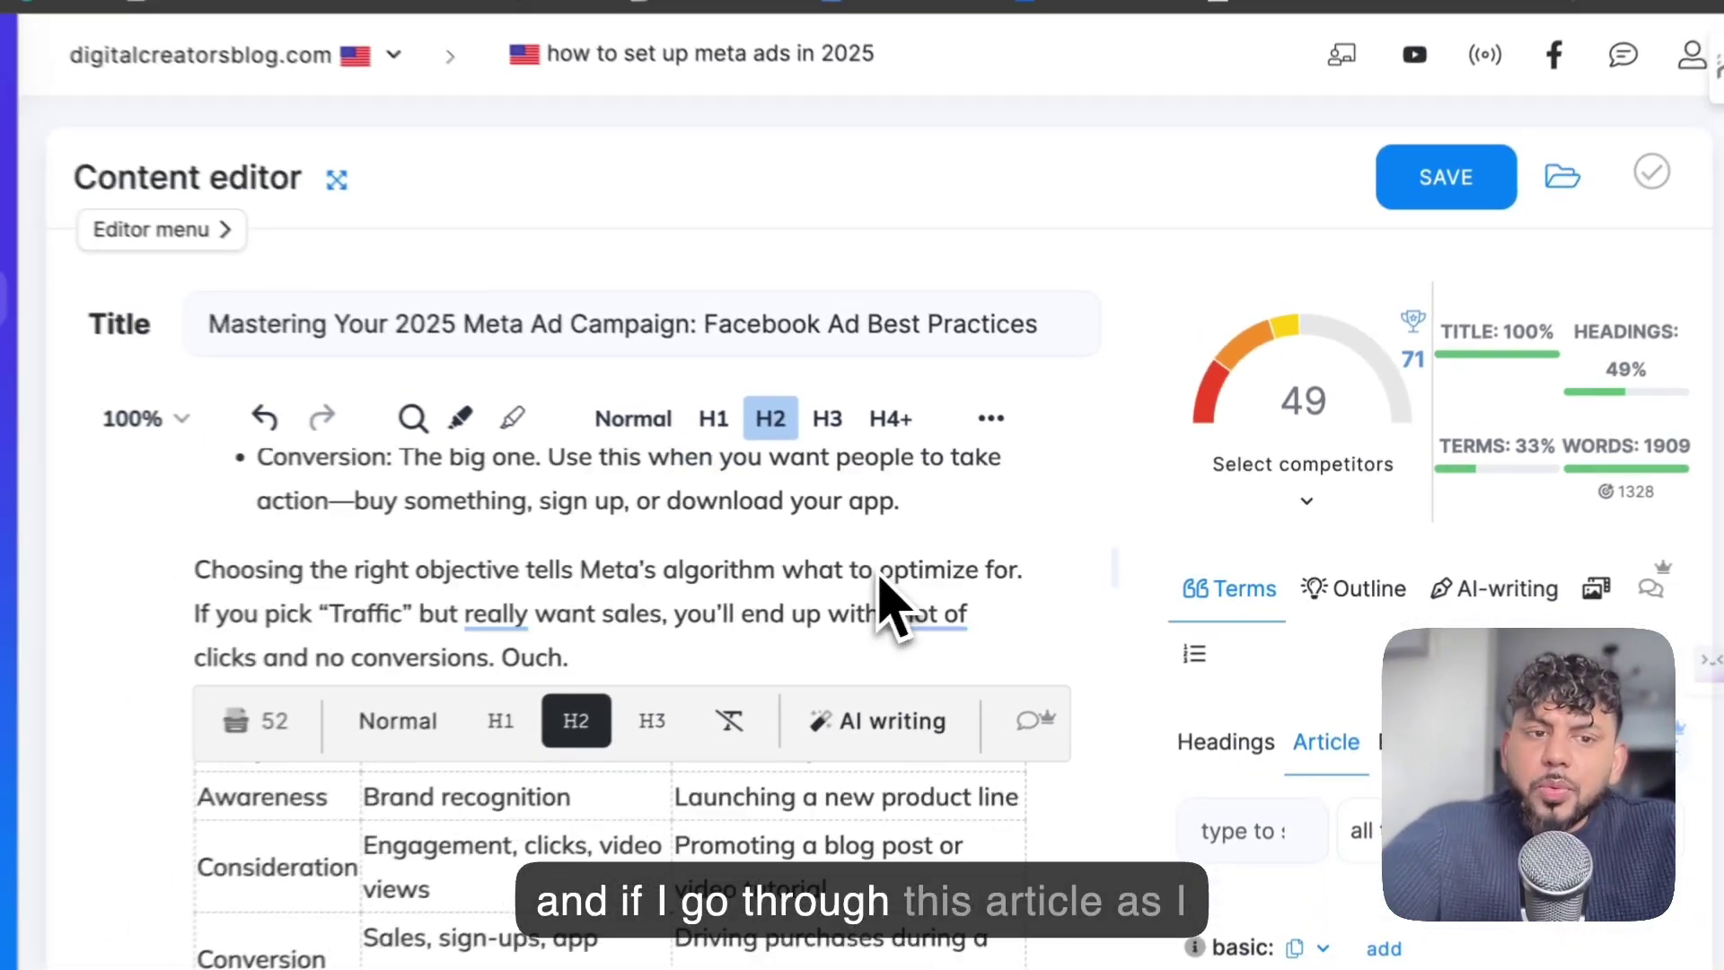
pyautogui.scroll(-10, 884, 610)
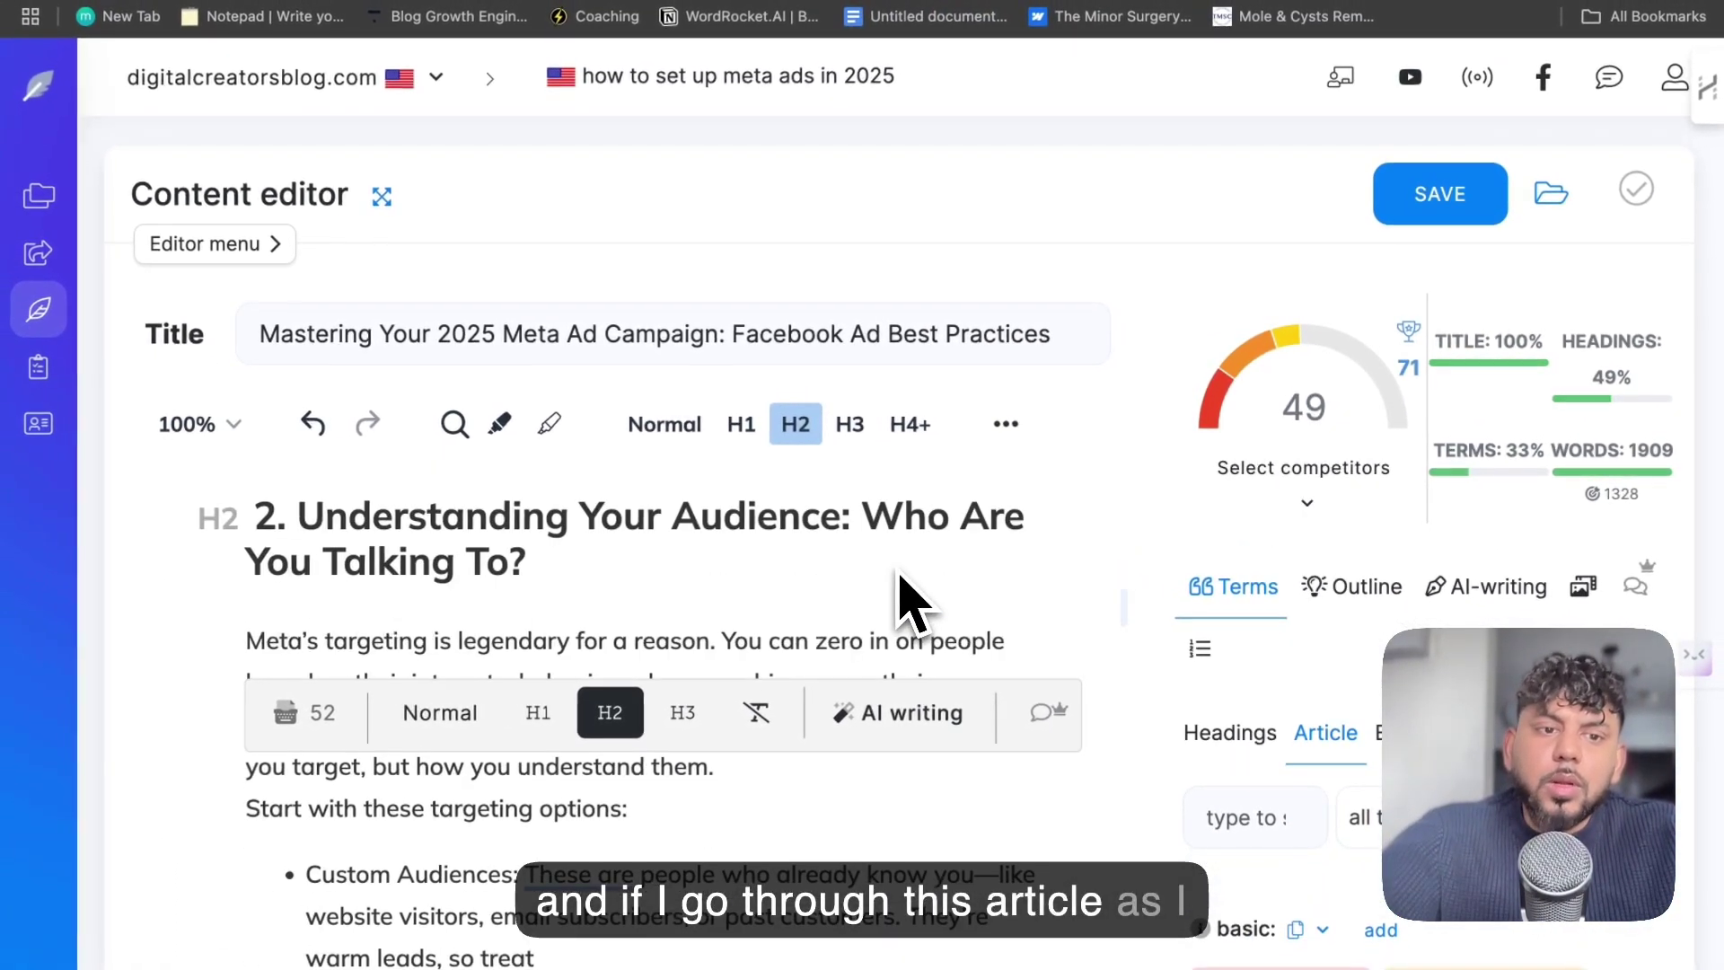
pyautogui.scroll(-8, 901, 577)
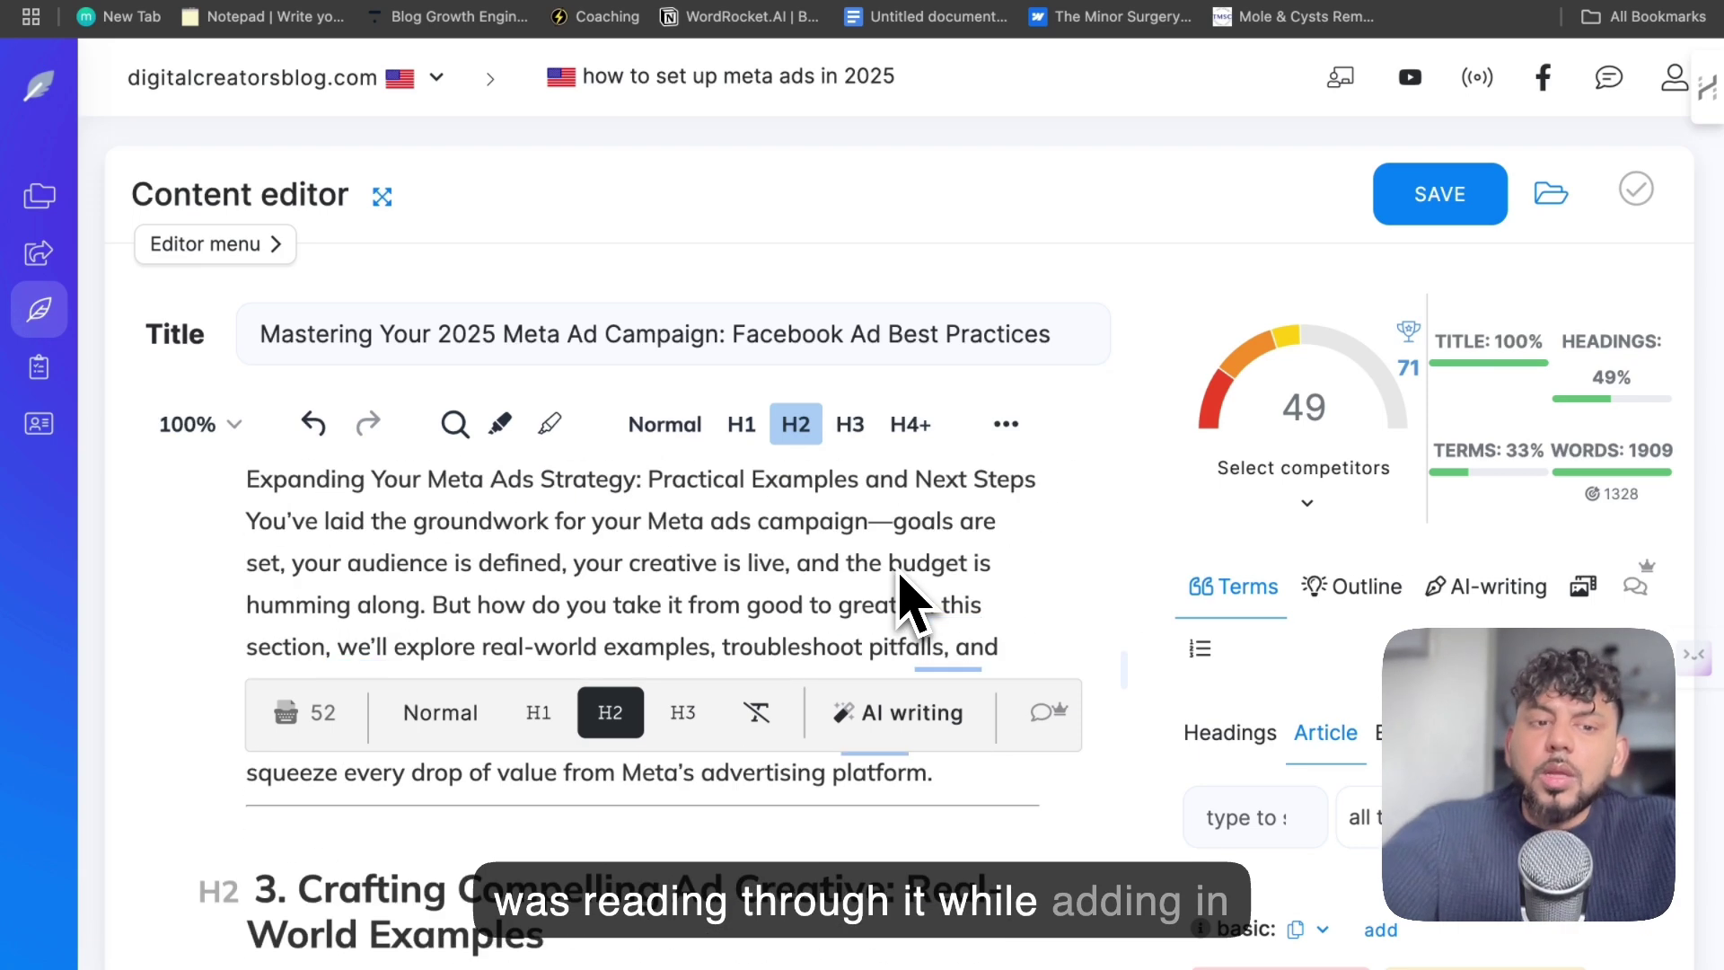
pyautogui.scroll(-10, 913, 604)
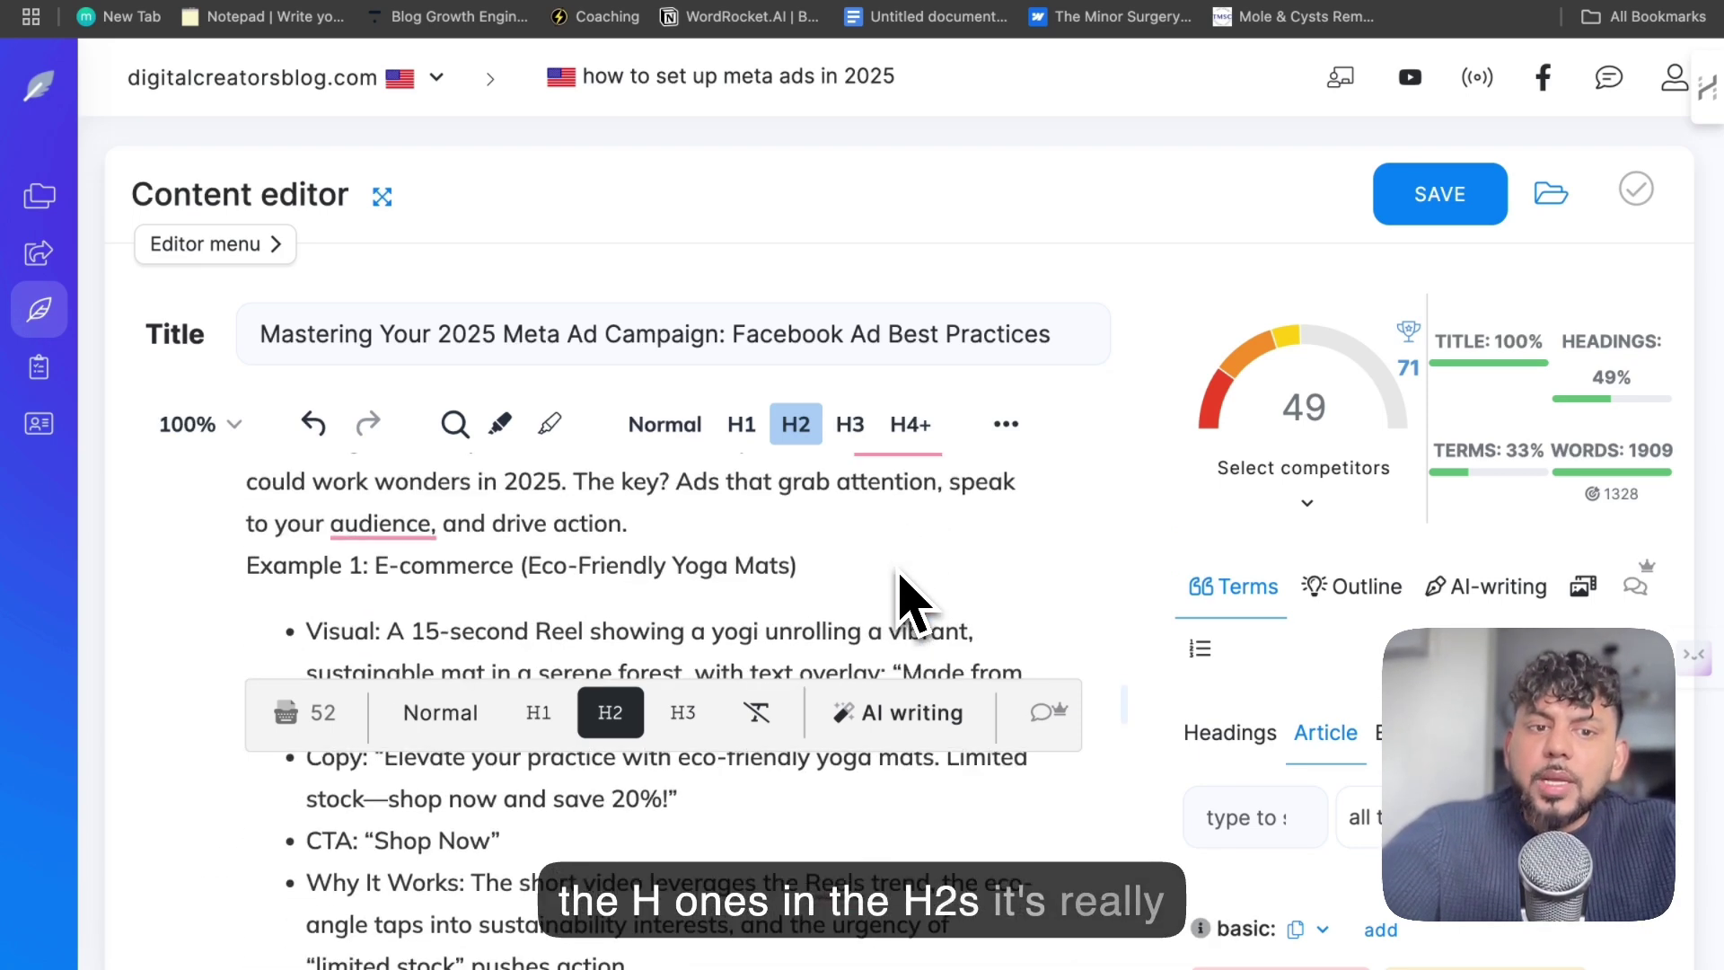
pyautogui.scroll(-10, 908, 600)
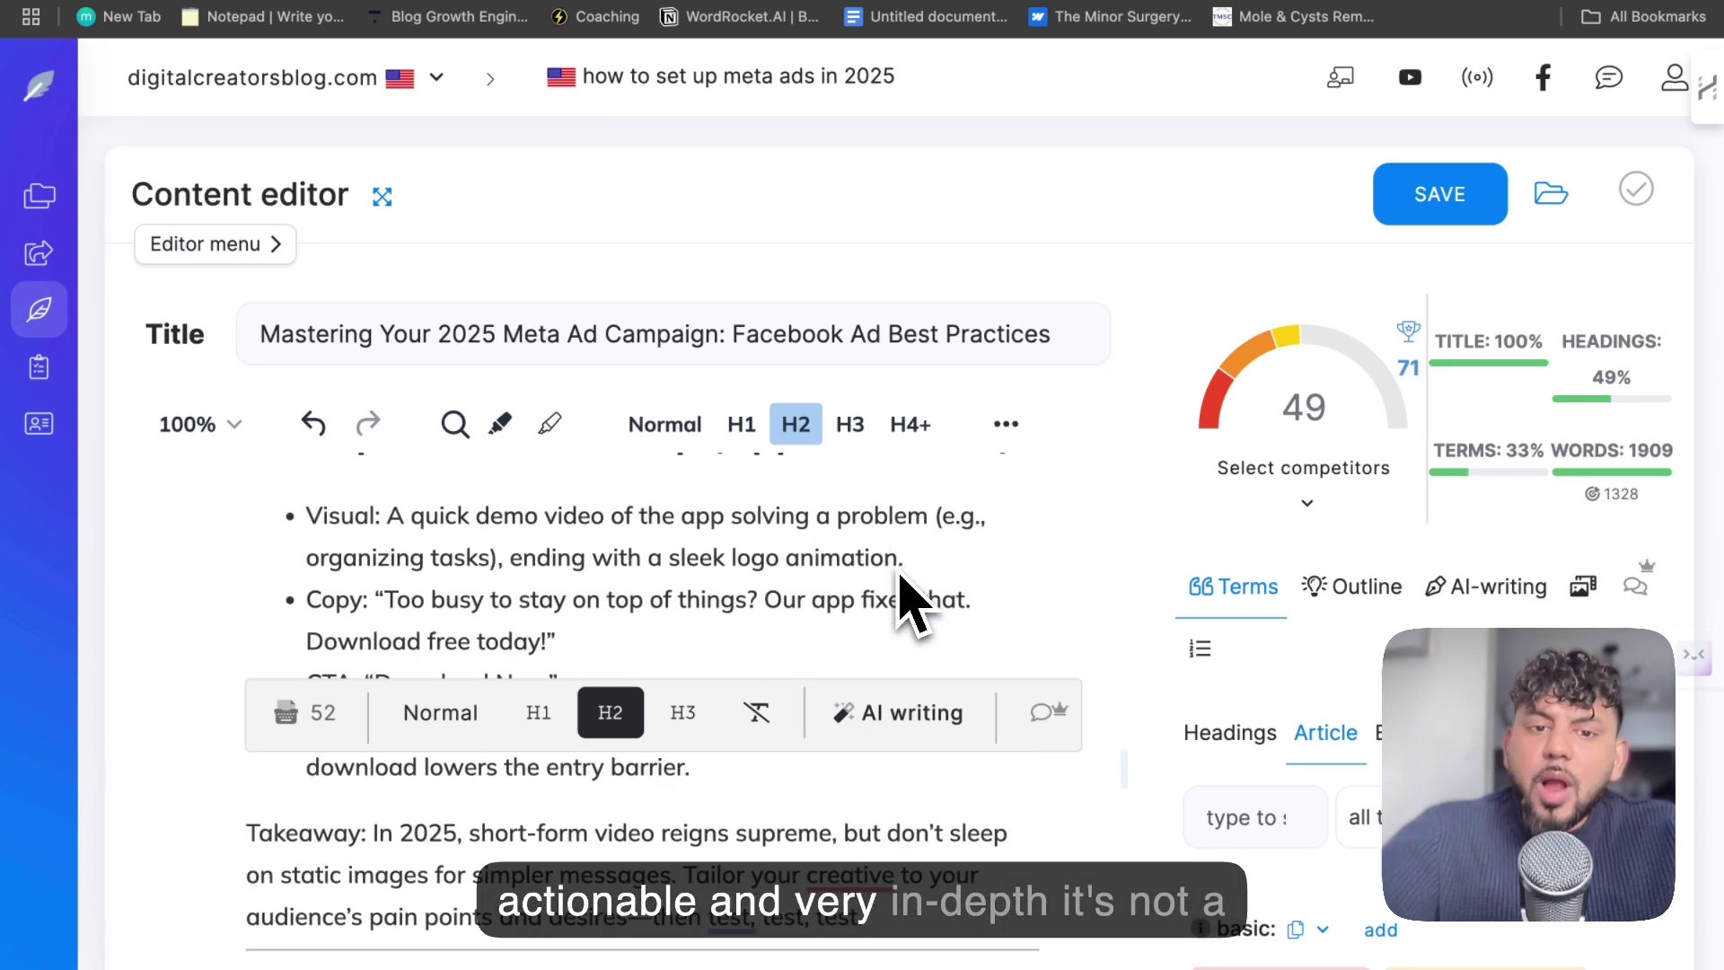
pyautogui.scroll(-3, 913, 604)
pyautogui.scroll(-2, 913, 604)
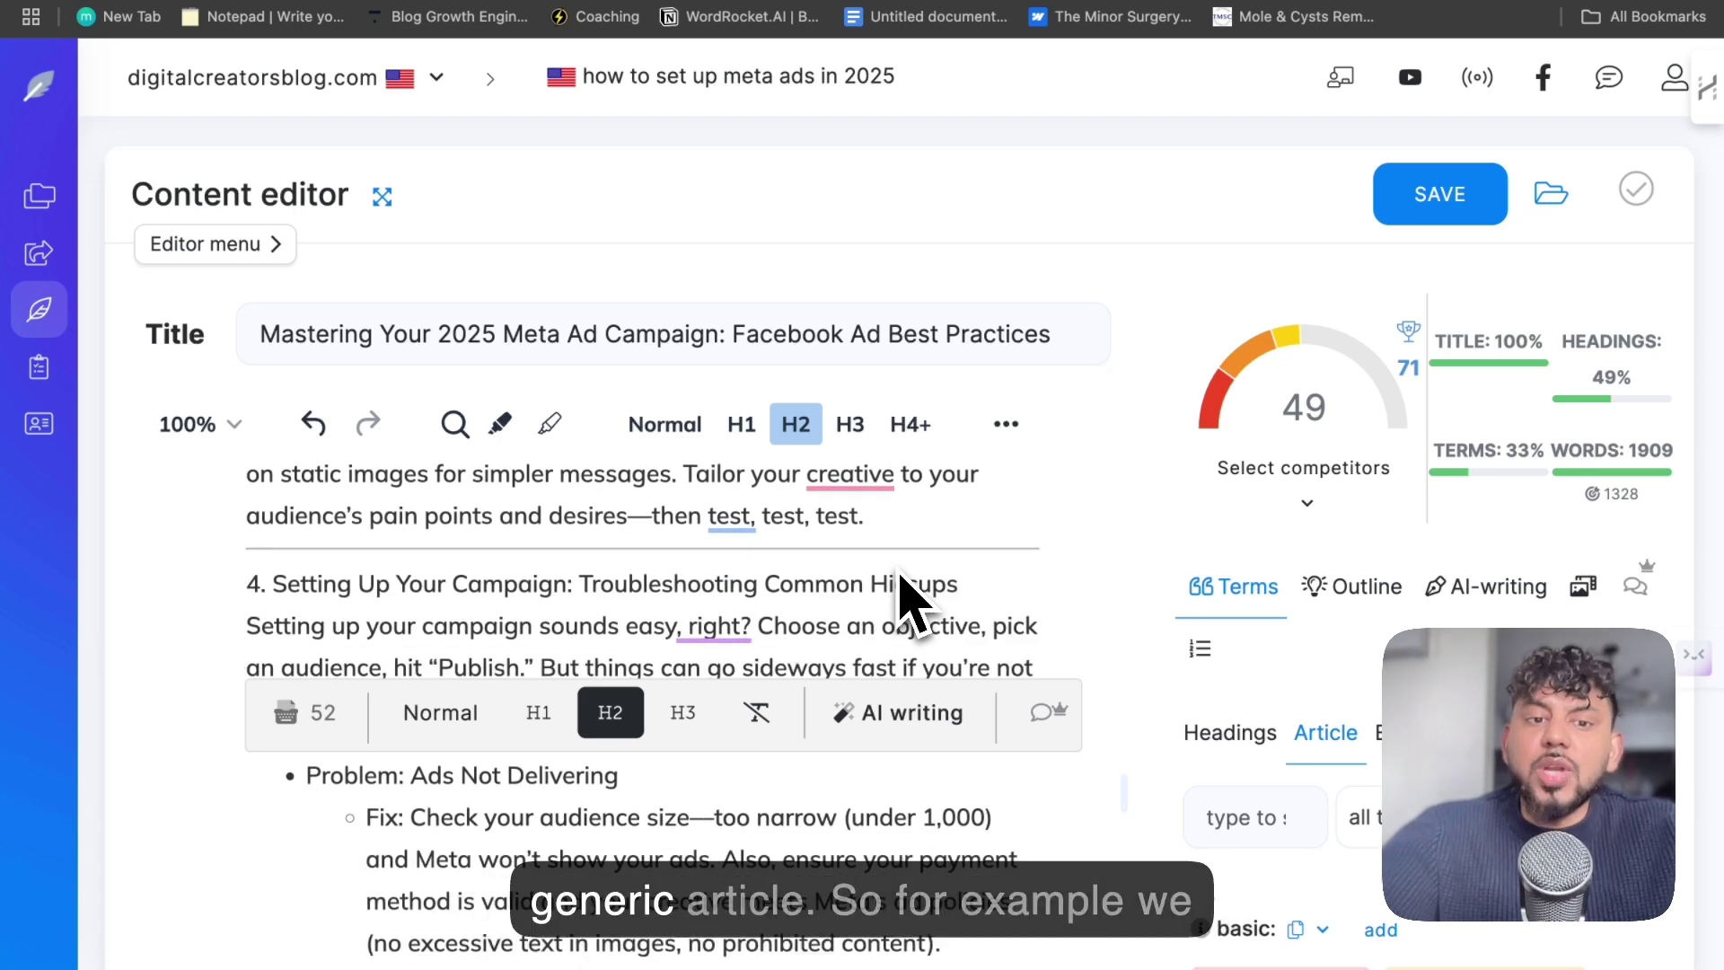
pyautogui.scroll(1, 906, 603)
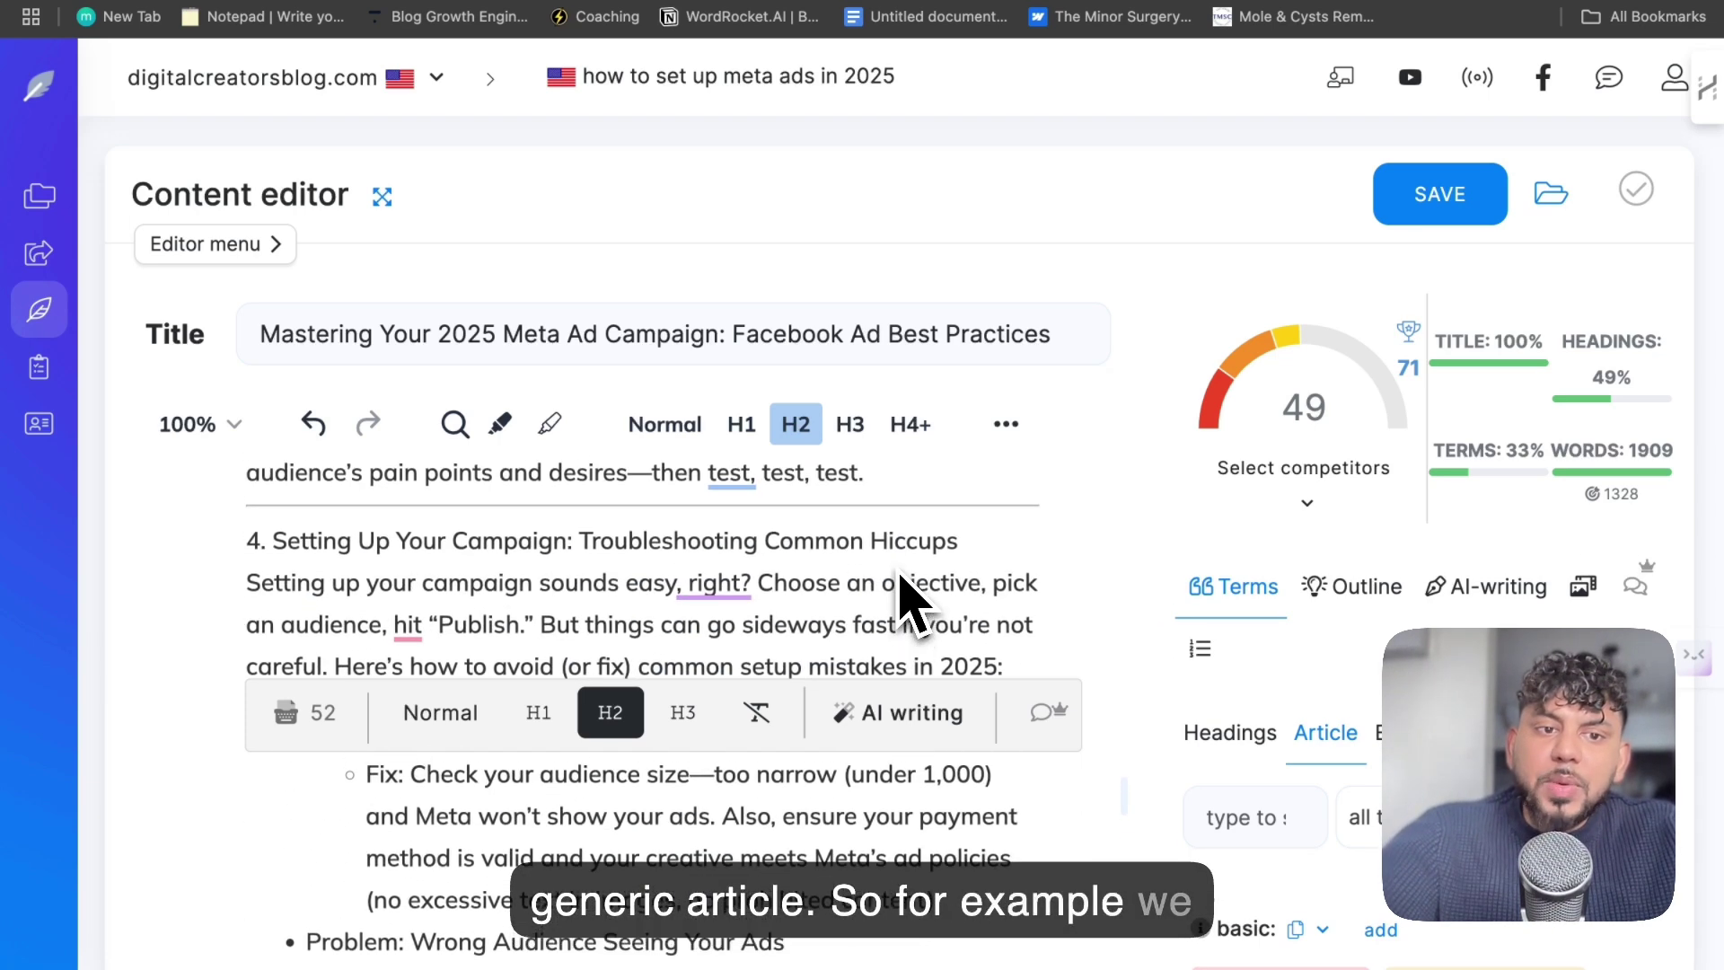
pyautogui.scroll(-2, 624, 606)
pyautogui.scroll(-1, 624, 606)
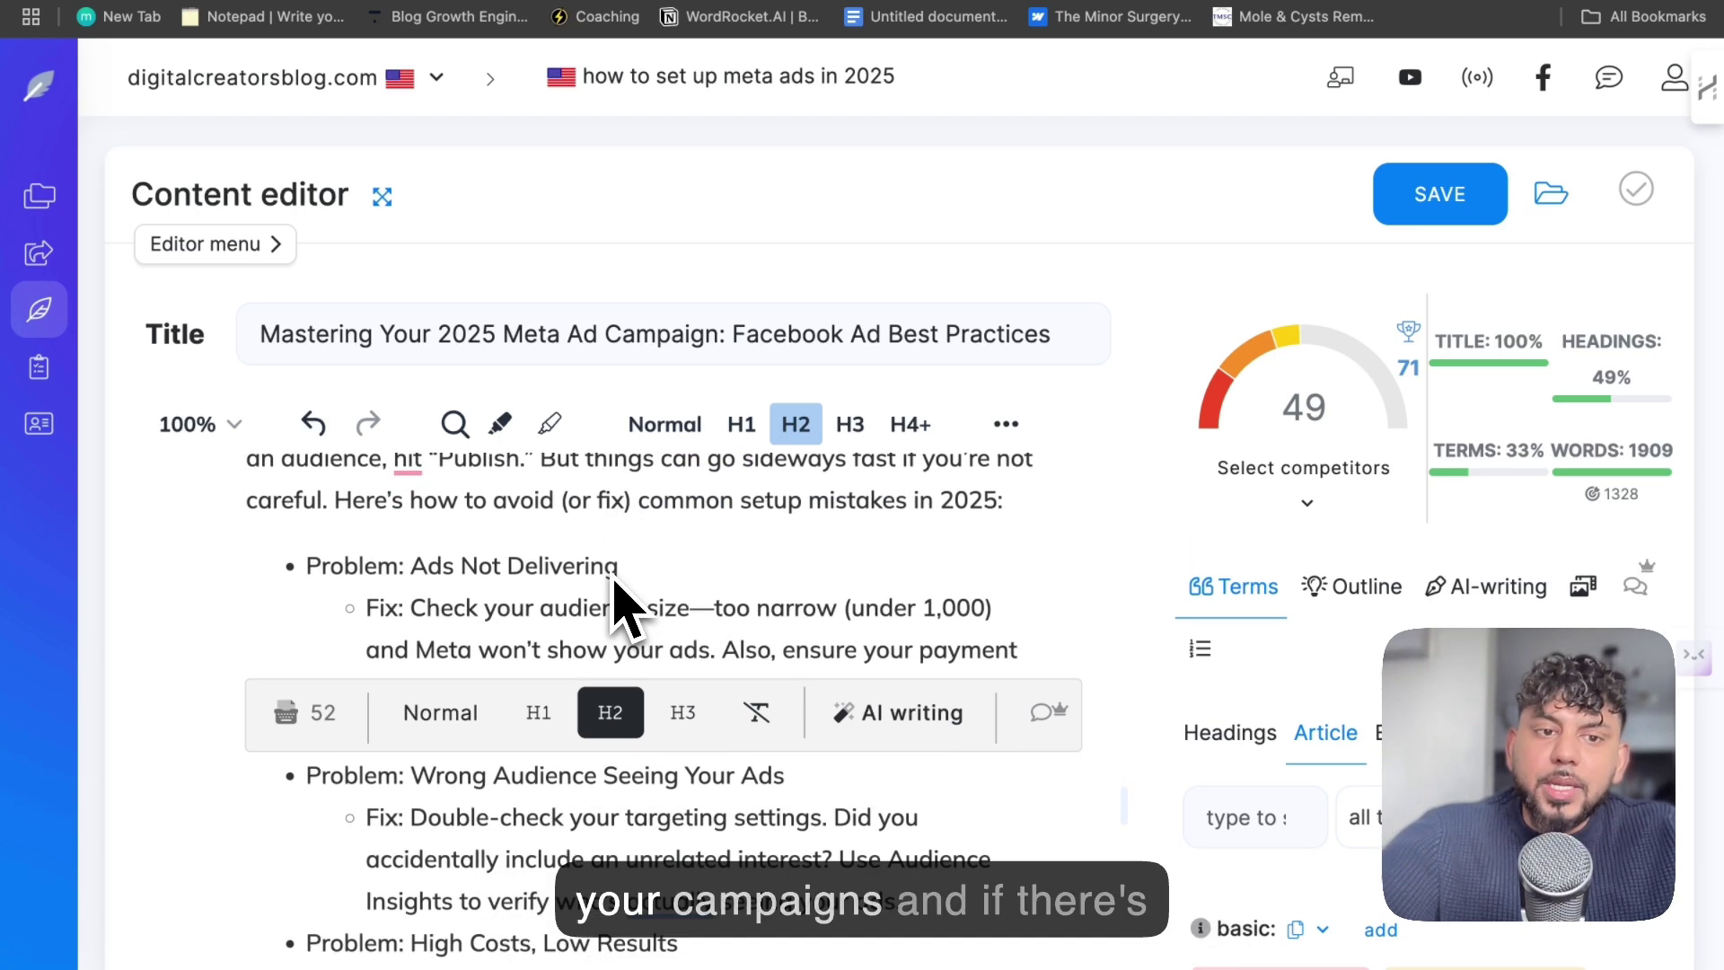
pyautogui.scroll(-1, 669, 597)
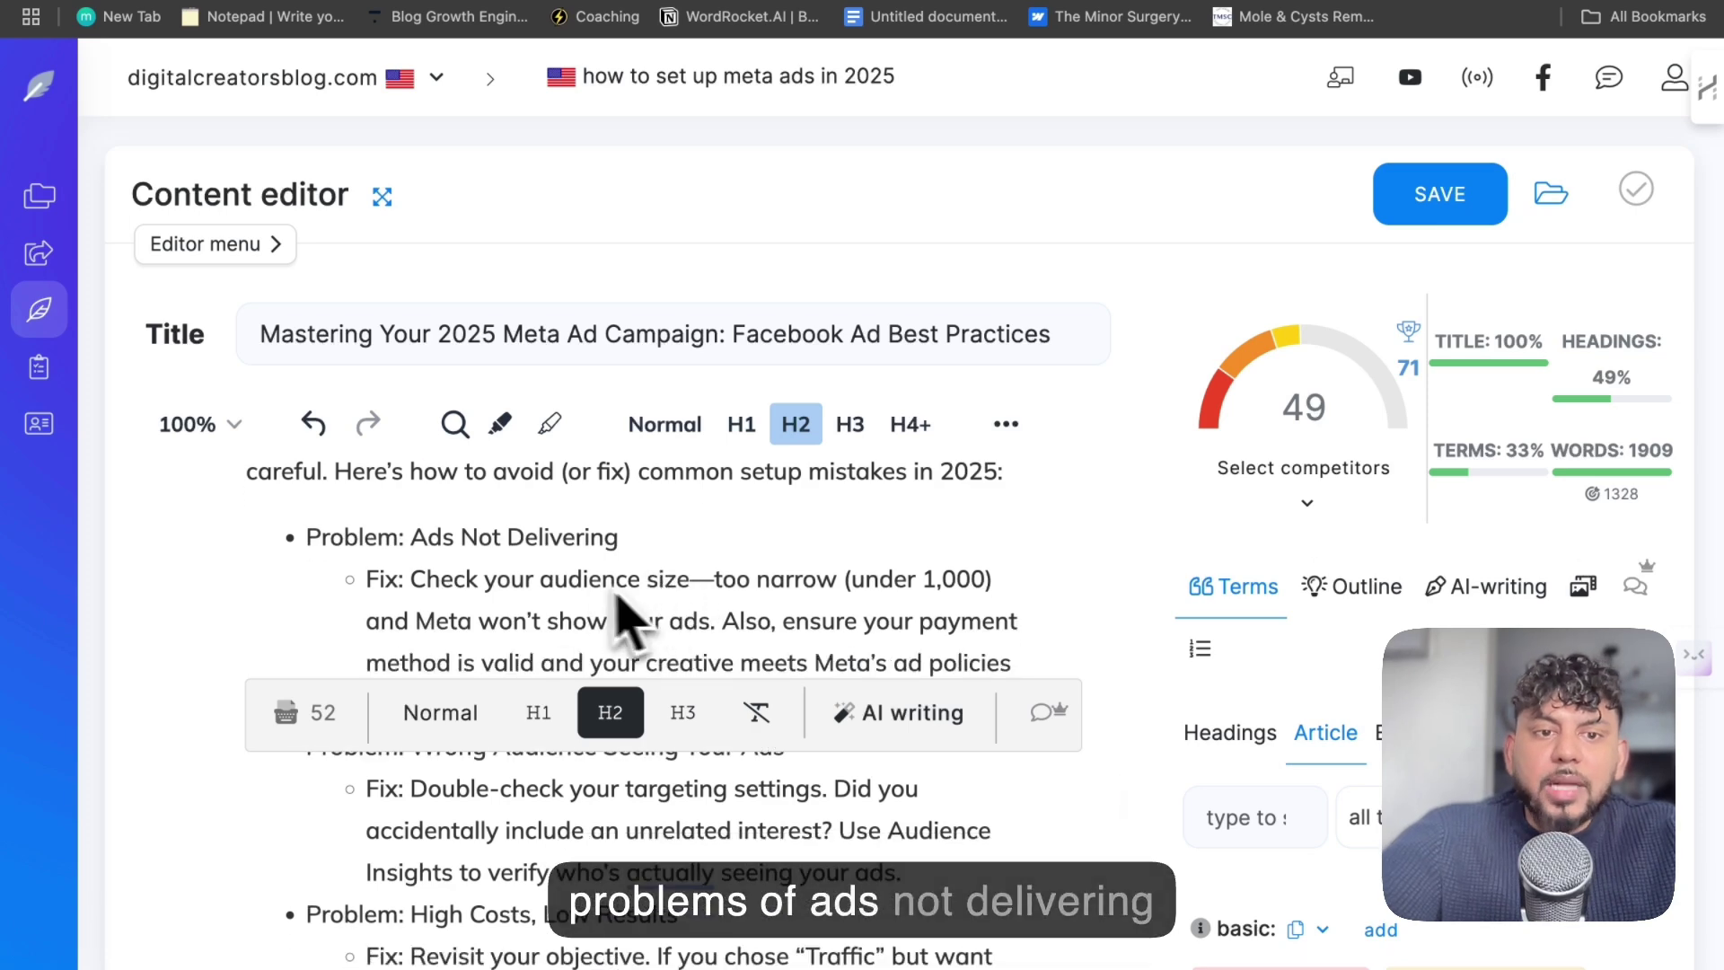
pyautogui.scroll(-5, 660, 600)
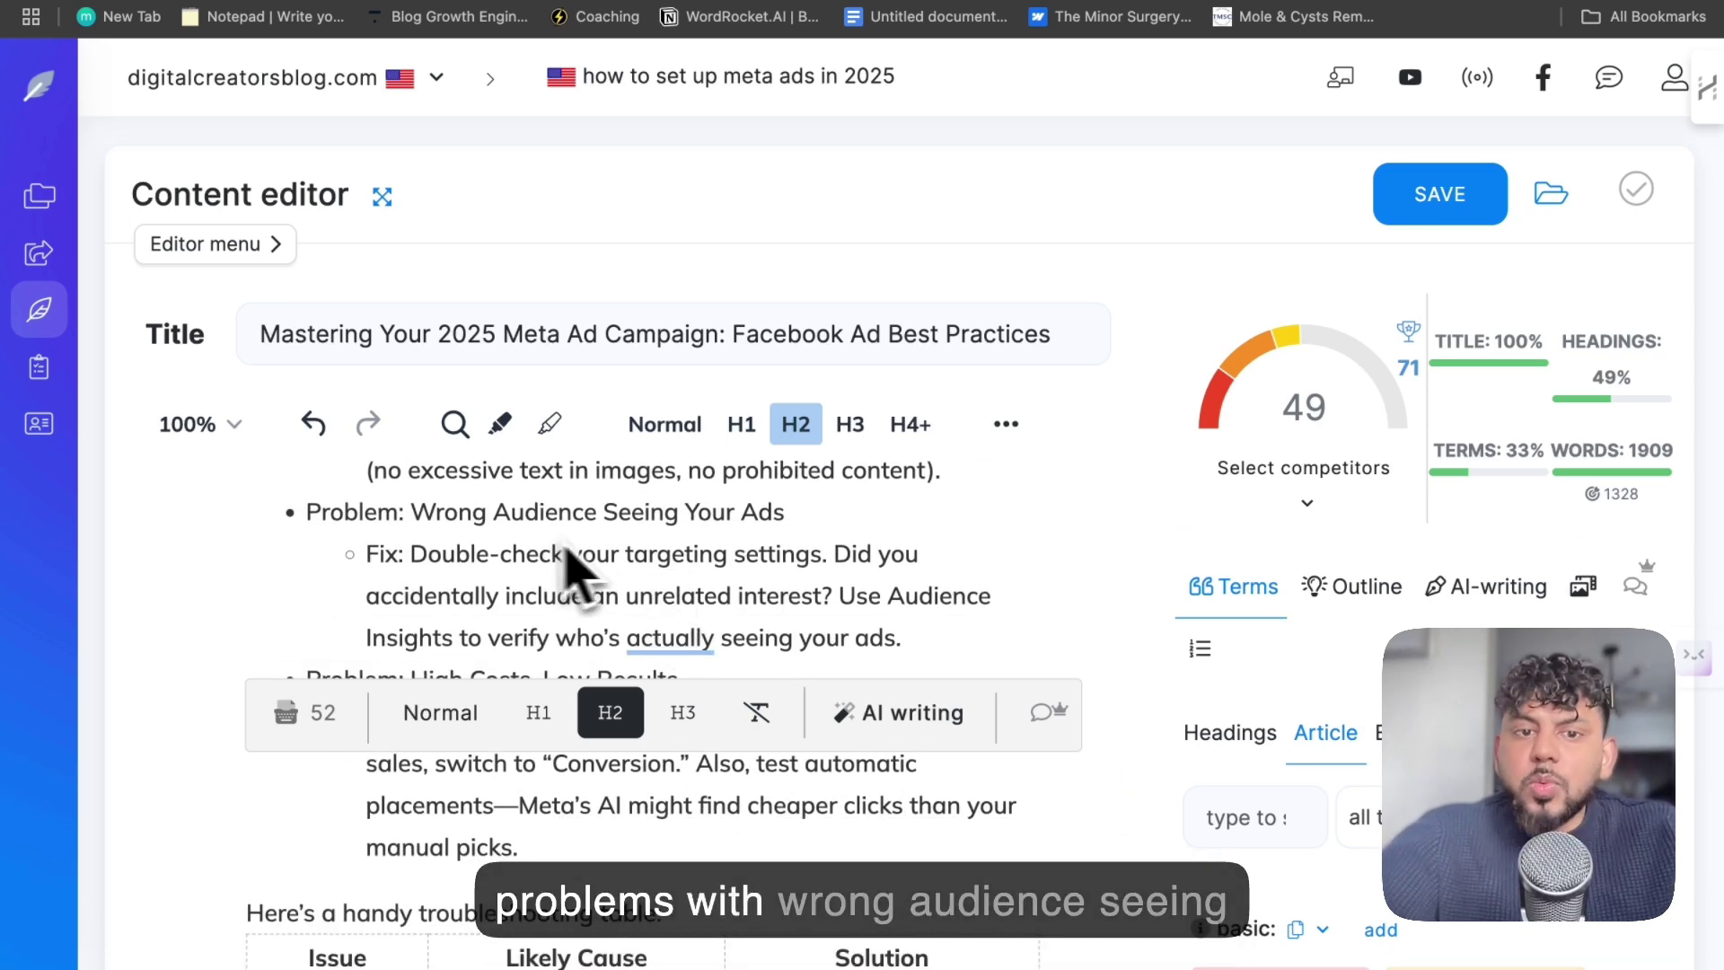
pyautogui.scroll(-1, 620, 582)
pyautogui.scroll(-3, 650, 561)
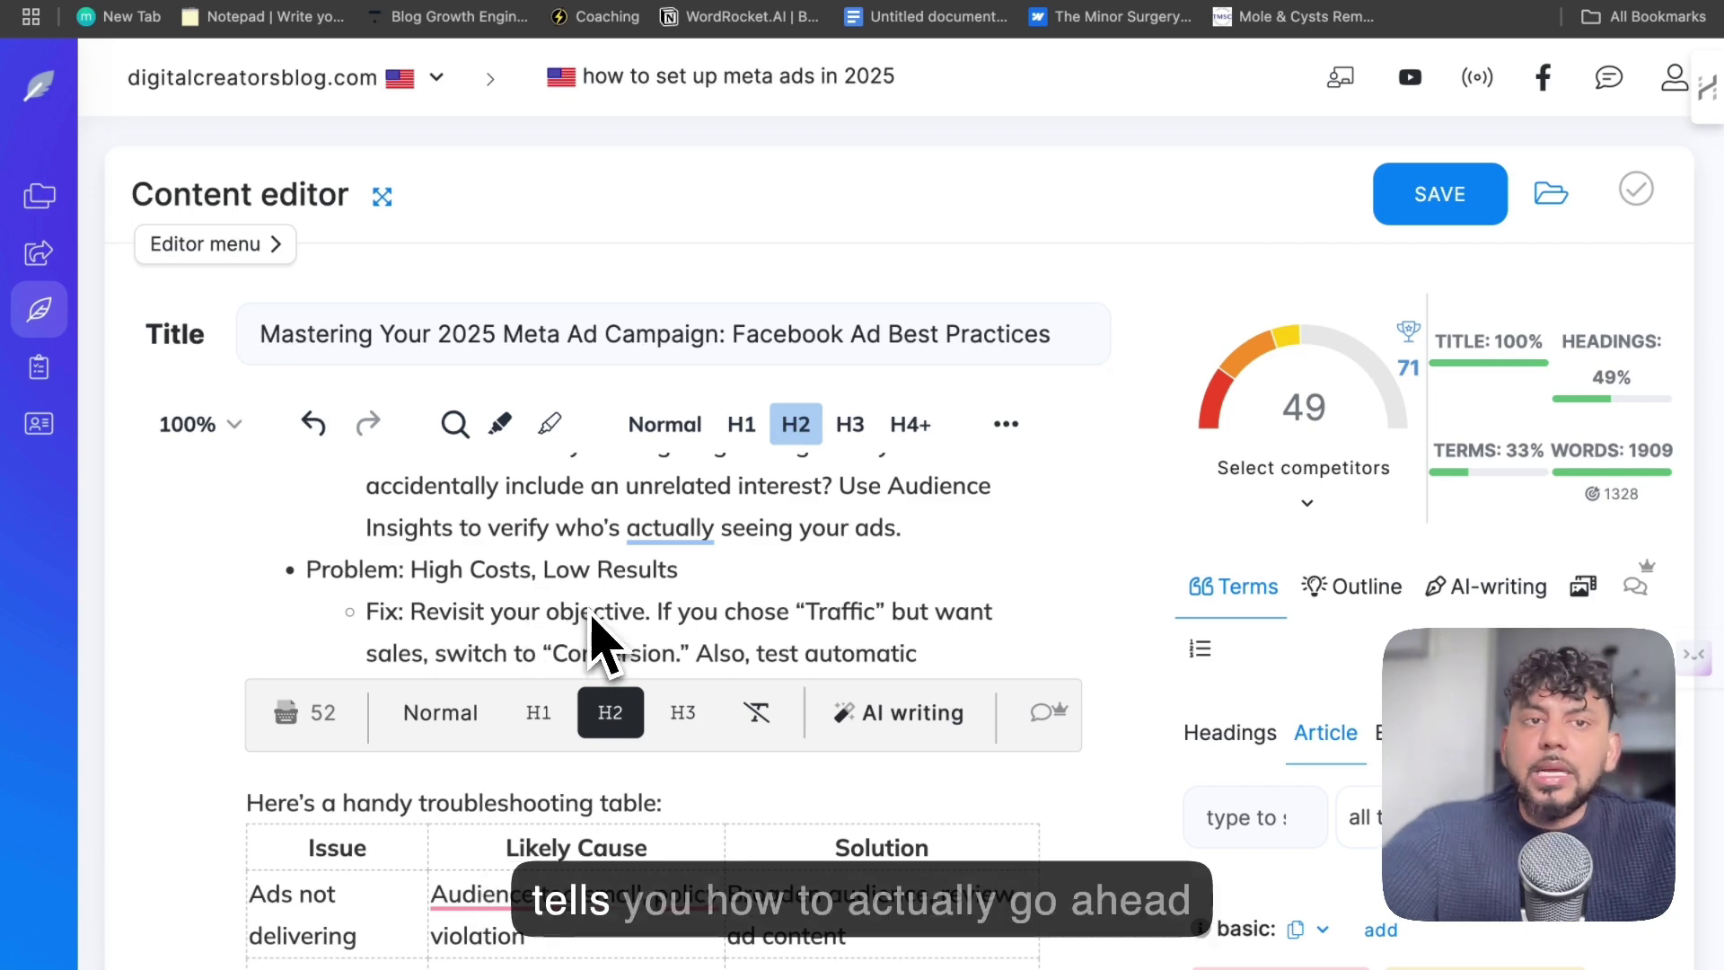
pyautogui.scroll(-2, 603, 640)
pyautogui.scroll(-5, 594, 639)
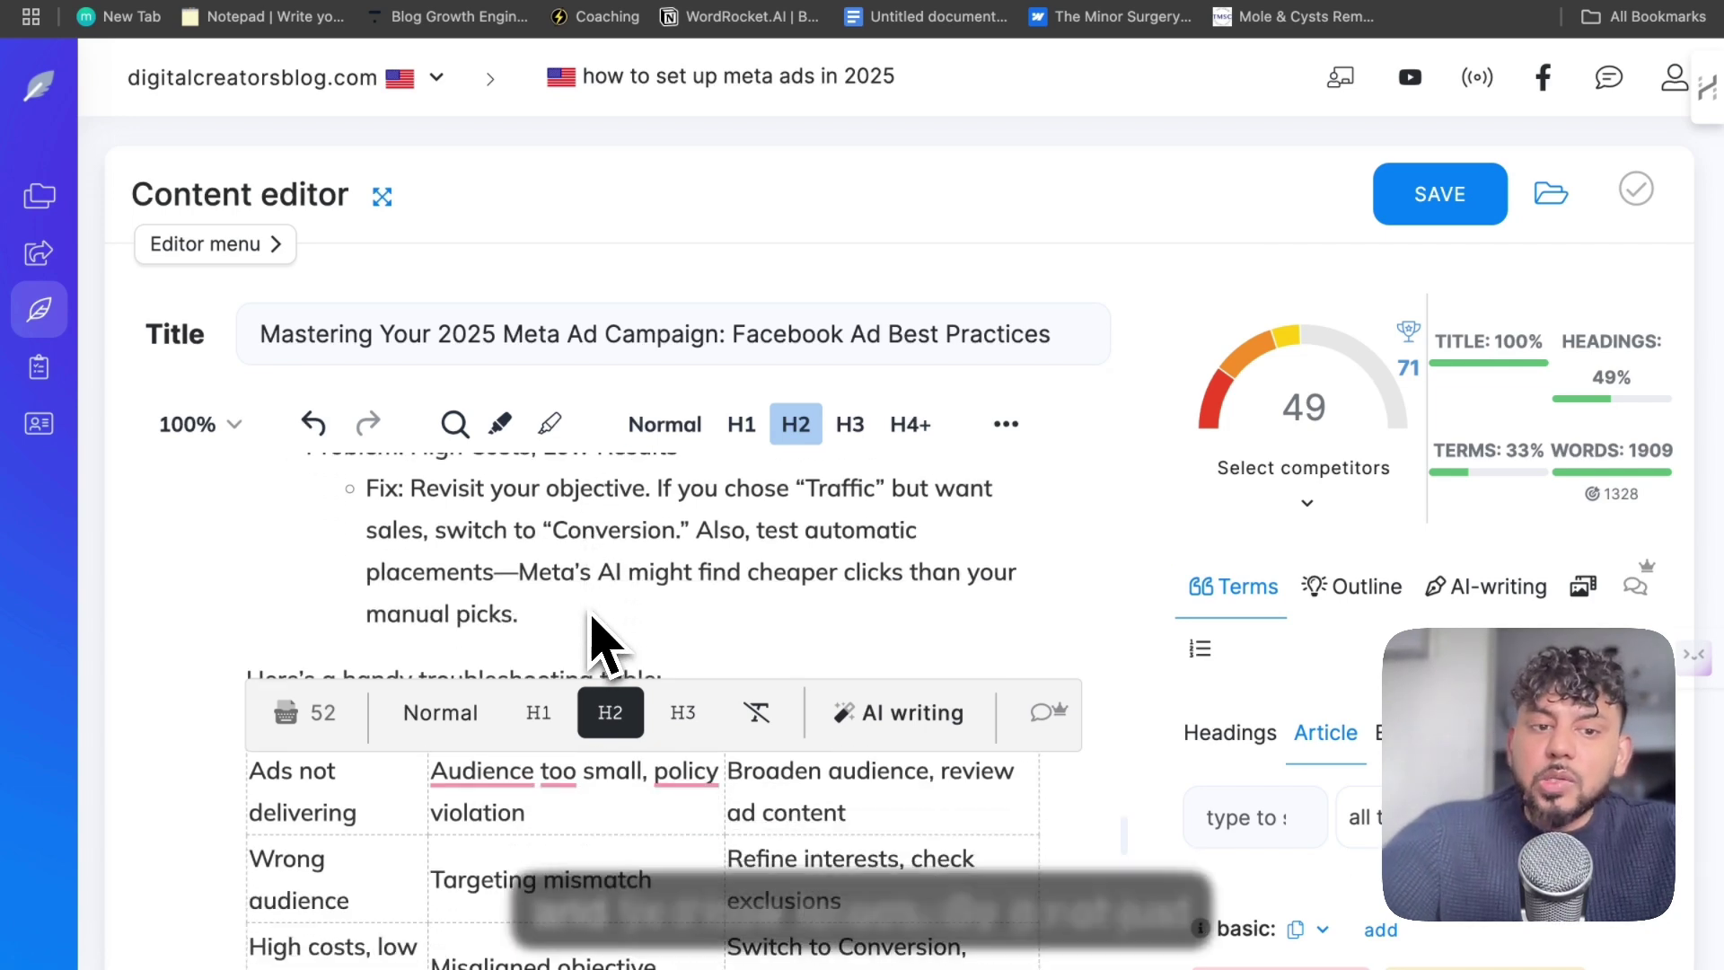
pyautogui.scroll(1, 594, 639)
pyautogui.scroll(-1, 594, 639)
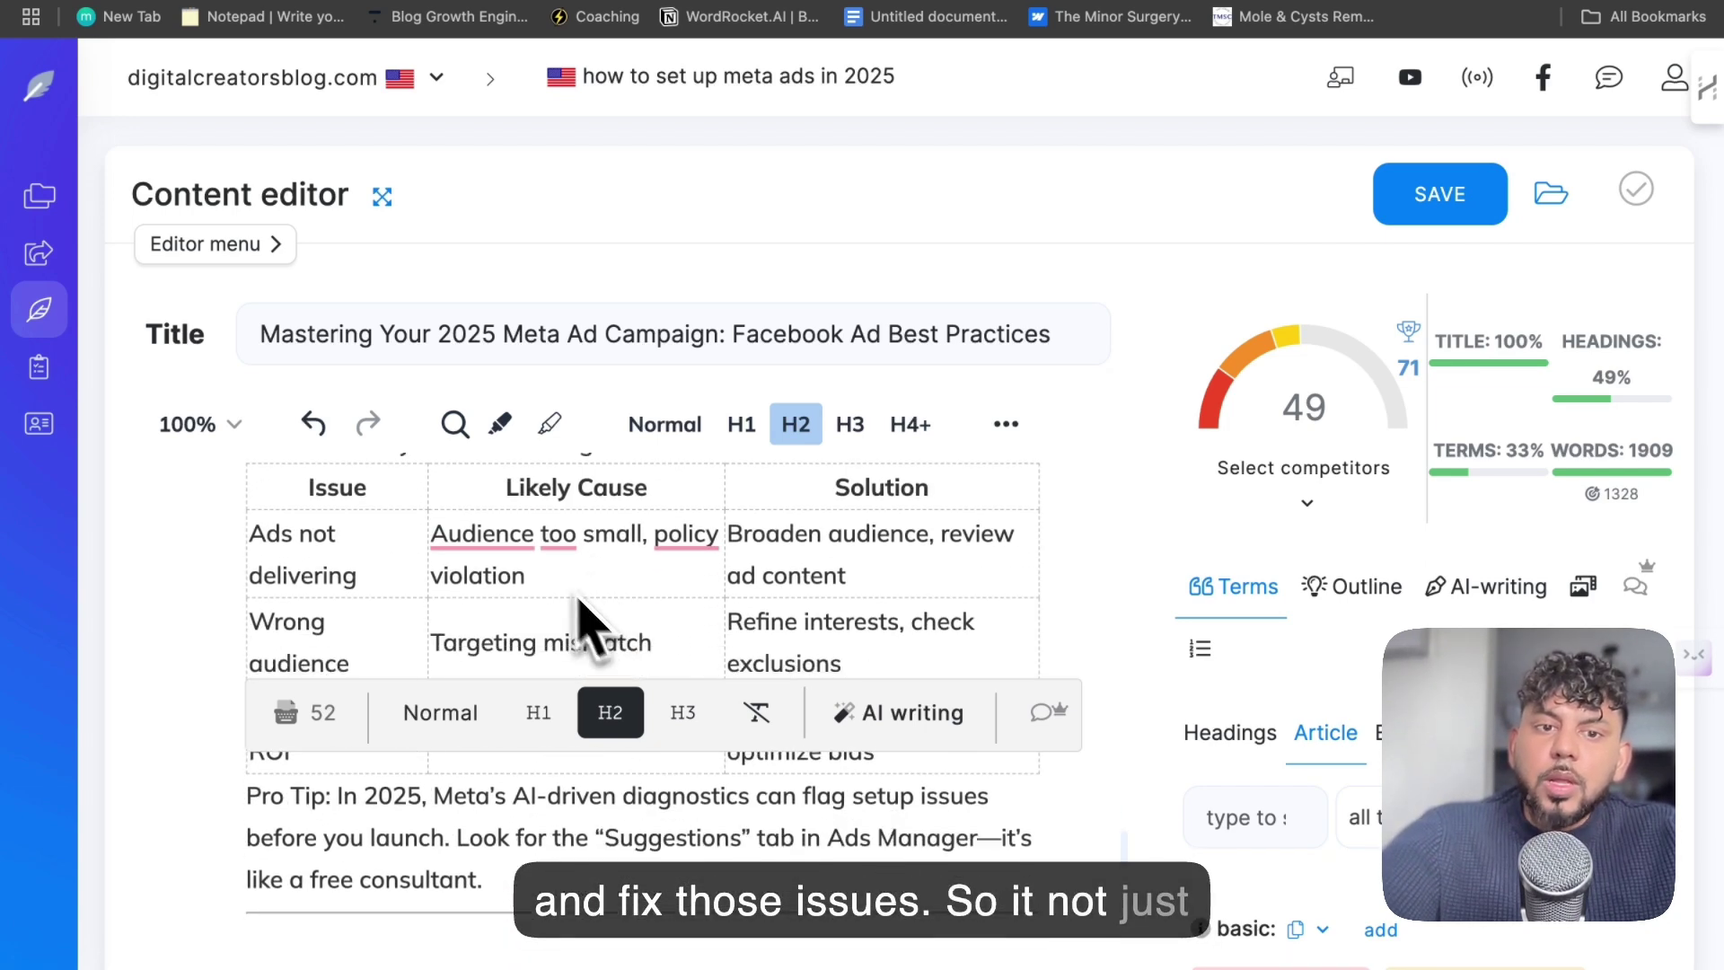
pyautogui.scroll(-3, 602, 646)
pyautogui.scroll(-12, 772, 640)
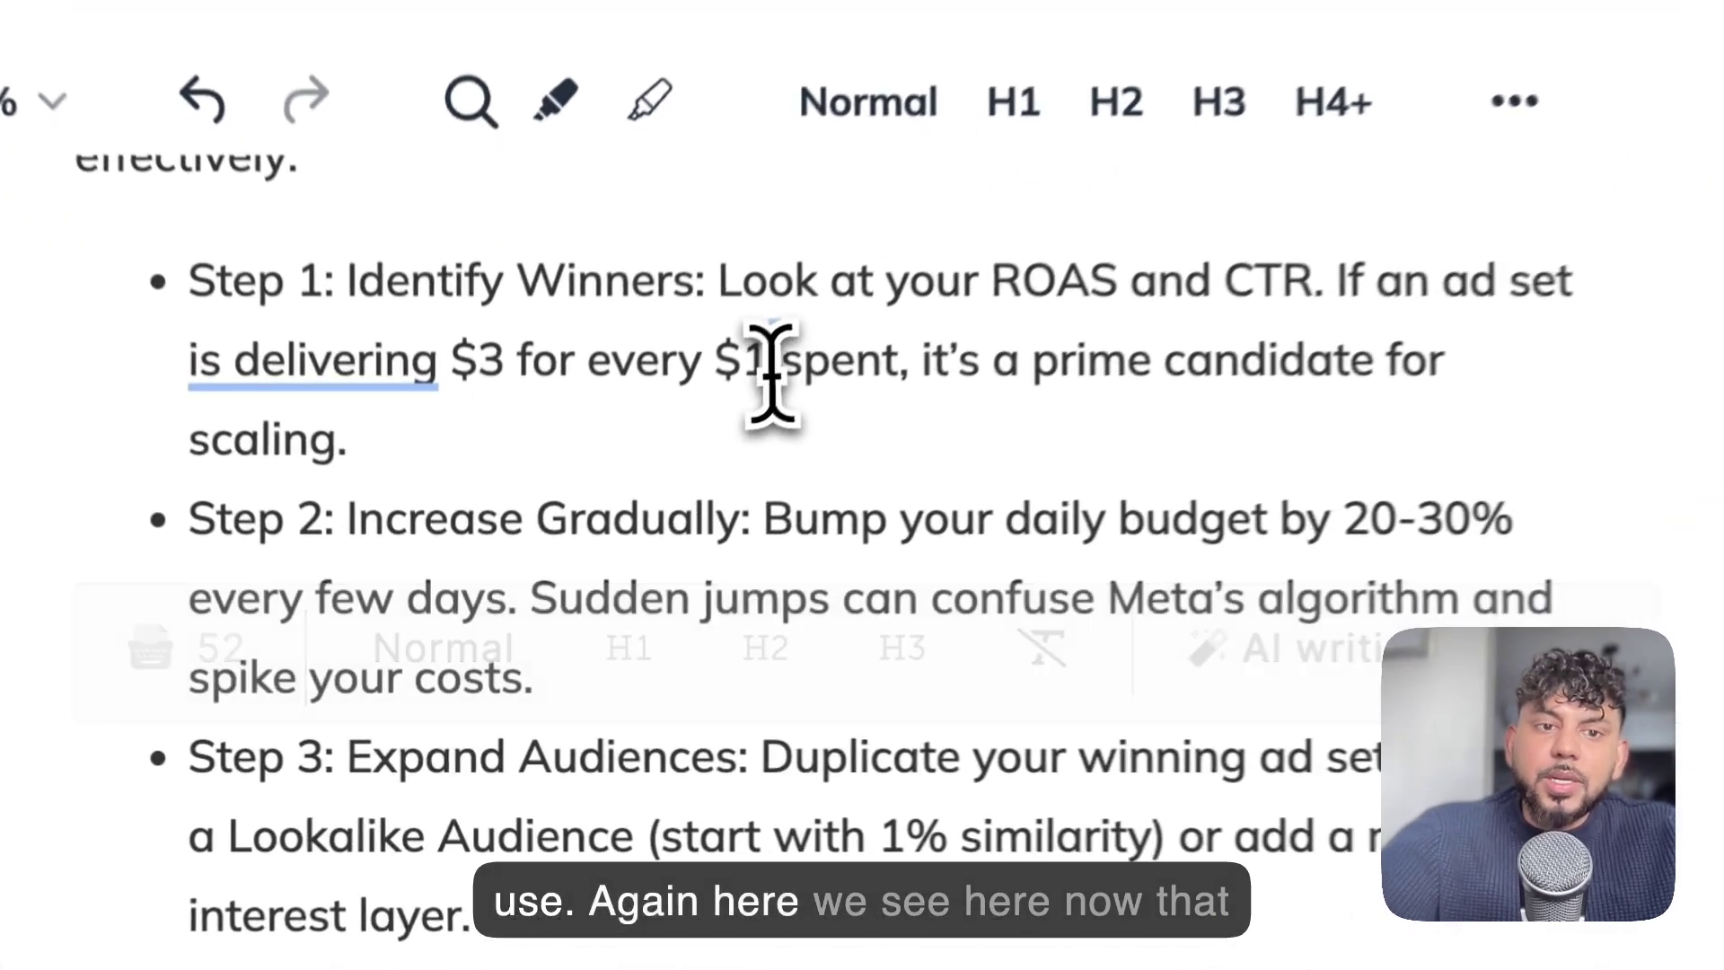
pyautogui.tripleClick(611, 583)
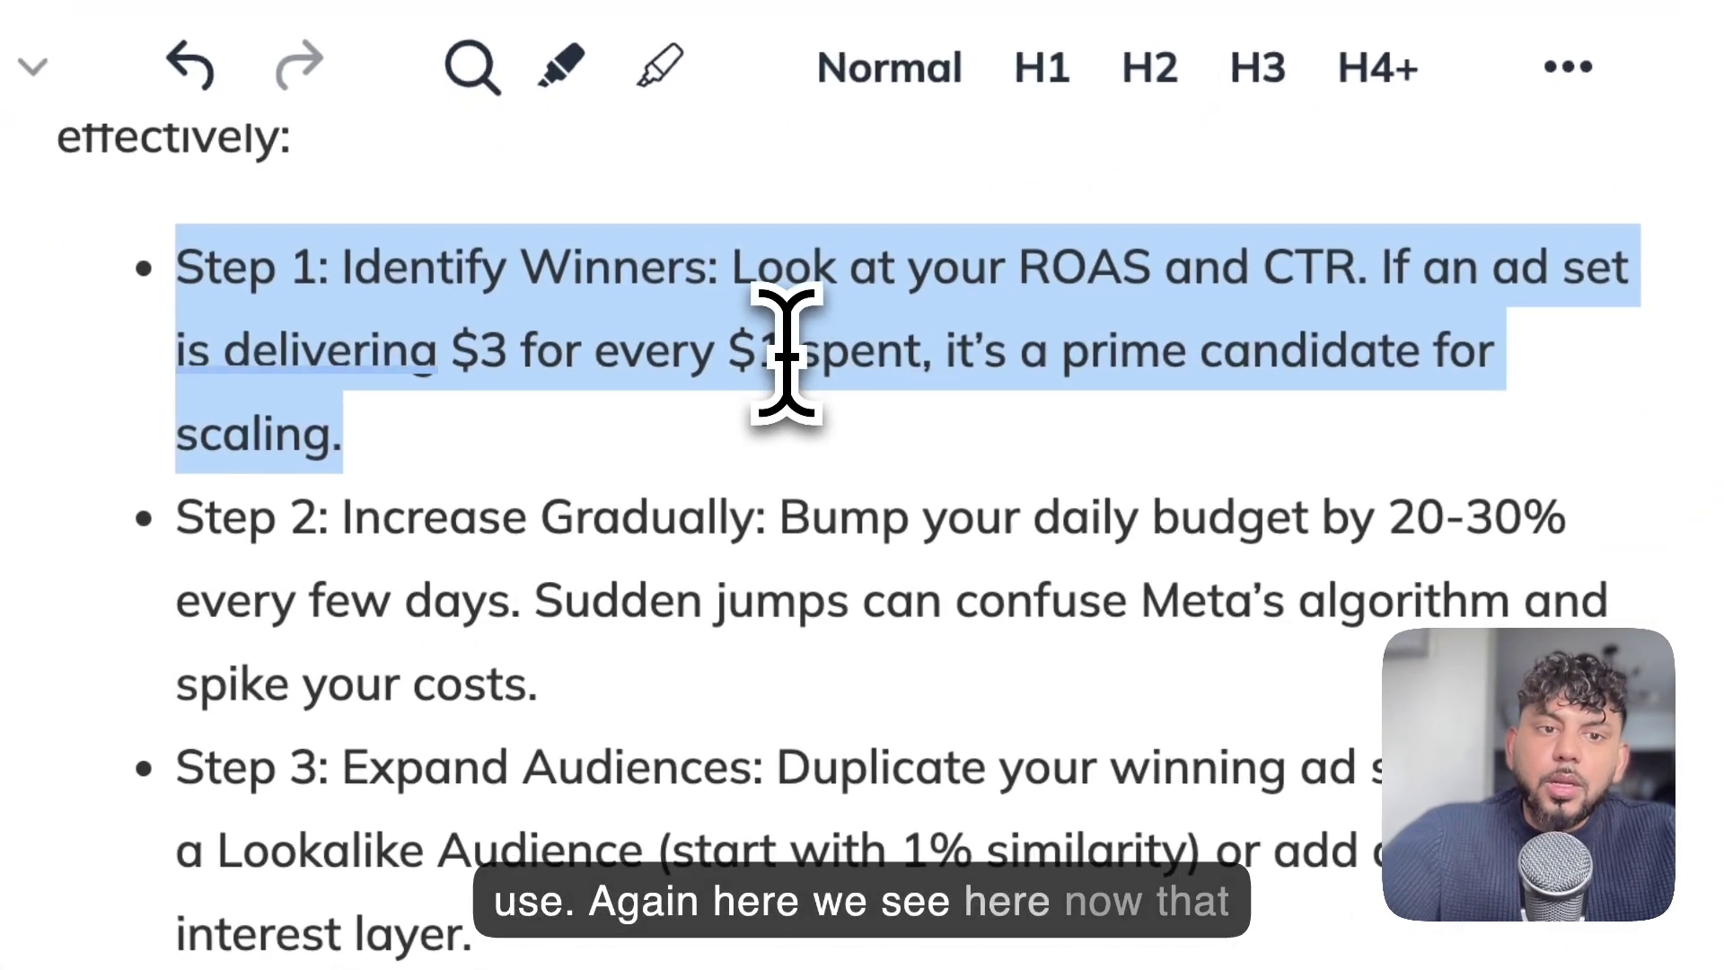
pyautogui.scroll(3, 613, 574)
pyautogui.scroll(4, 787, 352)
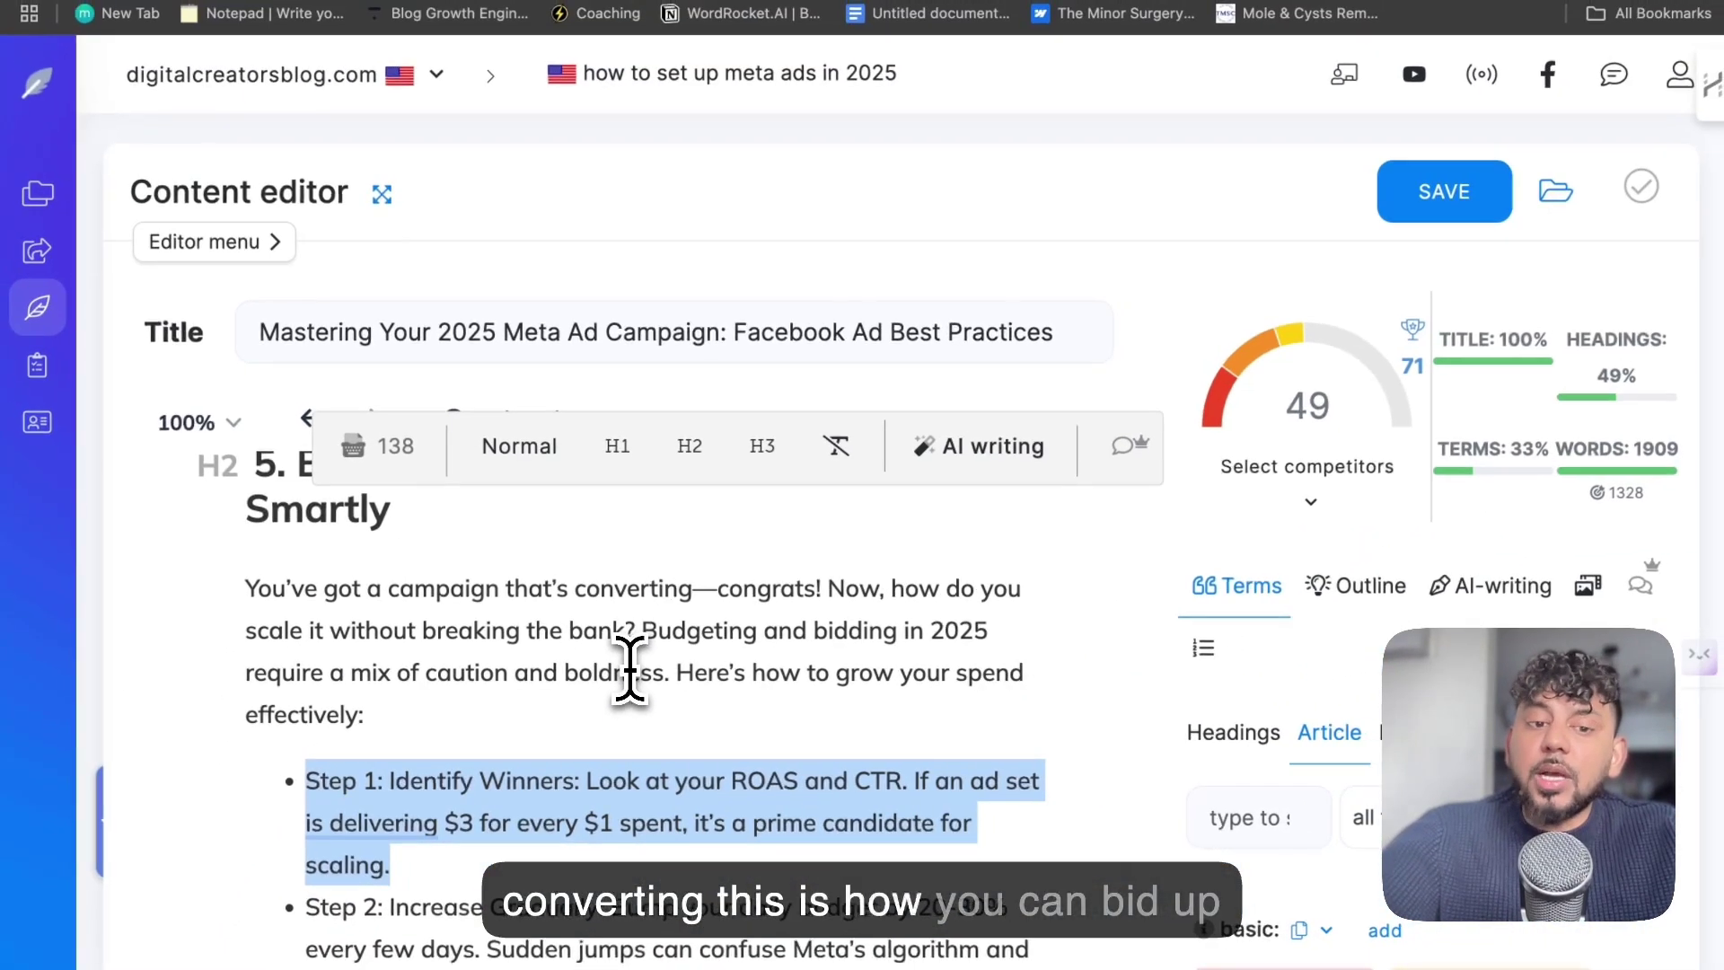
pyautogui.scroll(-2, 628, 668)
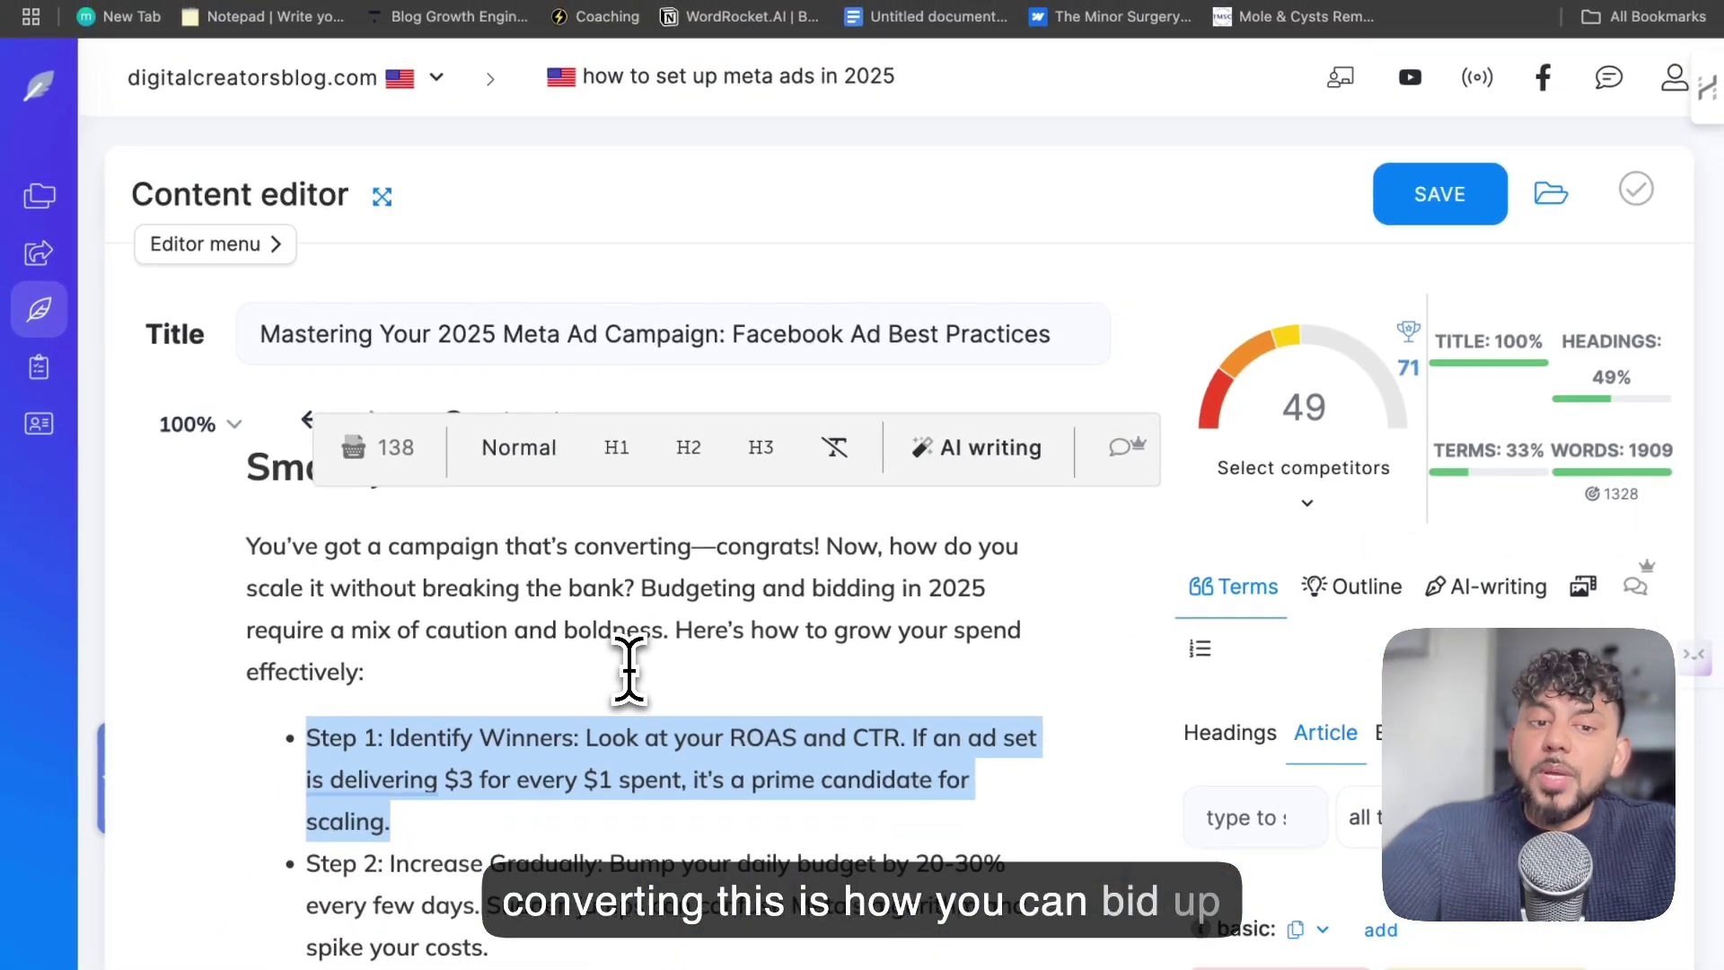
pyautogui.scroll(-2, 629, 669)
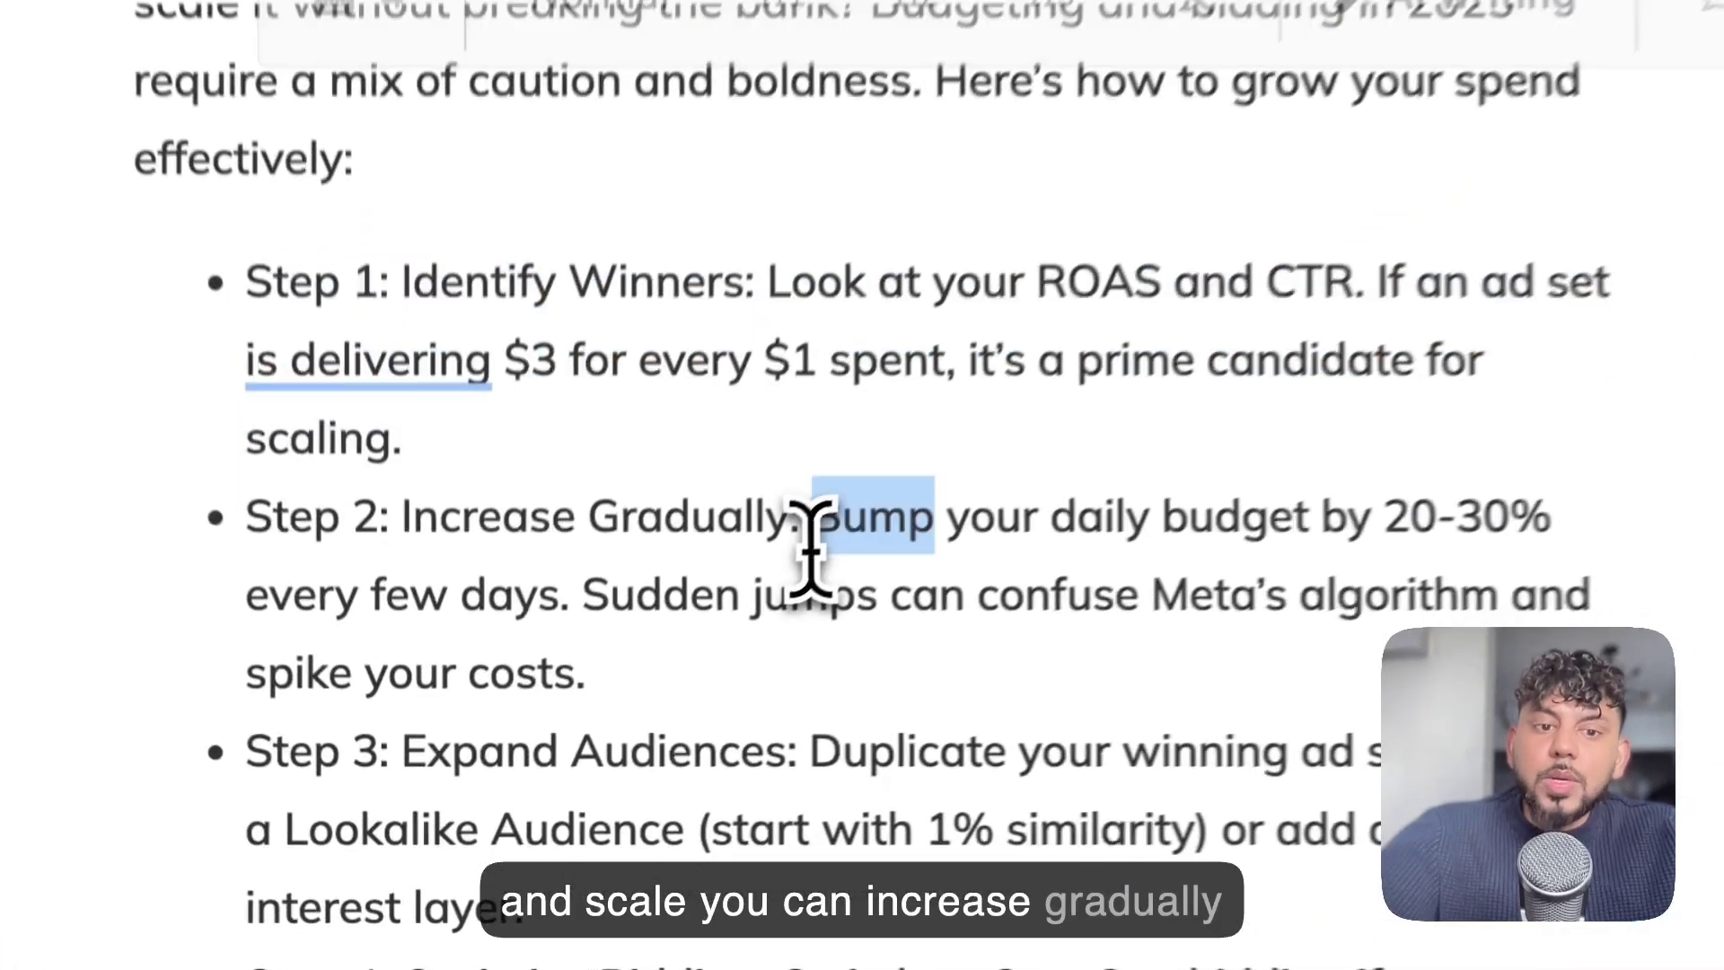
pyautogui.tripleClick(614, 738)
pyautogui.click(842, 783)
pyautogui.scroll(-3, 842, 783)
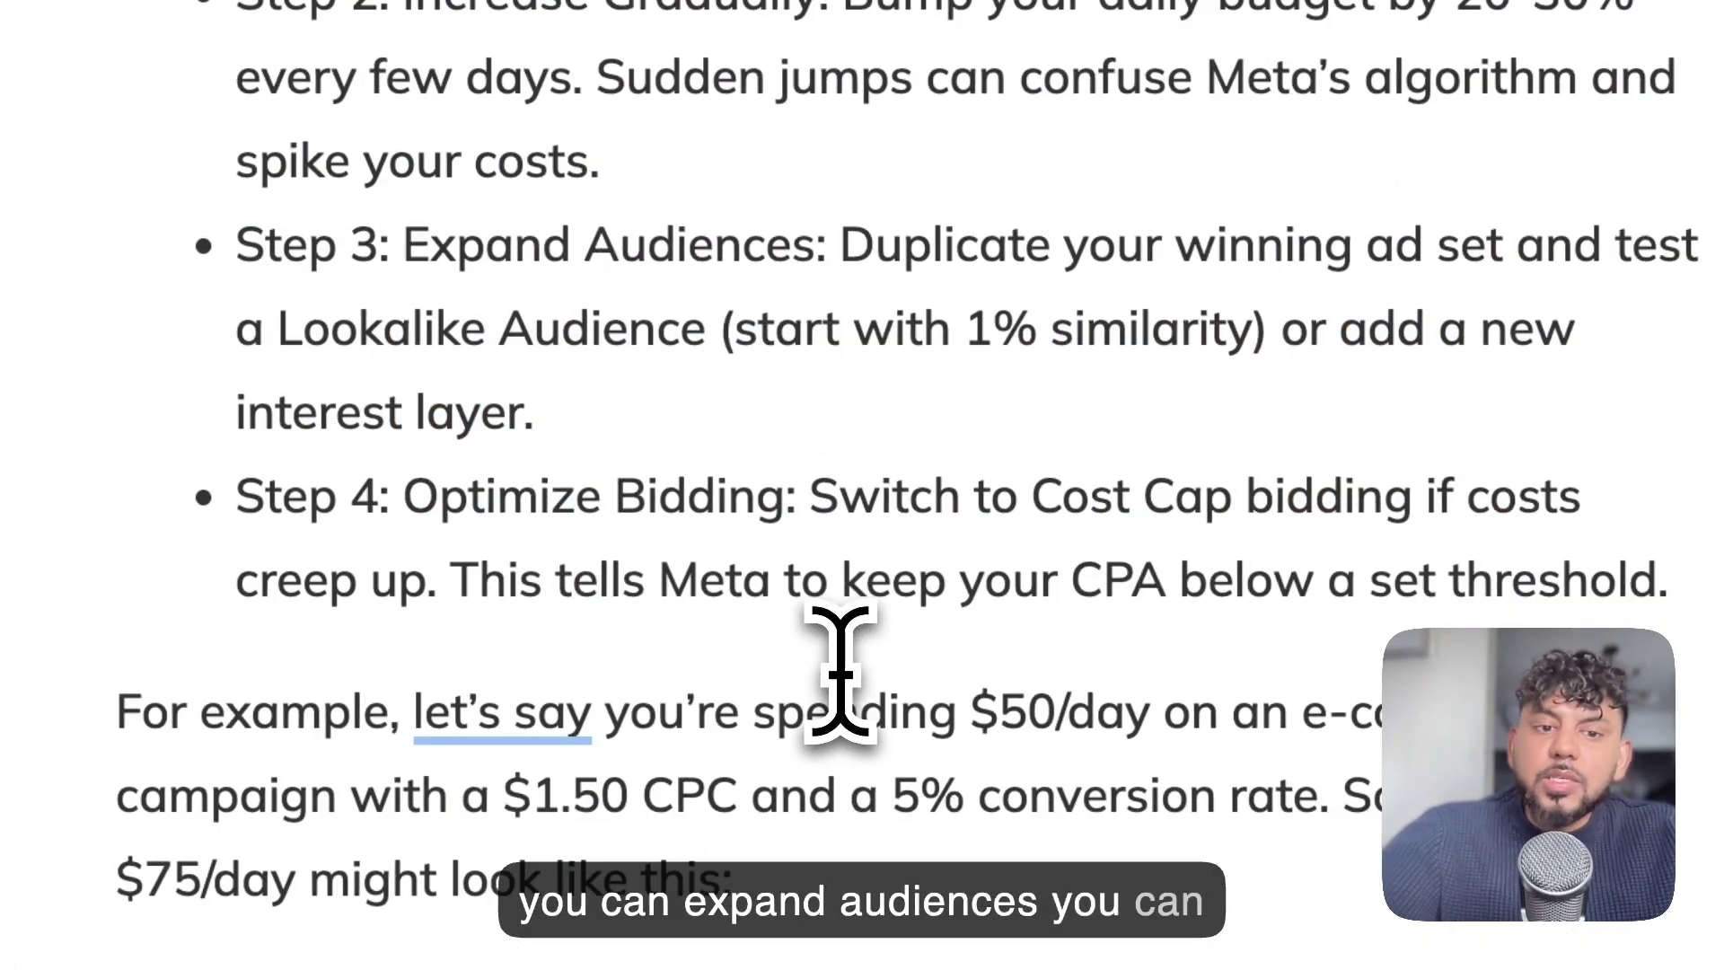
pyautogui.scroll(-3, 841, 673)
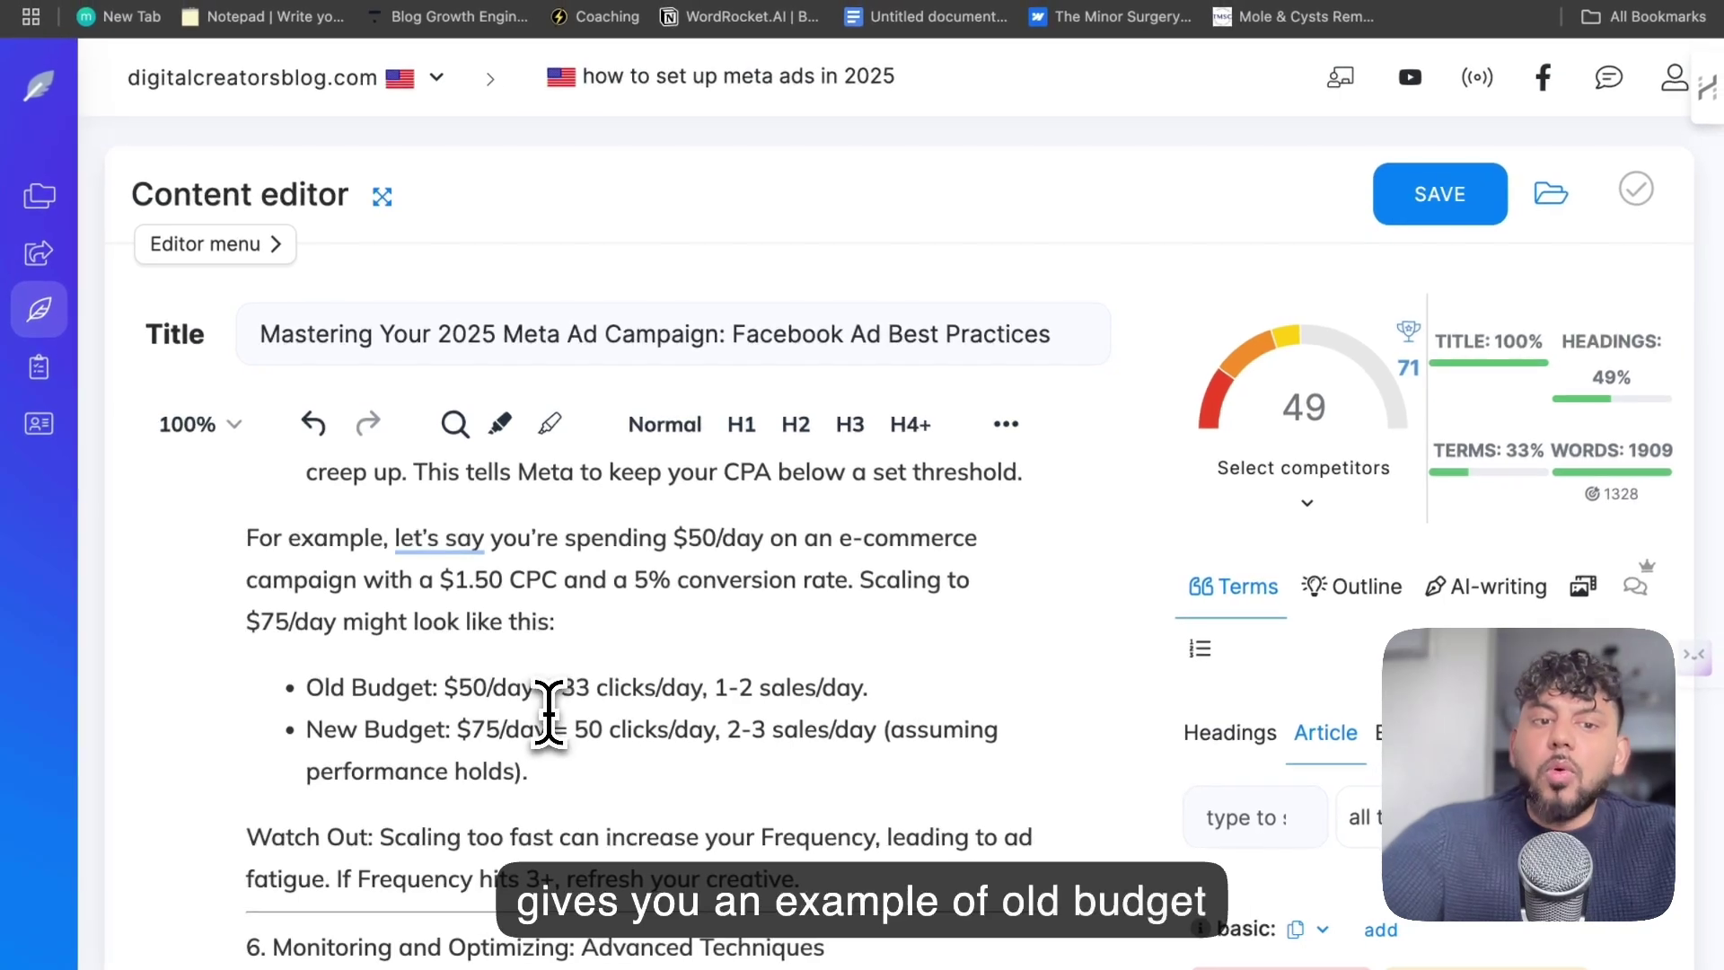
pyautogui.scroll(-2, 549, 709)
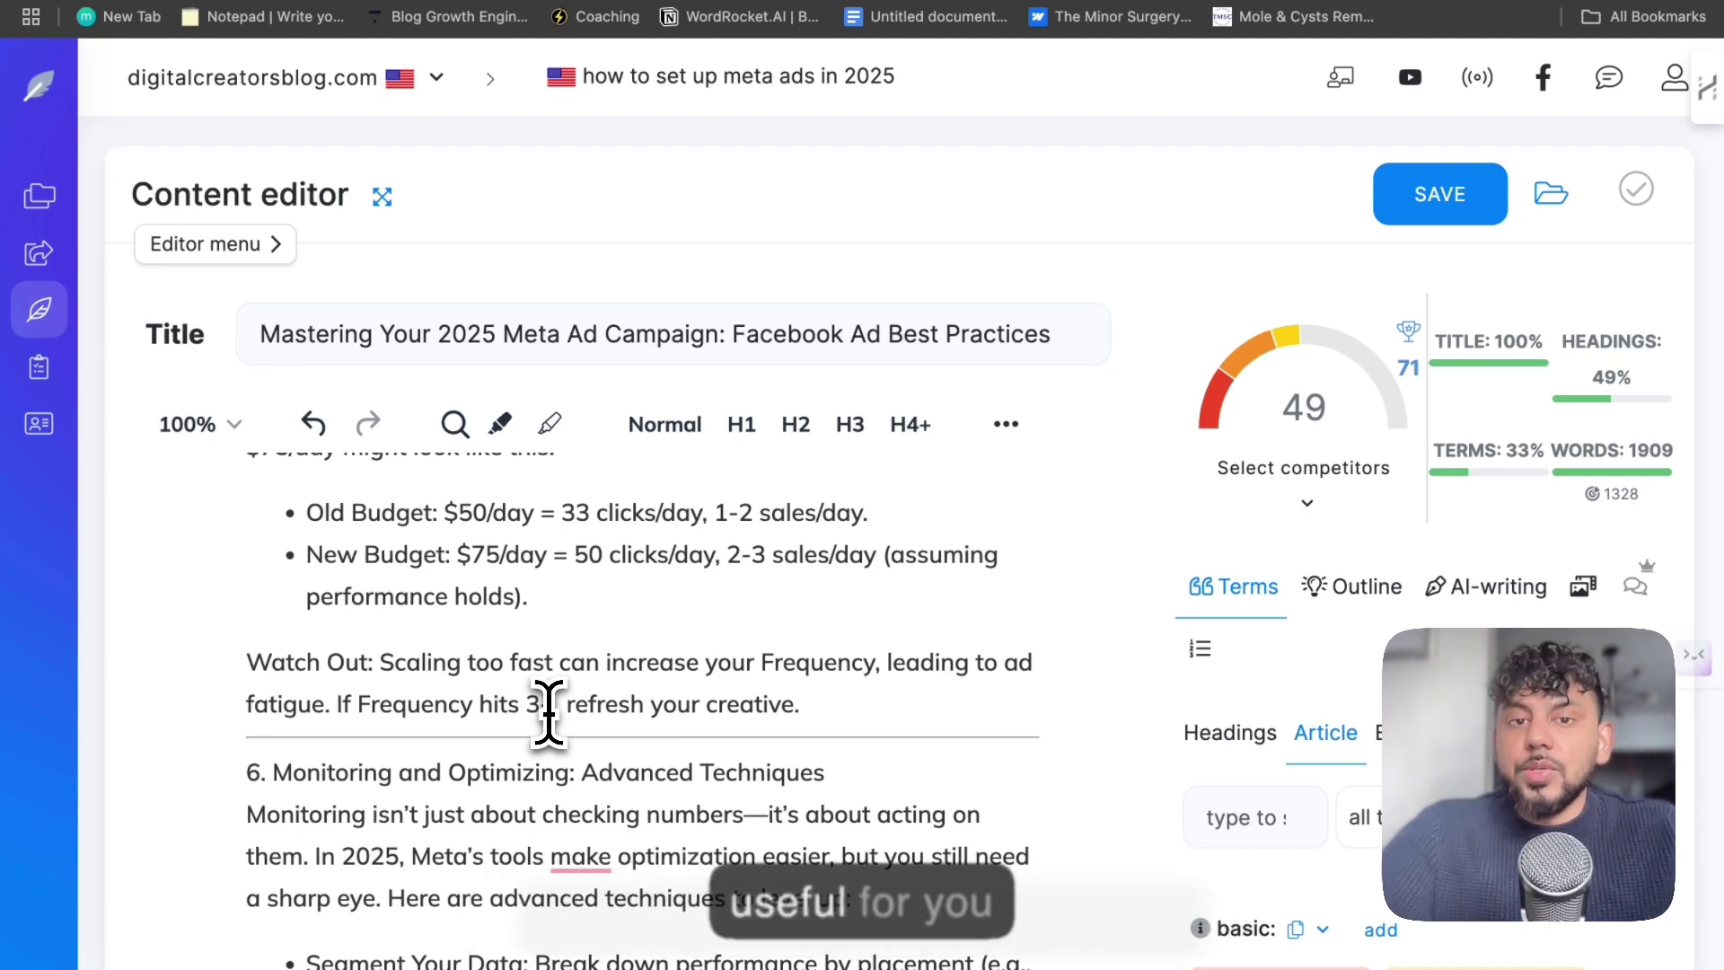
pyautogui.scroll(20, 549, 713)
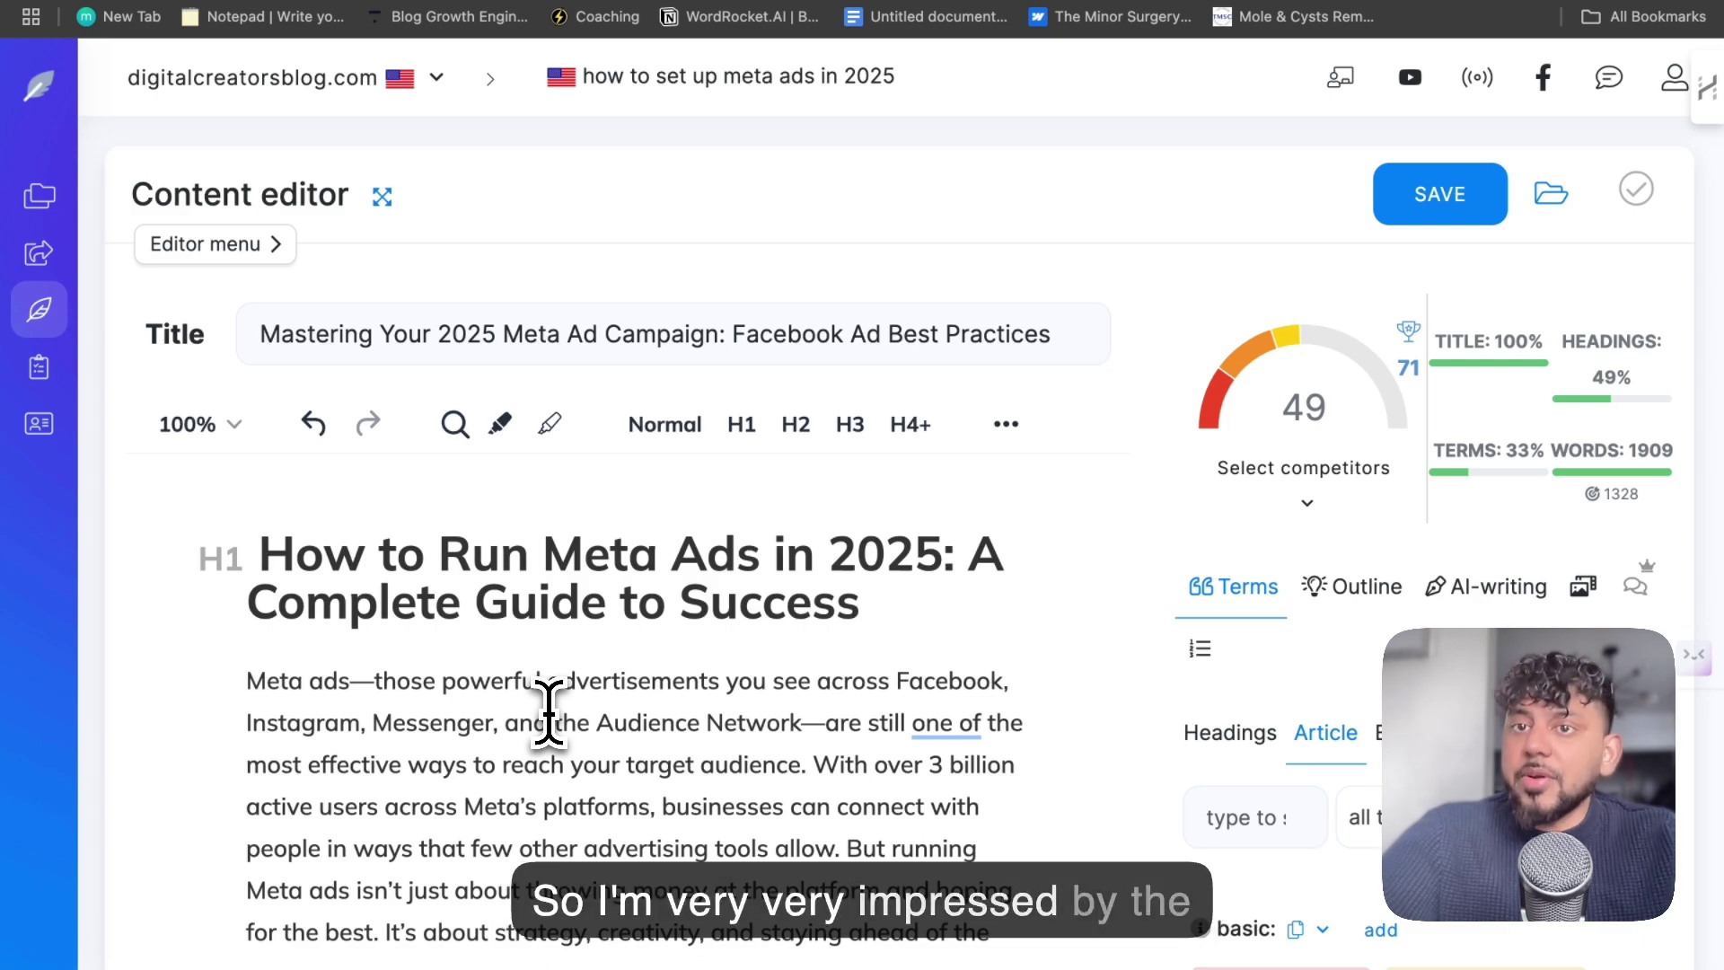
# - Switch back to the Grok tab on X showing the Meta Ads article's audience section
pyautogui.moveTo(1176, 200)
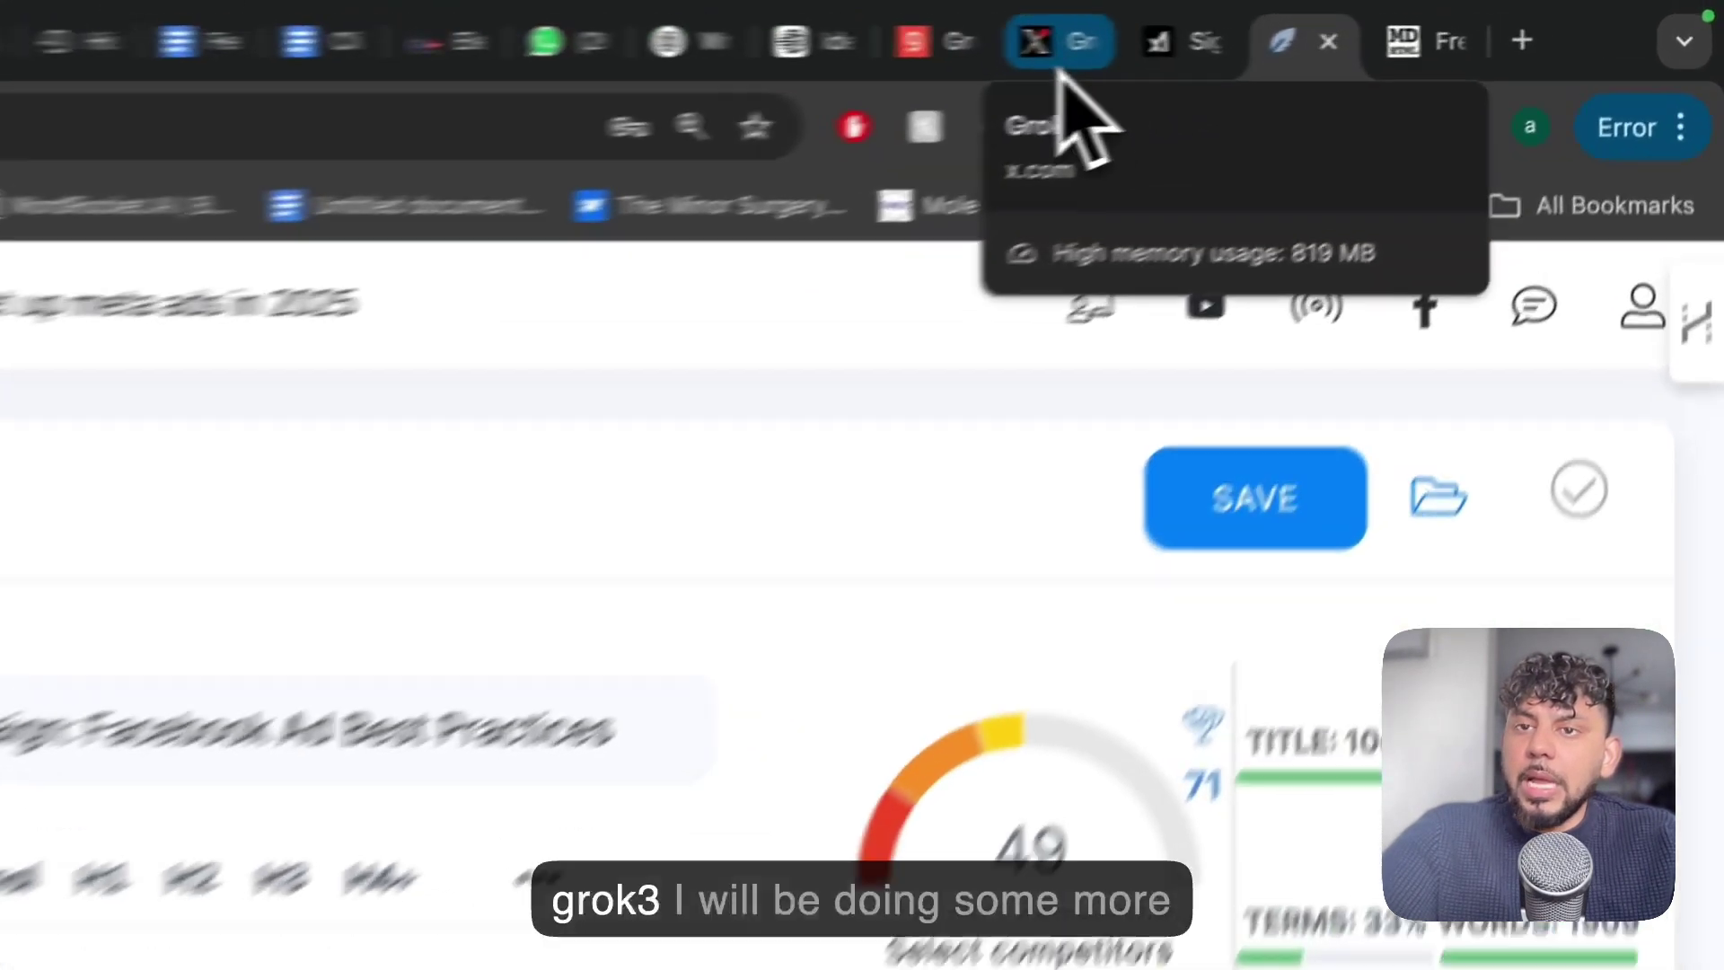
pyautogui.click(1320, 26)
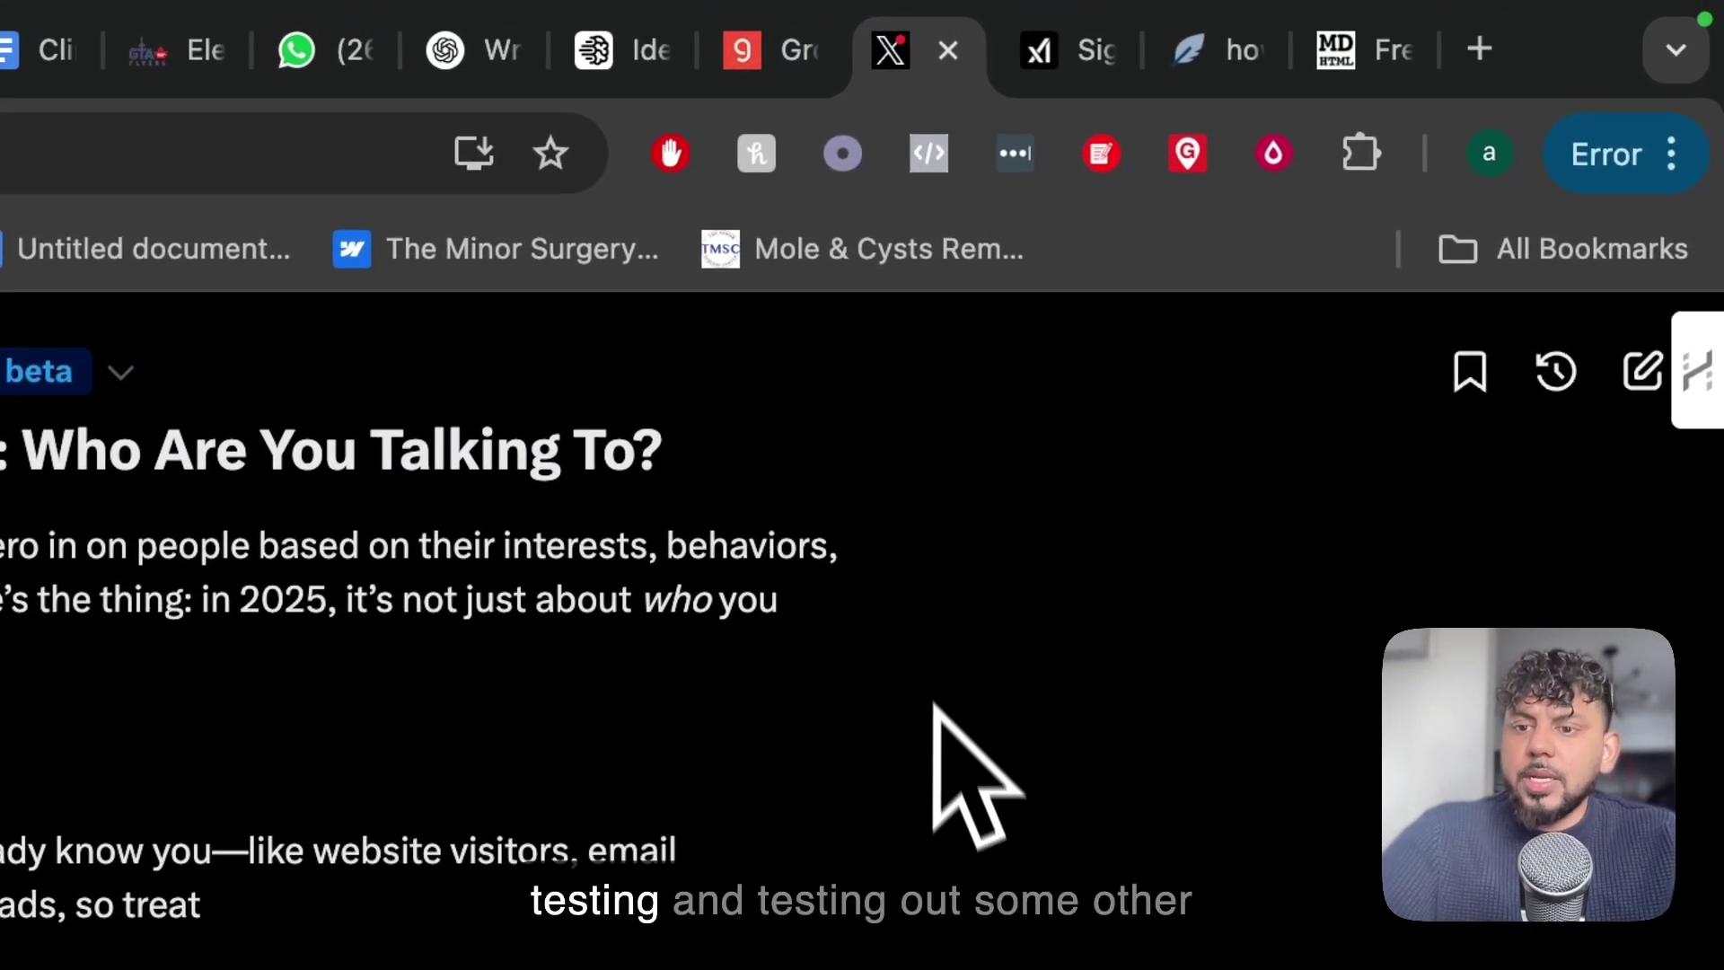